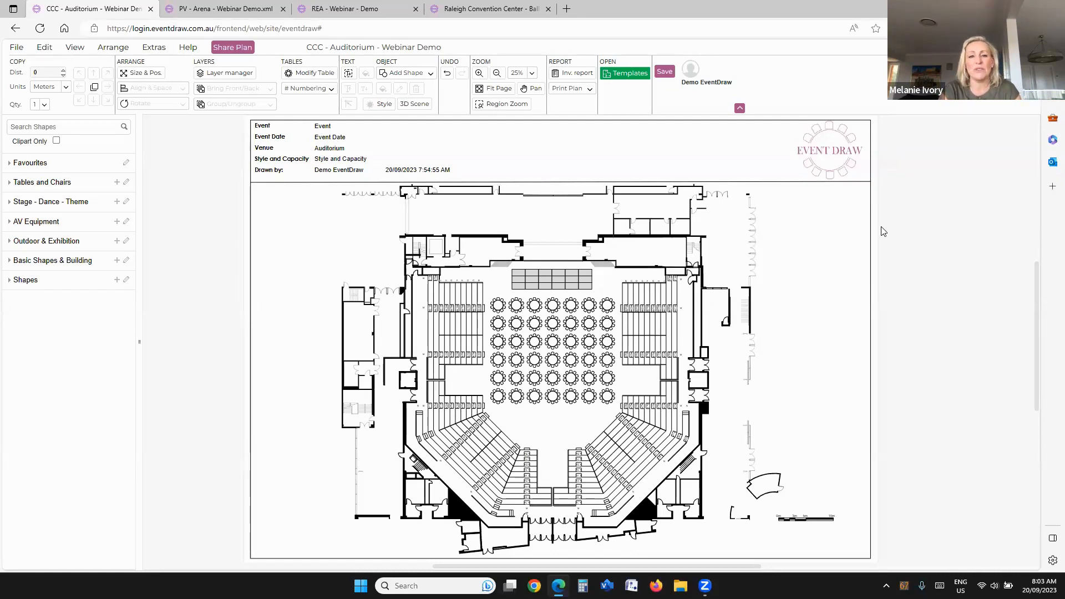
Step: Open the template library and browse its venue folders and floor plans
scroll(576, 411, "right", 1)
scroll(576, 411, "down", 1)
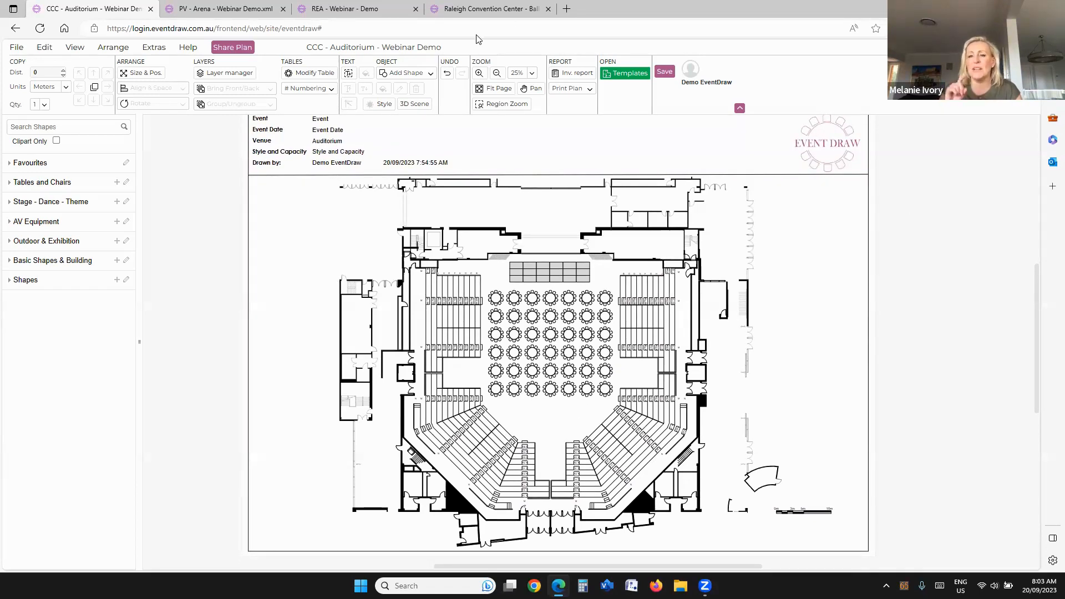
left_click(626, 73)
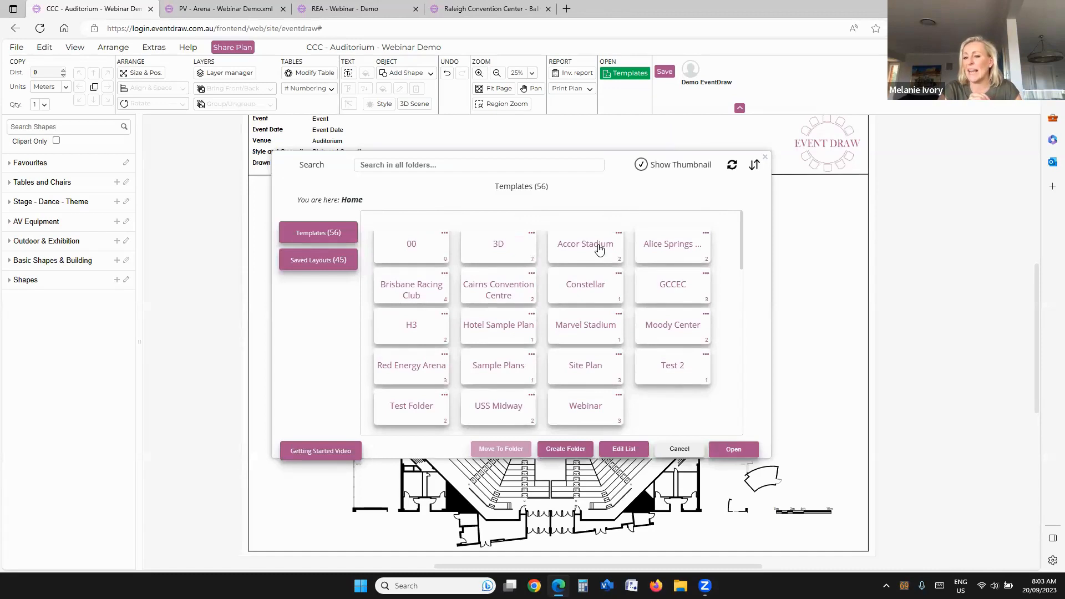
scroll(599, 250, "down", 1)
scroll(599, 249, "down", 3)
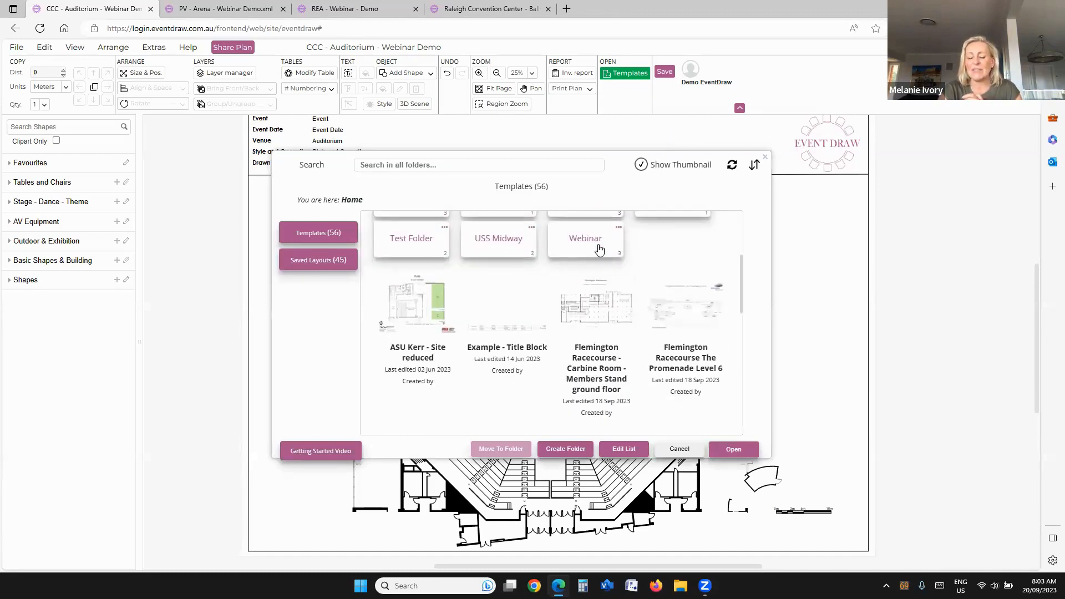
scroll(599, 250, "down", 5)
scroll(599, 250, "down", 3)
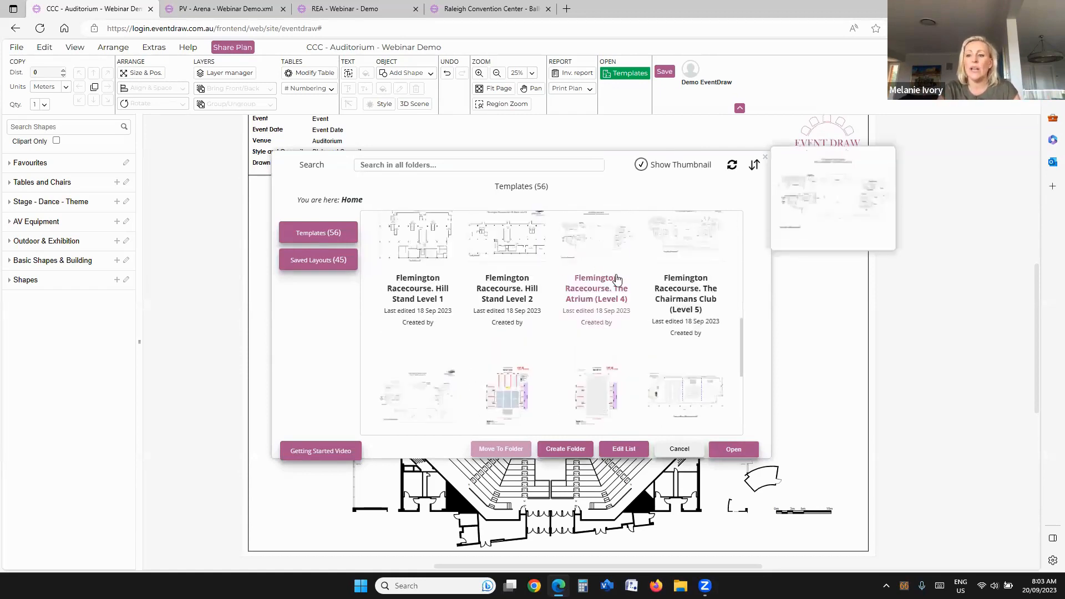
scroll(599, 251, "up", 2)
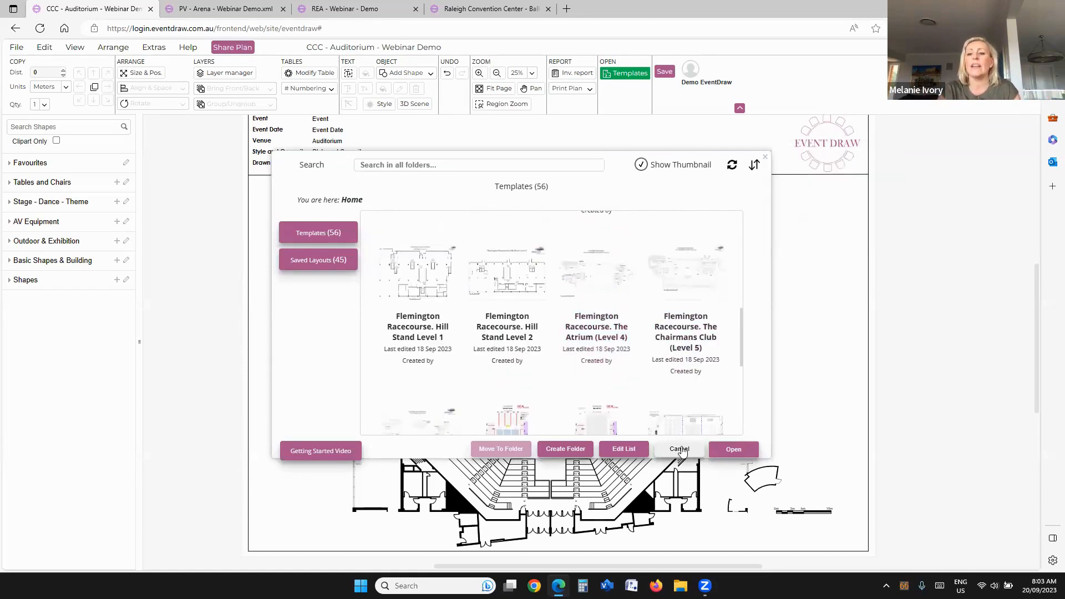
Step: View the saved layouts, return to the templates list and close the library without opening a plan
left_click(319, 259)
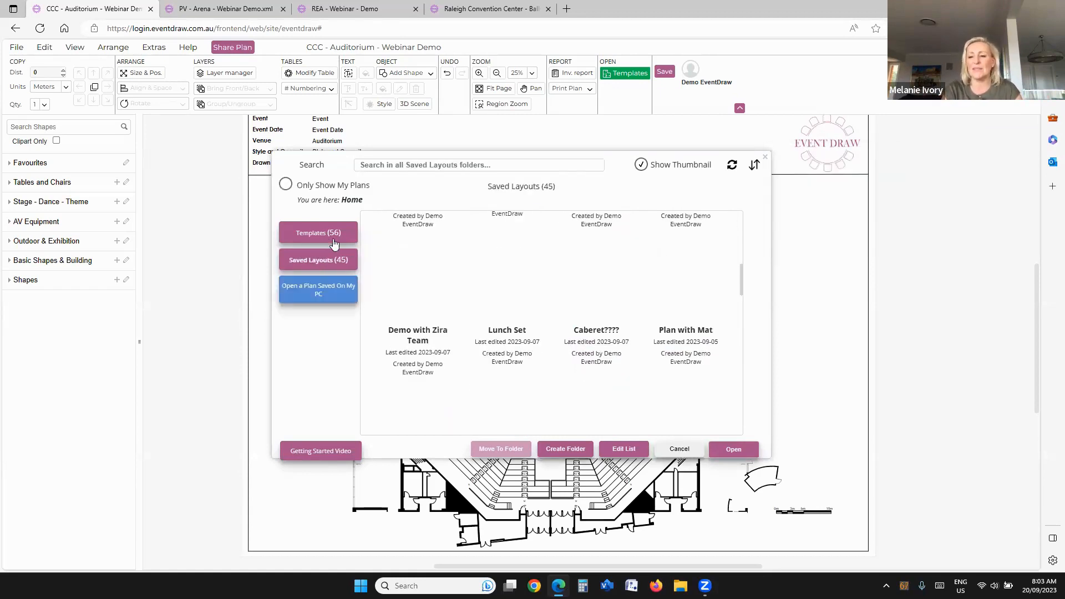
left_click(318, 237)
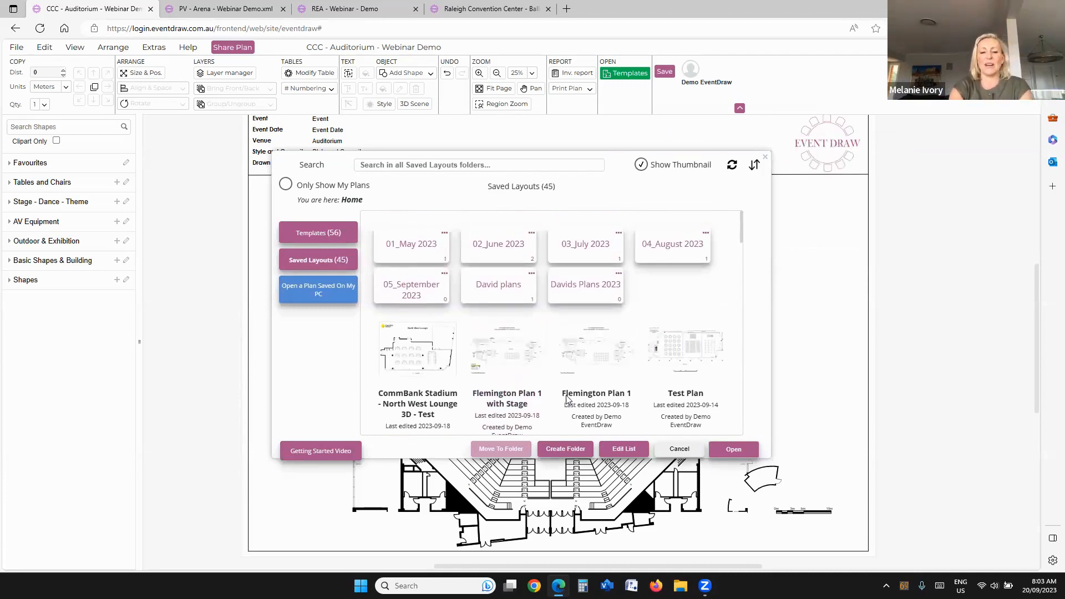
left_click(680, 449)
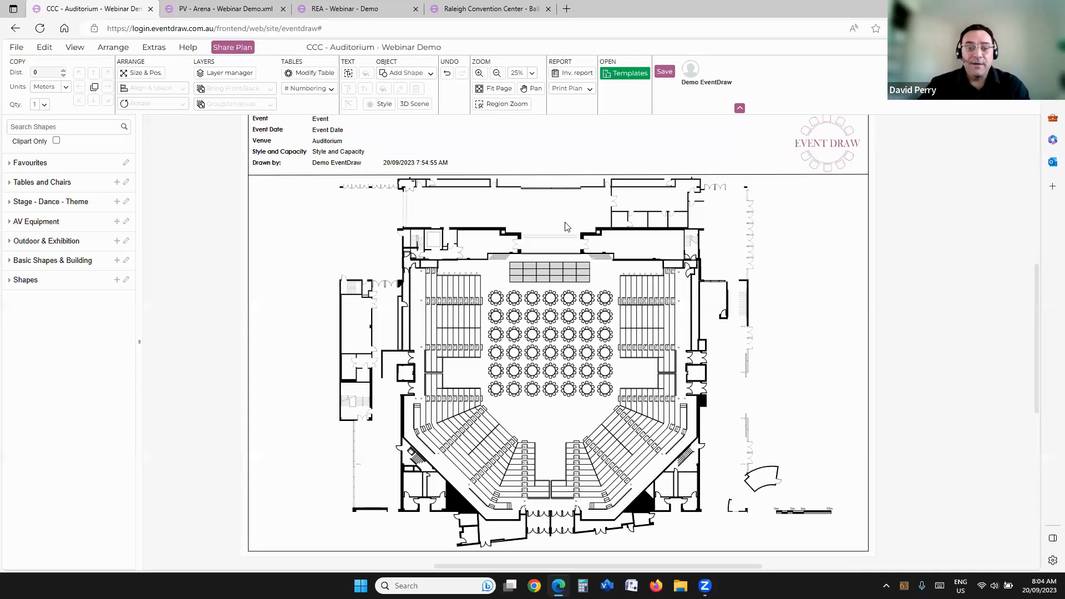
Step: Delete the existing block of round tables and the stage from the auditorium floor
scroll(566, 233, "up", 1)
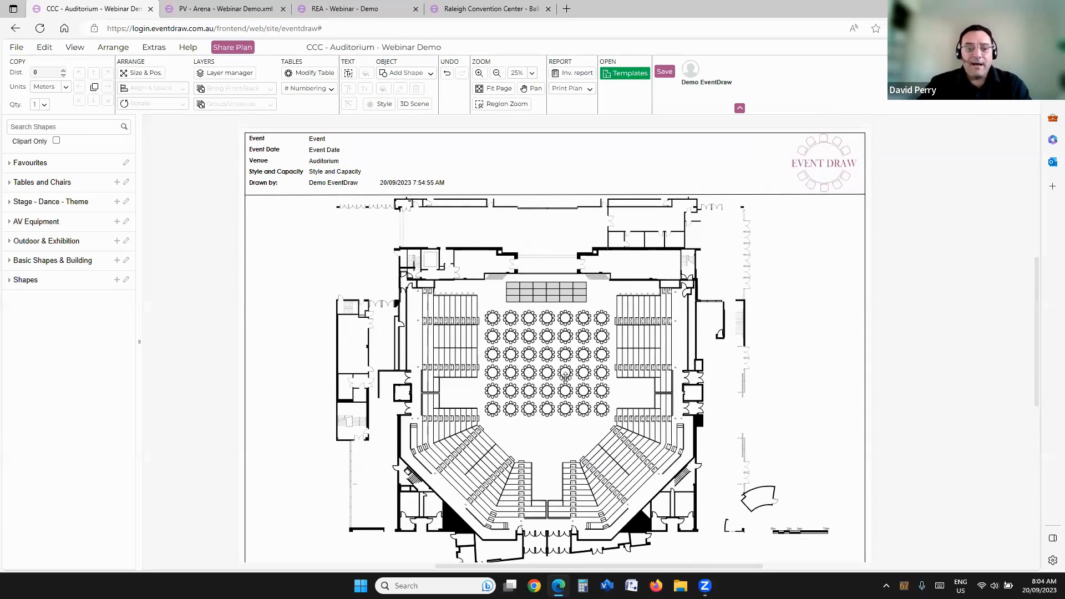
scroll(556, 378, "up", 1)
scroll(556, 379, "up", 2)
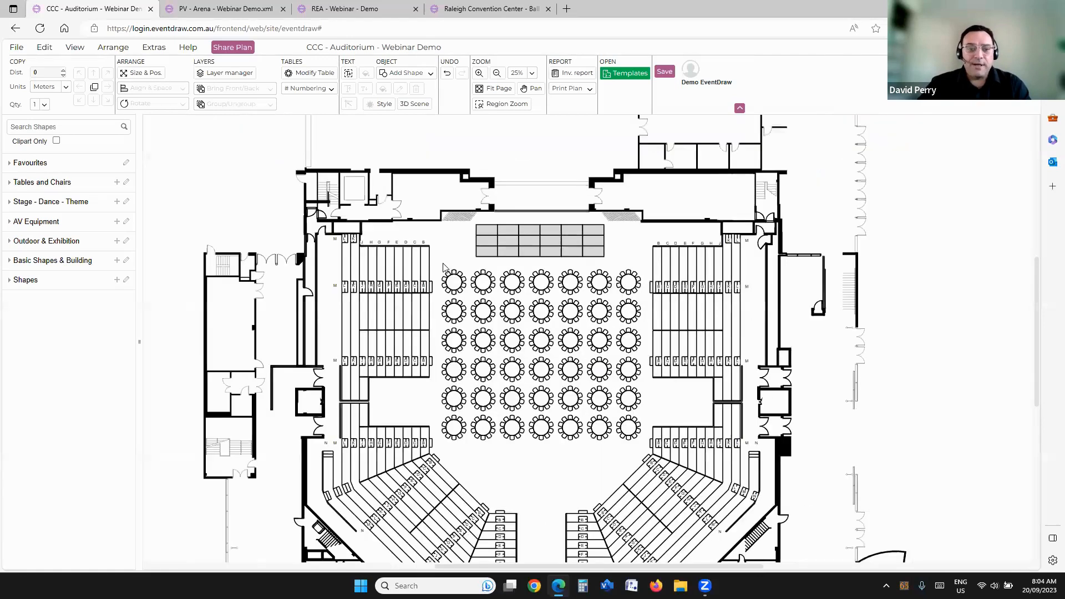
left_click_drag(439, 260, 648, 460)
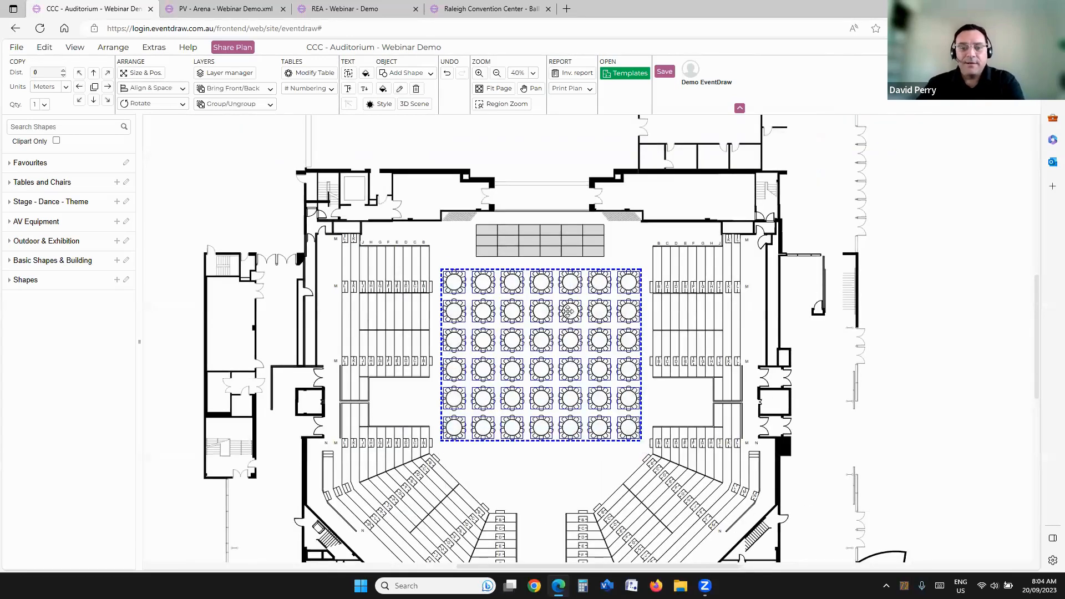
key("Delete")
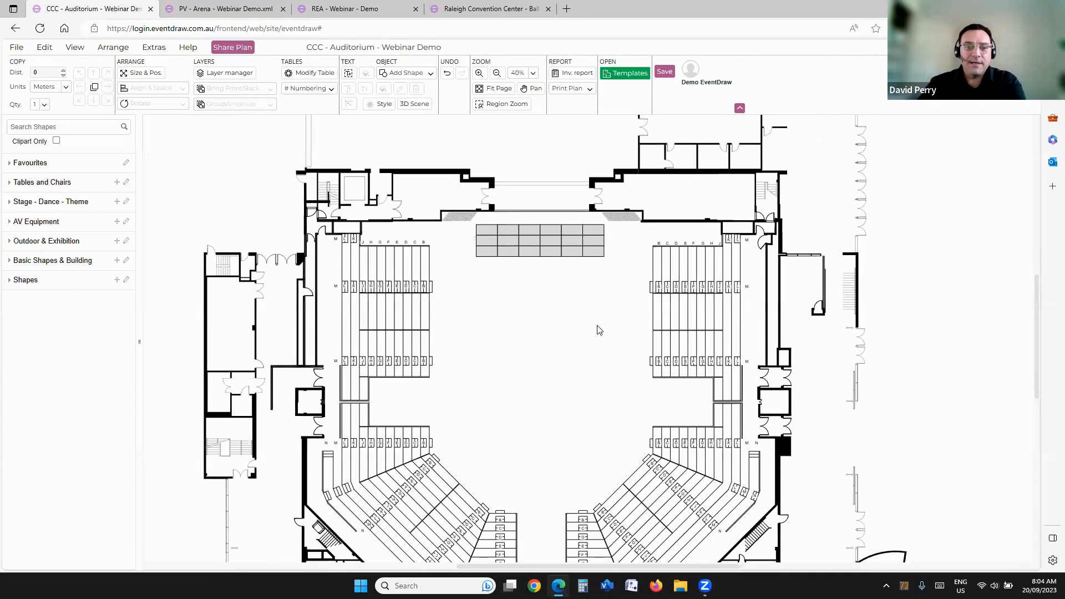
left_click_drag(621, 277, 479, 225)
key("Delete")
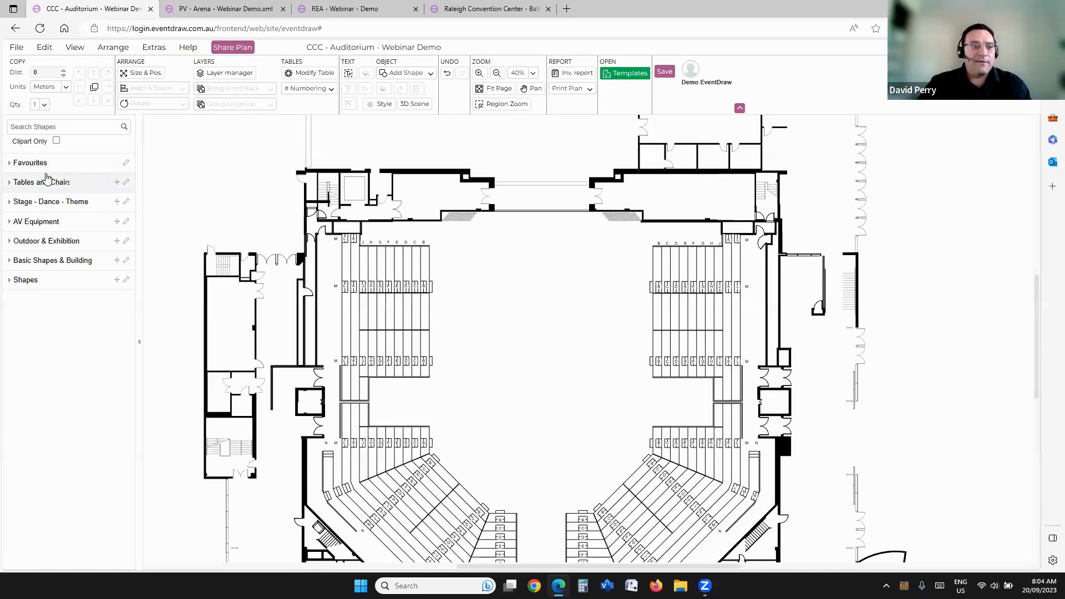
Step: Search the shape library for "stage" and place a 2.4m x 1.2m stage piece at the front of the auditorium floor
left_click(71, 126)
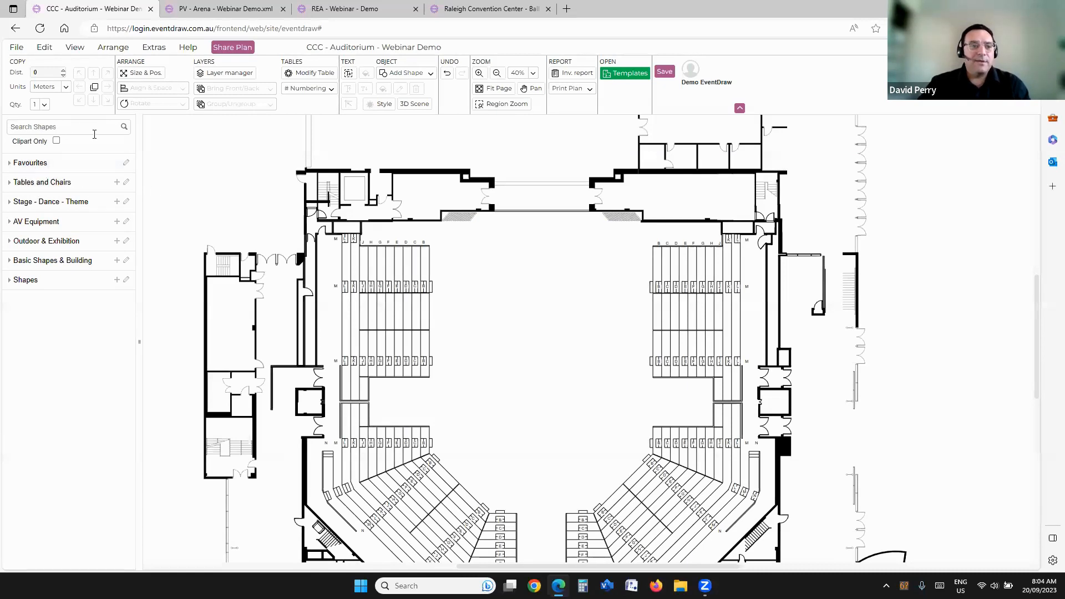
type("stage")
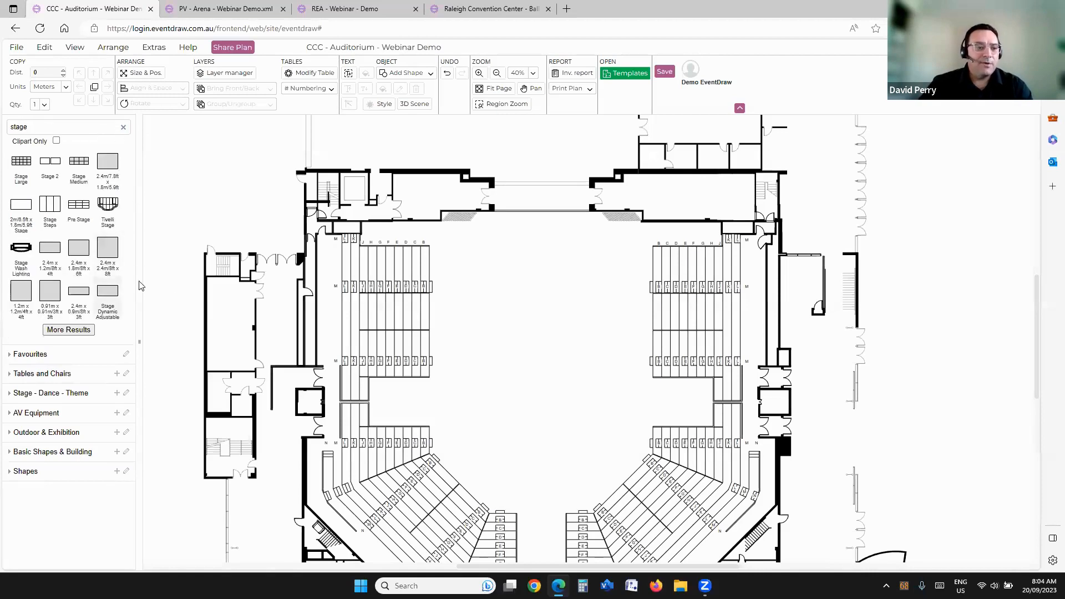
left_click_drag(50, 248, 470, 214)
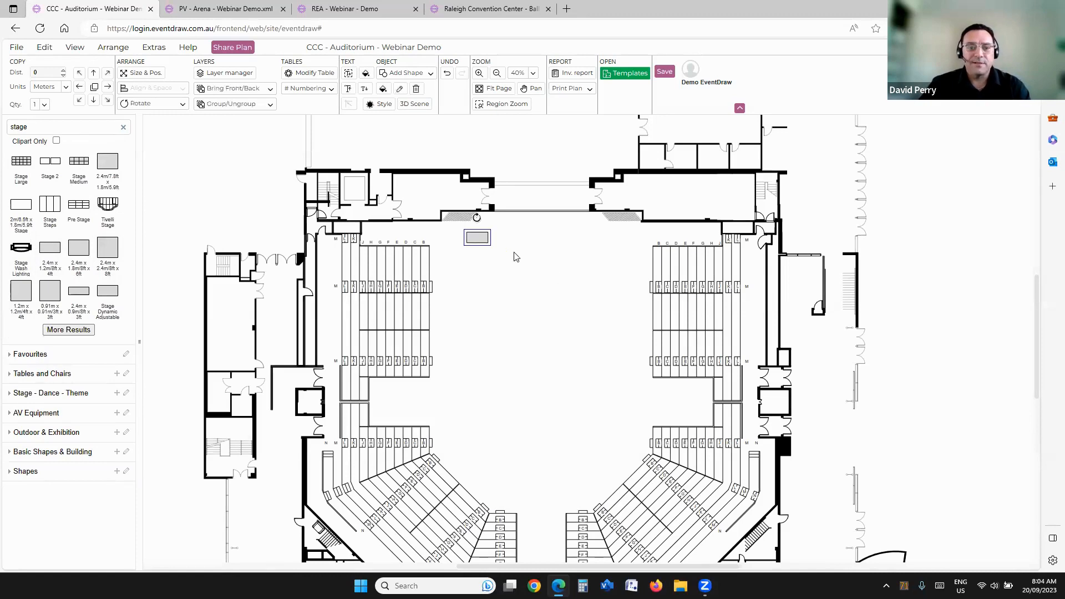
scroll(501, 253, "up", 4)
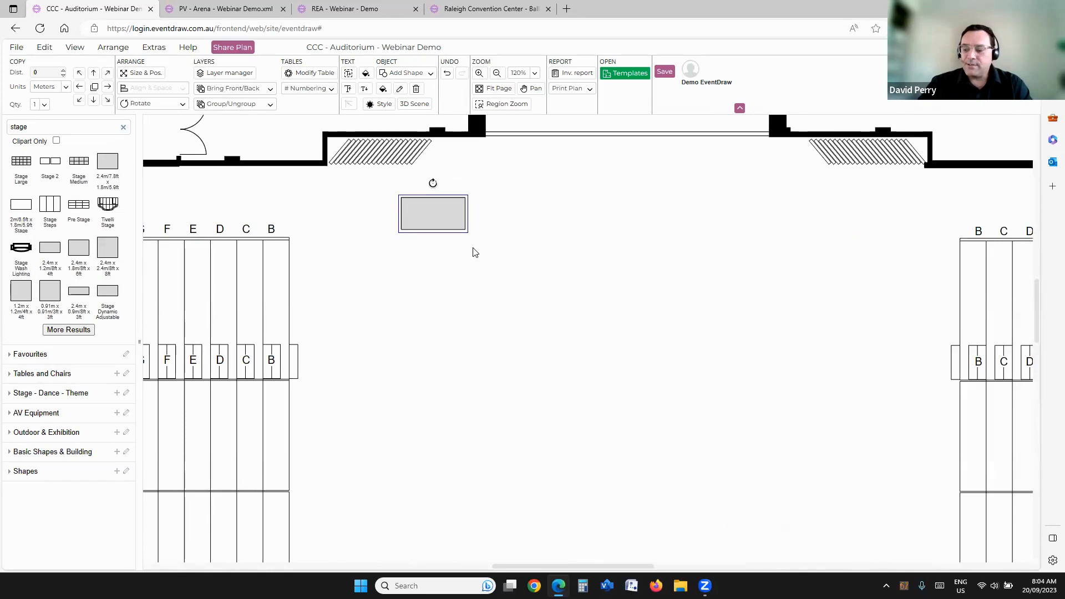
scroll(452, 239, "down", 3)
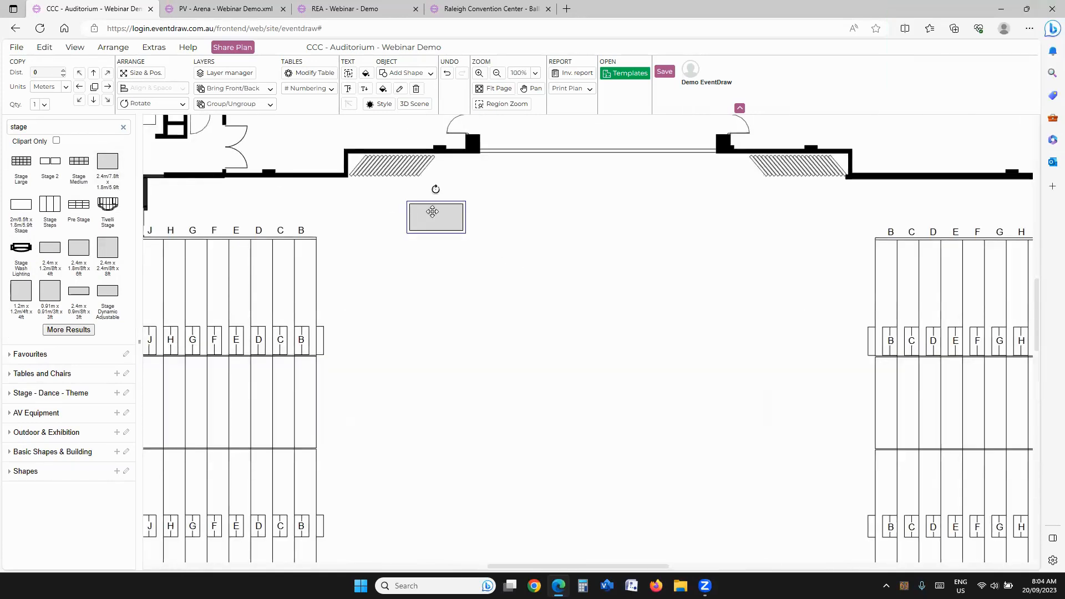
Step: Copy the stage piece to the right into a row of six, and copy that row downward to make three rows
left_click(108, 88)
left_click(108, 87)
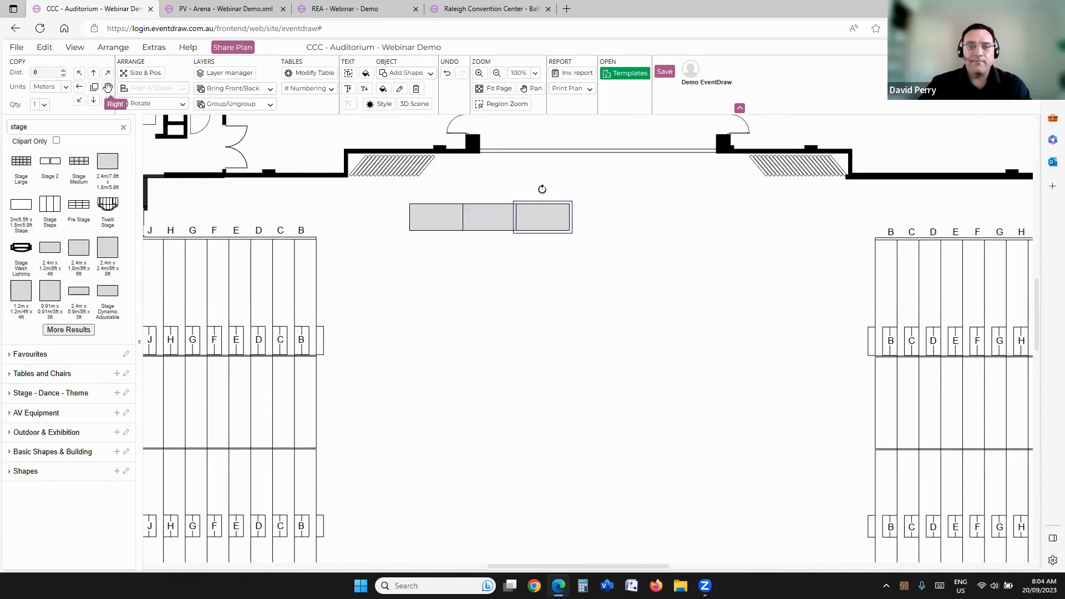
left_click(108, 87)
left_click(108, 87)
left_click(107, 87)
left_click_drag(390, 193, 789, 298)
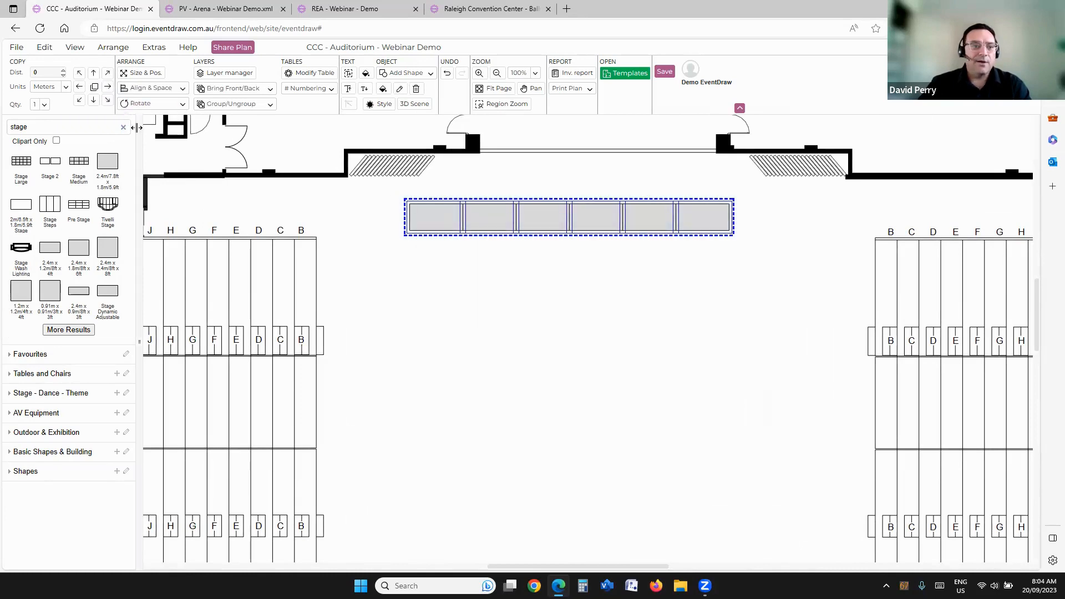
left_click(94, 100)
left_click(94, 101)
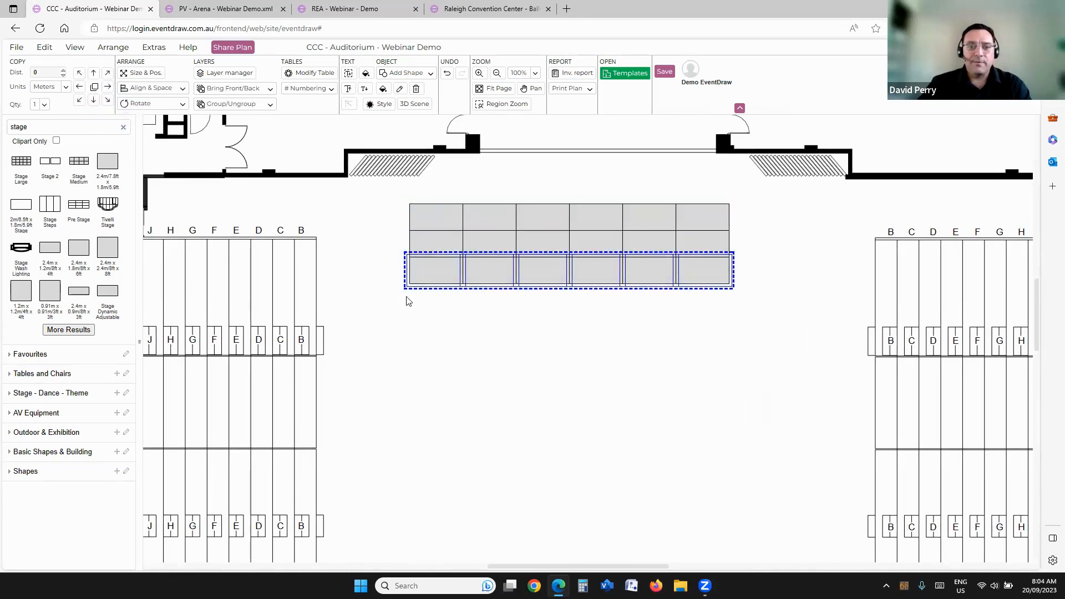
Step: Select the whole stage and move it up and to the right, closer to the opening in the front wall
left_click(388, 223)
left_click_drag(390, 187, 703, 304)
left_click_drag(585, 240, 613, 226)
left_click(586, 343)
Step: Search the shape library for 1.8 and for 6ft to compare the available tables
scroll(573, 291, "down", 2)
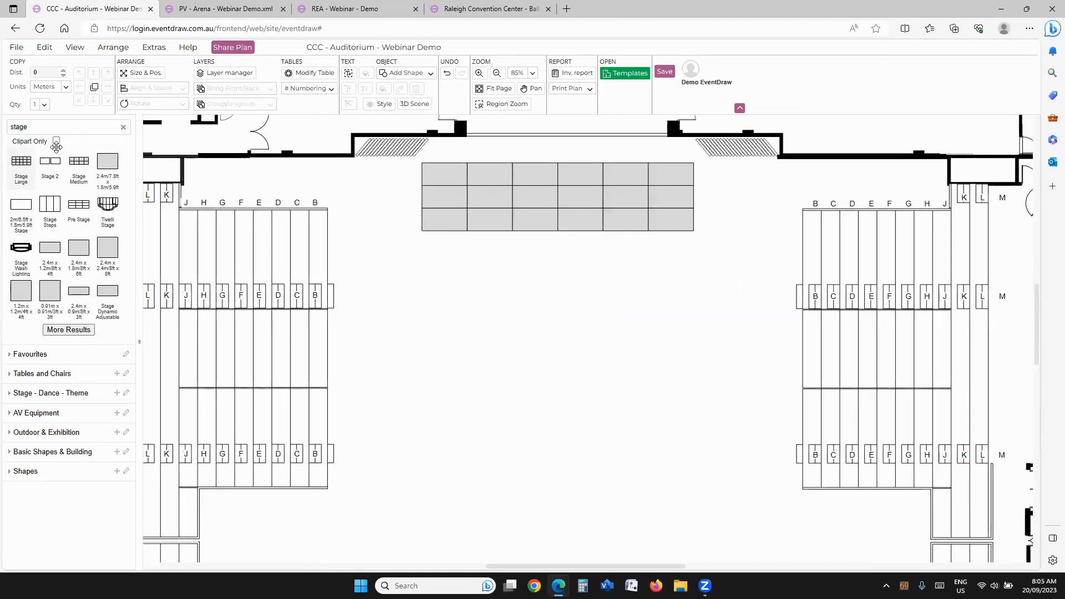
left_click_drag(80, 129, 2, 120)
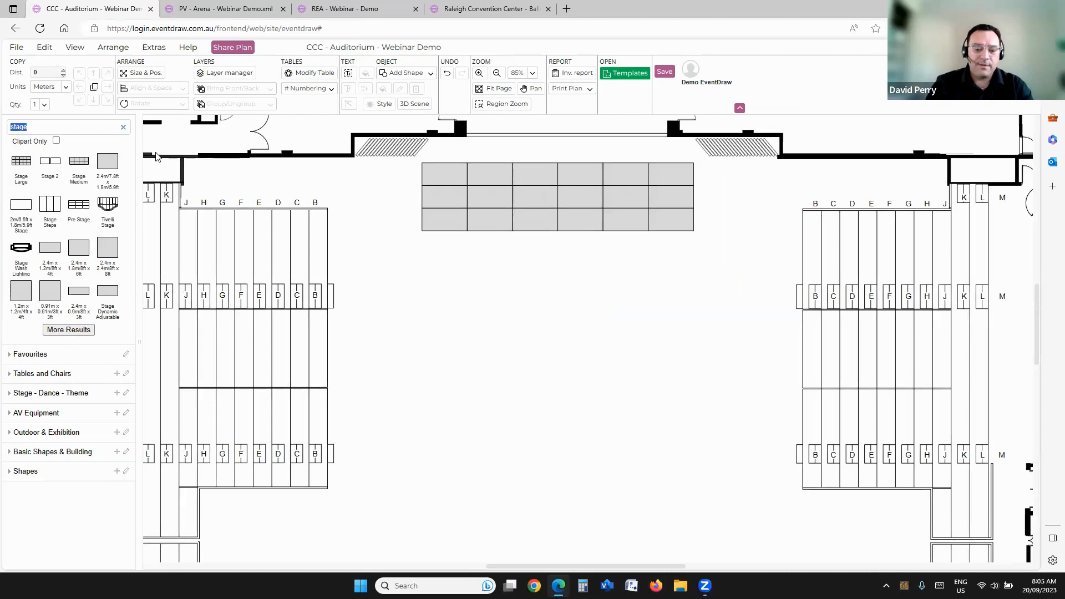
type("1.8")
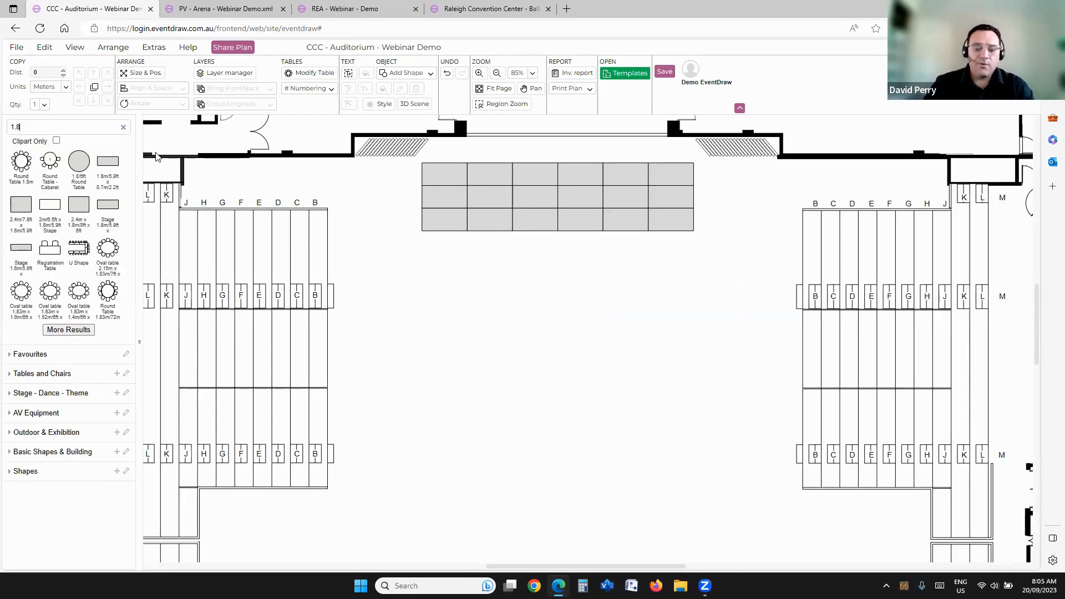
key("BackSpace")
key("BackSpace")
key("BackSpace")
type("6ft")
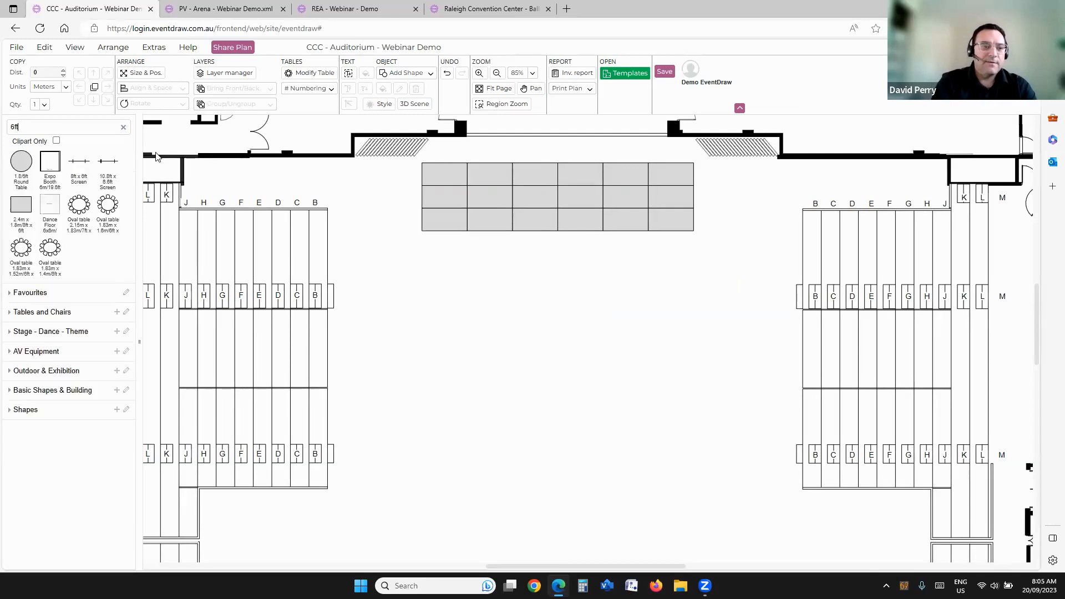
Step: Search the shape library for 1.8 and place a Round Table 1.8m below and left of the stage
left_click_drag(32, 133, 3, 125)
type("1.8")
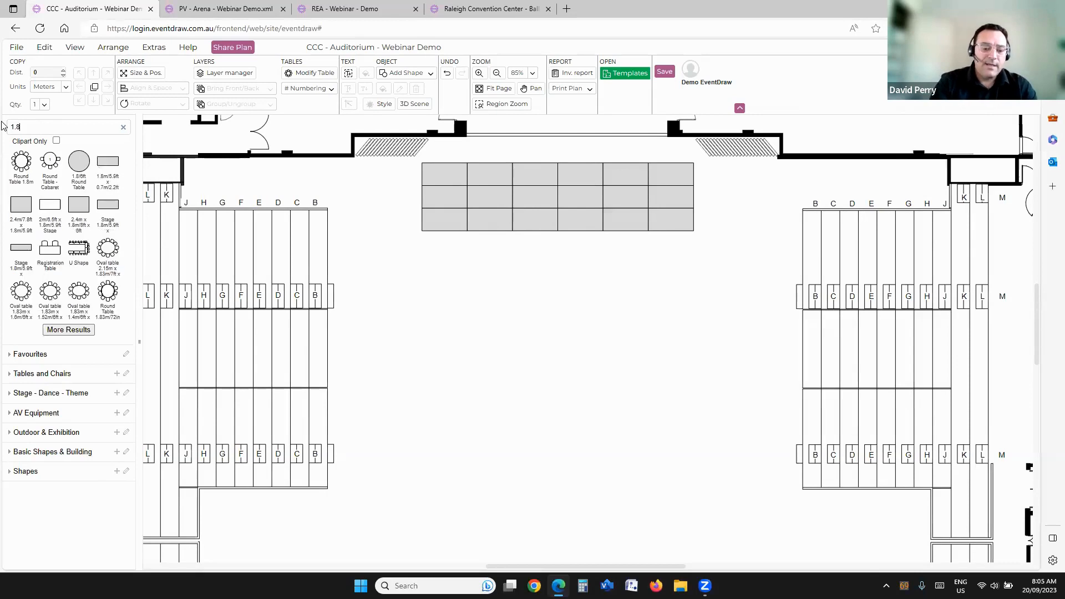
left_click_drag(22, 162, 360, 269)
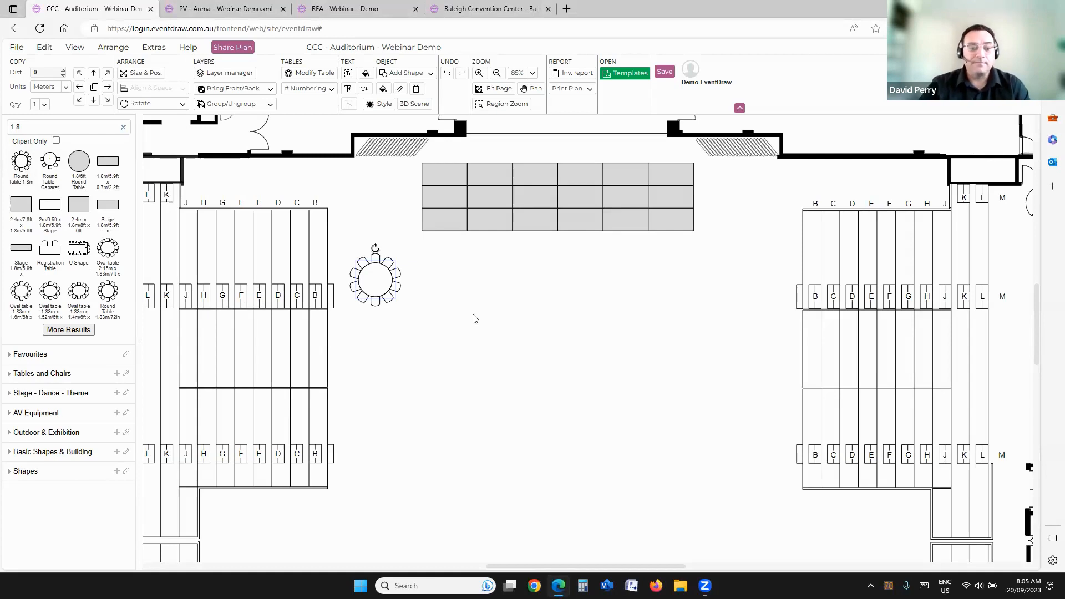
left_click(465, 334)
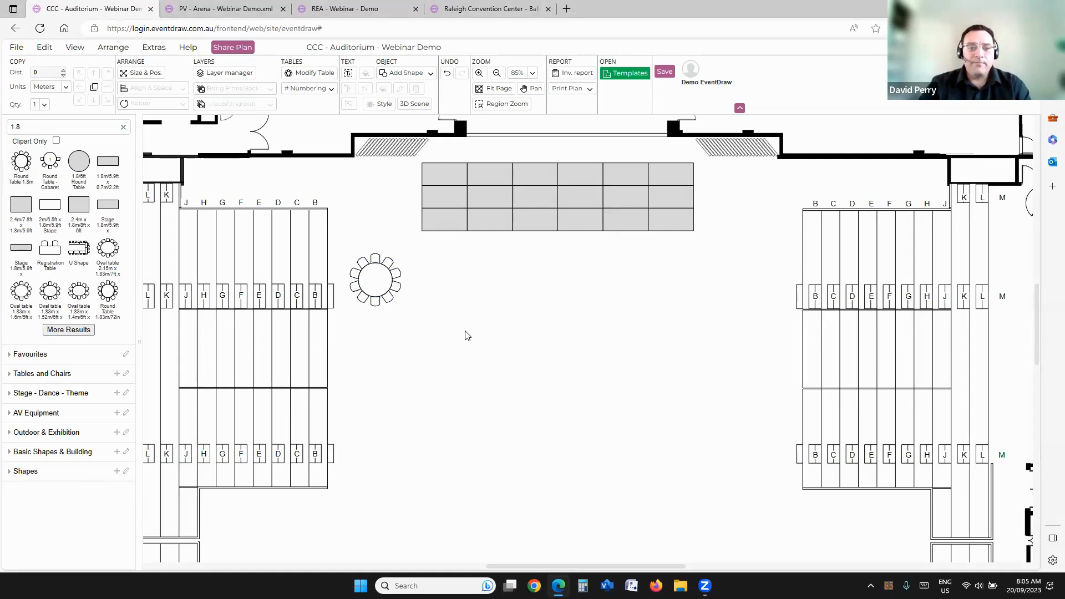
left_click(365, 278)
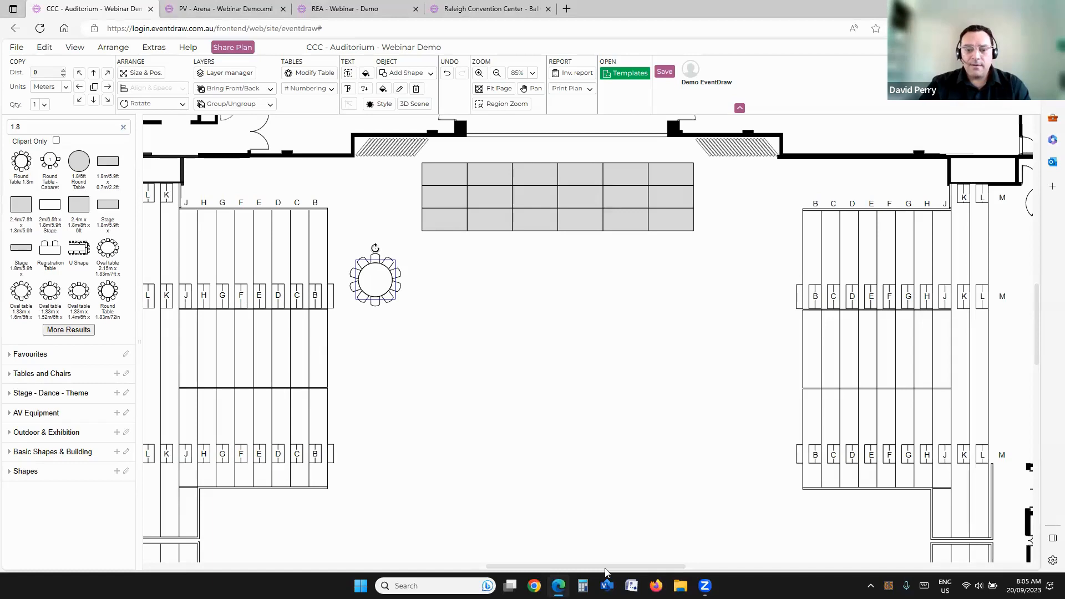
left_click(486, 345)
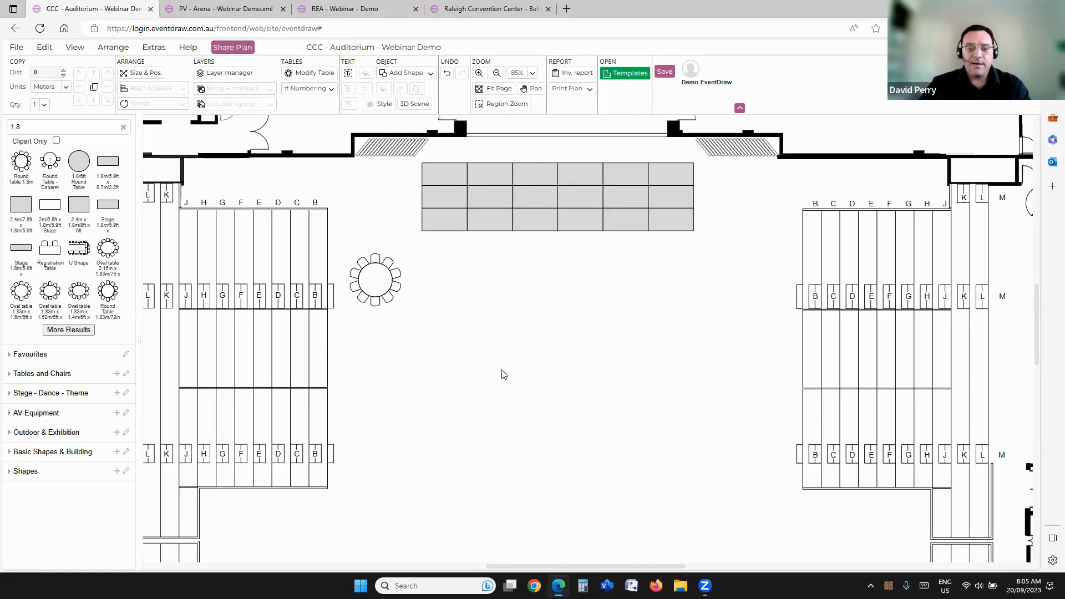
Step: Copy the round table to the right to form a row of seven tables in front of the stage
left_click(364, 275)
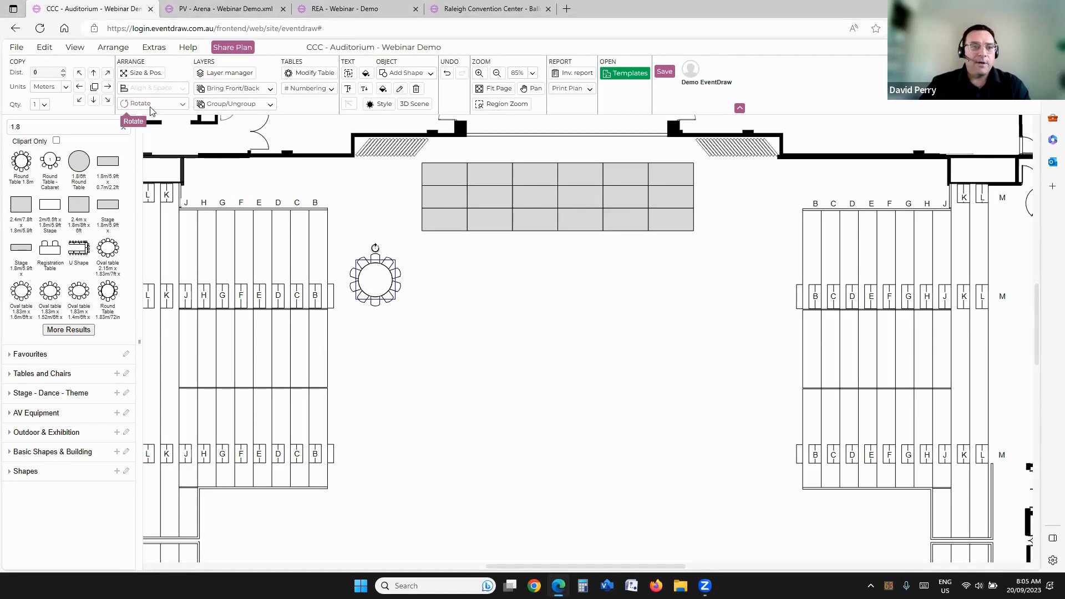
left_click_drag(517, 288, 528, 278)
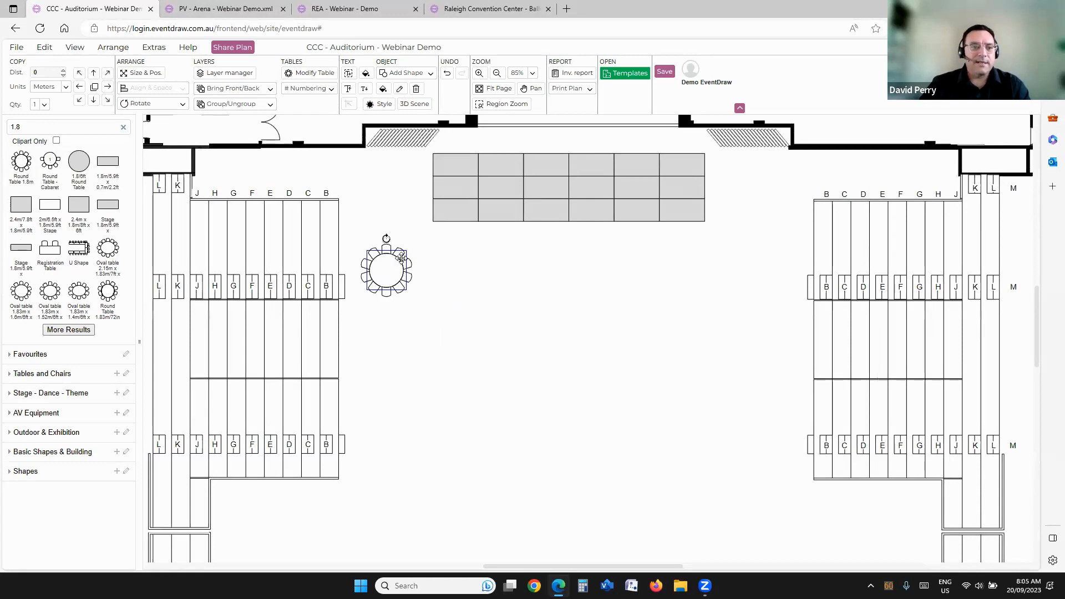
left_click(105, 87)
left_click(106, 87)
left_click(105, 87)
left_click(105, 87)
left_click(105, 87)
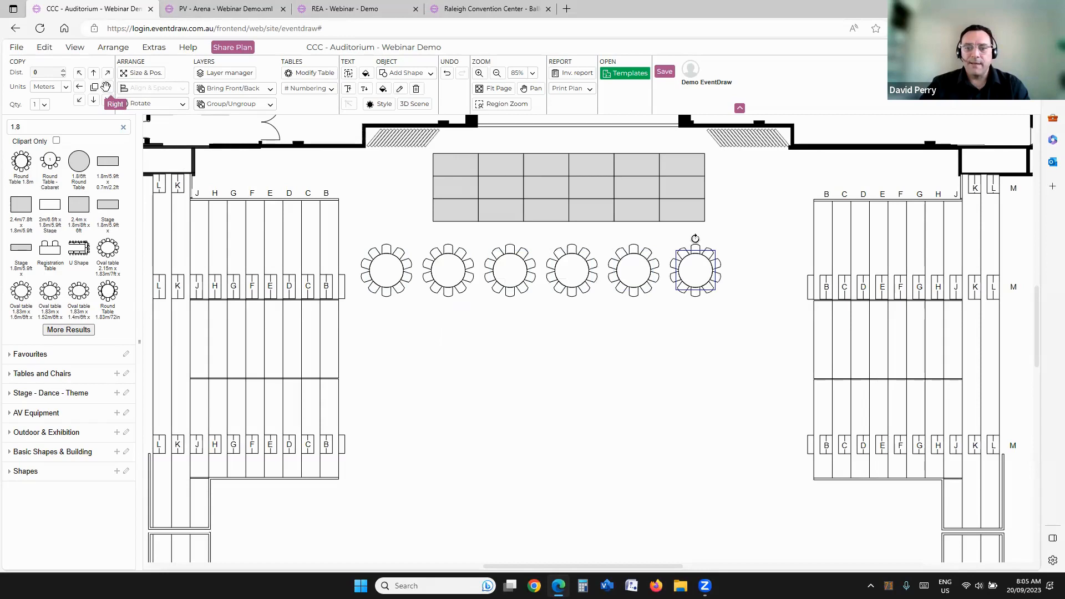
left_click(105, 87)
Step: Select the row of seven round tables and copy it downward to make five rows
left_click(355, 239)
left_click_drag(775, 381, 795, 389)
left_click(97, 102)
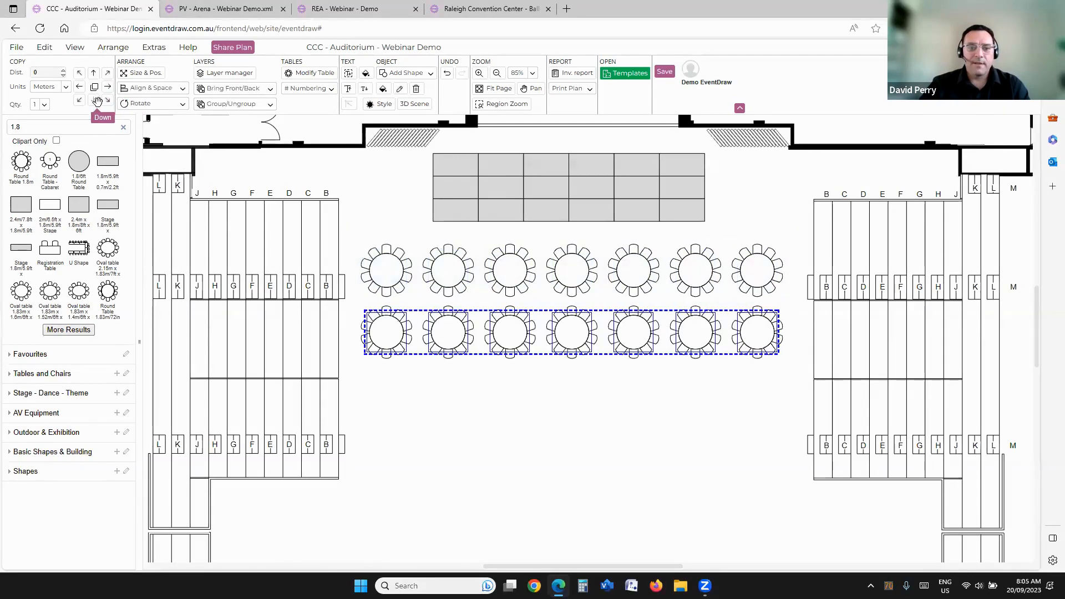
left_click(97, 102)
left_click(98, 102)
left_click(97, 102)
left_click_drag(603, 303, 571, 281)
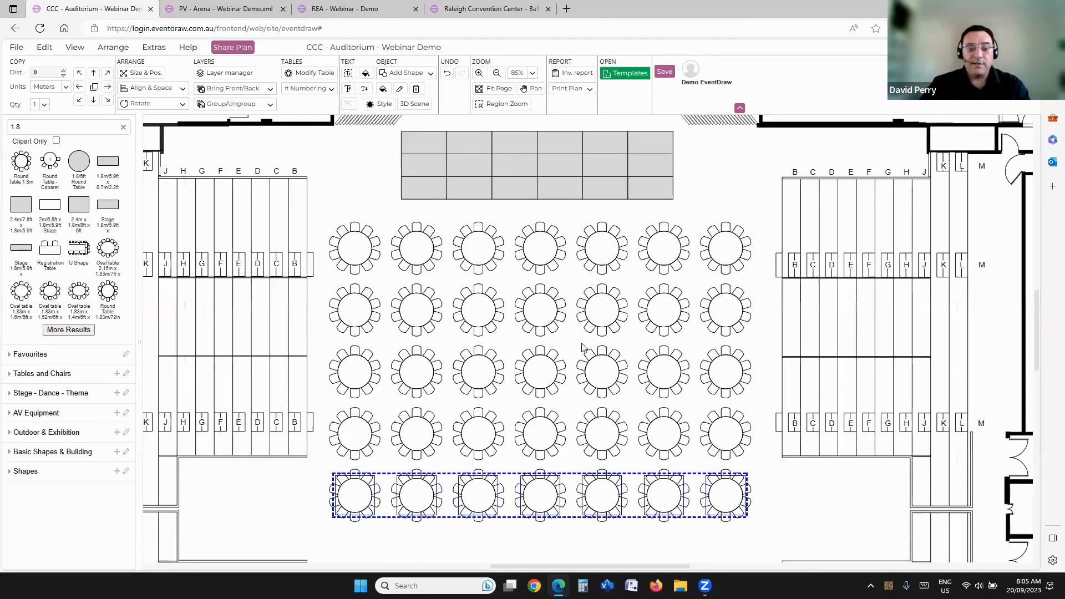
Step: Open the table settings for the first round table in the front row and set it to 8 chairs
left_click_drag(568, 340, 565, 333)
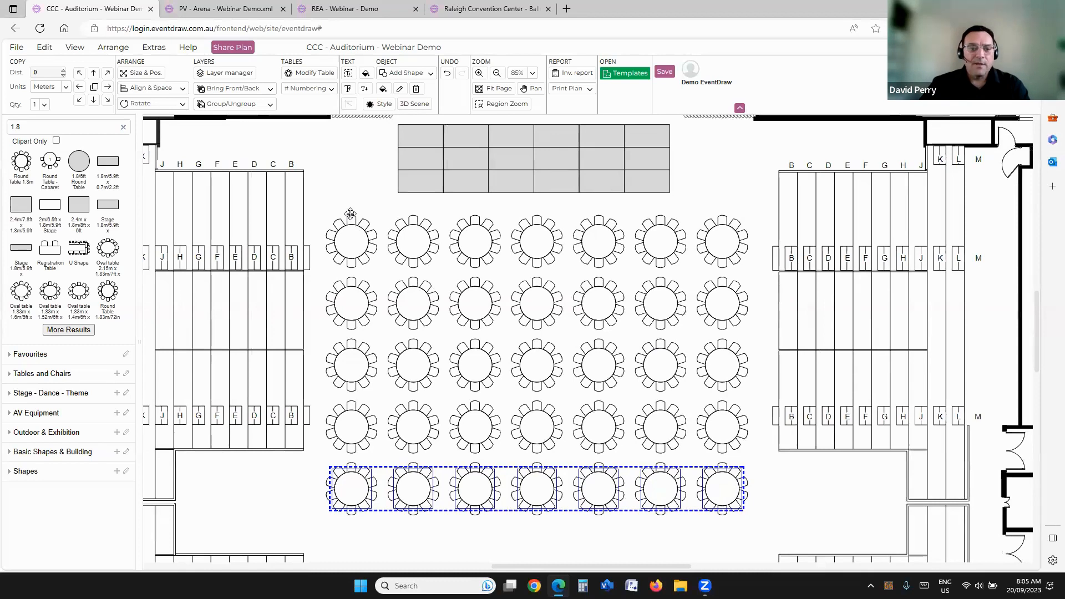
left_click(351, 214)
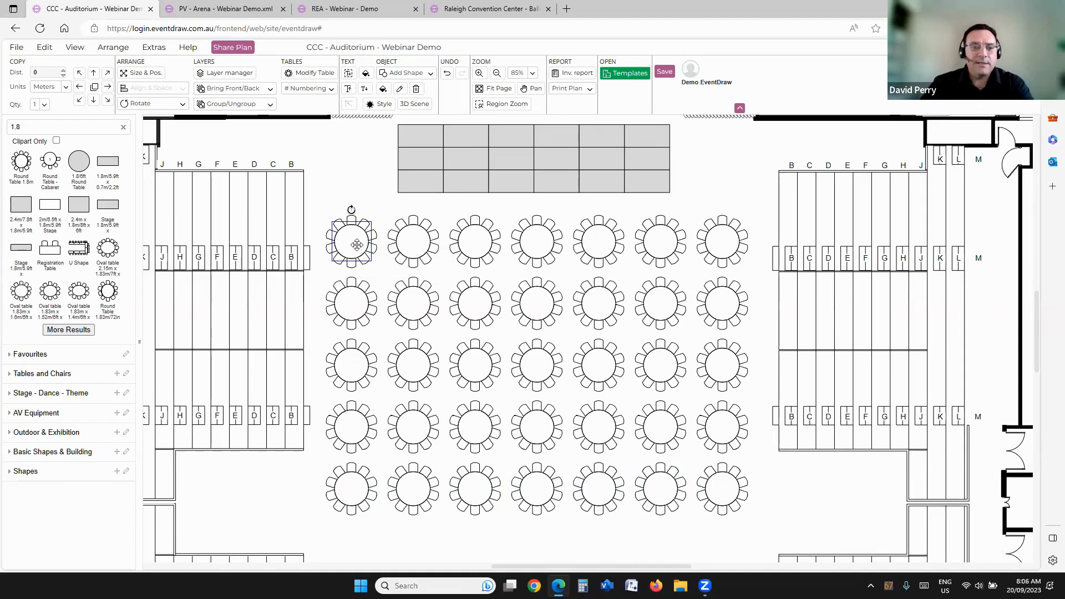
left_click(309, 73)
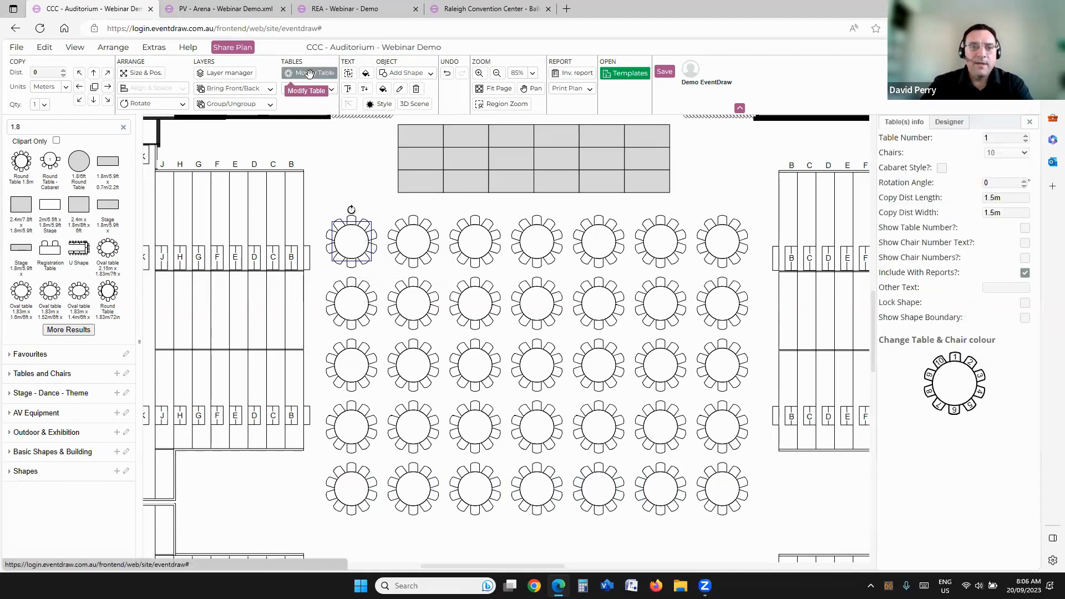
left_click(1024, 154)
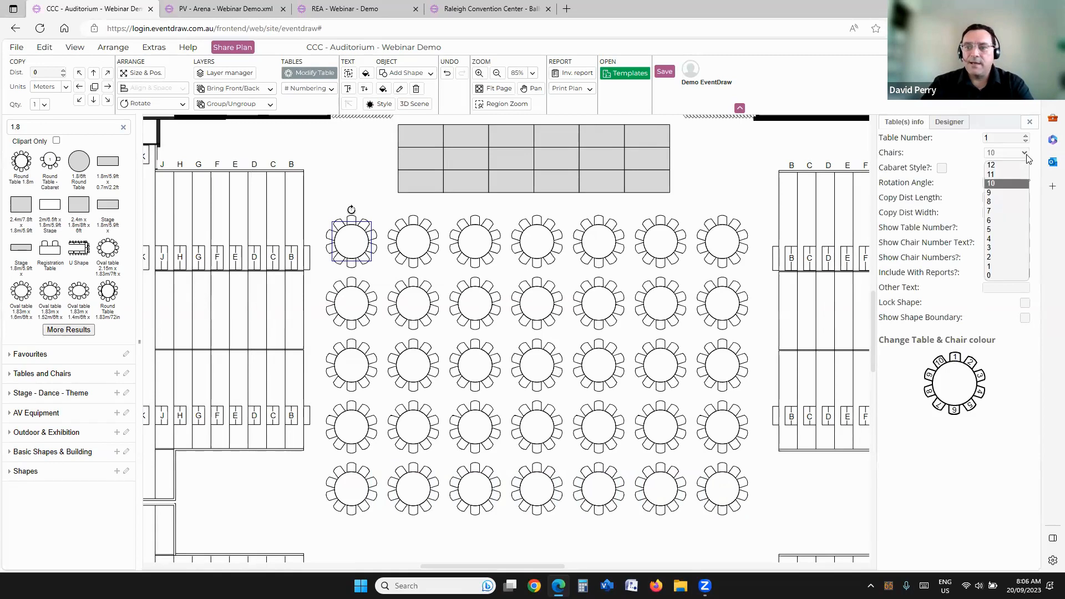
left_click(1011, 201)
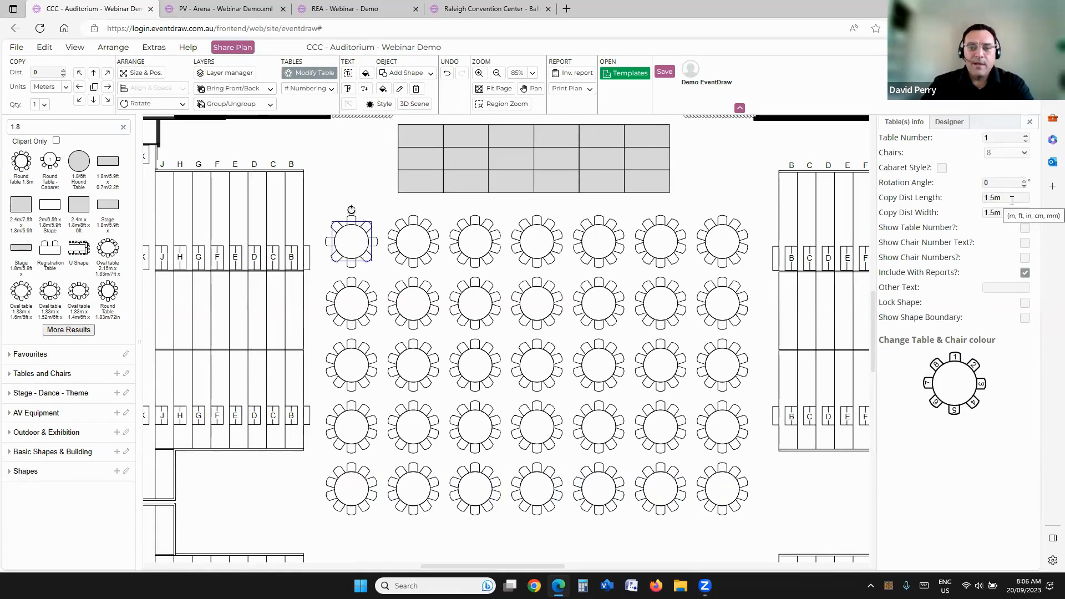
Step: Select all five rows of round tables and set their chair count to 8
left_click_drag(326, 199, 766, 523)
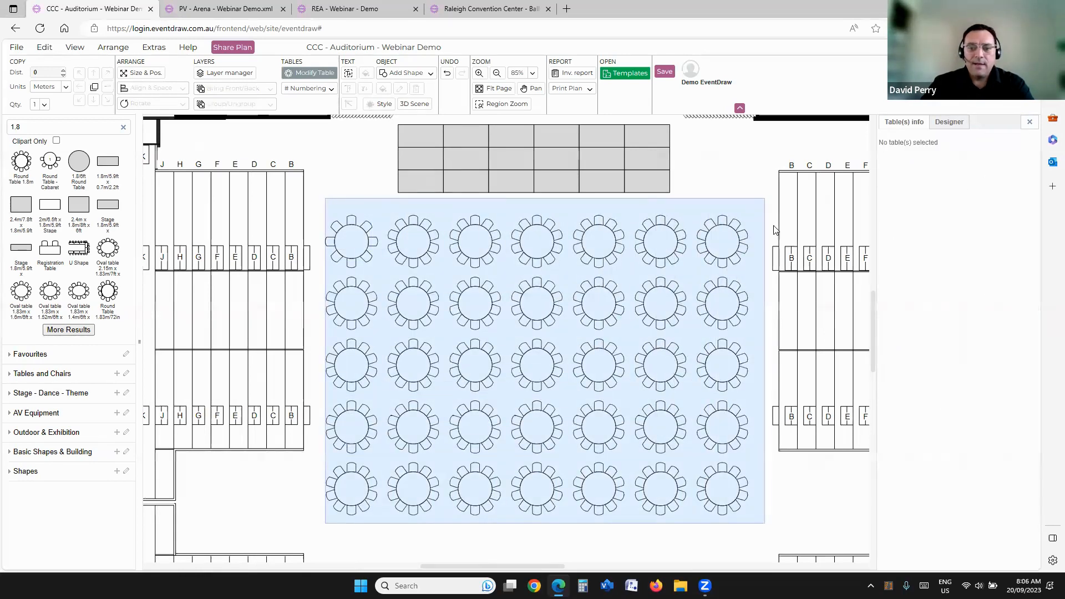
left_click(994, 155)
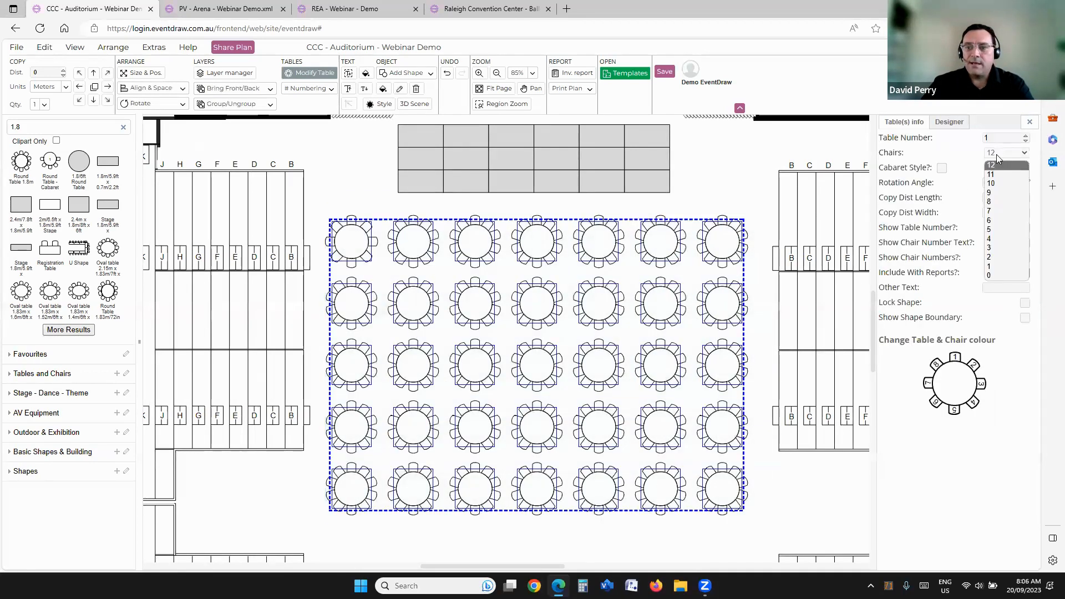
left_click(994, 202)
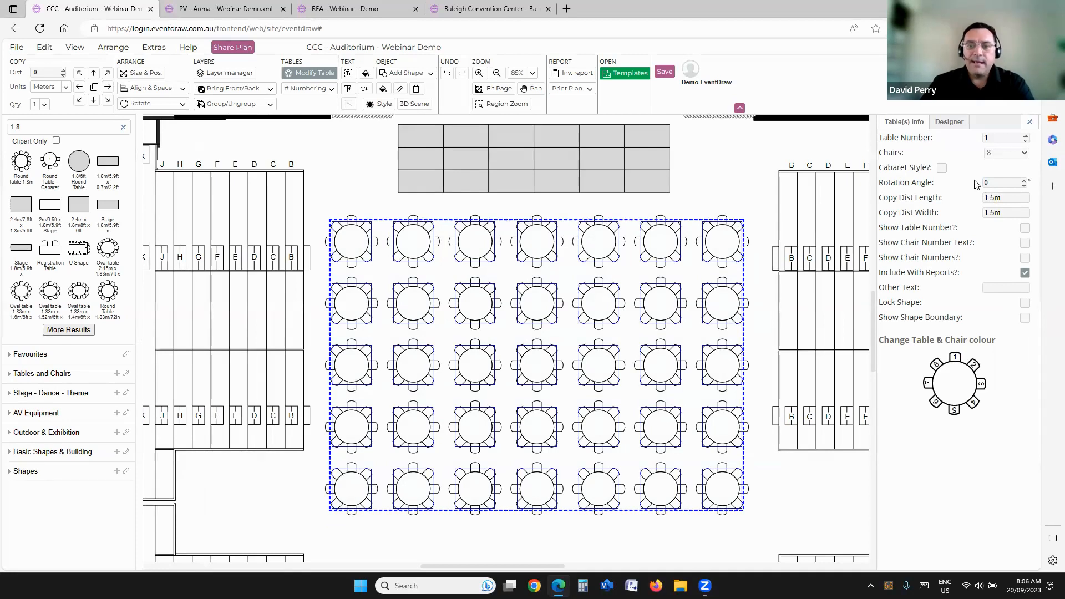
Step: Enable cabaret style on the selected tables, with 6 chairs each and a spacing level of 10
left_click(943, 168)
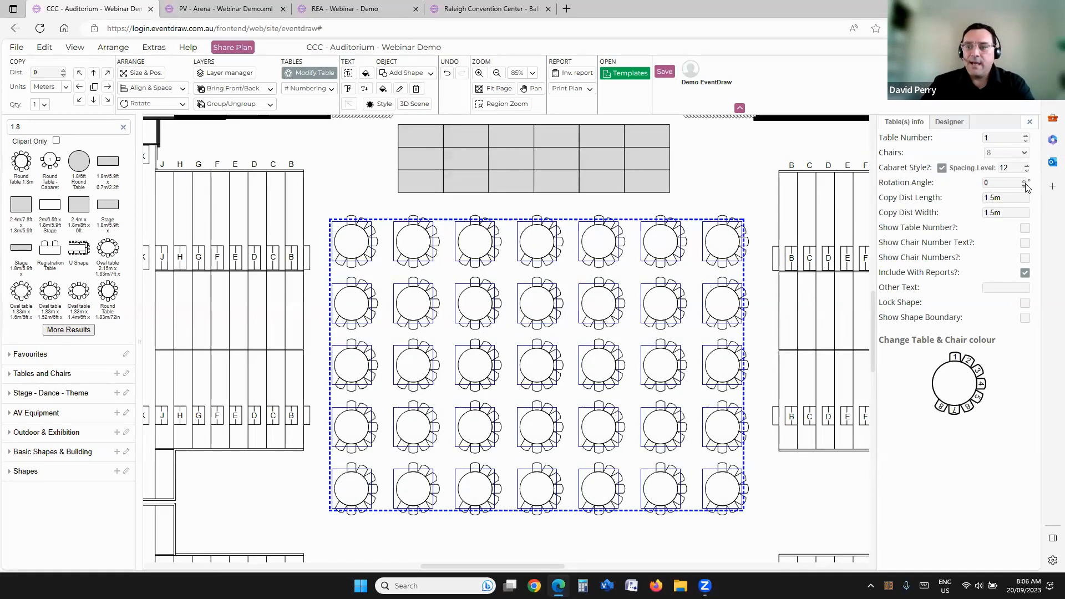
left_click(1024, 153)
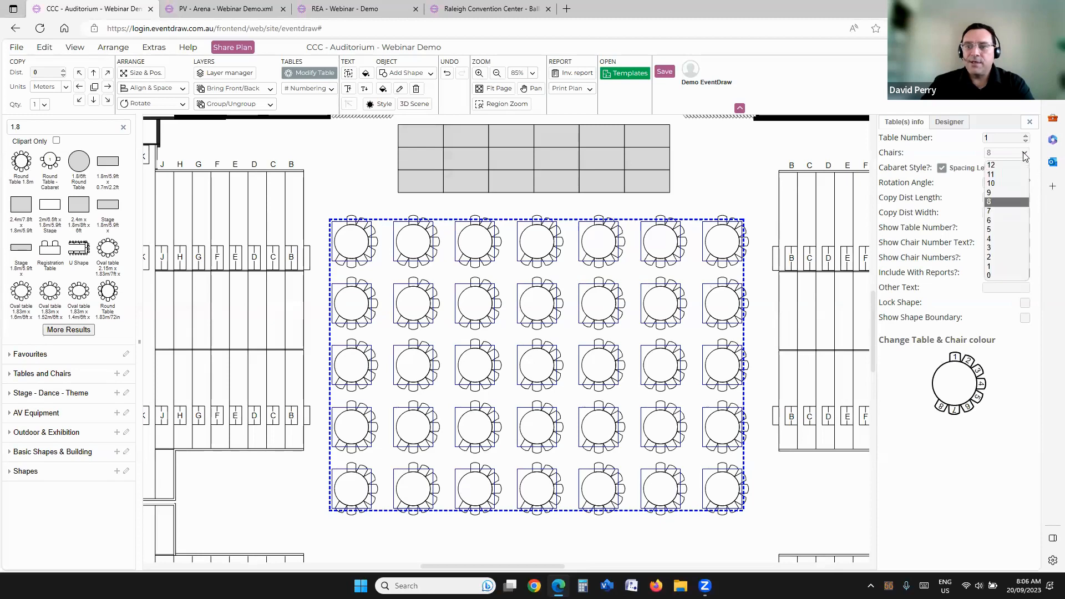
left_click(1008, 217)
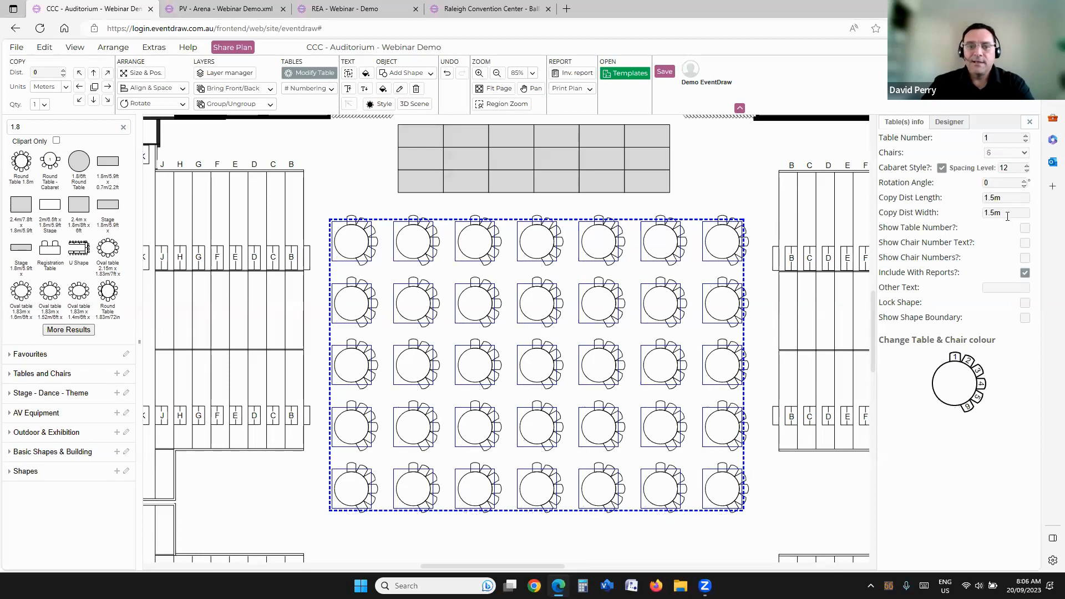
left_click(1027, 175)
left_click(1027, 175)
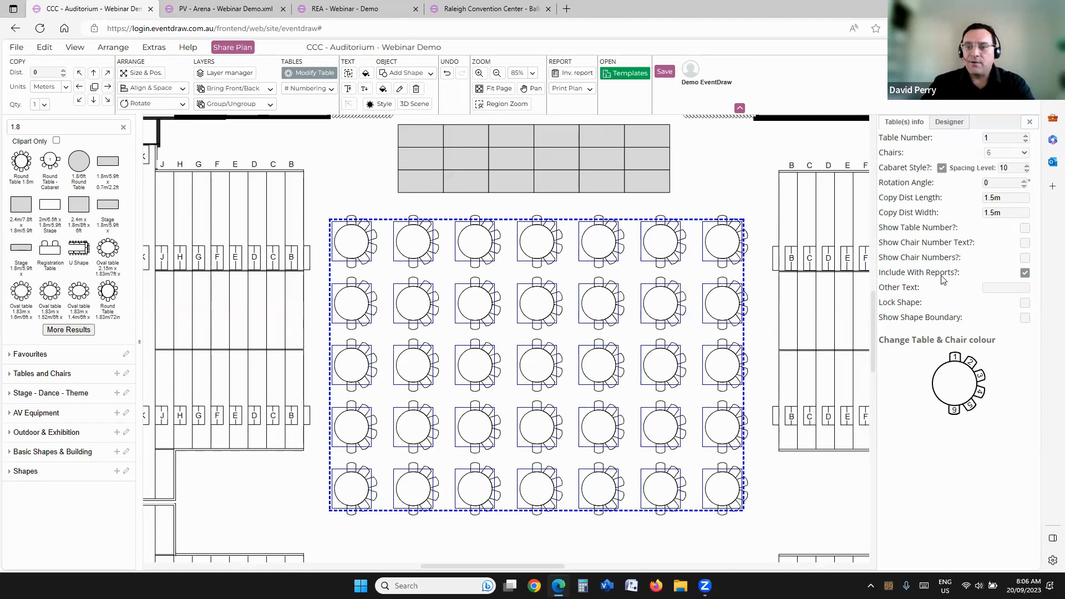
Step: Try a rotation angle of -90 on the selected tables, and set it to 90 so the open side faces the stage
double_click(999, 185)
type("-90")
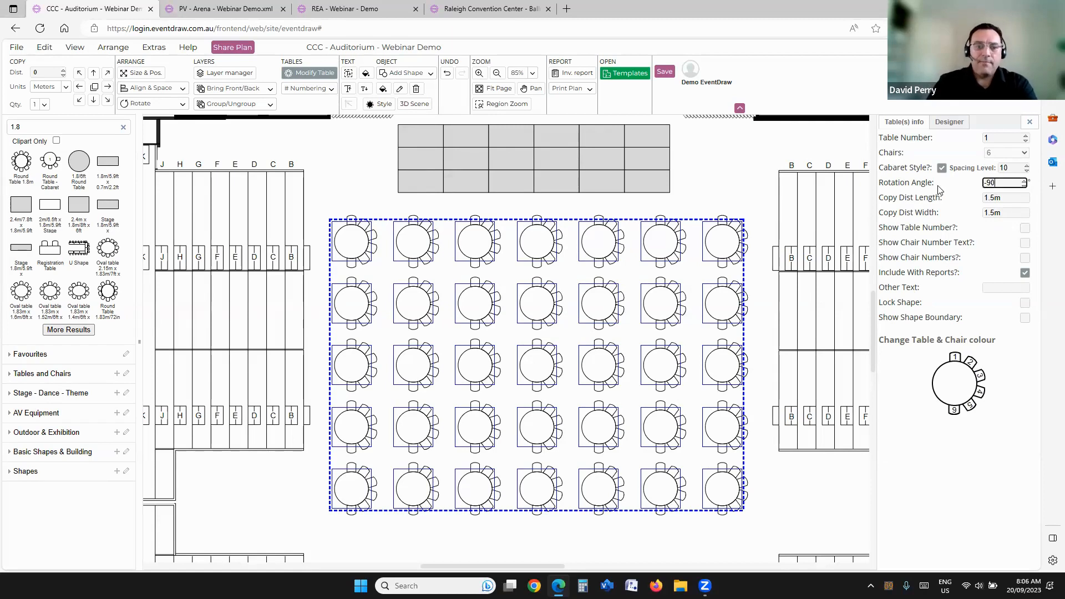
key("Return")
double_click(999, 183)
type("90")
key("Return")
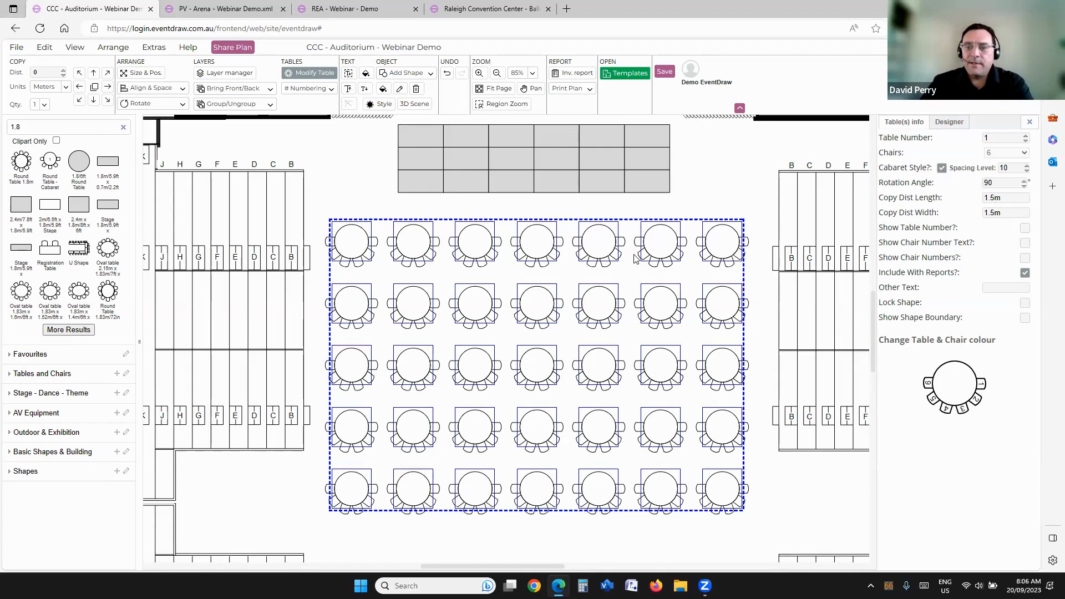
Step: Show the table number, chair number text and individual chair numbers on all selected tables
left_click(1024, 227)
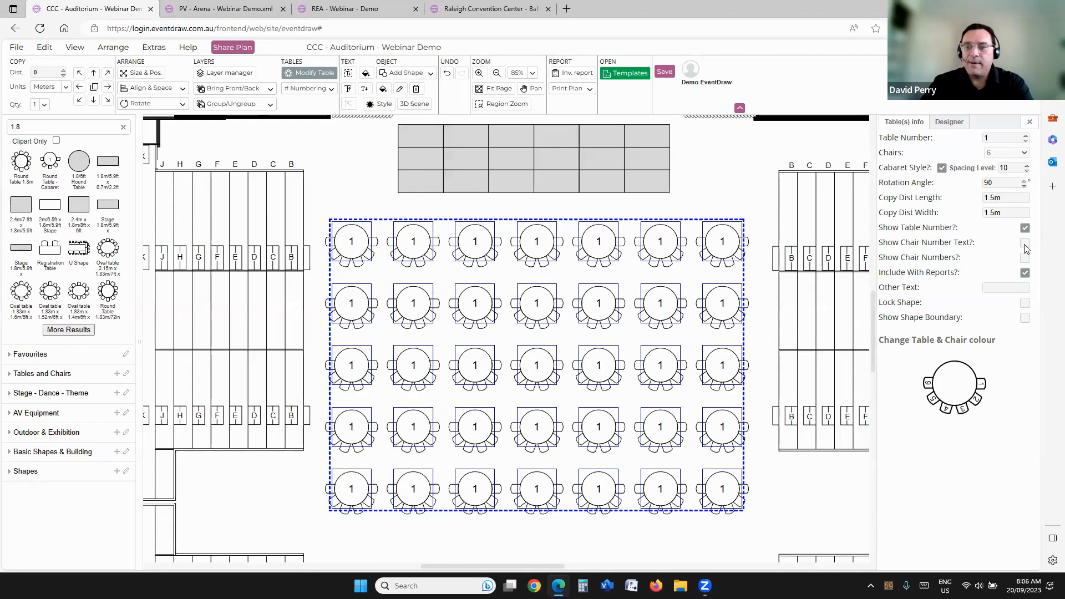
left_click(1025, 244)
left_click(1026, 258)
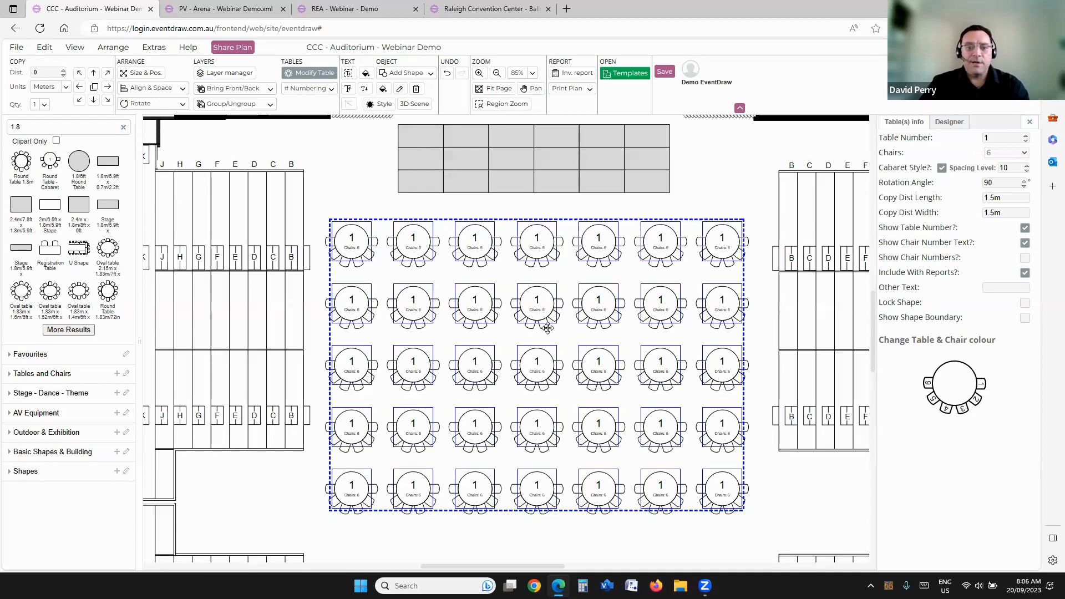
scroll(542, 331, "up", 2)
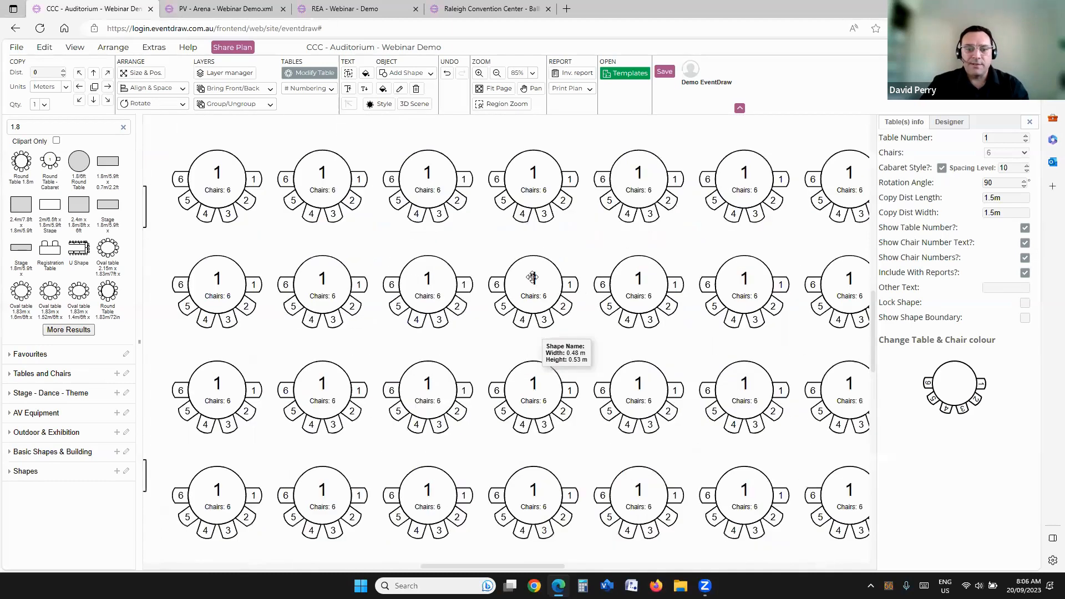
scroll(532, 277, "down", 2)
scroll(529, 280, "down", 3)
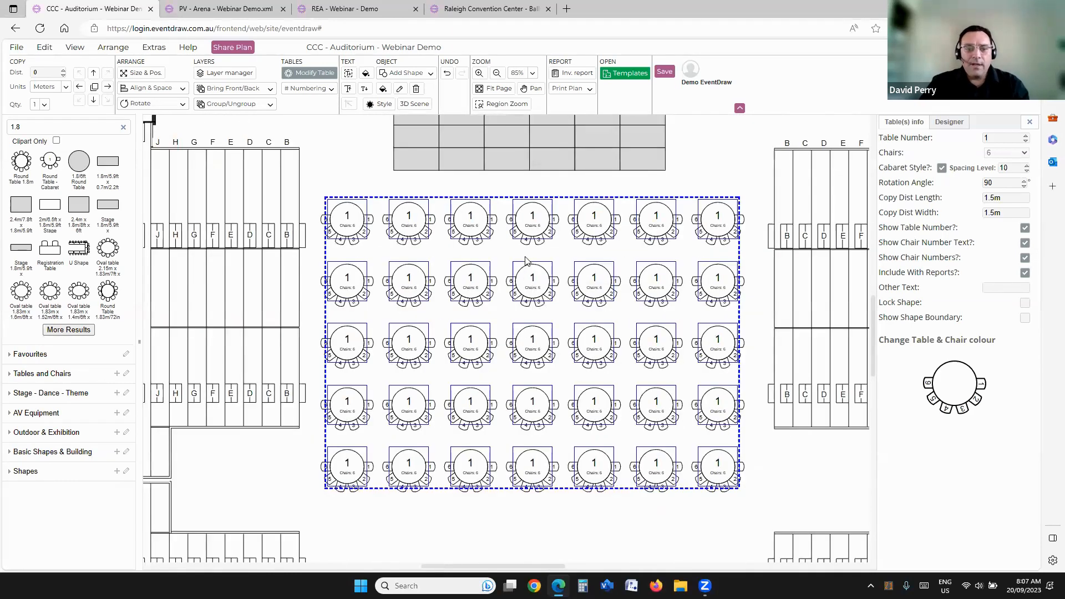
Step: Number the selected tables in a zigzag from 1, running left to right, top to bottom
left_click(493, 328)
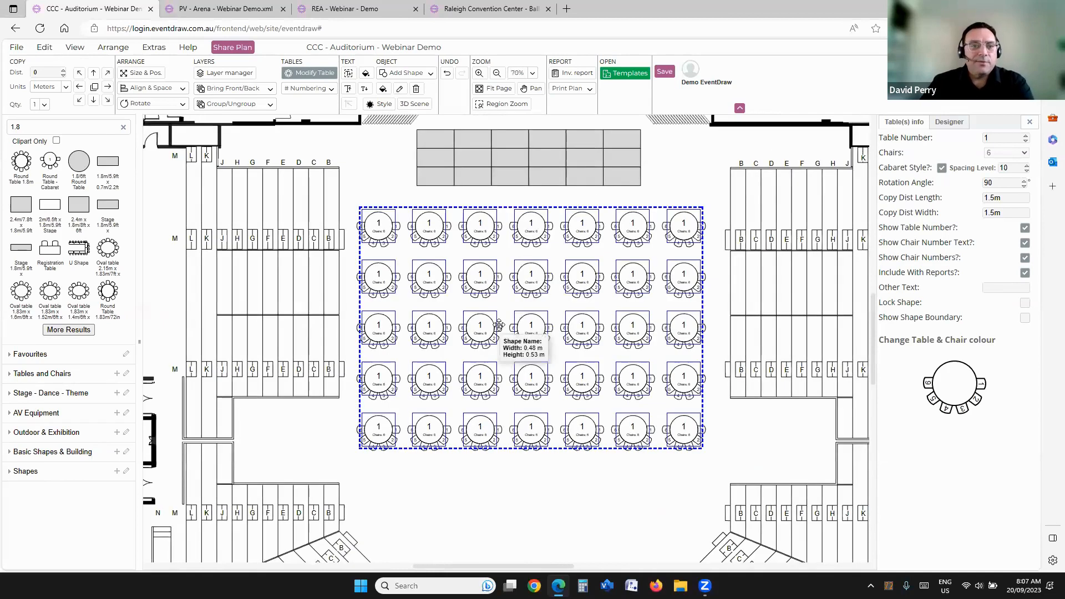
left_click(316, 90)
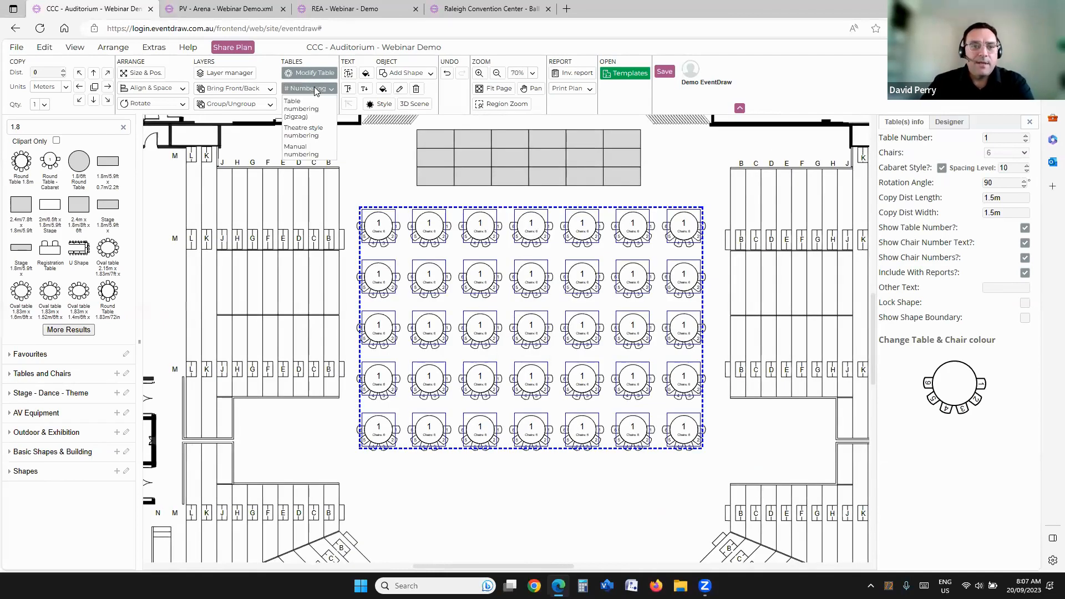
left_click(301, 109)
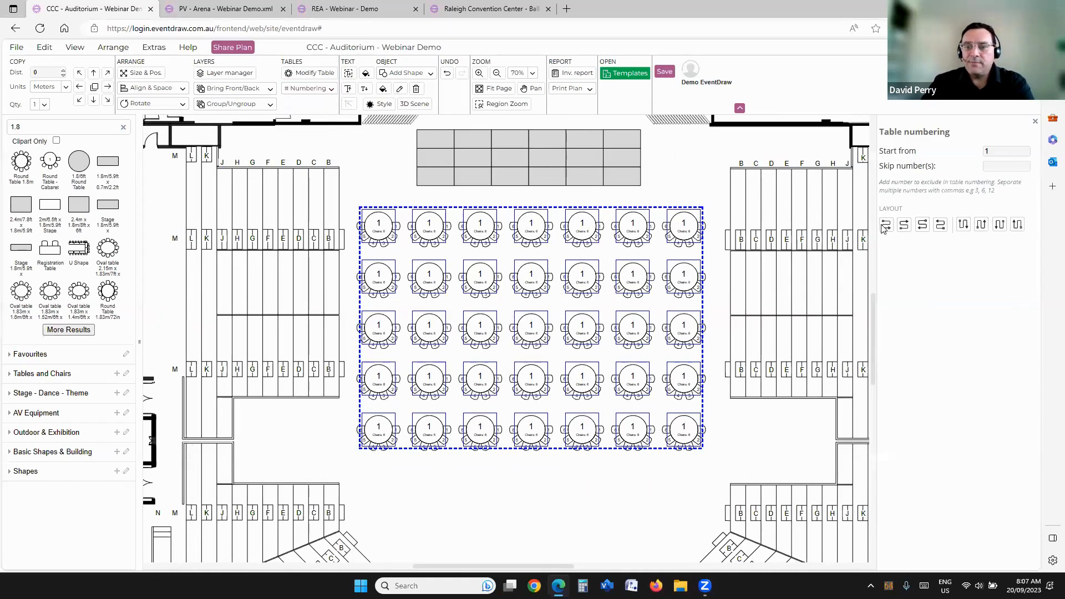
mouse_move(887, 228)
left_click(883, 229)
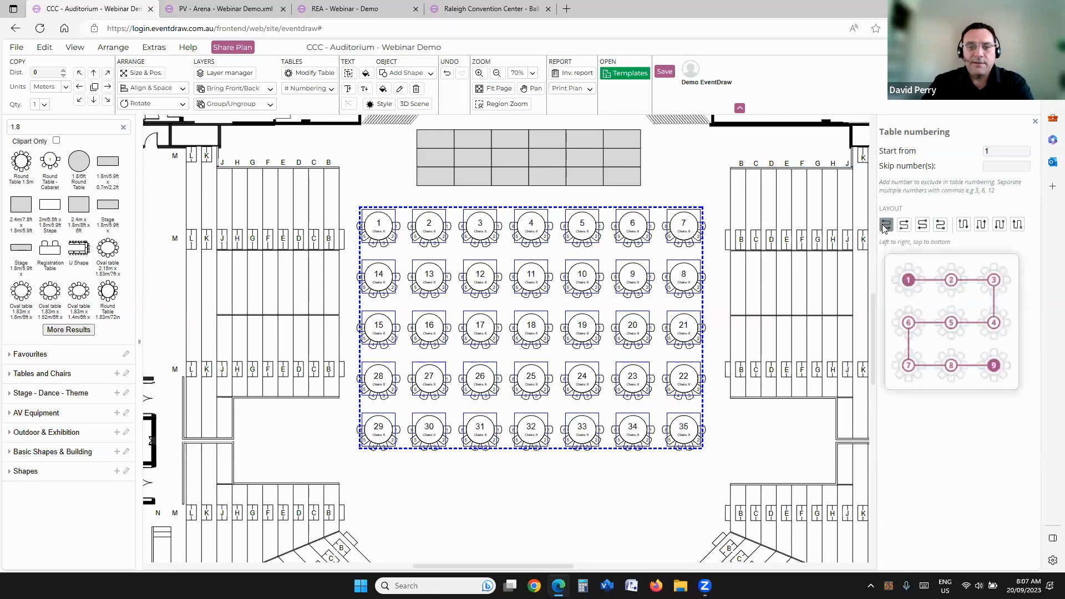
Step: Try a vertical zigzag numbering starting at the bottom-right table, and restore the left to right, top to bottom layout
left_click_drag(596, 482, 598, 461)
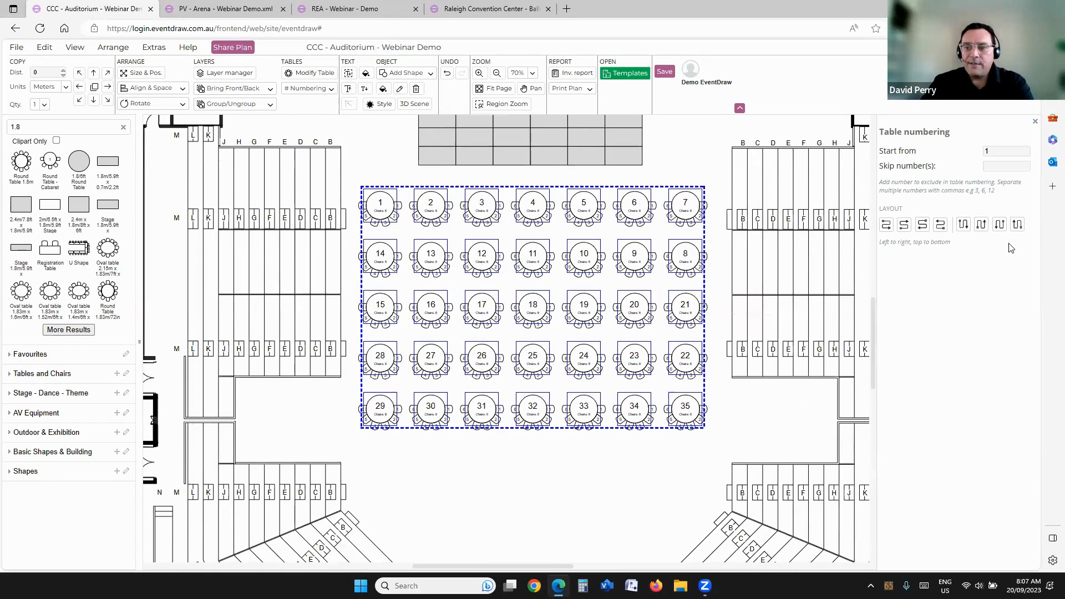
left_click(1018, 227)
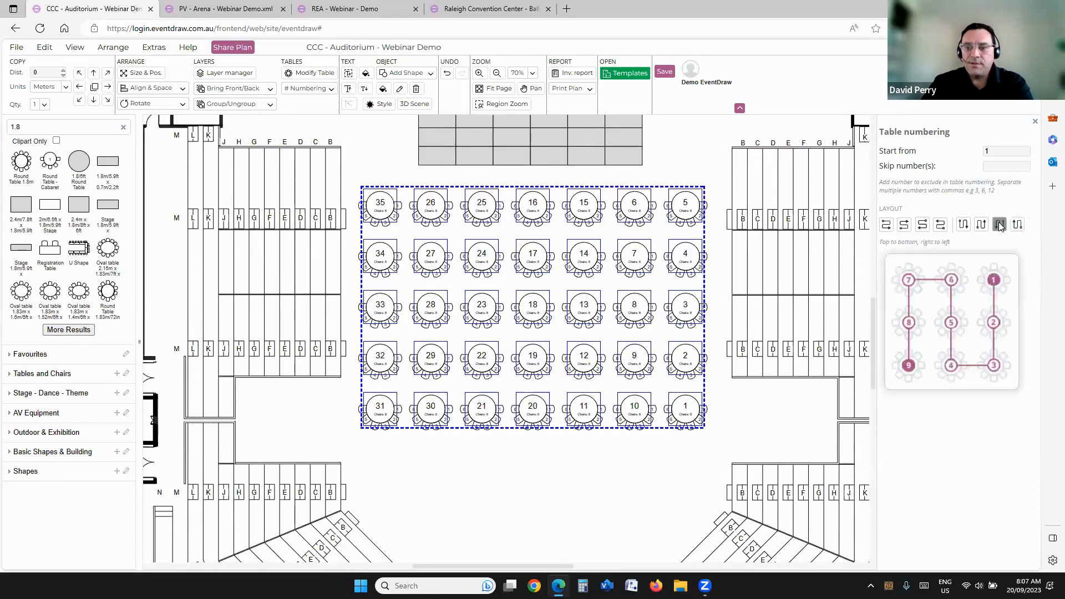
left_click(886, 224)
left_click(354, 163)
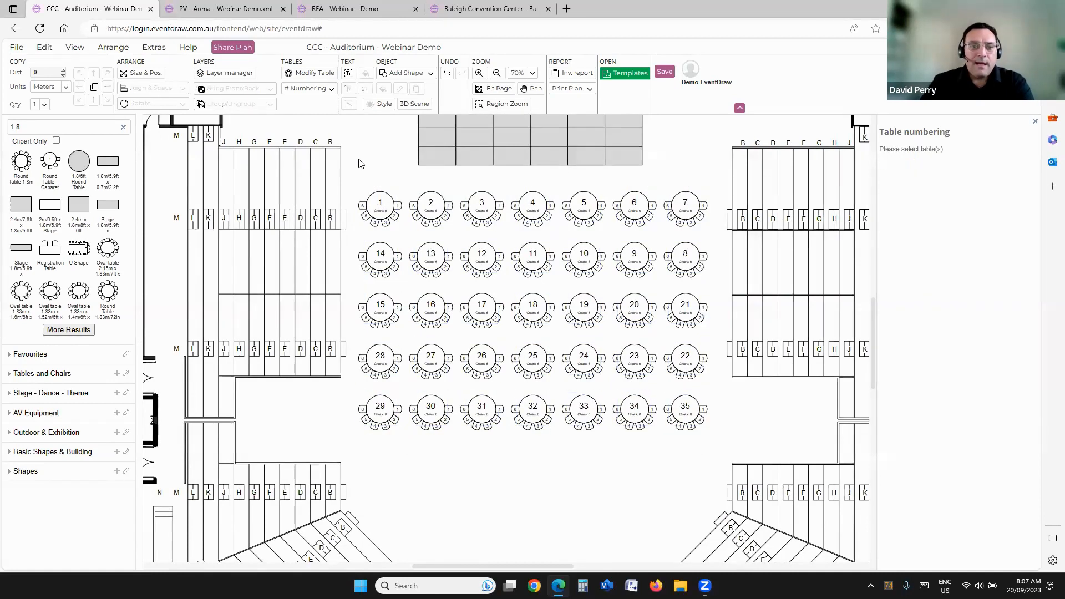
Step: Manually number tables 1 to 17, starting at the top-right table, covering the first two rows and ending at the third table of row three
left_click(378, 212)
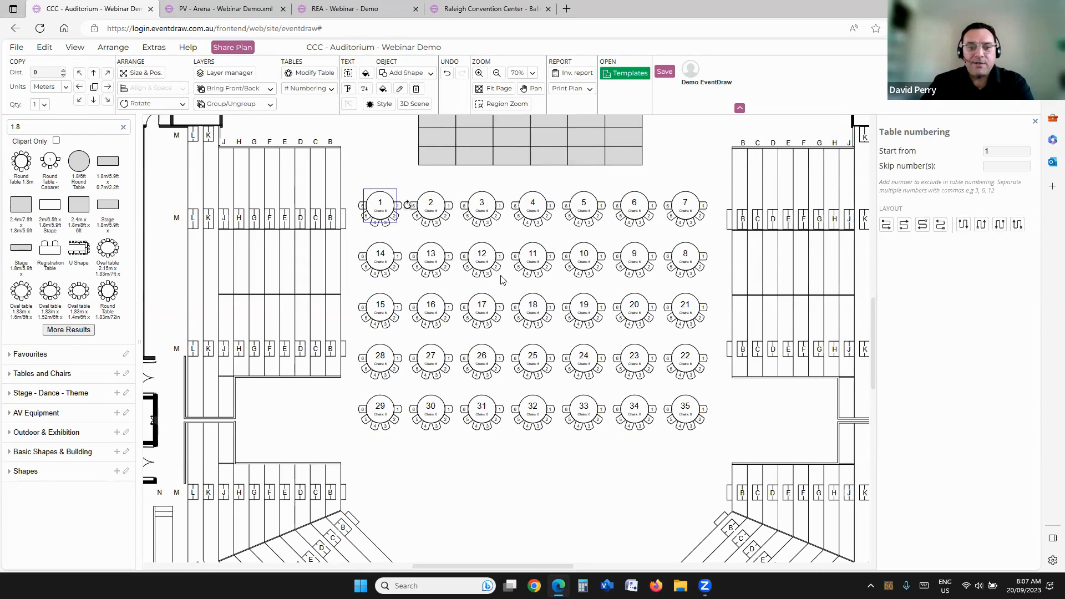
left_click(308, 89)
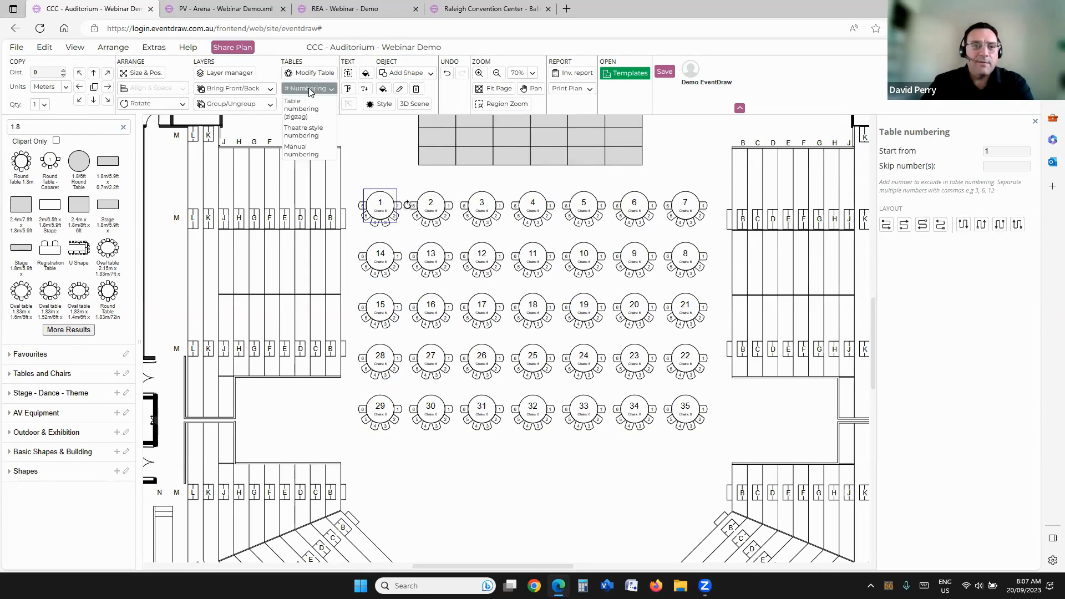
left_click(304, 152)
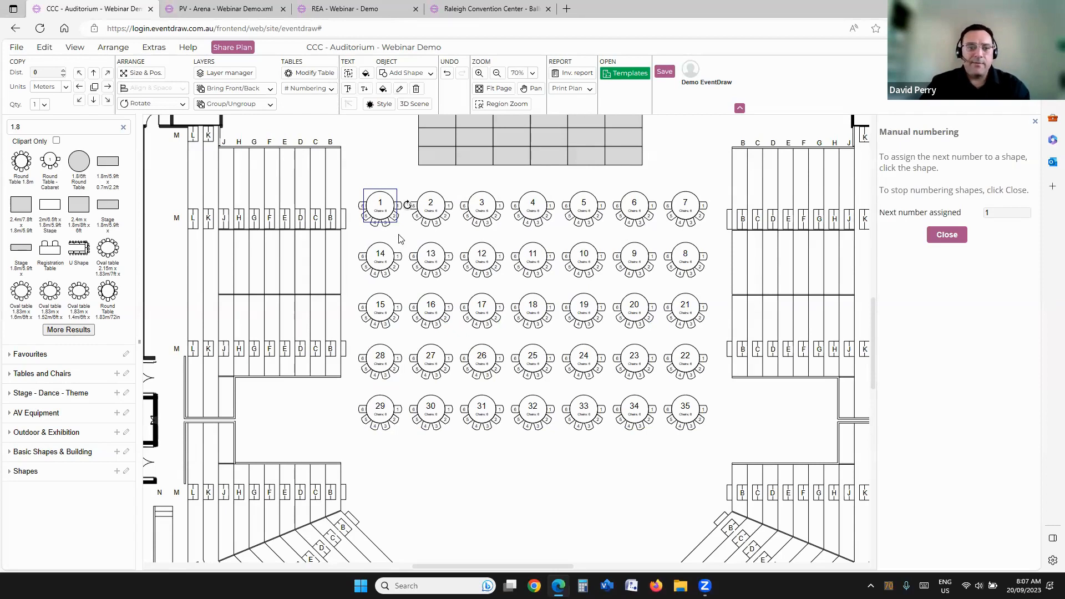
scroll(393, 238, "up", 1)
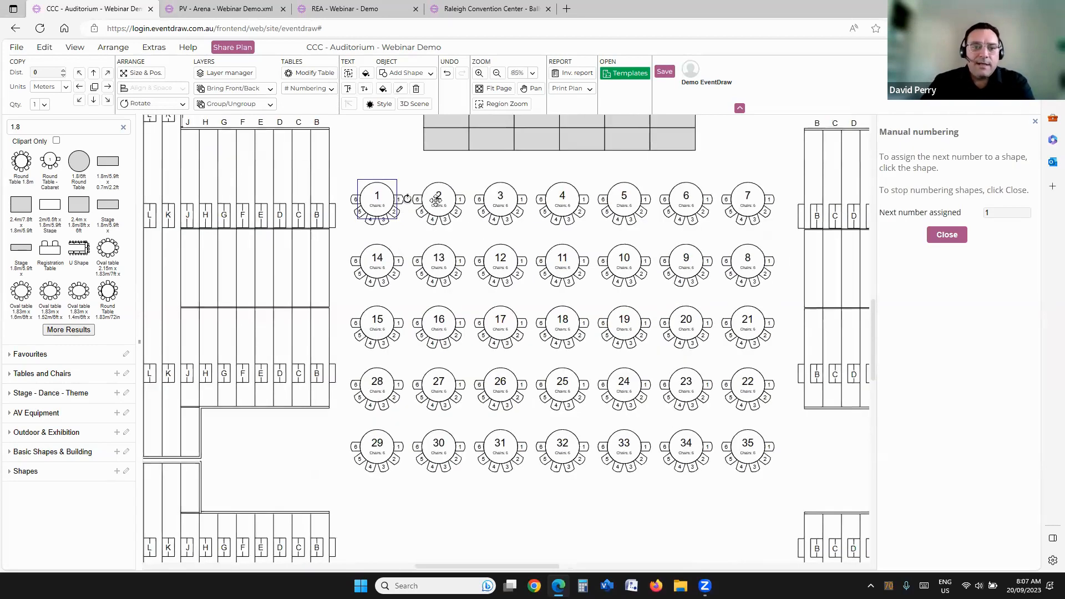
left_click(748, 198)
left_click(748, 260)
left_click(686, 200)
left_click(686, 261)
left_click(624, 197)
left_click(624, 260)
left_click(562, 198)
left_click(560, 259)
left_click(500, 259)
left_click(438, 260)
left_click(509, 190)
left_click(417, 201)
left_click(383, 205)
left_click(366, 263)
left_click(373, 324)
left_click(436, 326)
left_click(495, 326)
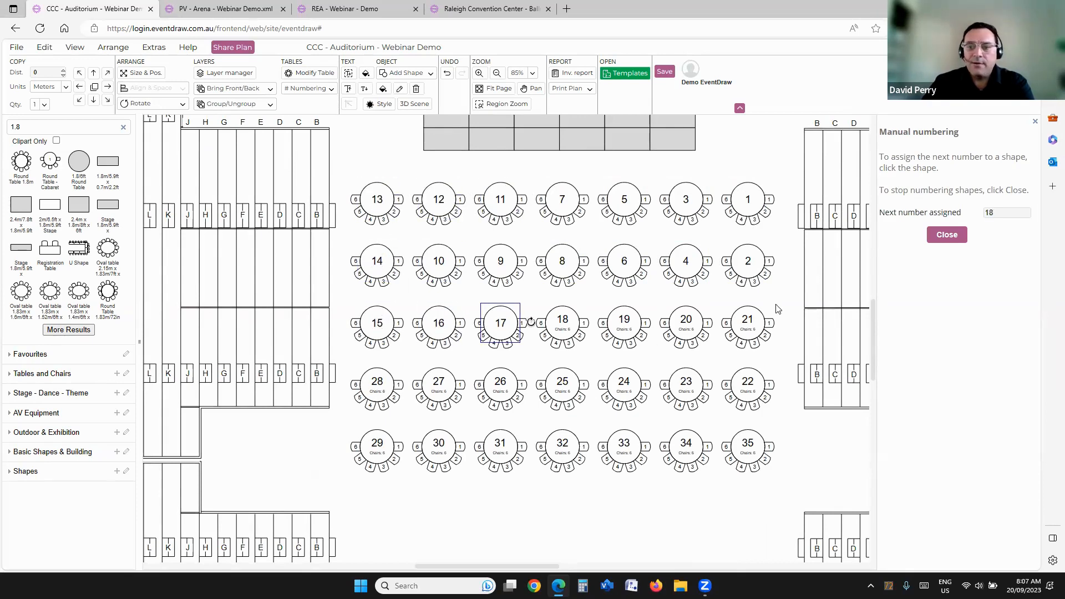
left_click(950, 237)
Step: Select all the tables and reapply the zigzag numbering from 1, left to right, top to bottom
left_click_drag(338, 163, 808, 488)
left_click(315, 91)
left_click(313, 115)
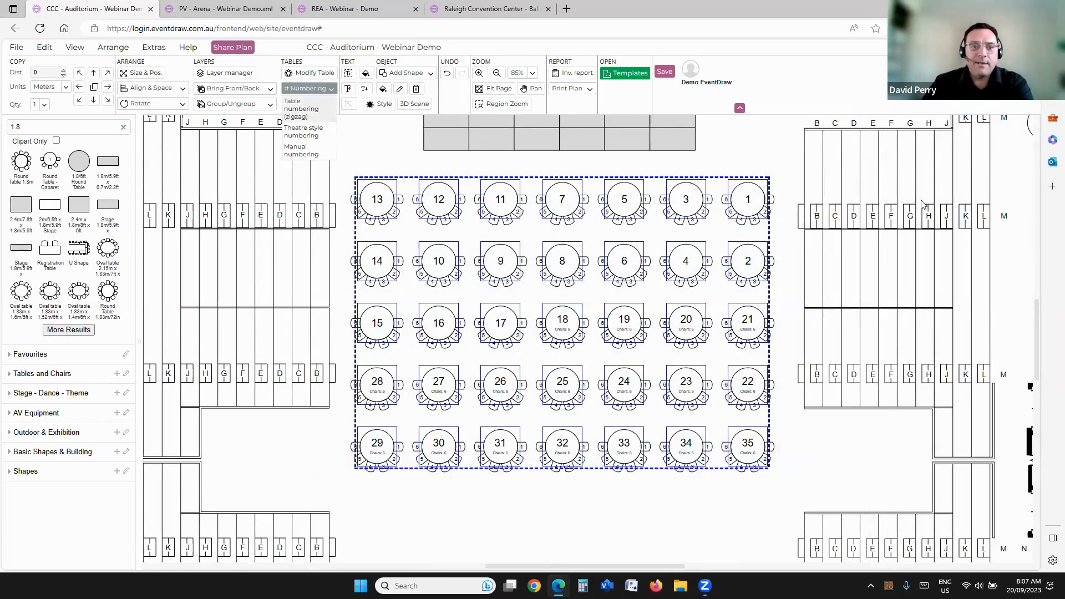
left_click(887, 224)
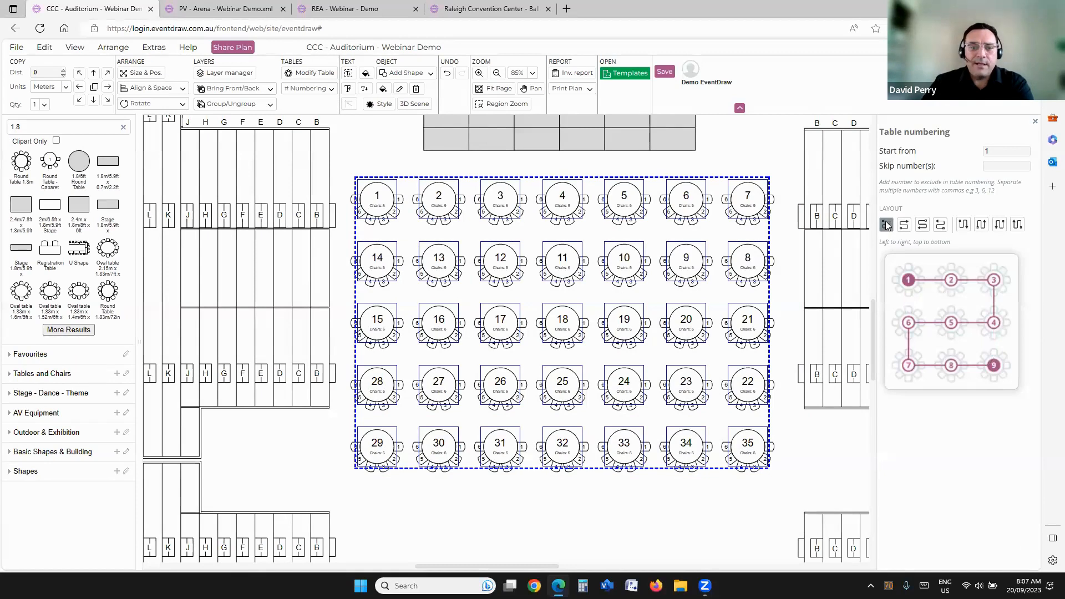
left_click(385, 143)
Step: Delete all the round tables except table 1, and select the remaining table
scroll(439, 208, "down", 2)
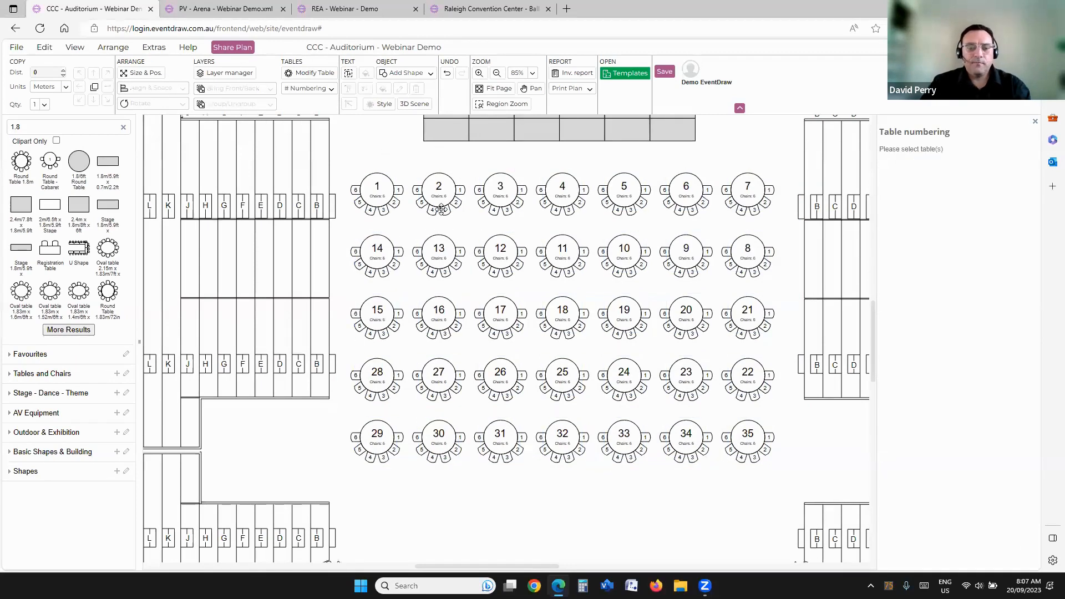
left_click_drag(365, 216, 724, 443)
key("Delete")
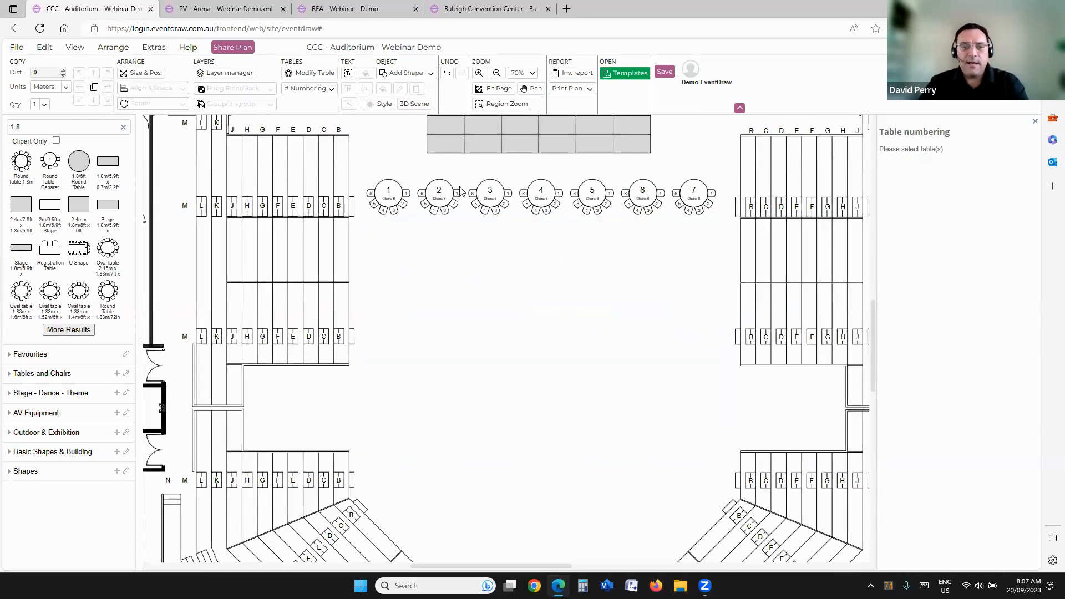
left_click_drag(366, 168, 573, 251)
left_click_drag(410, 166, 724, 268)
key("Delete")
left_click(388, 192)
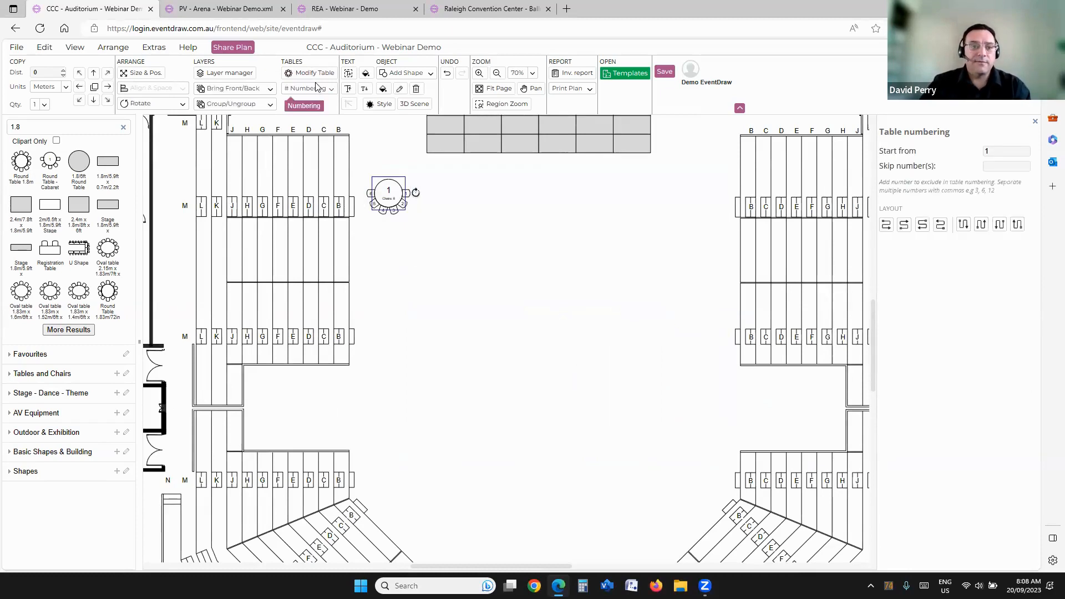
Step: Replace the remaining cabaret table with a new Round Table 1.8m just below the stage's left end
left_click(311, 72)
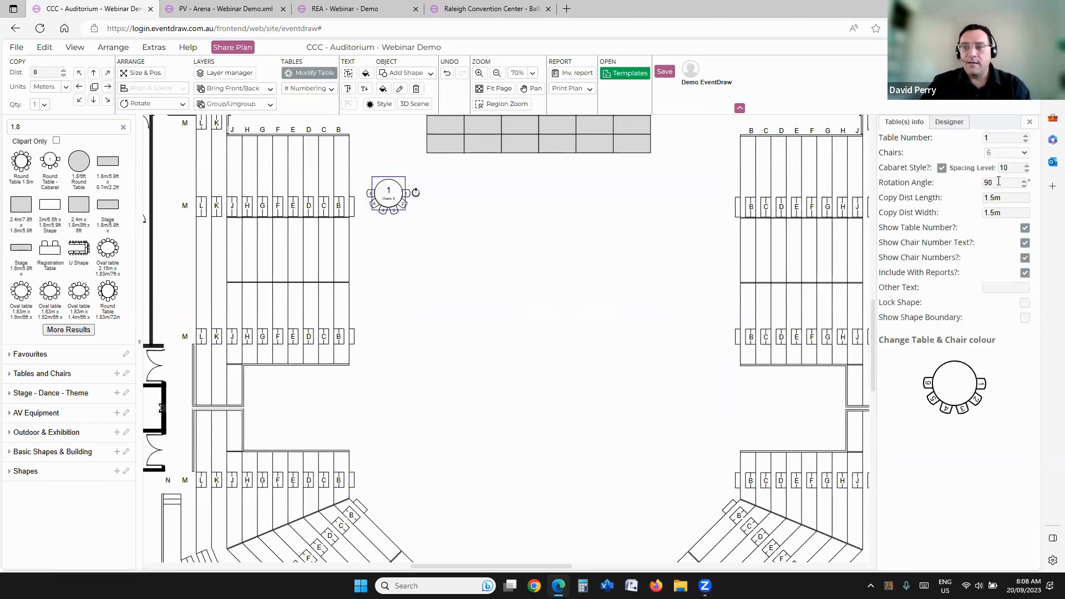
left_click(416, 226)
left_click(388, 193)
key("Delete")
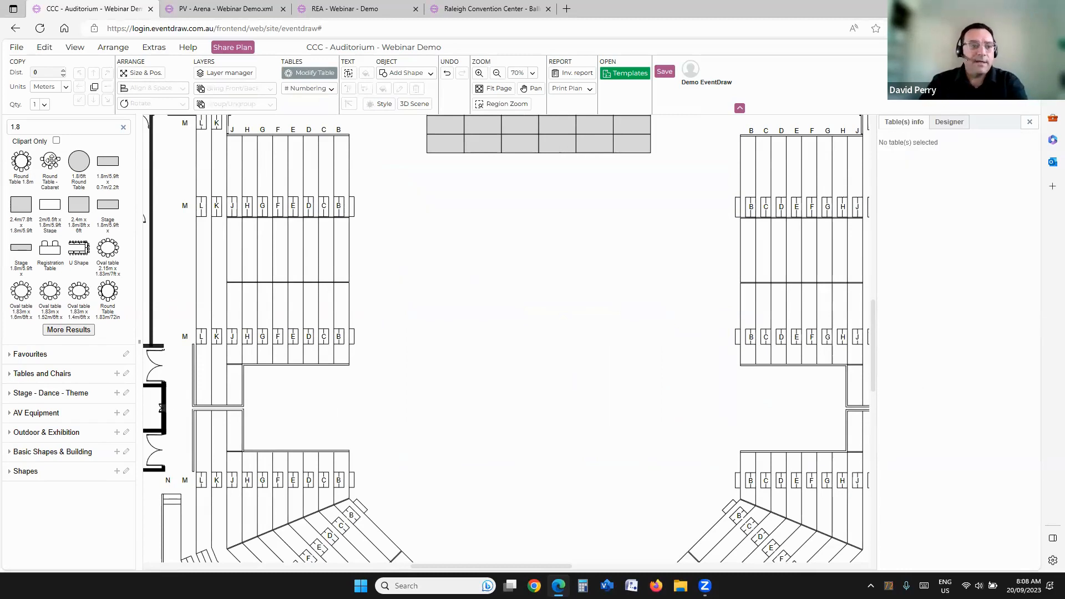
left_click_drag(22, 158, 392, 207)
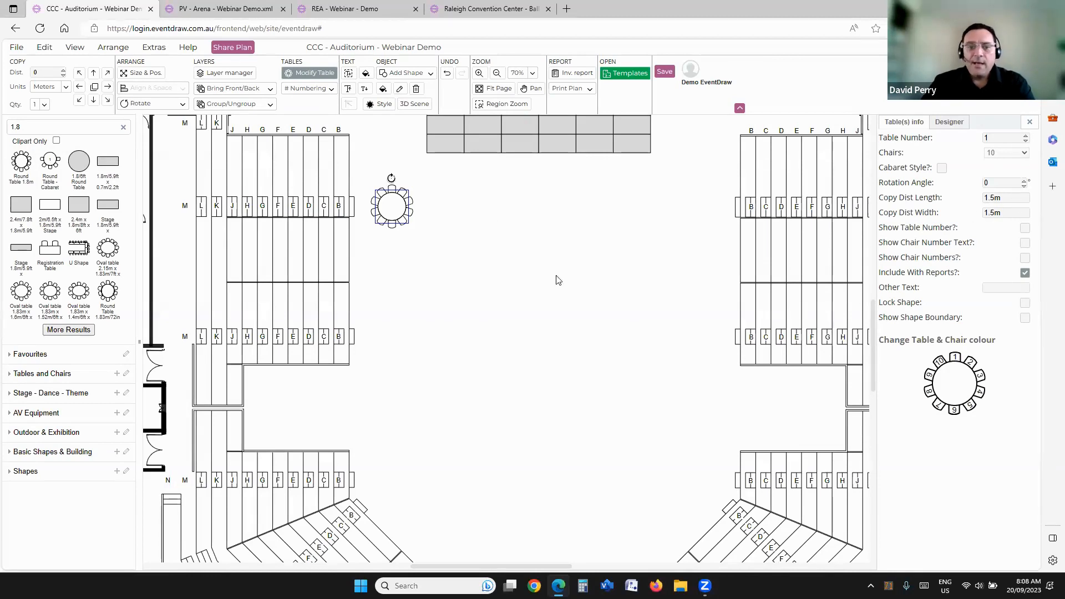
left_click(124, 127)
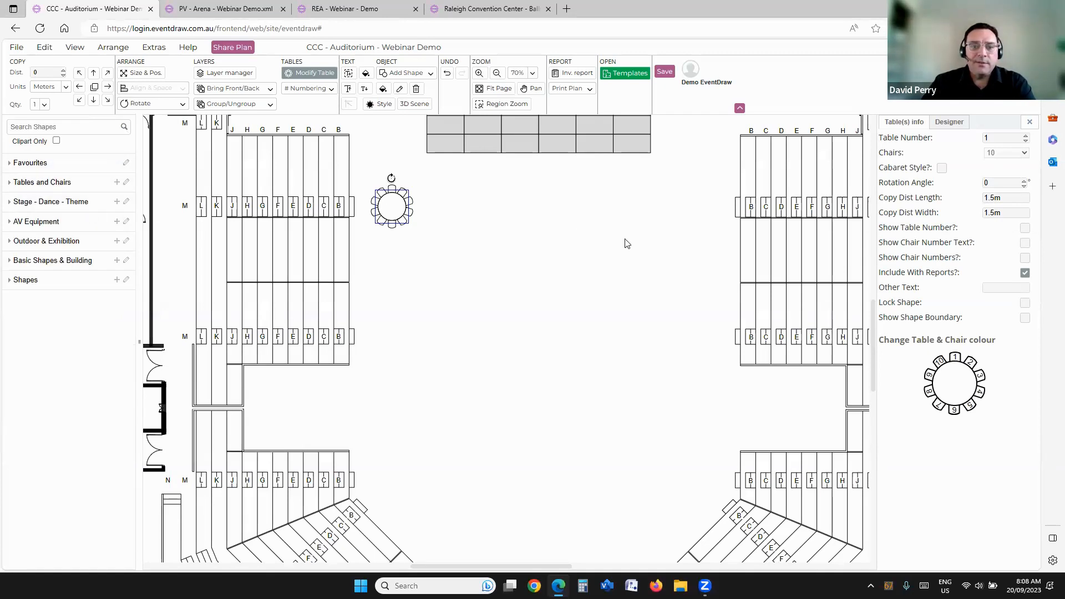
Step: Set the round table's copy distance length and width to 1.6 m and show its shape boundary
left_click(995, 197)
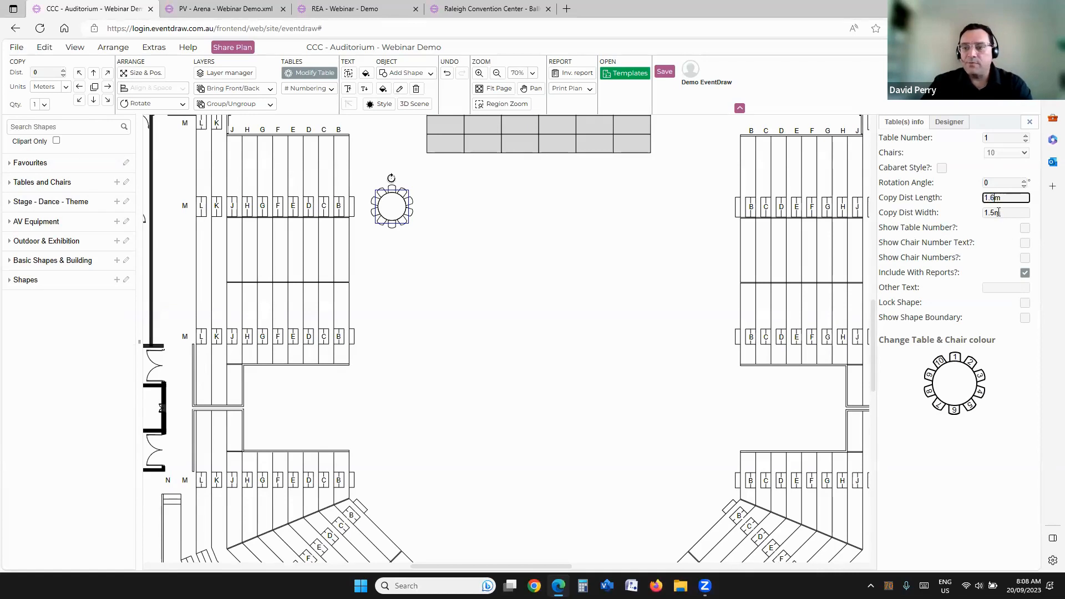
left_click(992, 212)
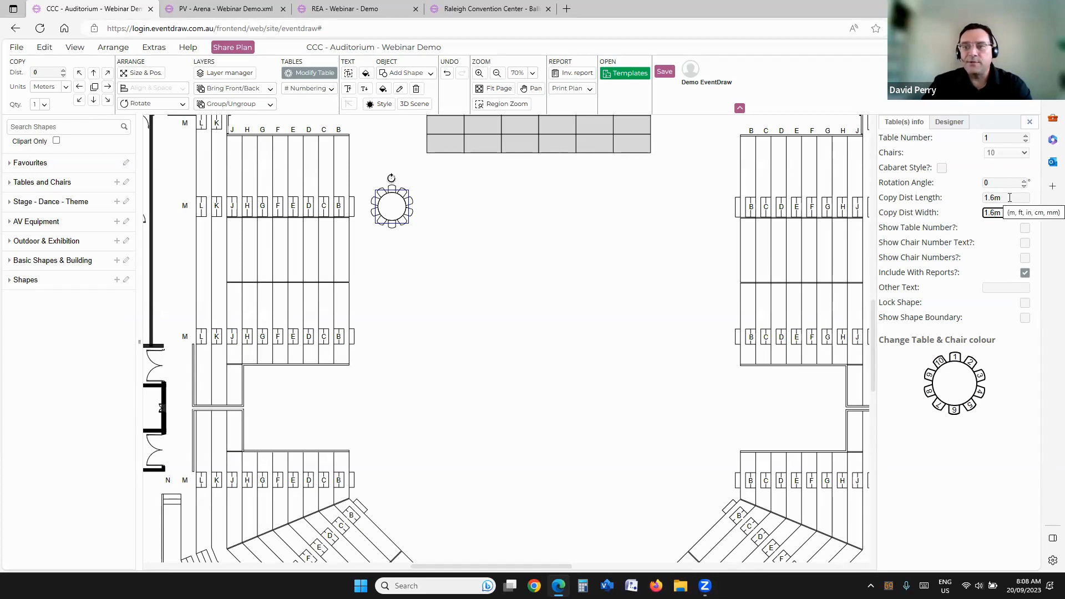
left_click(486, 297)
left_click(400, 206)
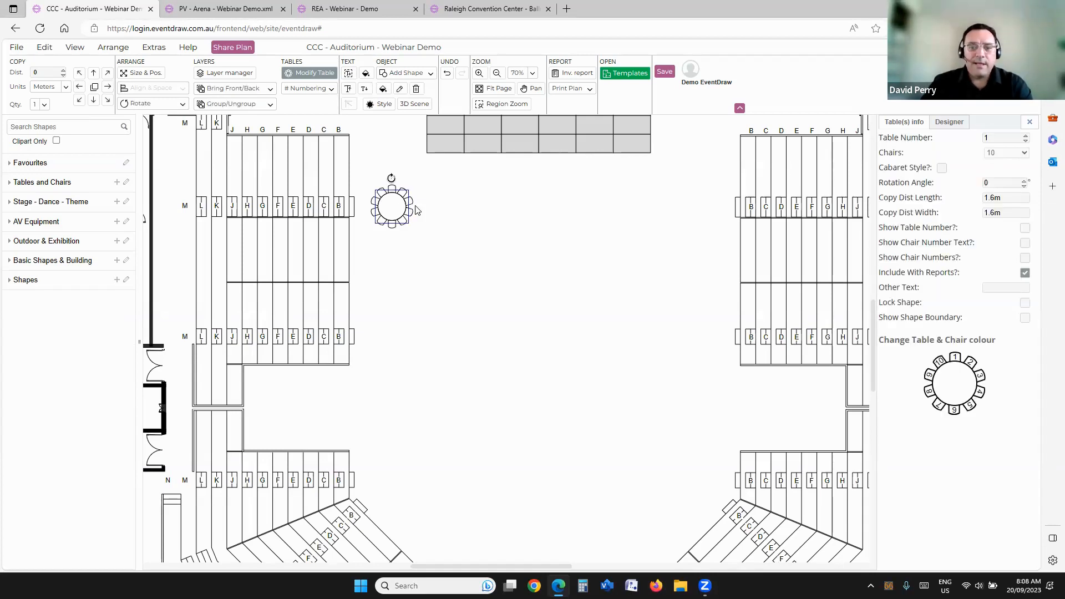
left_click(1025, 320)
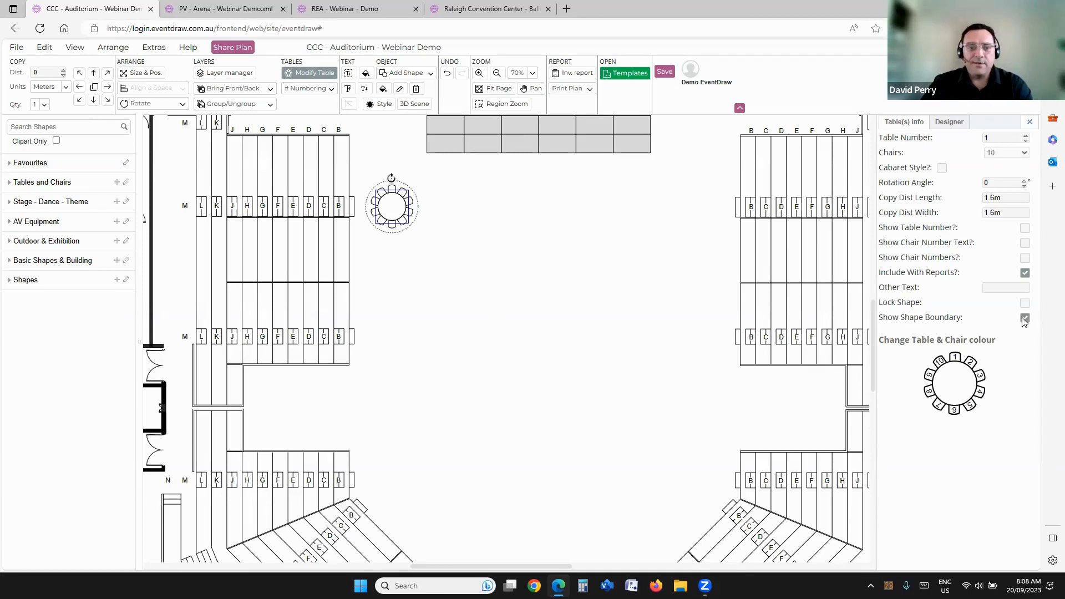
Step: Copy the round table six times to the right to form a row of seven tables
left_click(107, 87)
left_click(107, 87)
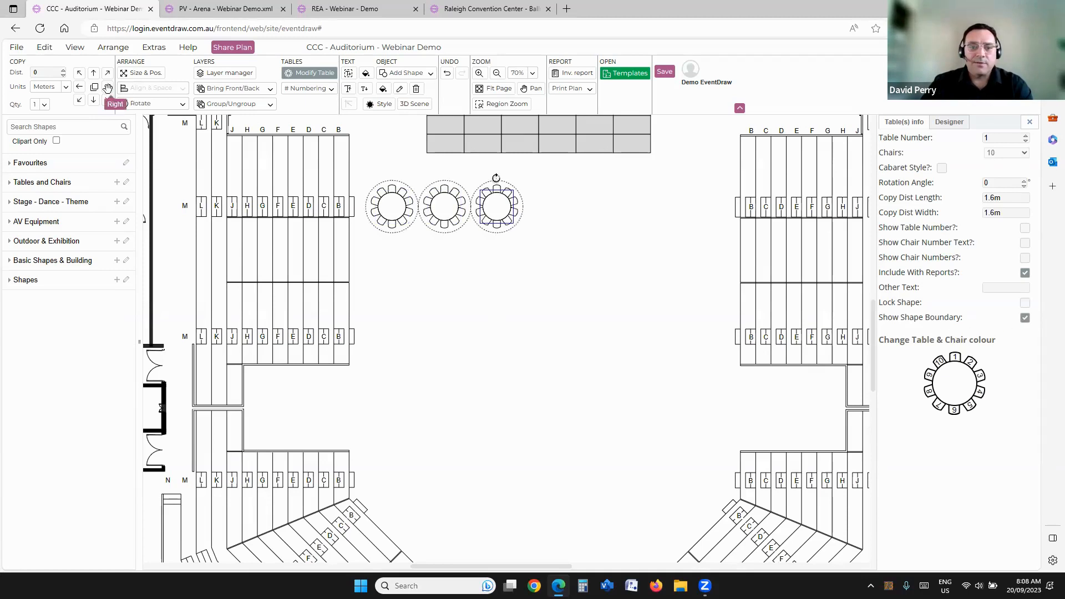
left_click(107, 87)
left_click(107, 87)
left_click(107, 87)
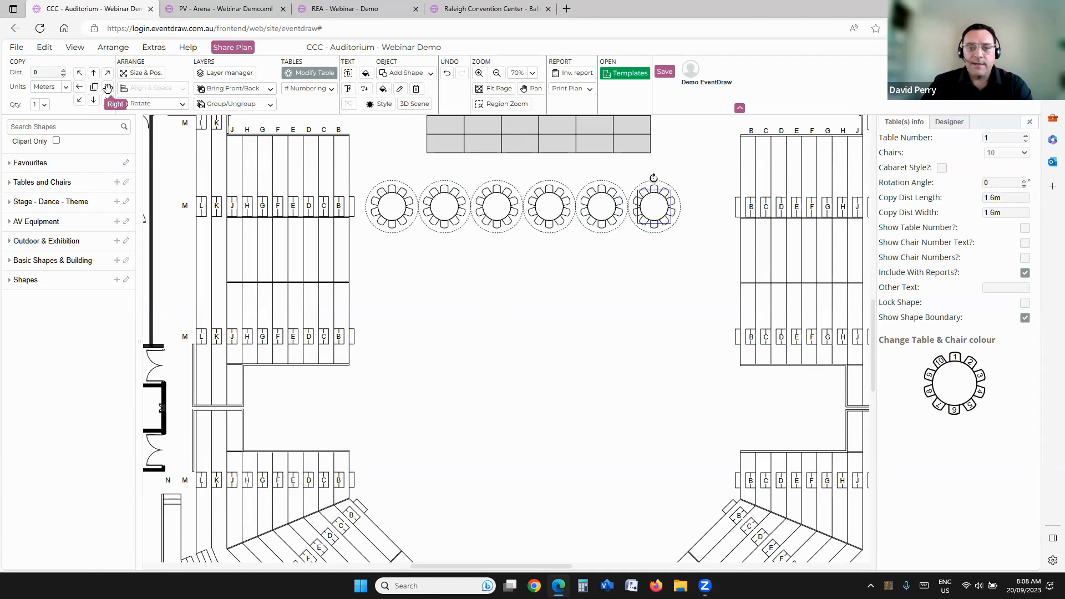
left_click(107, 87)
left_click(408, 241)
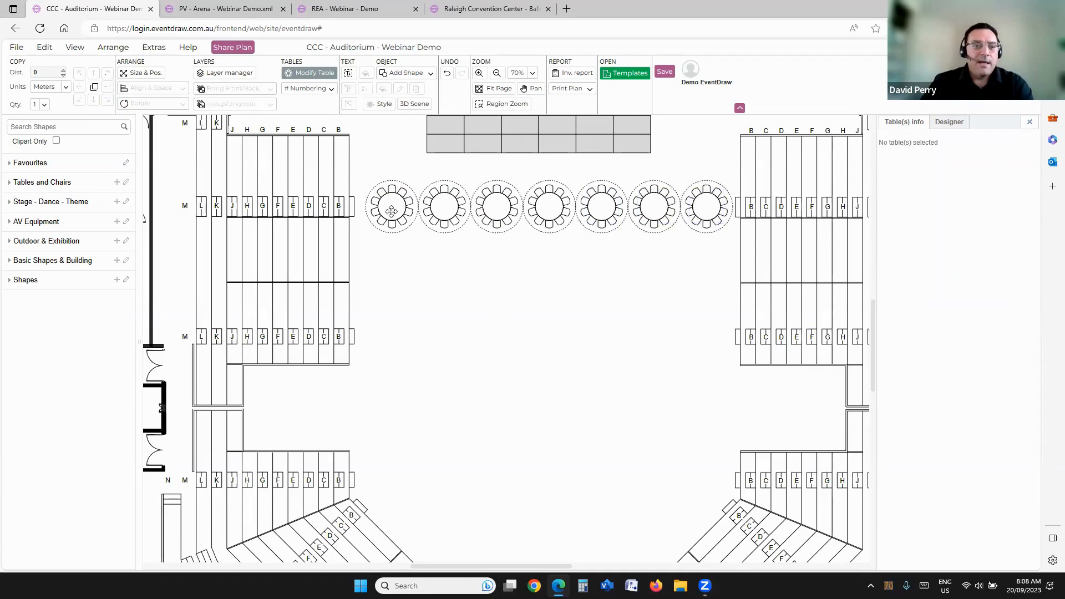
Step: Hide the first table's shape boundary and add the table to the favourites as Round Table 1.8m
left_click(382, 222)
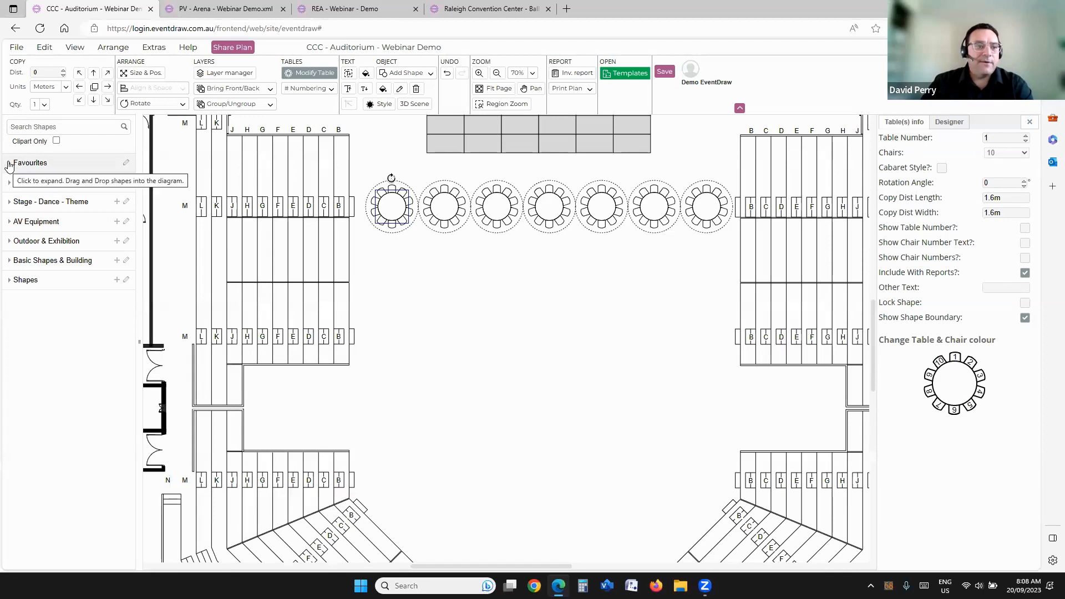
left_click(9, 164)
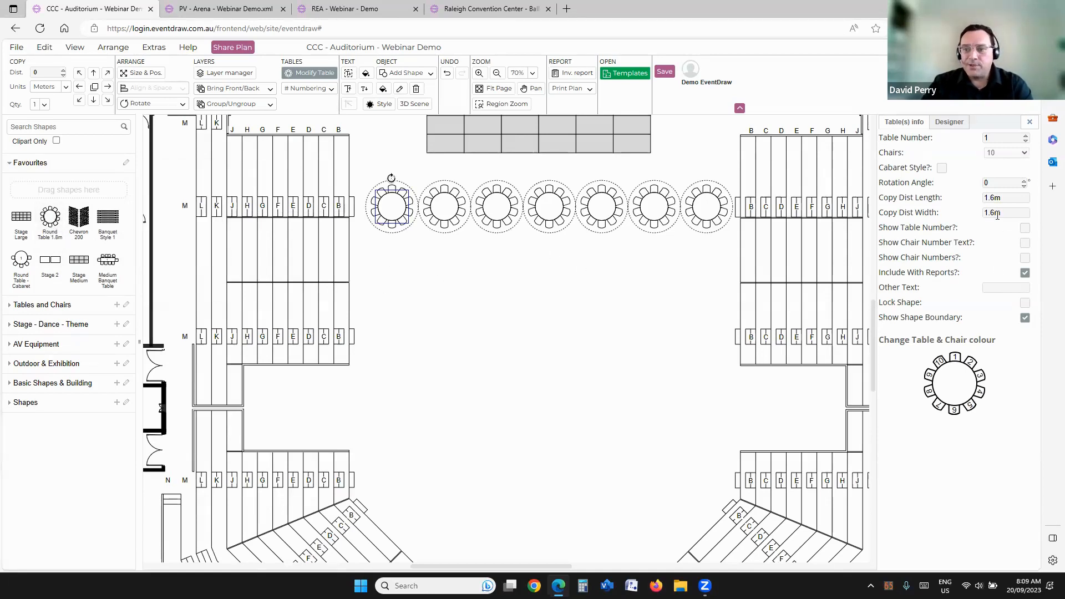
left_click(1025, 319)
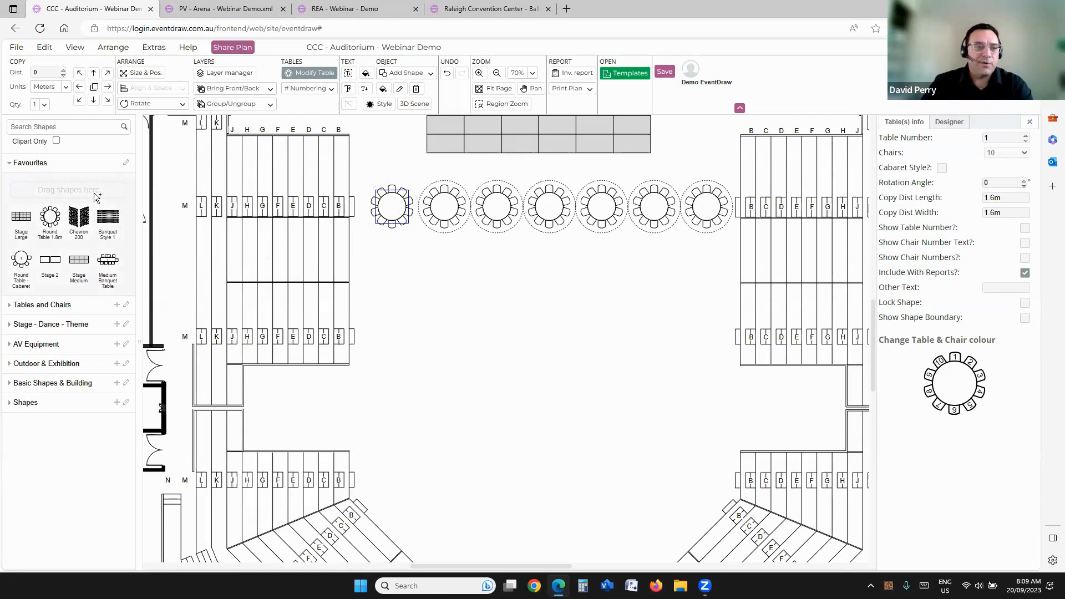
left_click_drag(88, 188, 88, 188)
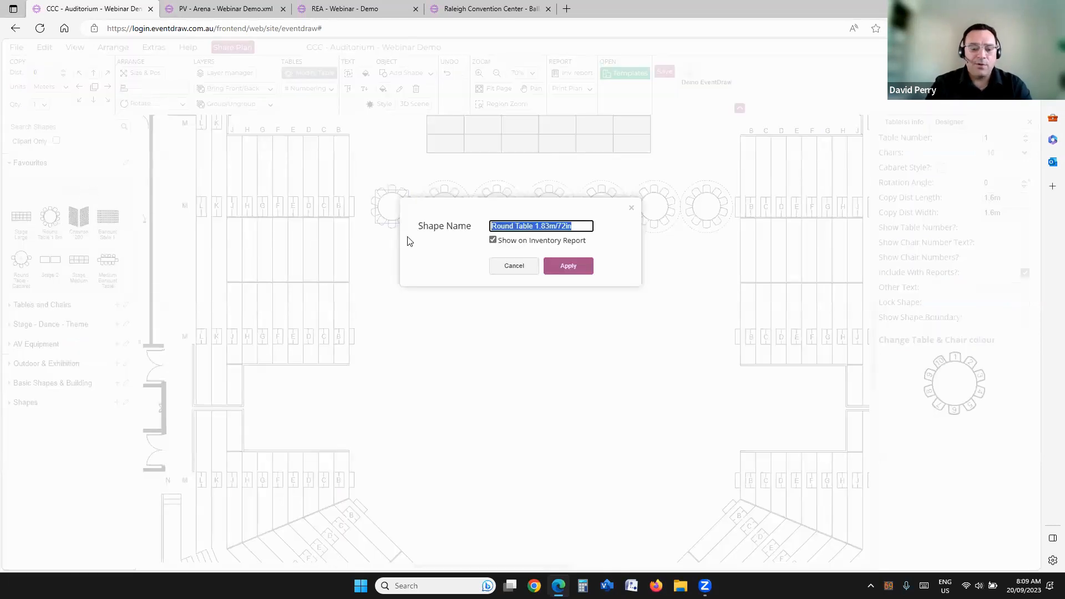
type("Round Table")
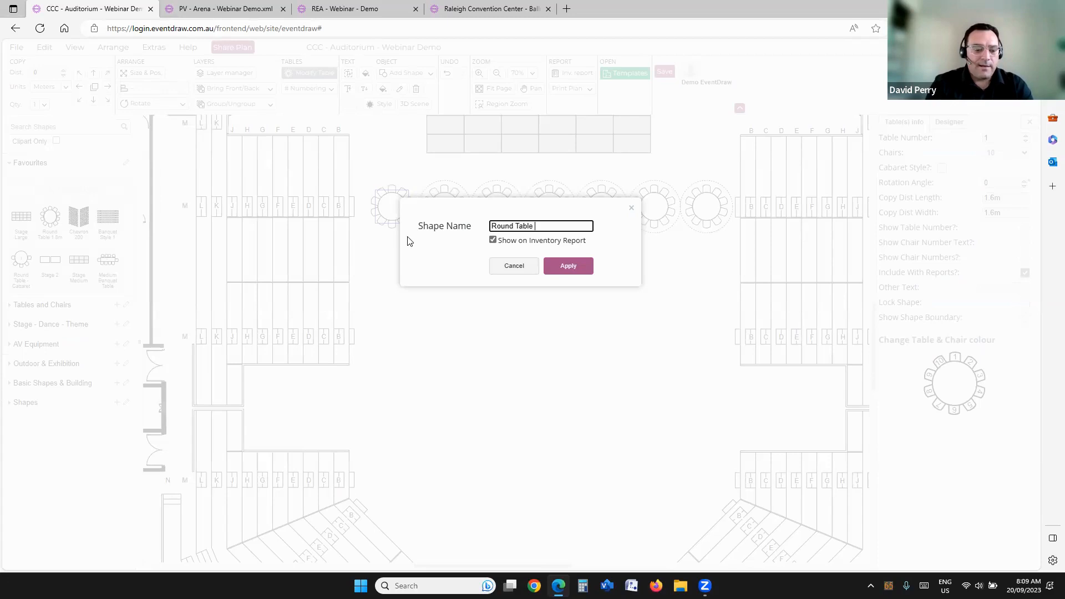
type(" 1.8m")
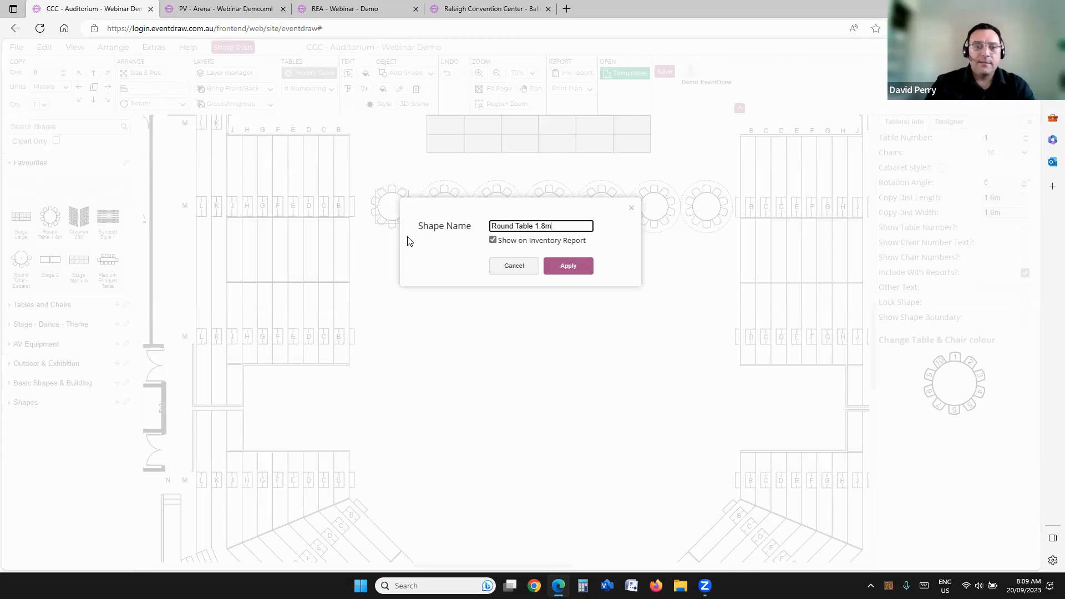
left_click(557, 268)
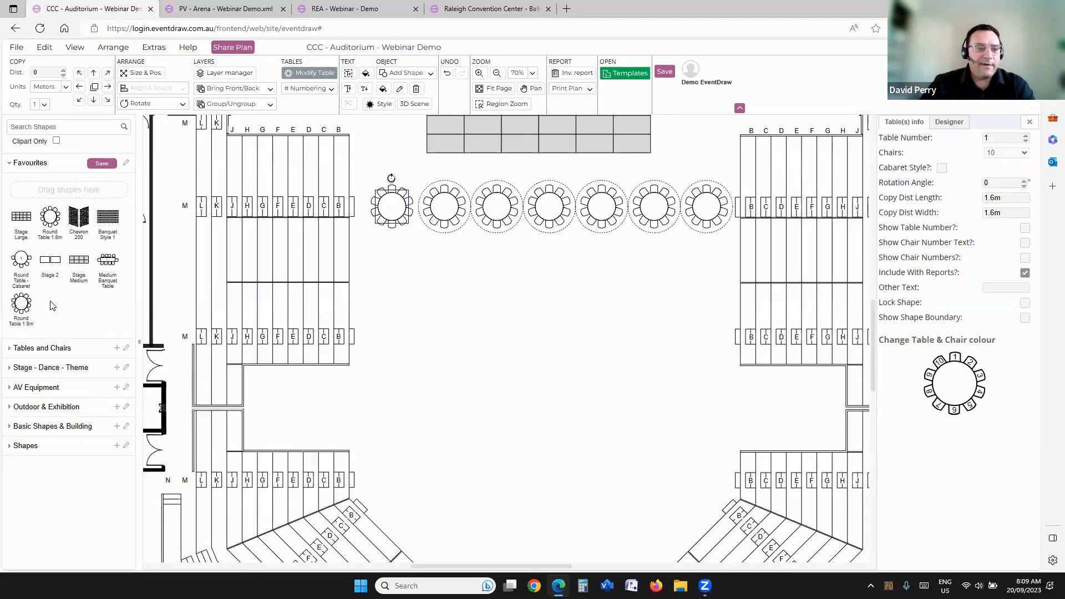
Step: Replace the row of seven round tables with one newly saved Round Table 1.8m favourite below the stage's left end
left_click_drag(21, 304, 432, 288)
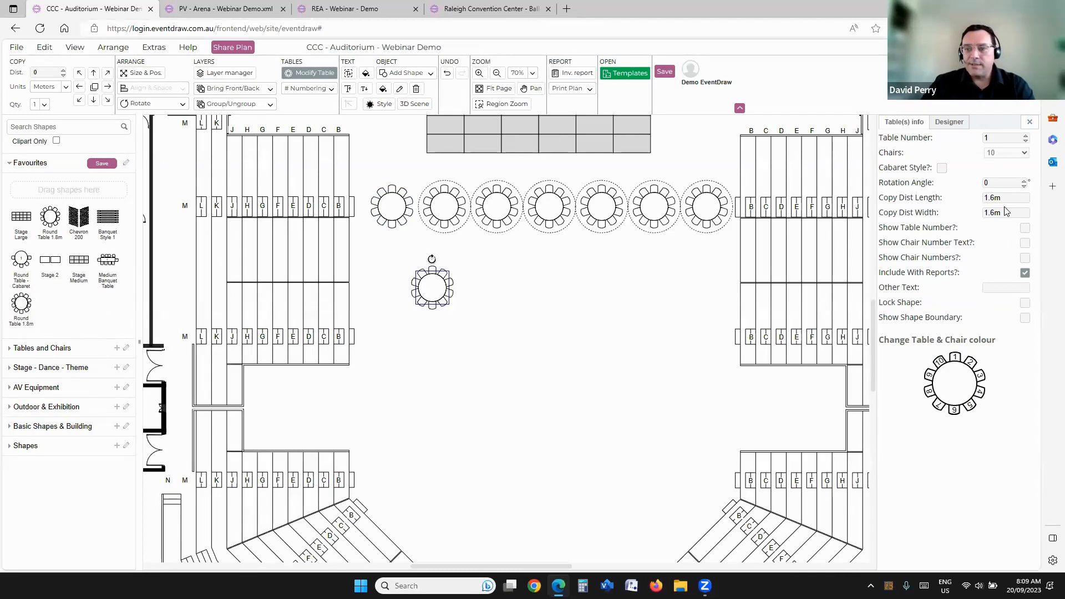
left_click(395, 213)
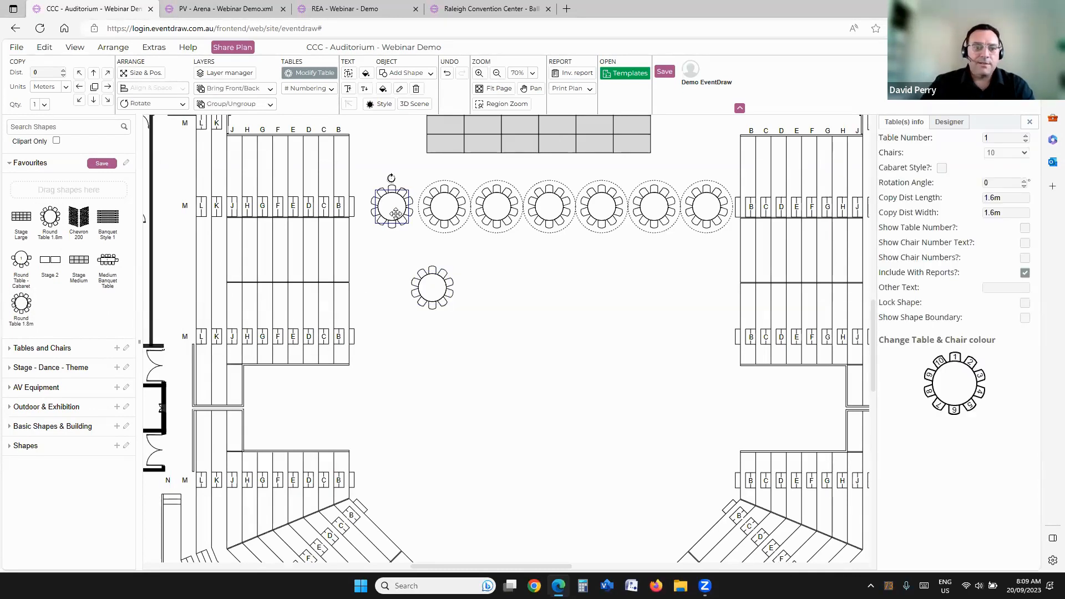
key("Delete")
left_click_drag(400, 168, 737, 257)
key("Delete")
left_click_drag(436, 288, 415, 209)
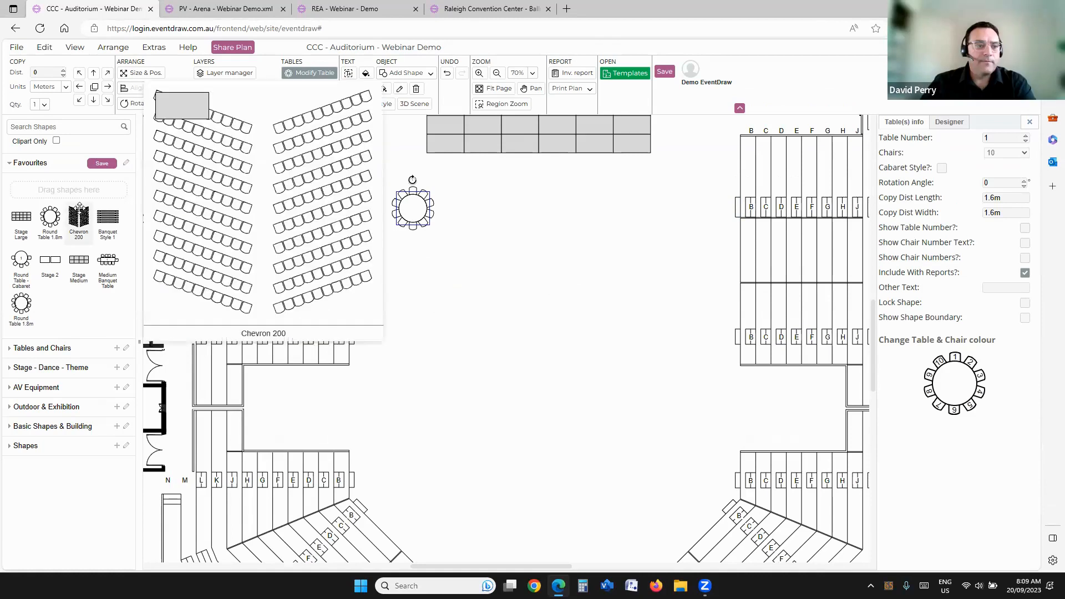
Step: Collapse the favourites and search the shape library for stage shapes
left_click(8, 164)
left_click(45, 128)
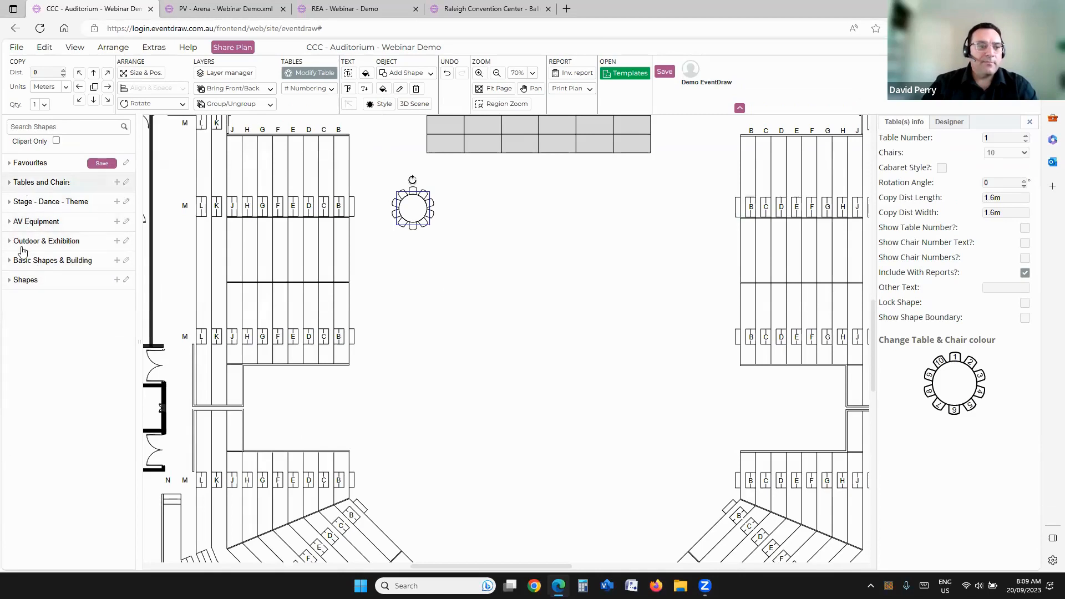
left_click(8, 222)
left_click(9, 241)
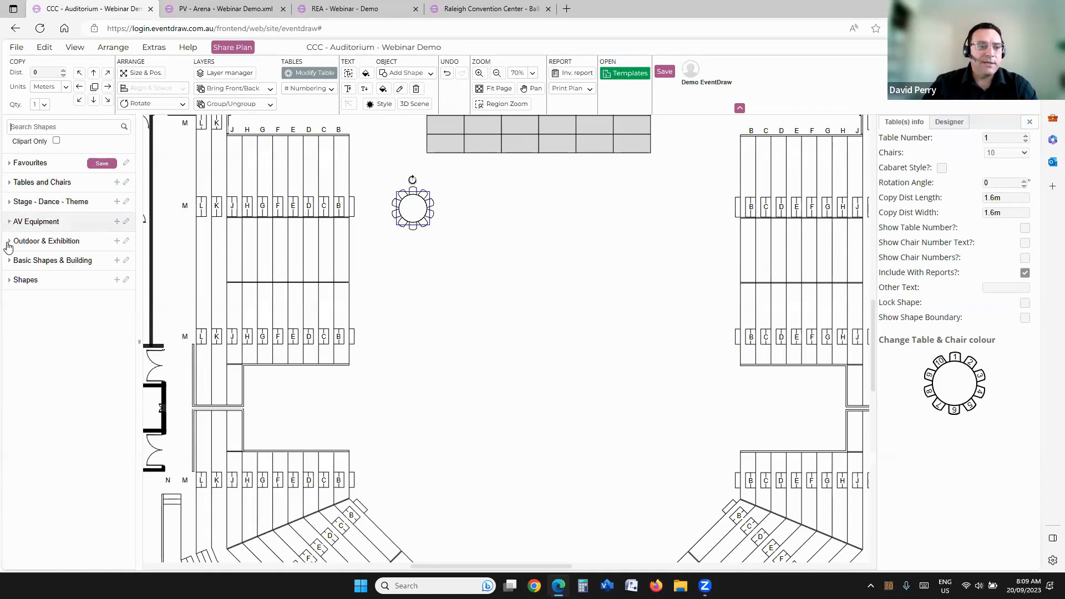
left_click(8, 243)
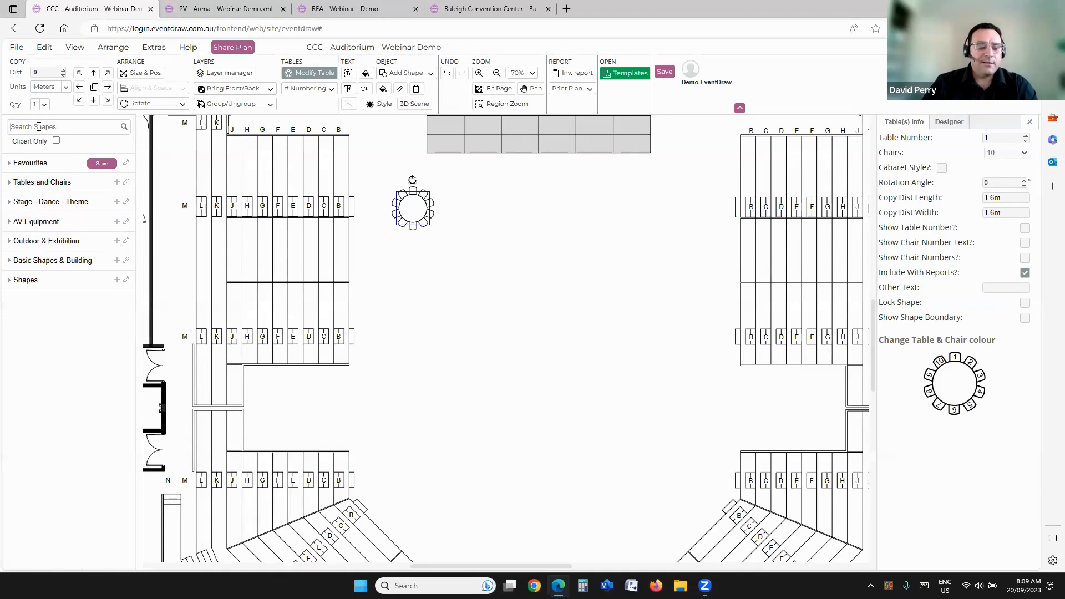
type("stage")
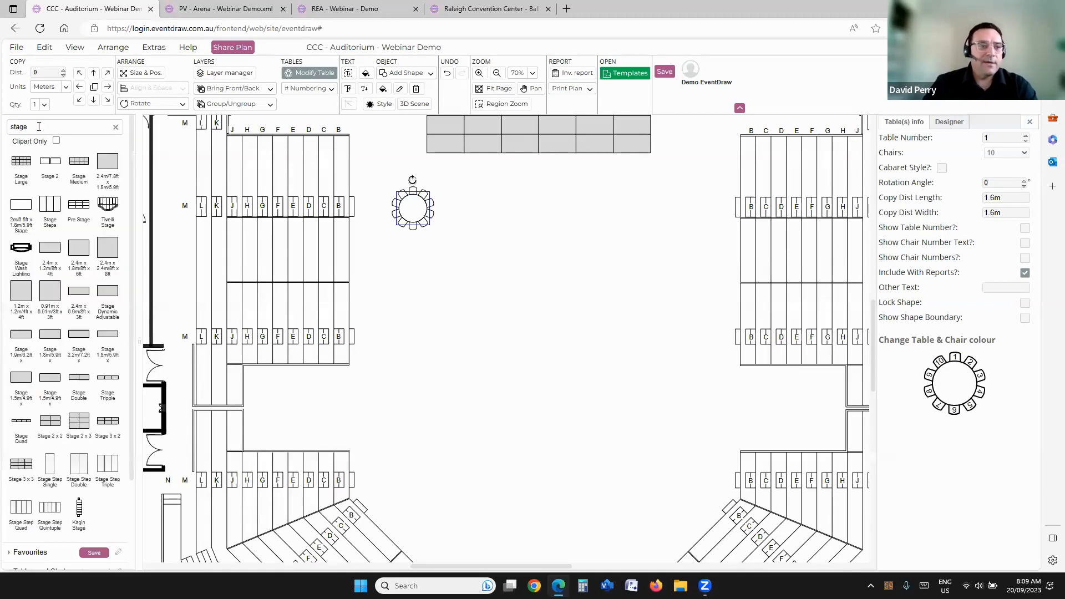
Step: Search the shape library for truss and place a 2 m Tri Truss on the plan below the round table
key("BackSpace")
key("BackSpace")
key("BackSpace")
key("BackSpace")
key("BackSpace")
type("tru")
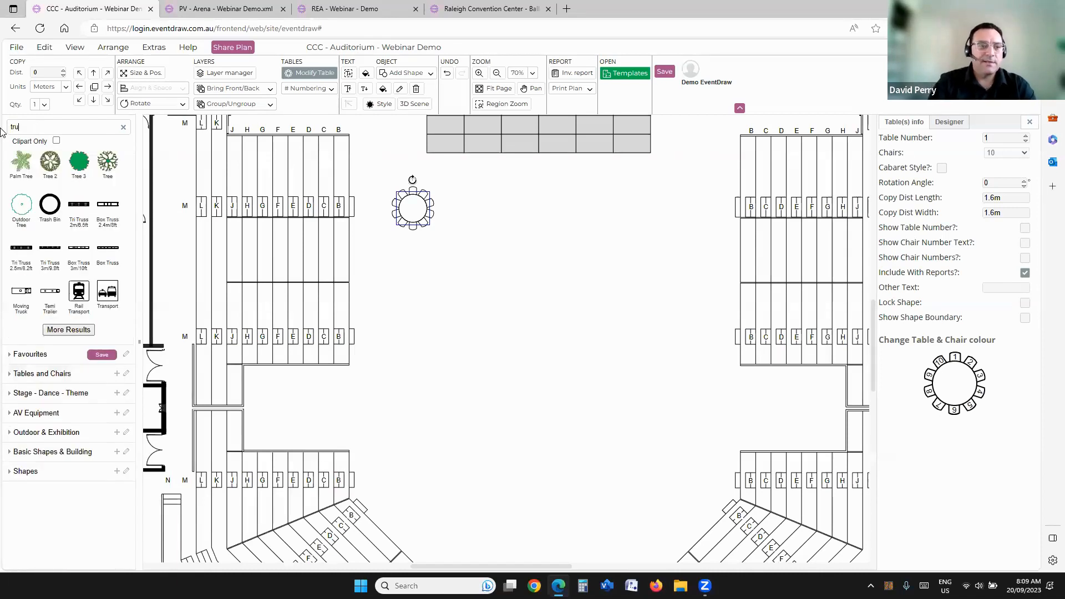
type("ss")
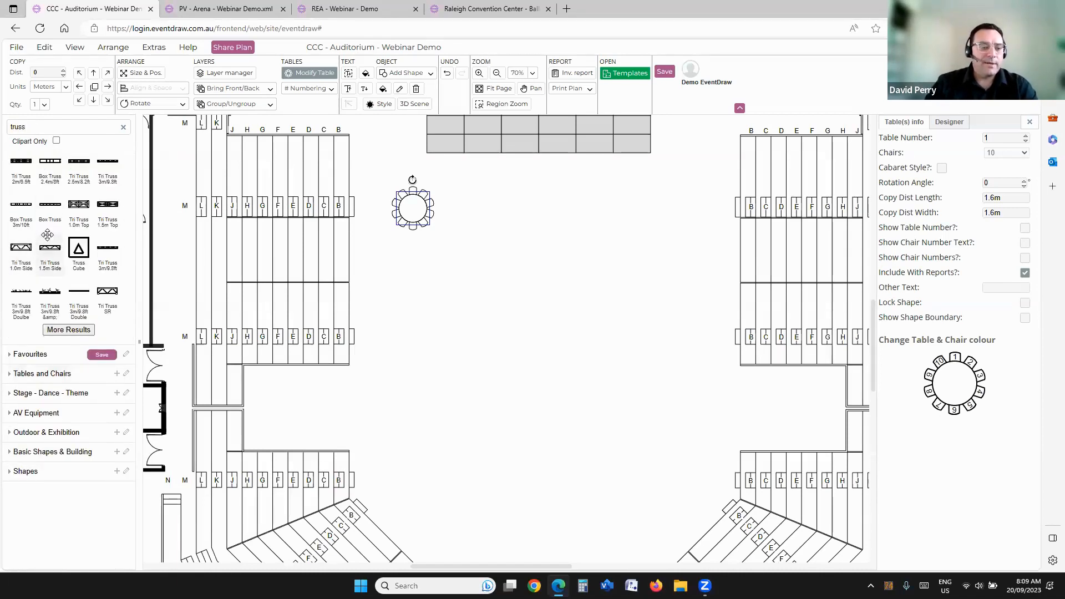
mouse_move(47, 235)
left_click_drag(21, 162, 502, 217)
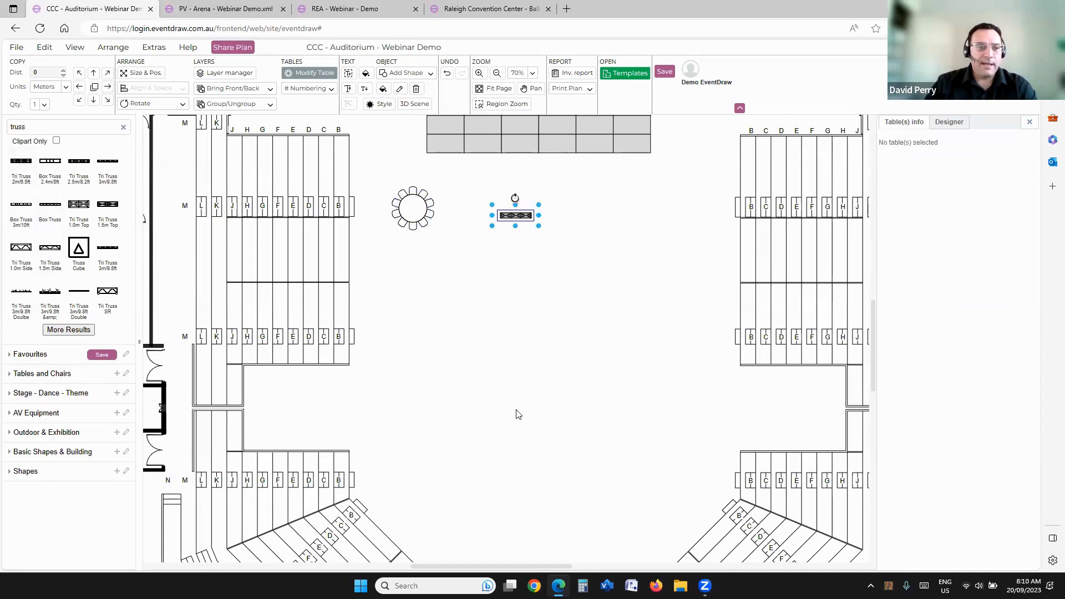
left_click(124, 129)
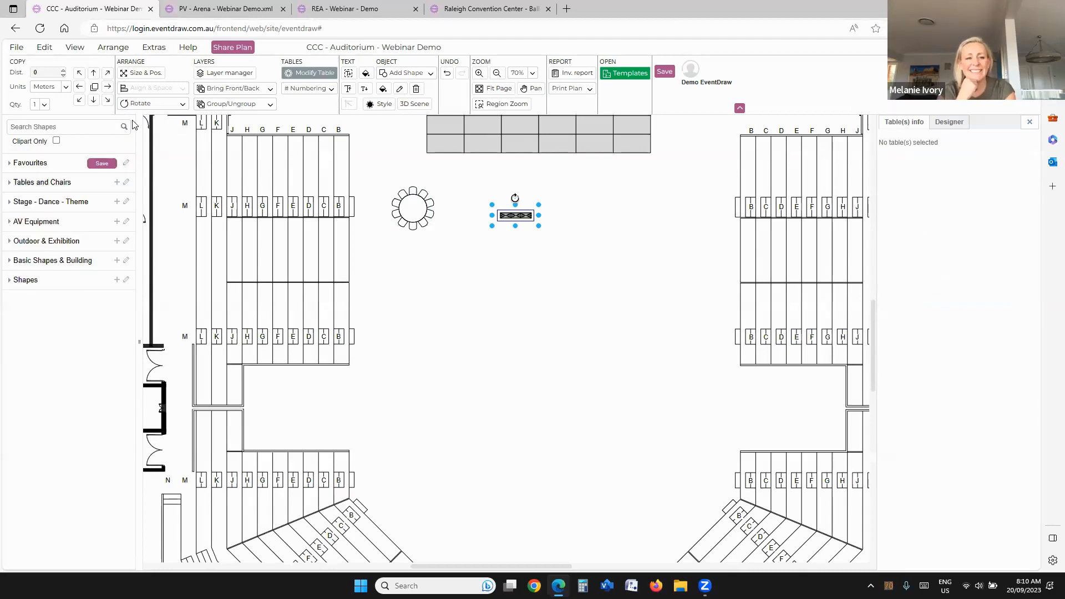
left_click_drag(515, 216, 499, 281)
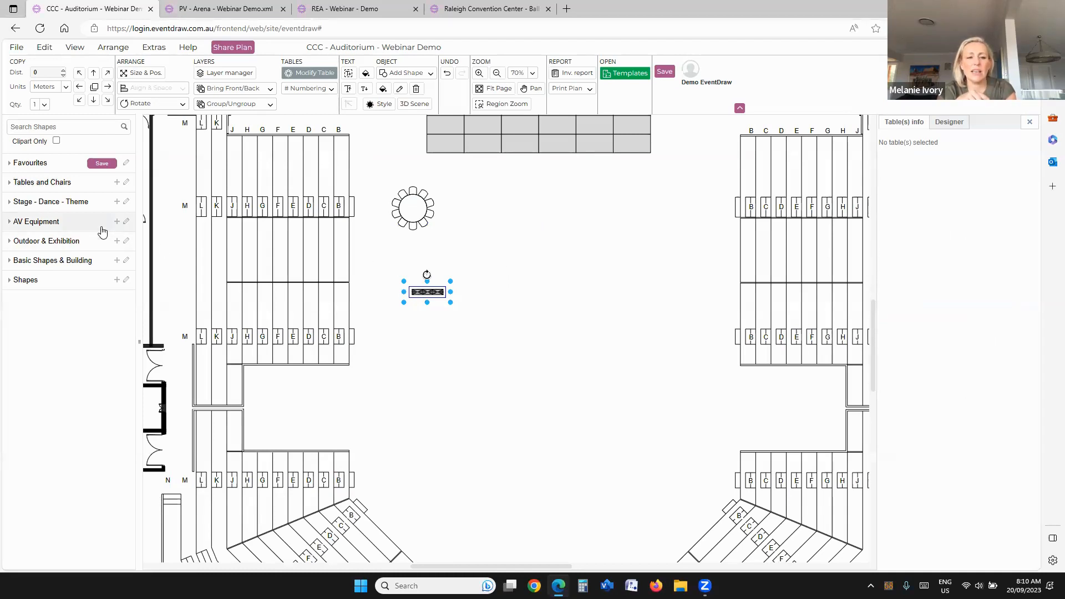
left_click(466, 272)
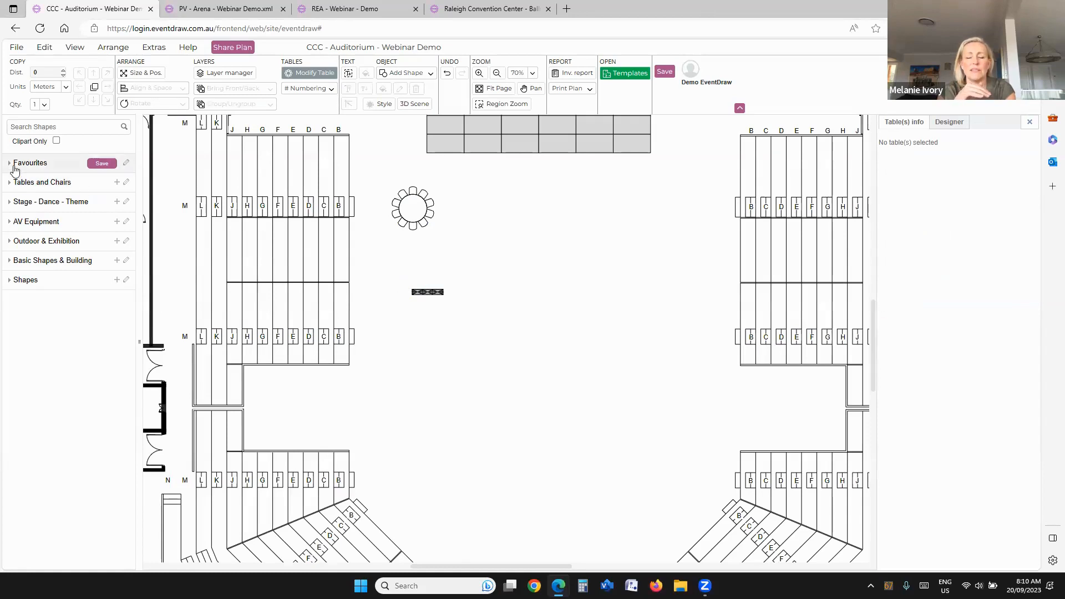
Step: Reorder the favourites so Medium Banquet Table, both Round Table 1.8m shapes, Chevron 200 and Stage Large come first, in that order
left_click(9, 163)
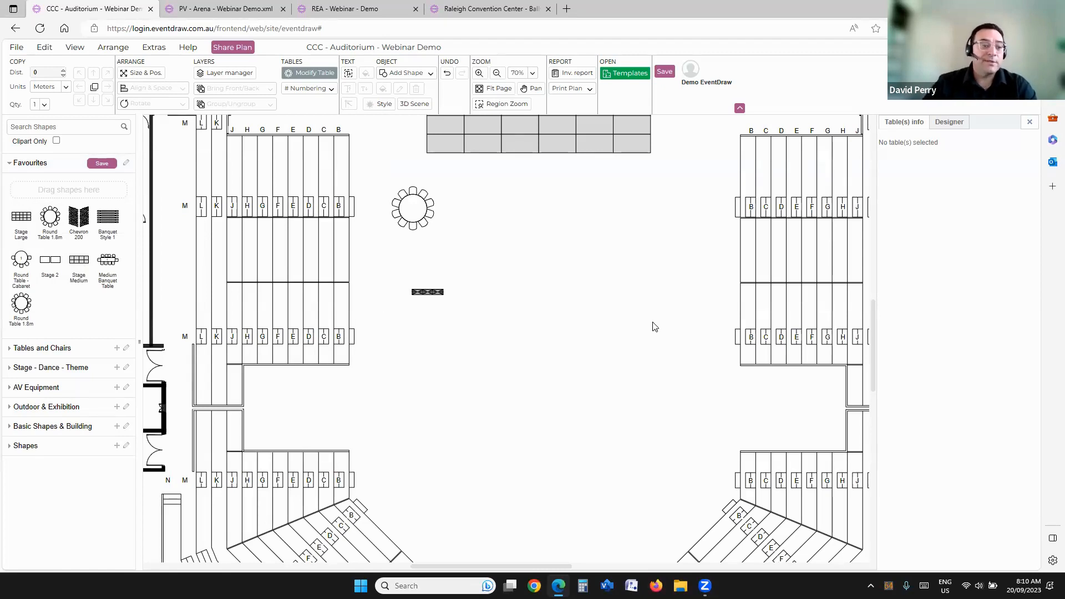
left_click(126, 164)
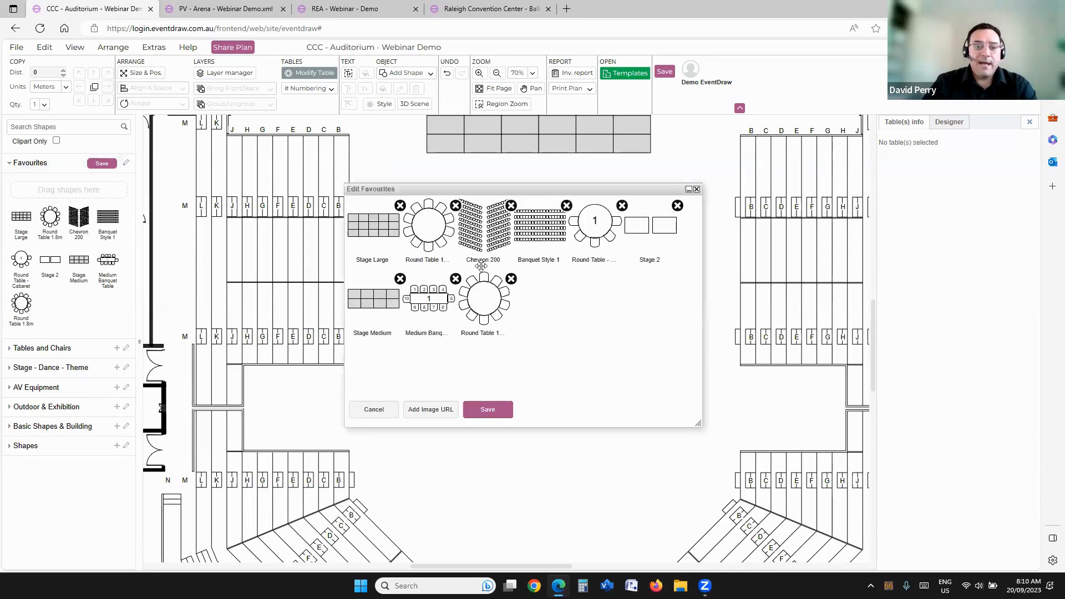
left_click_drag(373, 226, 447, 236)
left_click_drag(484, 300, 423, 232)
left_click_drag(476, 300, 358, 227)
left_click_drag(482, 230, 420, 230)
left_click_drag(534, 228, 476, 231)
left_click_drag(581, 233, 537, 230)
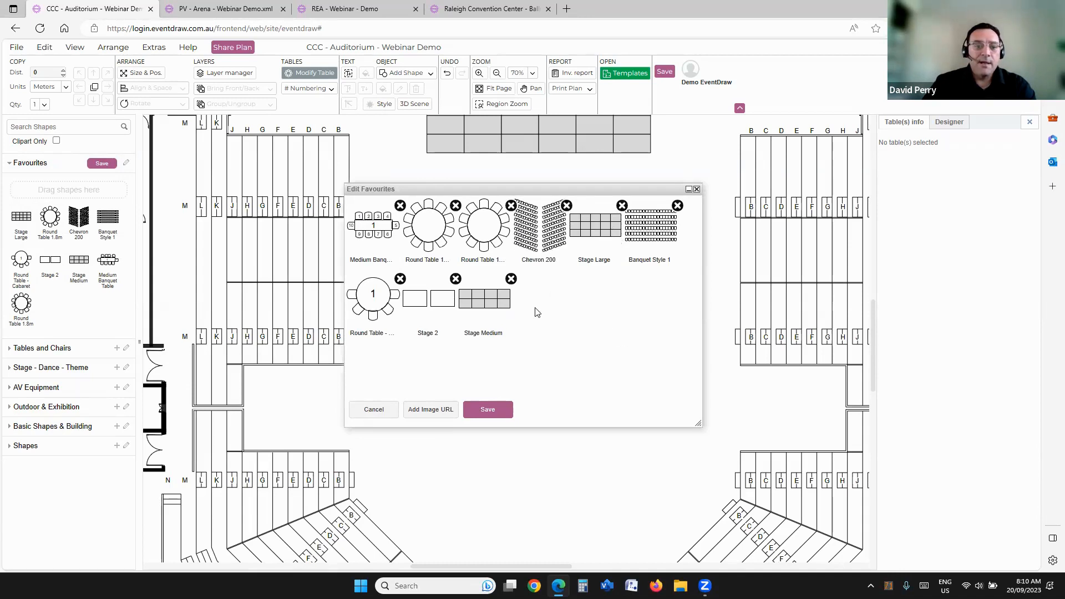
Step: Rename the Stage Large favourite as Large Stage, save the edited favourites and review the updated list
left_click(545, 260)
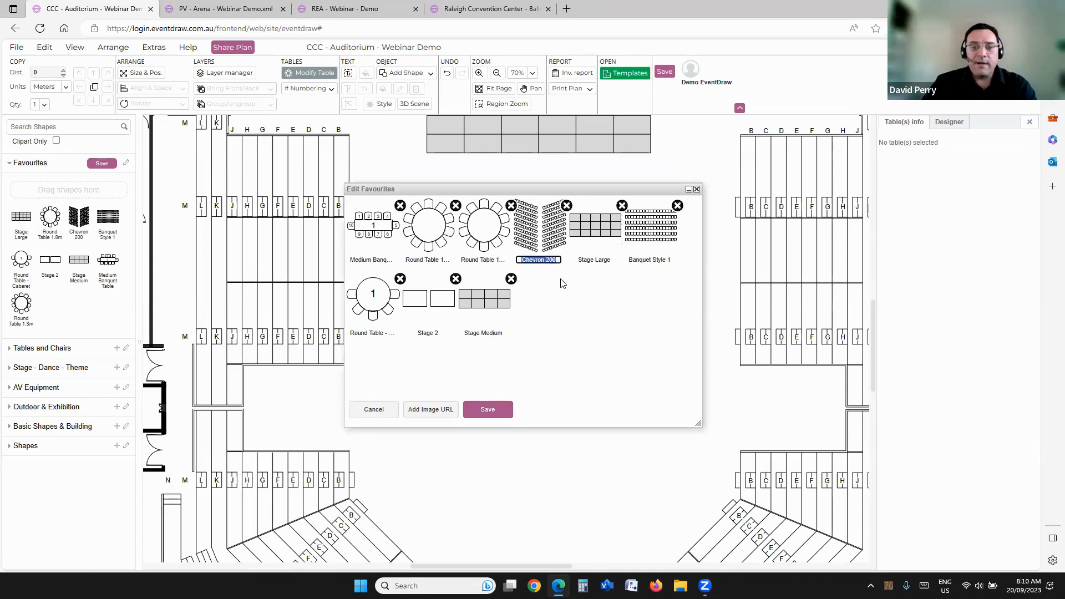
left_click(593, 259)
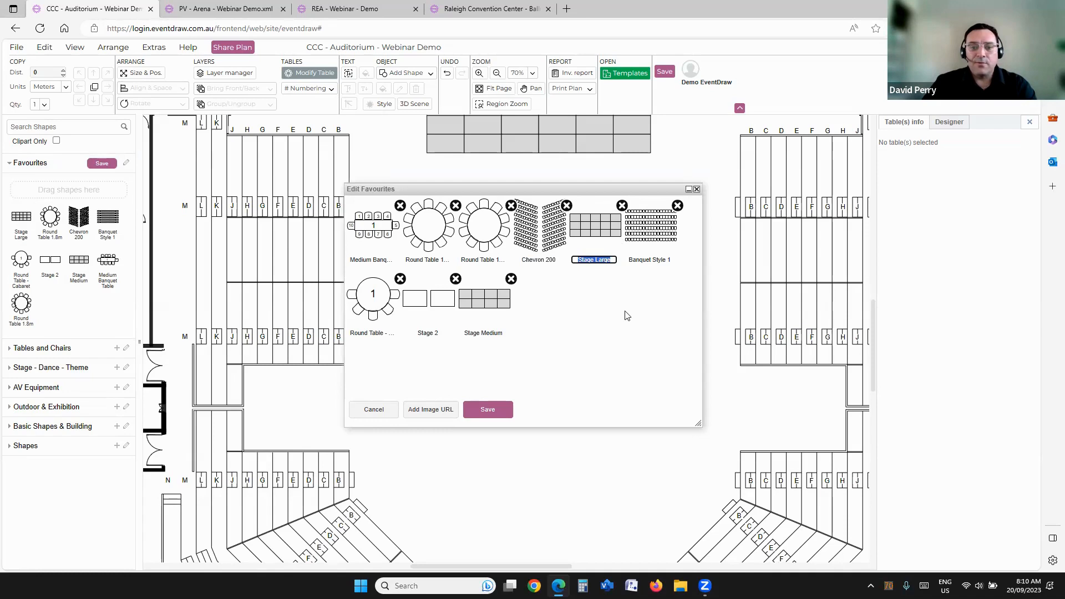
type("La")
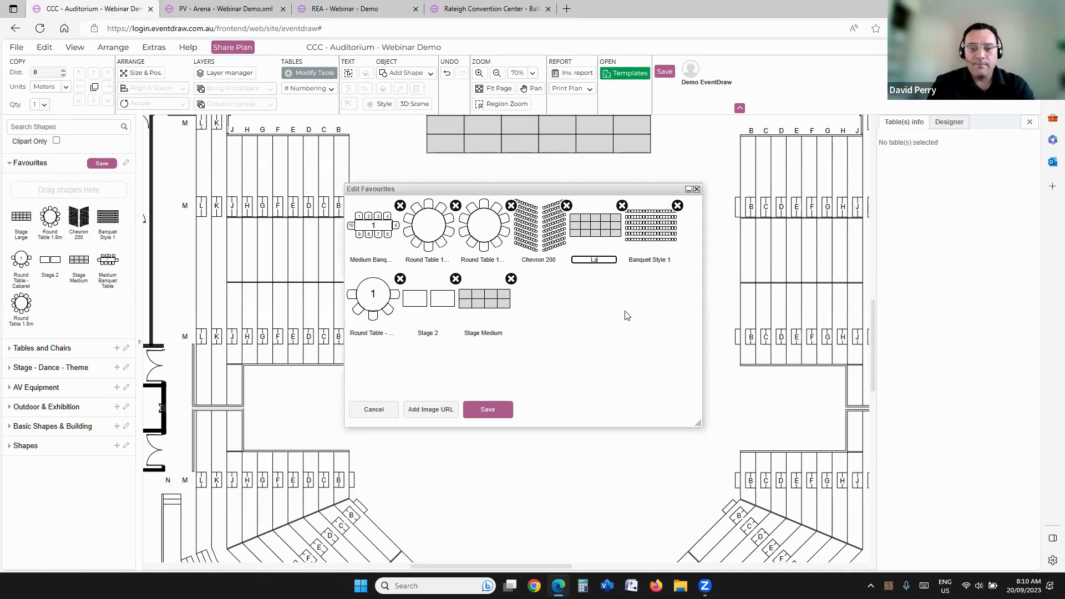
type("rge Sta")
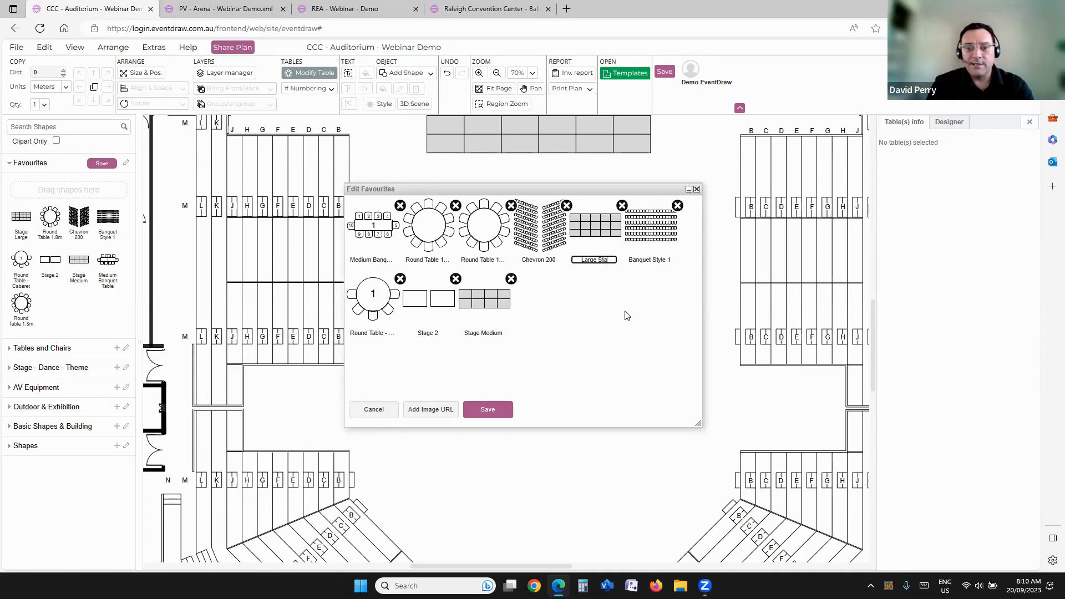
type("ge")
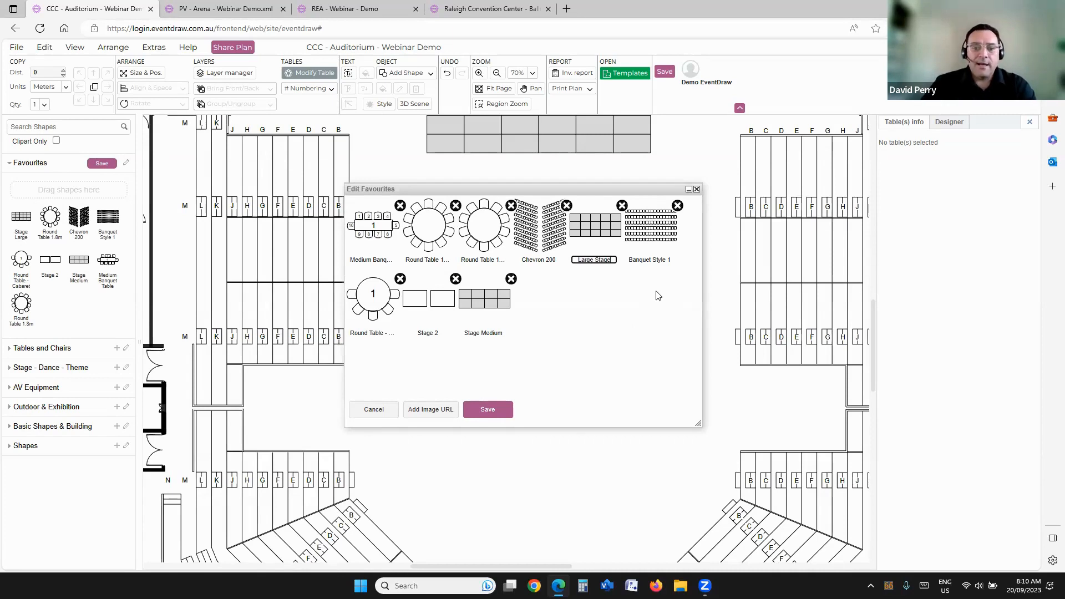
left_click(614, 313)
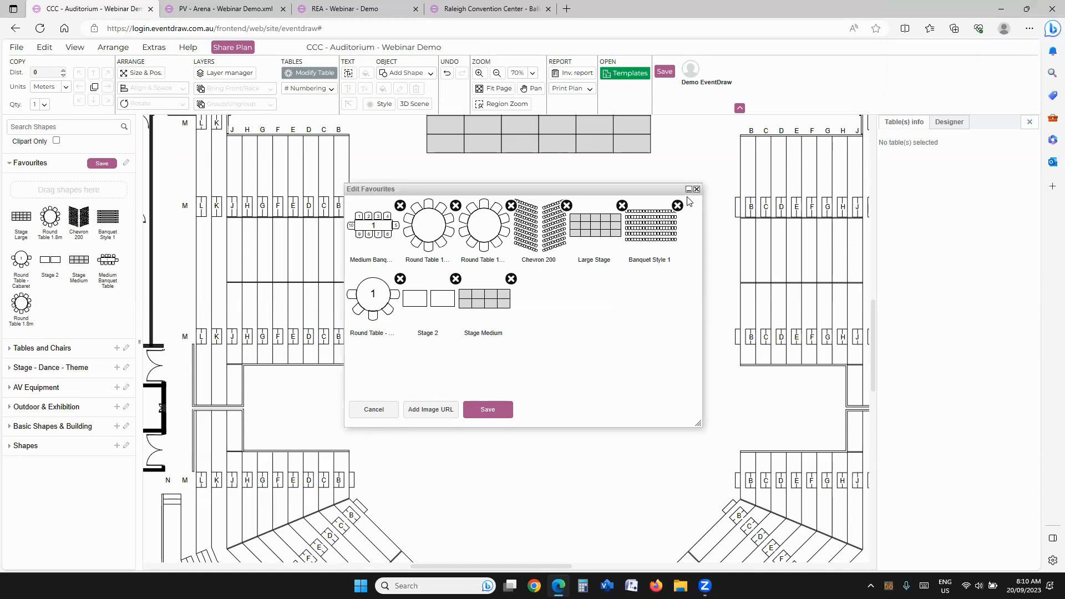
left_click(488, 410)
left_click(553, 245)
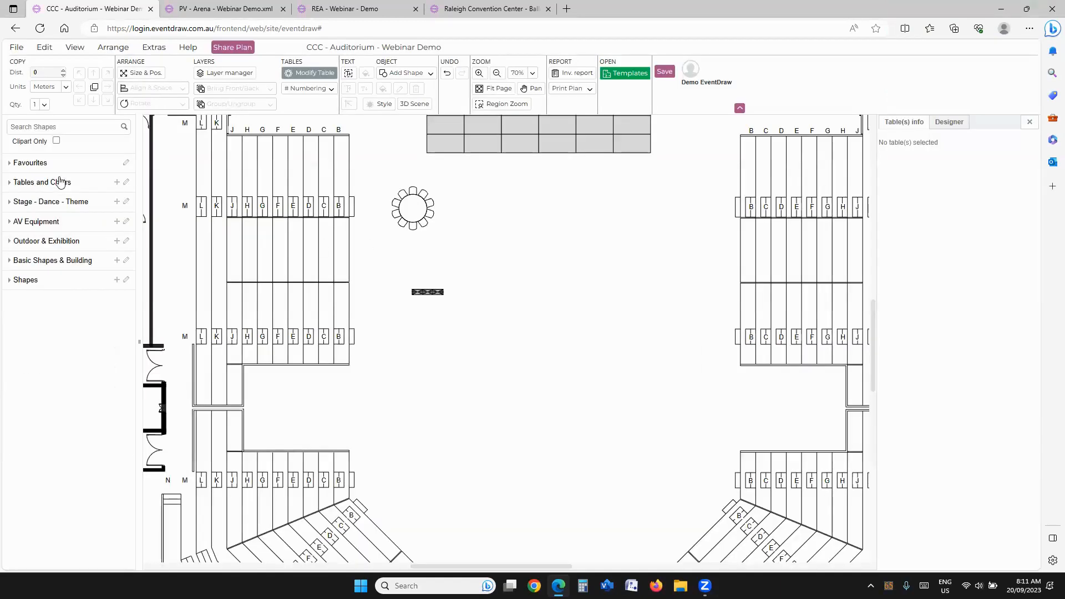
left_click(522, 244)
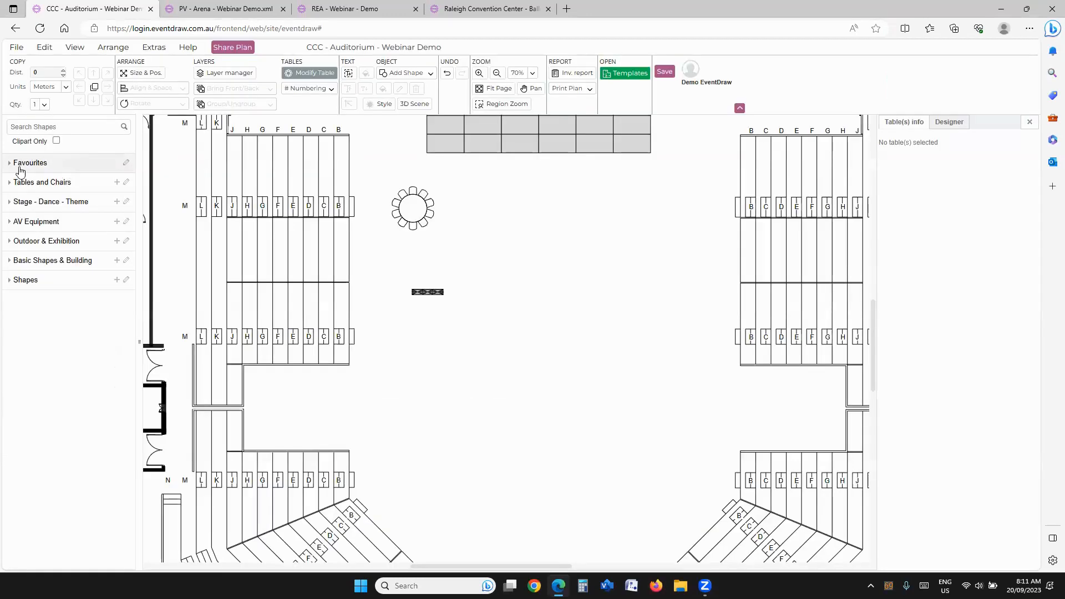
left_click(9, 163)
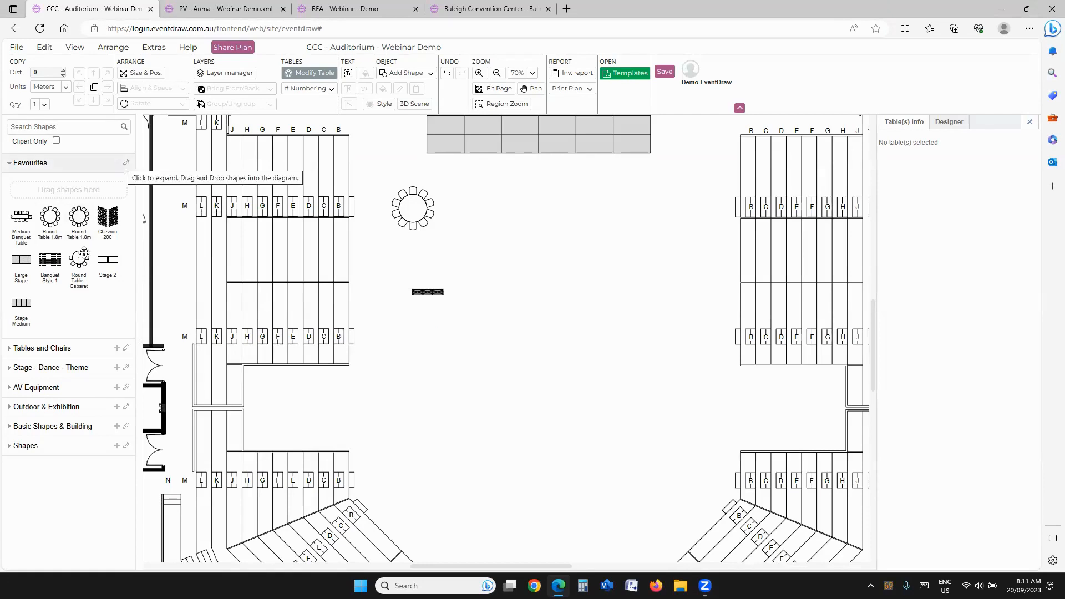
mouse_move(84, 253)
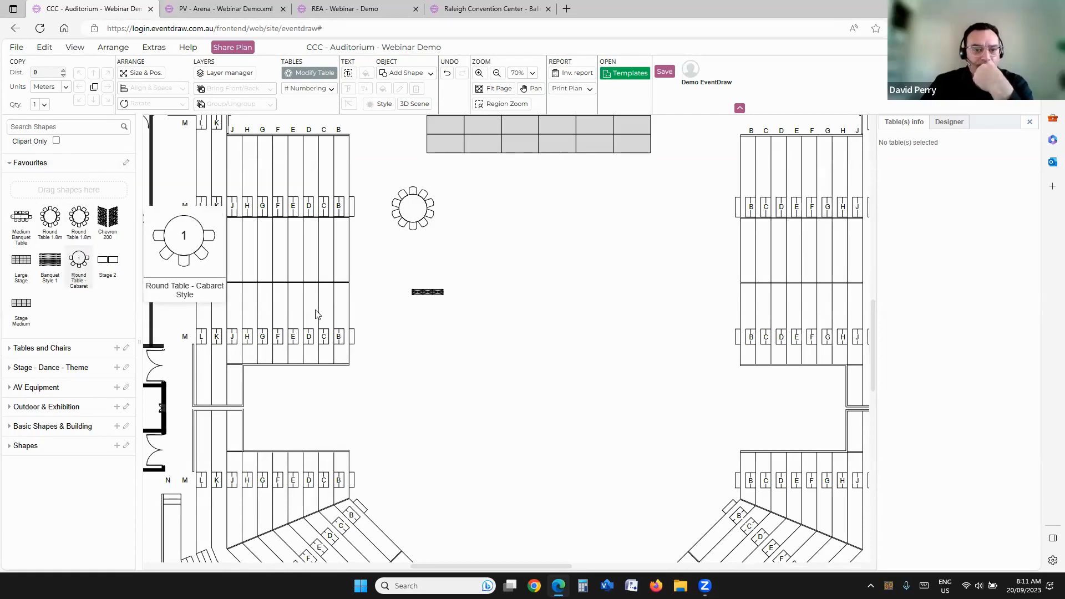
Step: Delete the Tri Truss below the round table
left_click(428, 292)
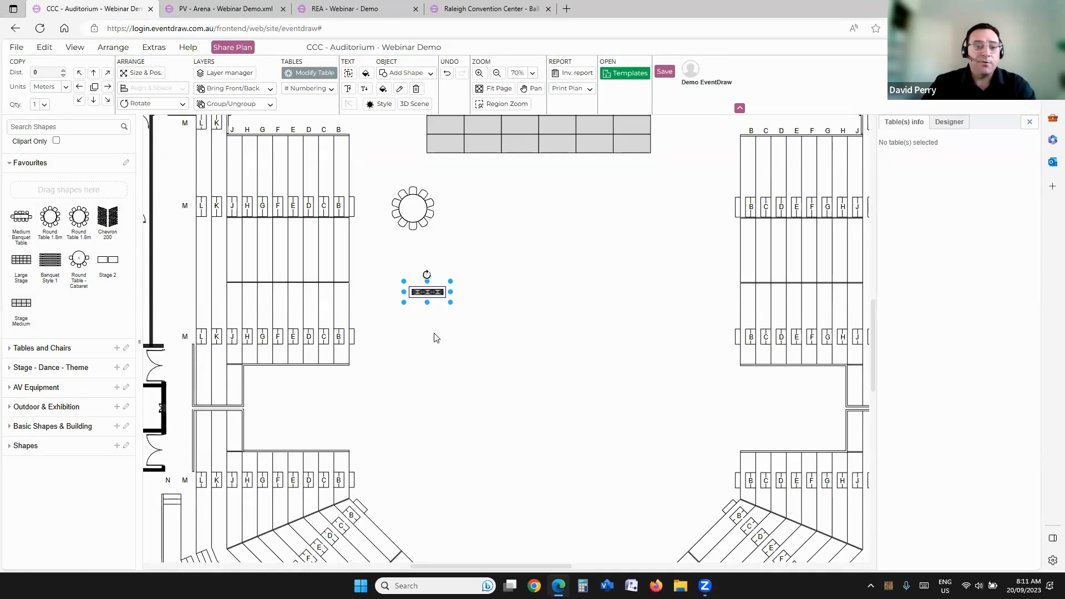
key("Delete")
left_click_drag(538, 254, 544, 299)
Step: Search the shape library for "dim" and place a Horizontal Dimension on the plan just below the round table
left_click(388, 251)
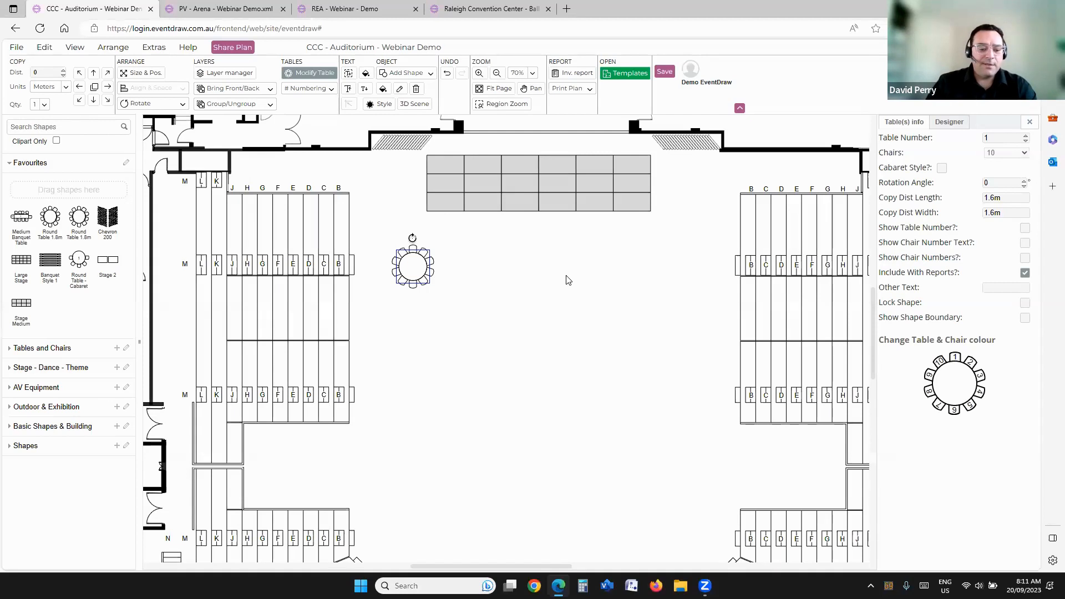
type("dim")
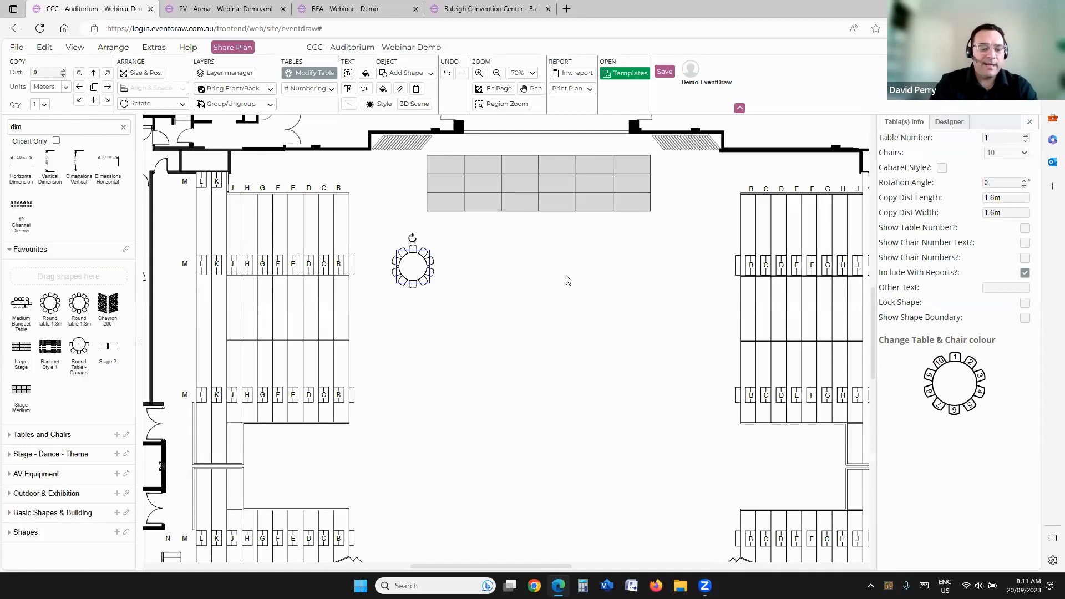
type("es")
key("BackSpace")
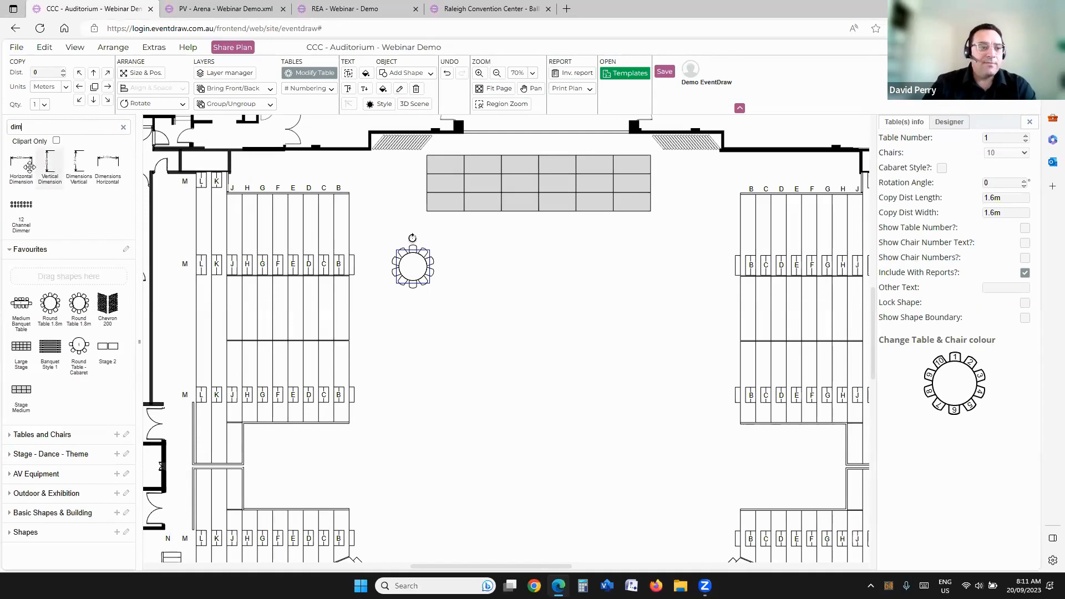
mouse_move(19, 165)
left_click_drag(20, 165, 392, 328)
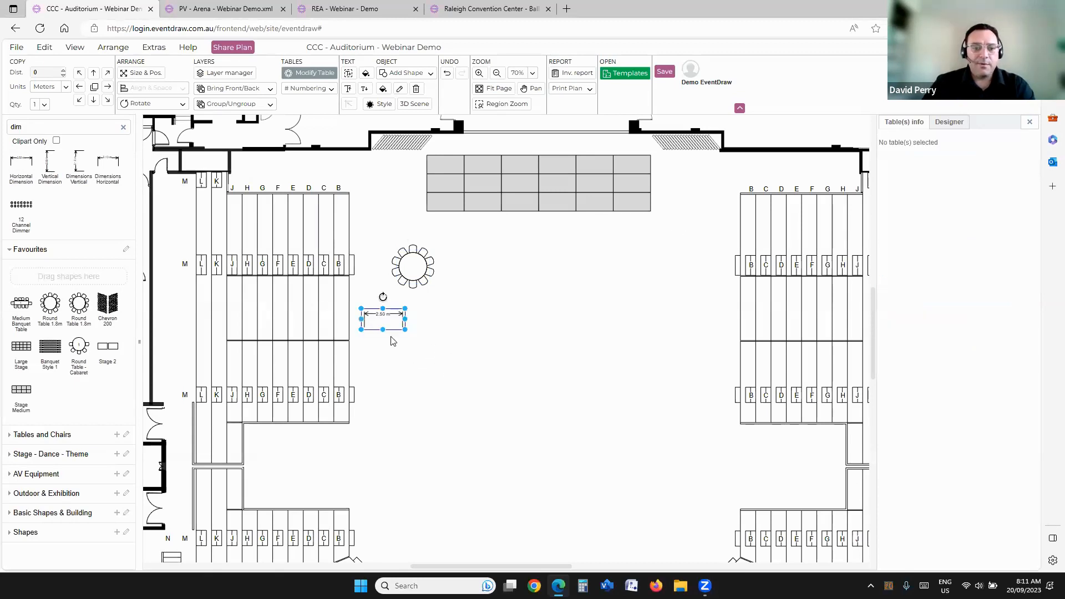
Step: Stretch the horizontal dimension across the auditorium floor, from the seating bank on one side to the opposite bank
scroll(392, 326, "up", 3)
left_click_drag(330, 317, 301, 317)
scroll(346, 352, "down", 3)
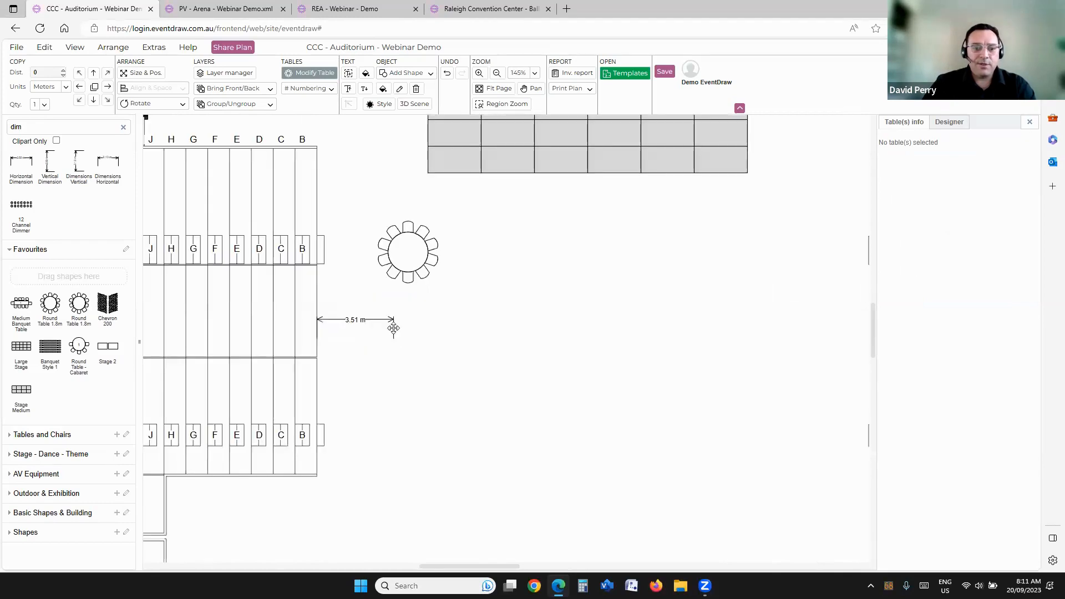
left_click_drag(393, 328, 727, 328)
scroll(538, 373, "right", 5)
left_click_drag(489, 317, 627, 323)
scroll(507, 361, "left", 3)
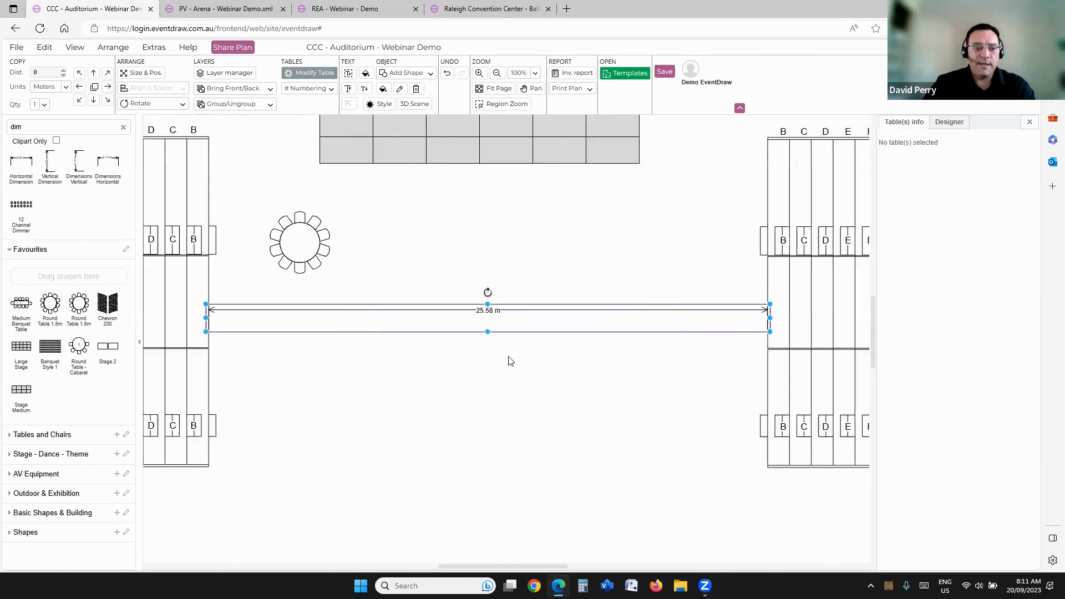
Step: Change the floor-width dimension's units to feet, and return them to metres
right_click(504, 311)
mouse_move(574, 303)
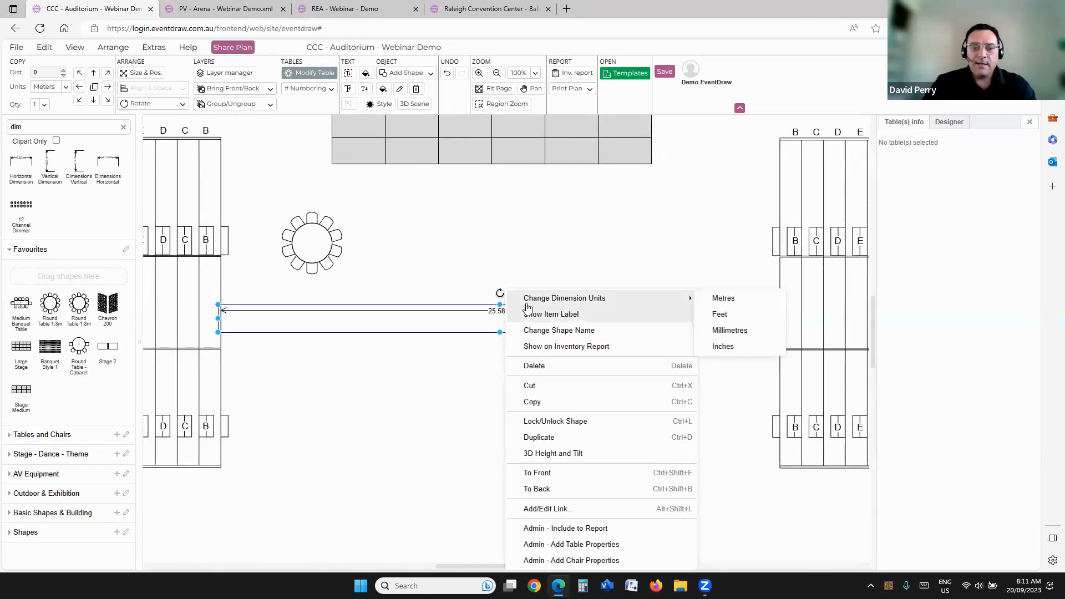
left_click(714, 311)
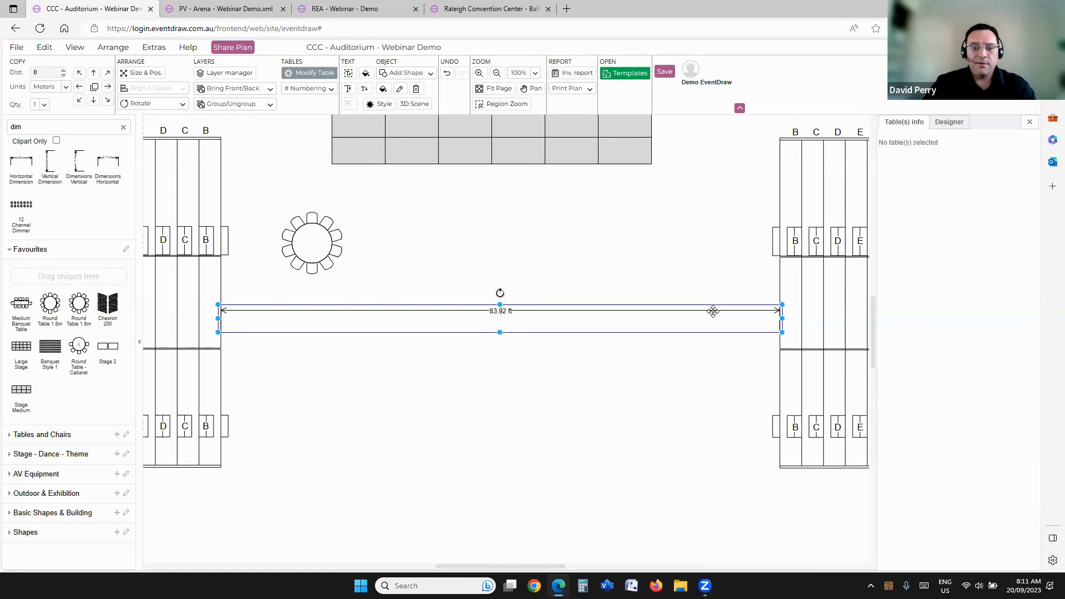
right_click(504, 311)
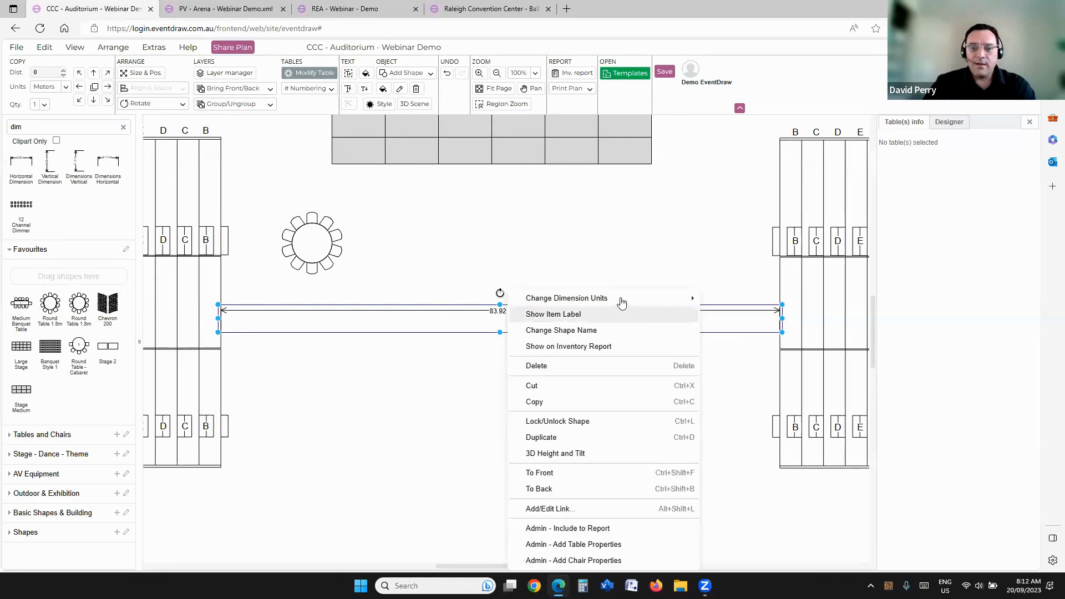
mouse_move(622, 303)
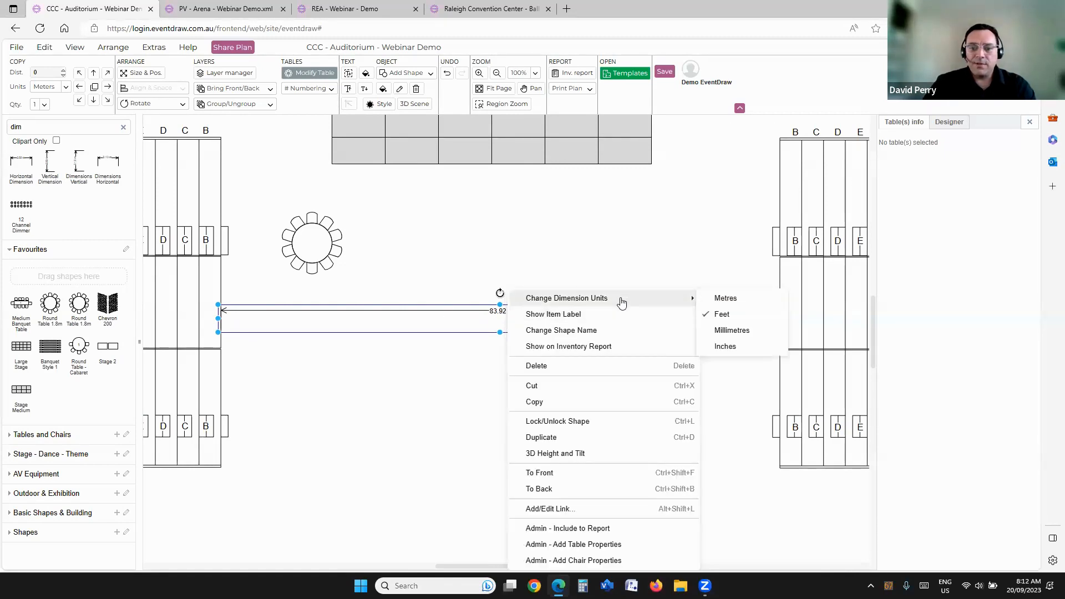
left_click(721, 298)
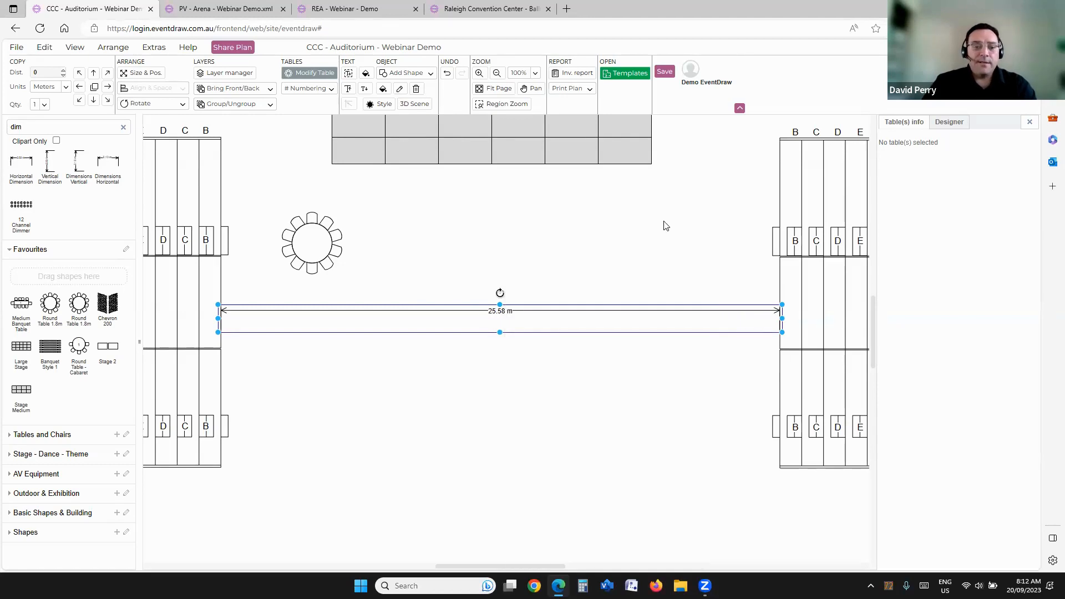
Step: View the default measurement unit choices in the account settings, and close them without applying a change
mouse_move(705, 84)
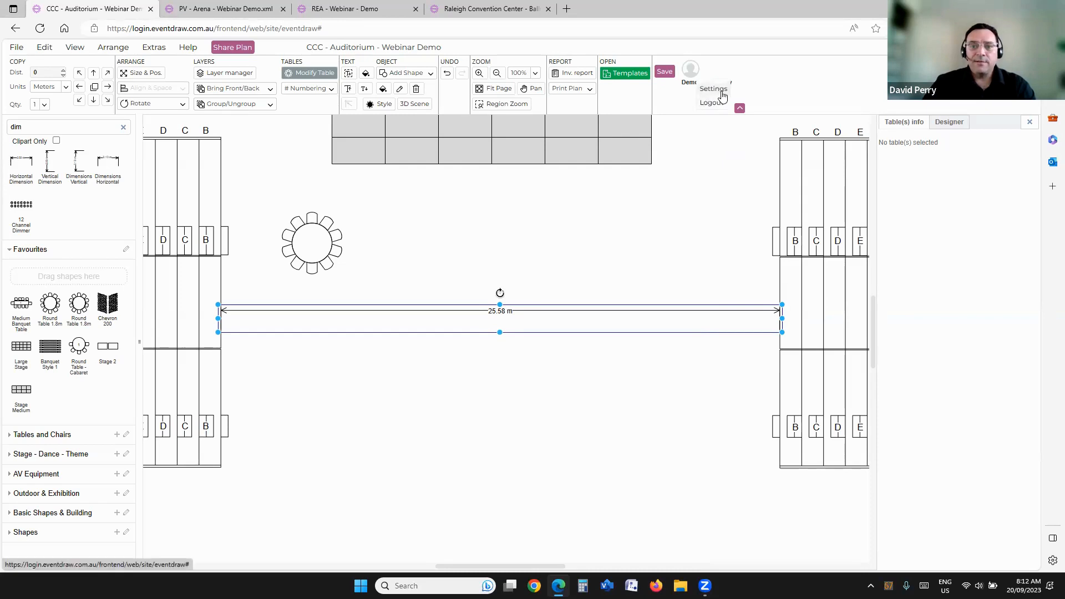
left_click(721, 93)
left_click(516, 234)
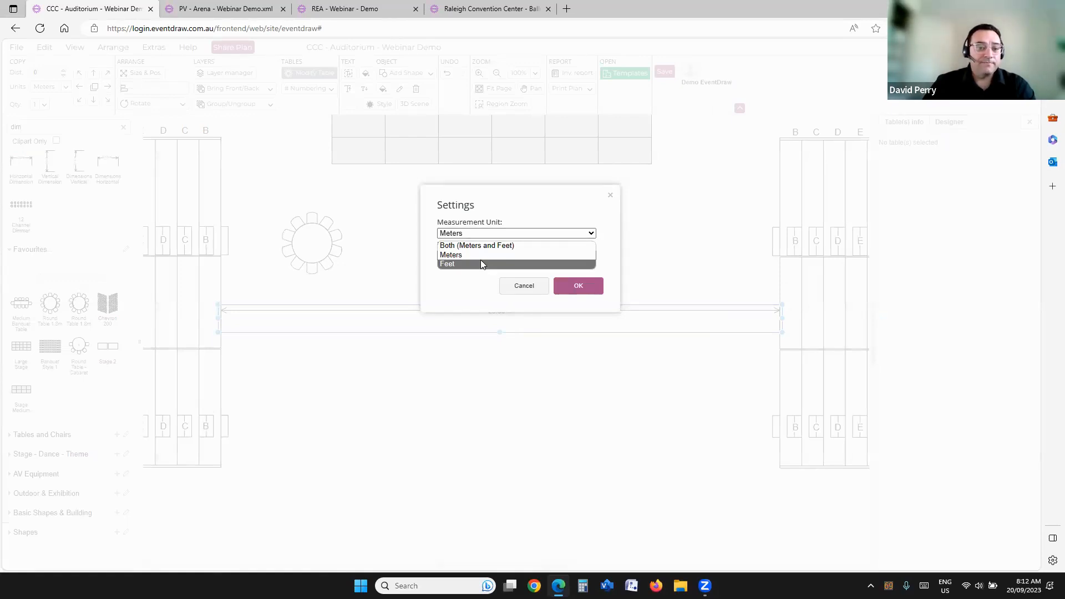
left_click(524, 286)
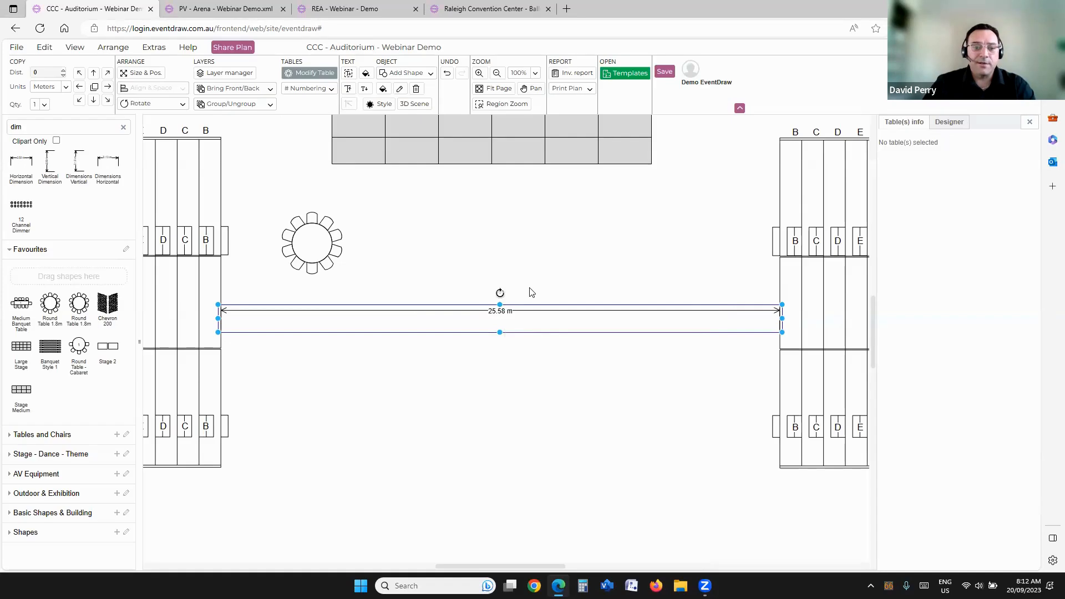
Step: Delete the floor-width dimension and place a fresh Horizontal Dimension on the open floor below the stage
right_click(501, 311)
key("Escape")
left_click(504, 311)
key("Delete")
left_click_drag(33, 168, 434, 311)
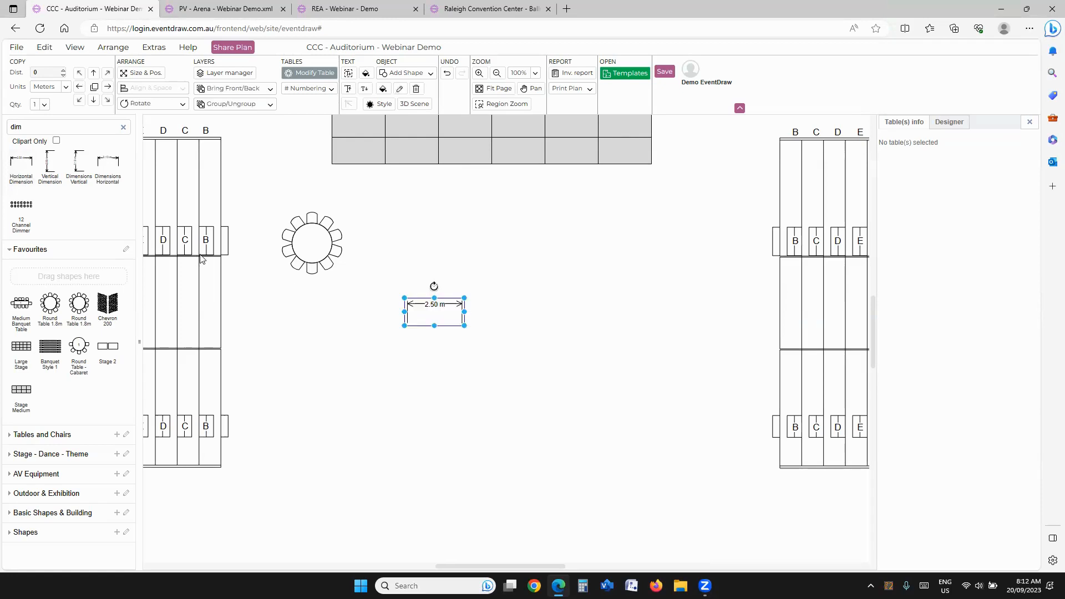
Step: Clear the shape search and add the dimension to the favourites as Dimensions, excluded from the inventory report
left_click(123, 128)
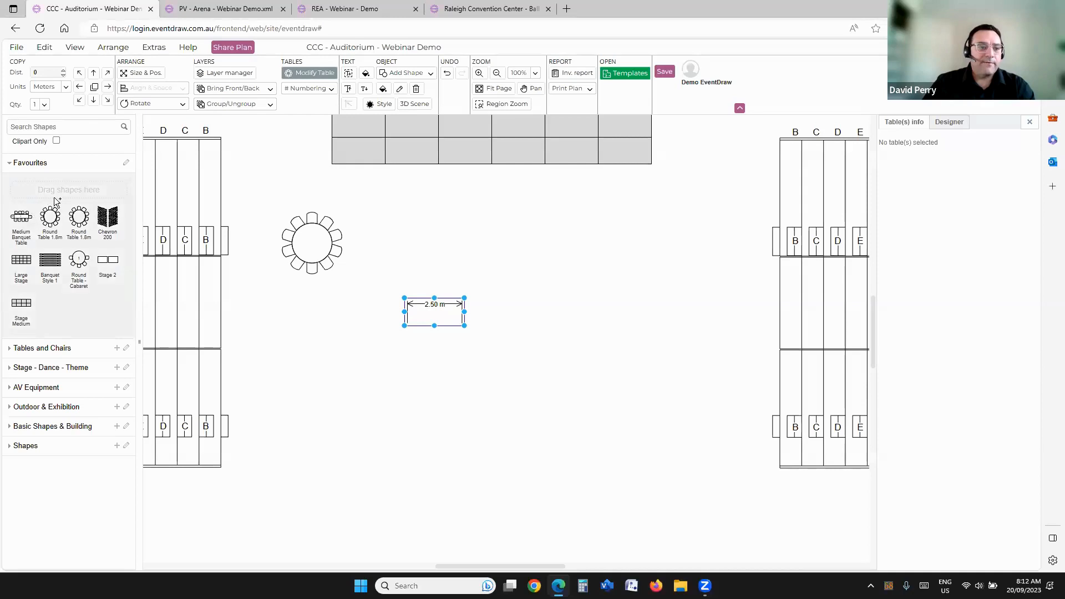
left_click_drag(60, 197, 60, 196)
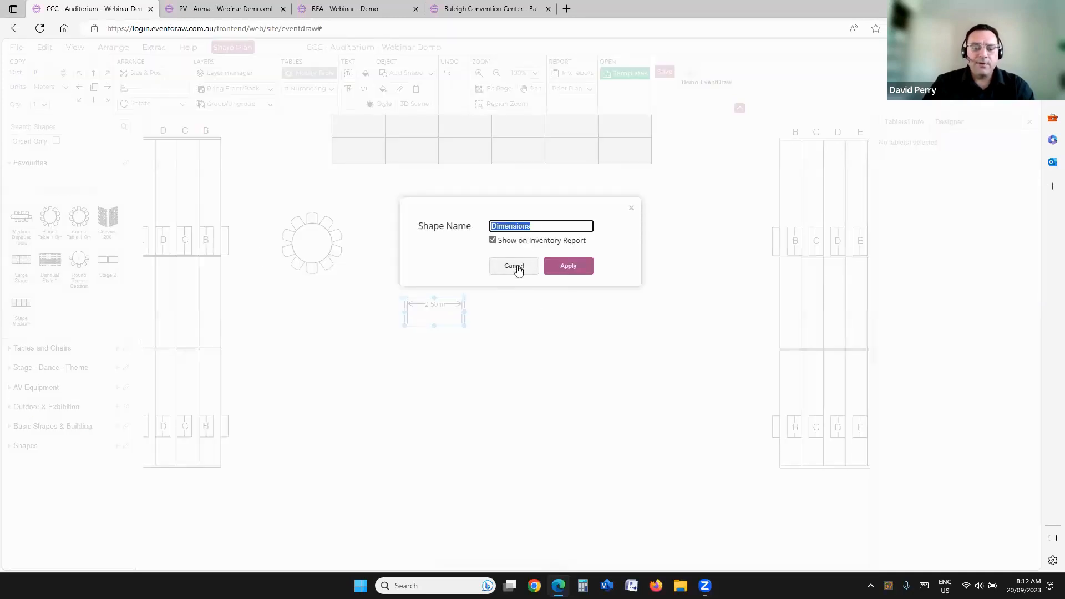
left_click(492, 241)
left_click(568, 272)
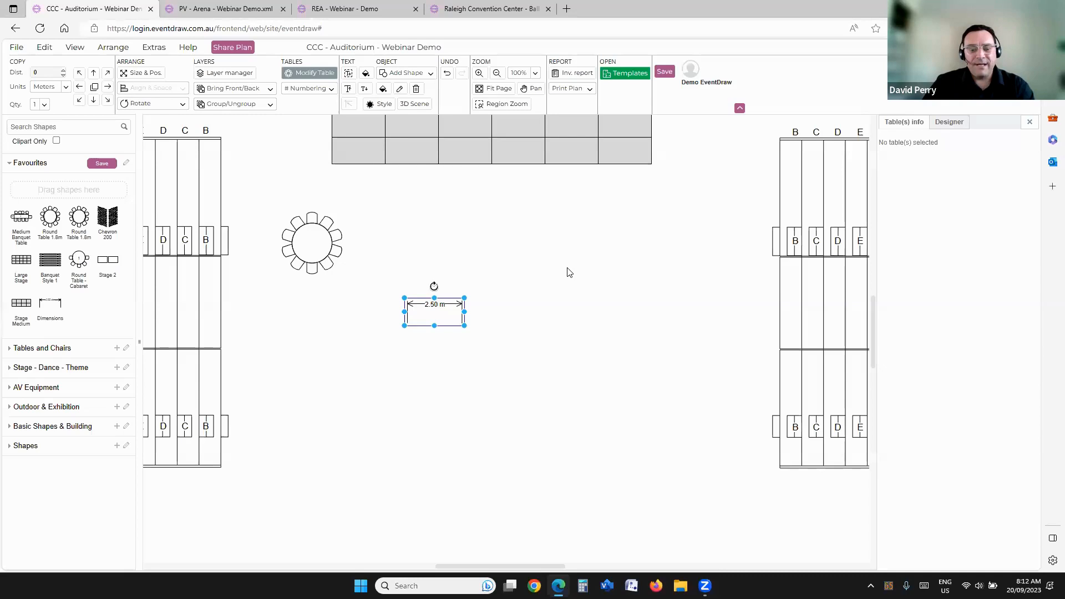
Step: Replace the plan's dimension with the saved Dimensions favourite as a test, delete that copy too and collapse the favourites
left_click(548, 326)
left_click(455, 305)
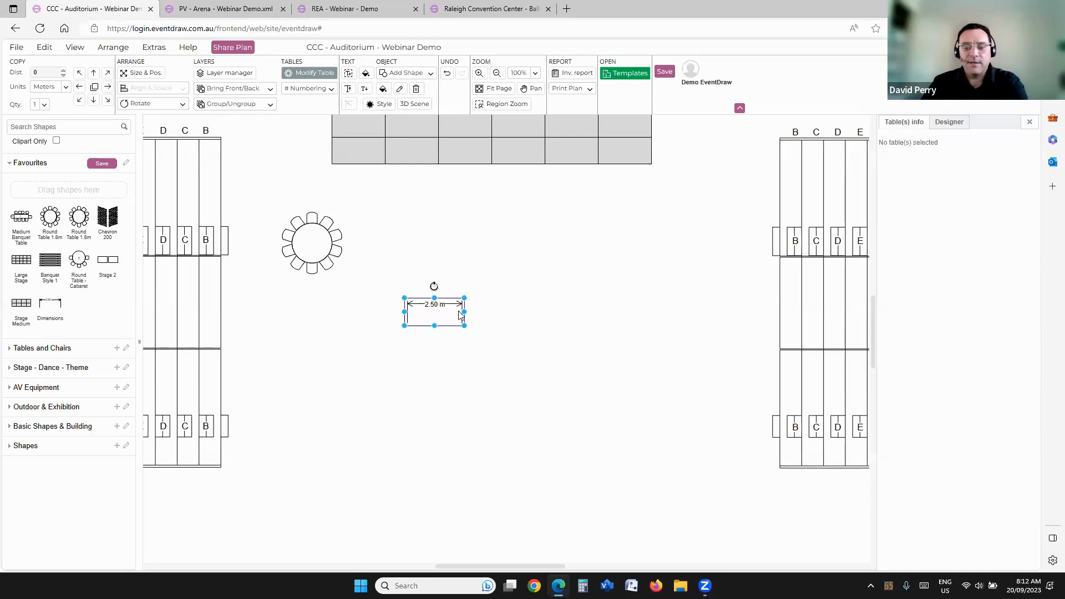
key("Delete")
left_click_drag(50, 303, 385, 277)
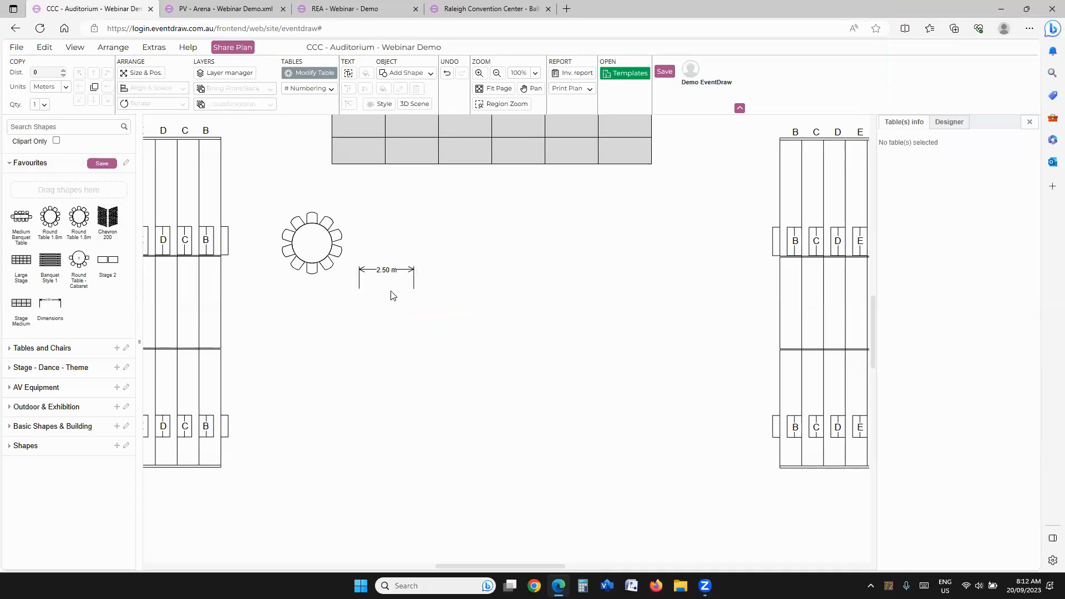
key("Delete")
left_click(15, 163)
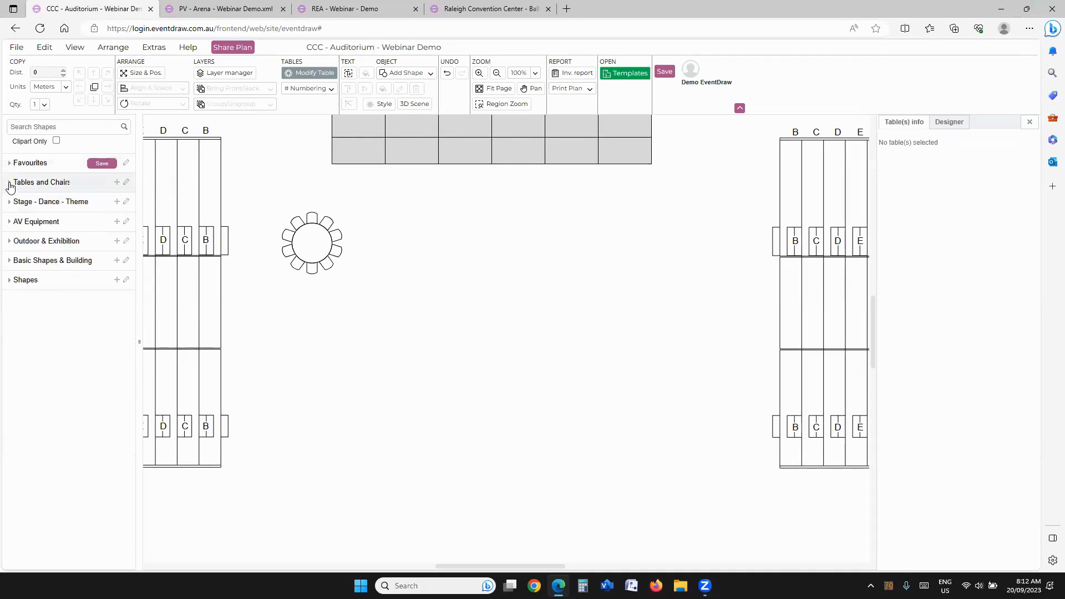
left_click(10, 184)
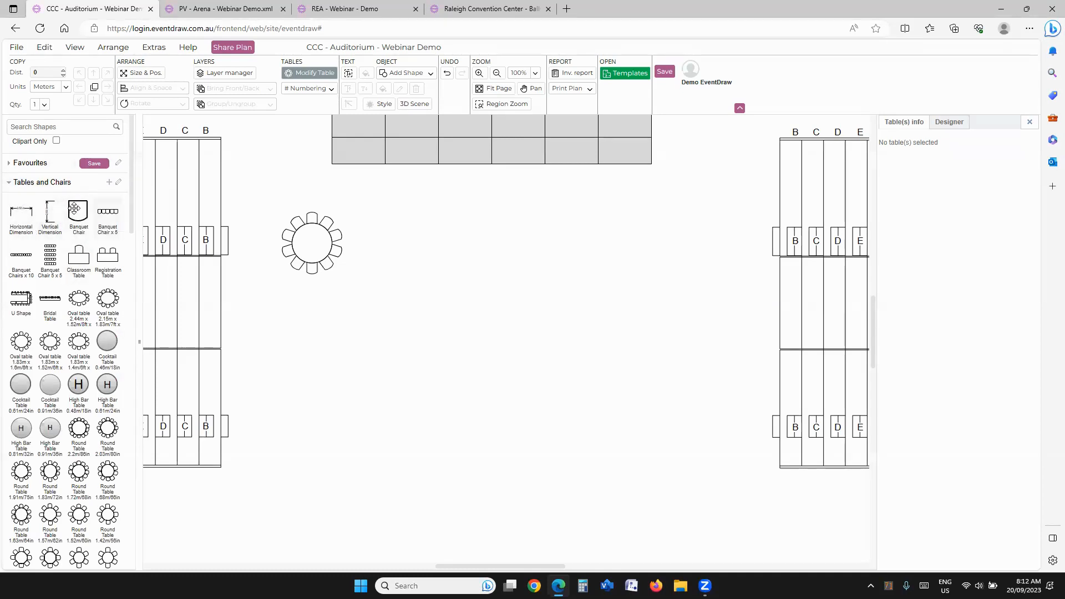
left_click(10, 183)
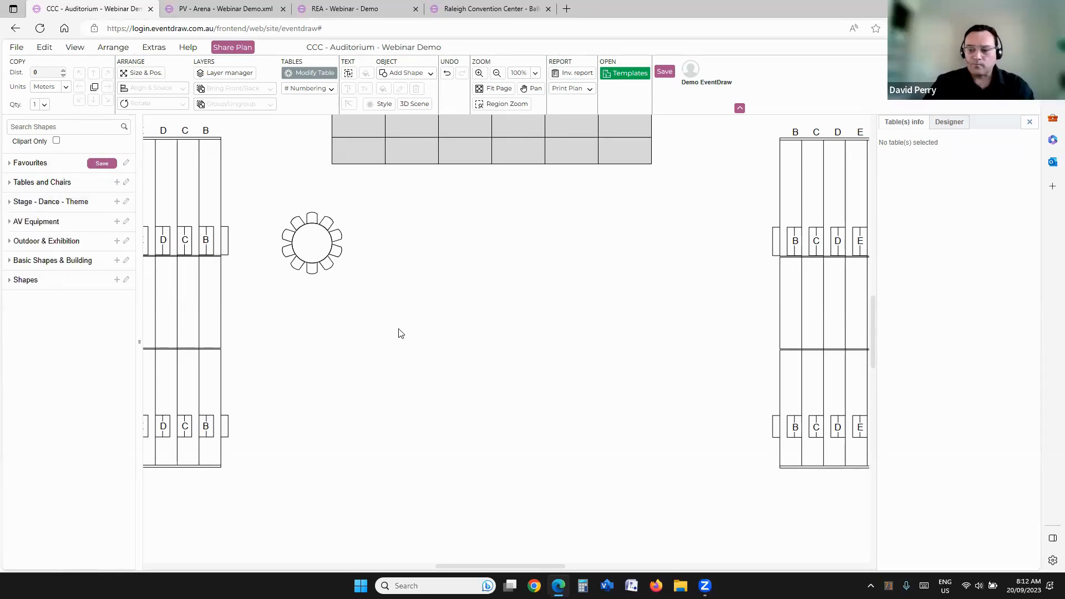
left_click(312, 268)
scroll(371, 275, "down", 5)
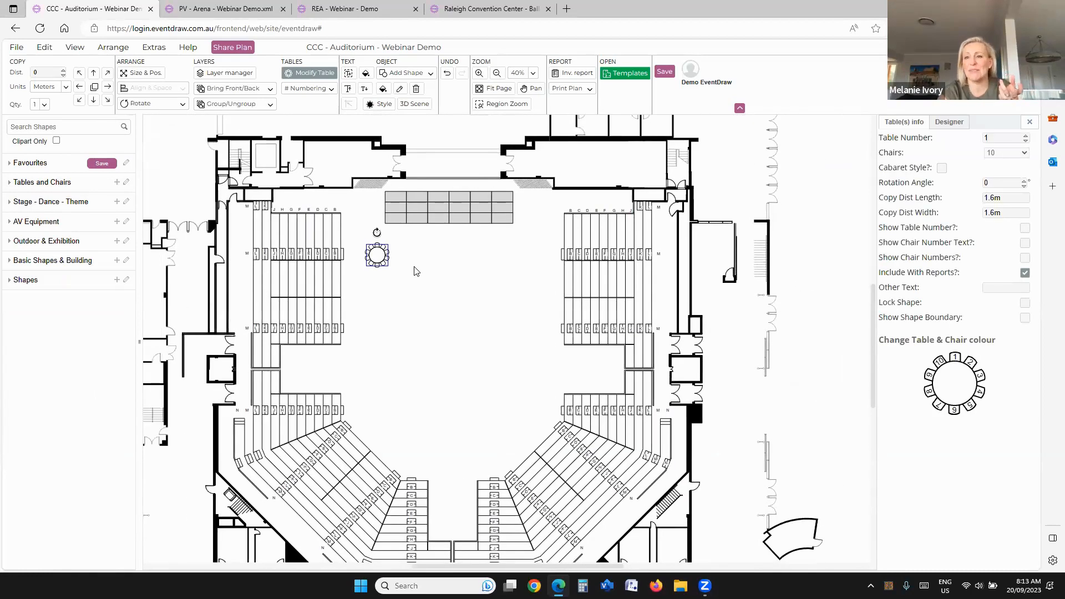
scroll(414, 270, "up", 3)
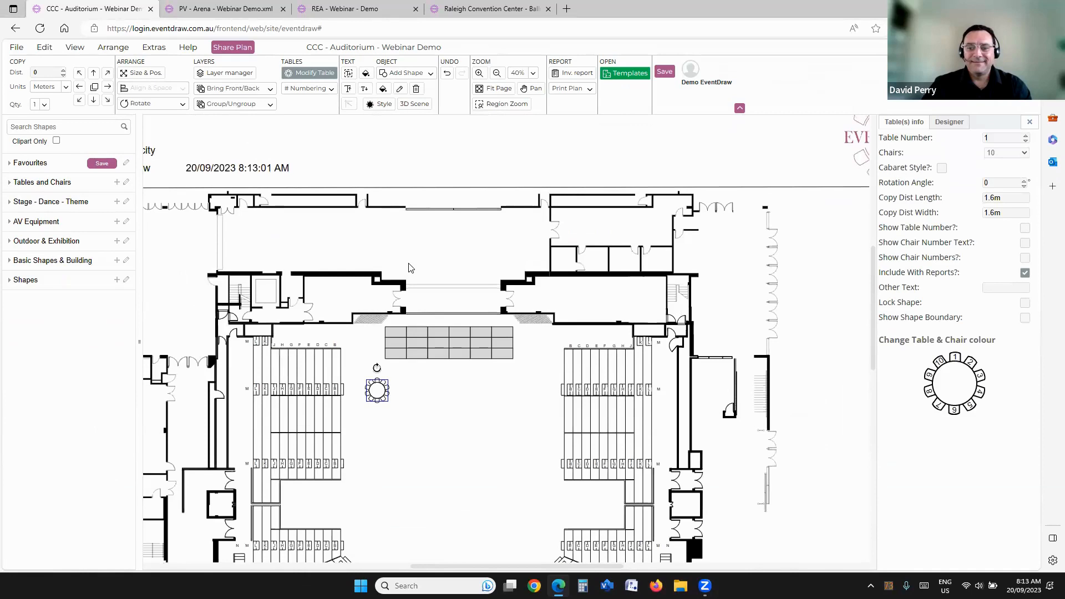
scroll(427, 294, "down", 3)
scroll(381, 283, "up", 2)
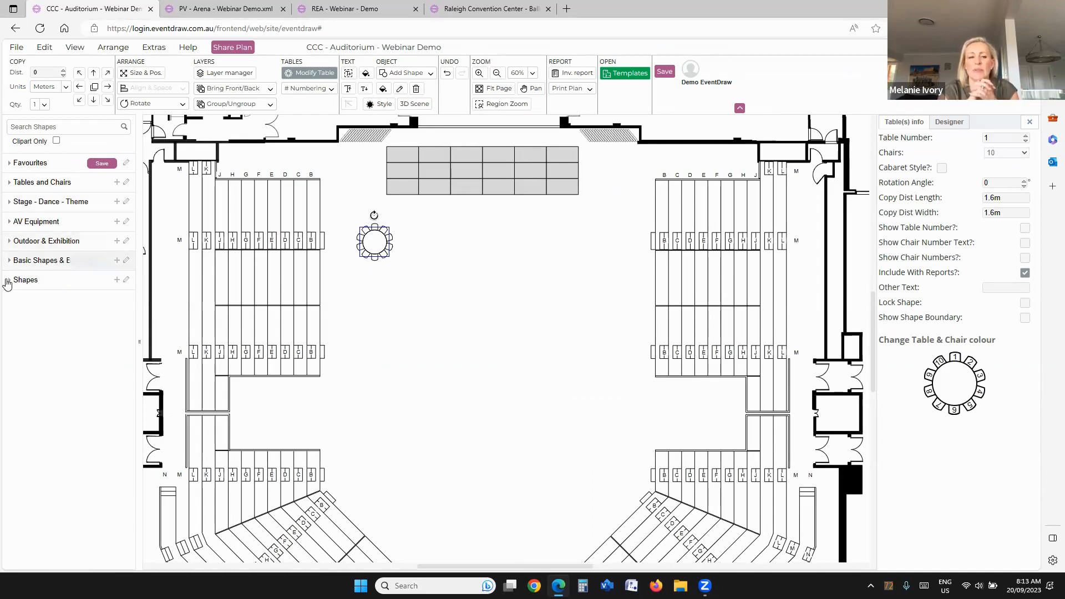
Step: Place the Date Stamp from Basic Shapes & Building inside the lower-left corner of the plan border
left_click(26, 283)
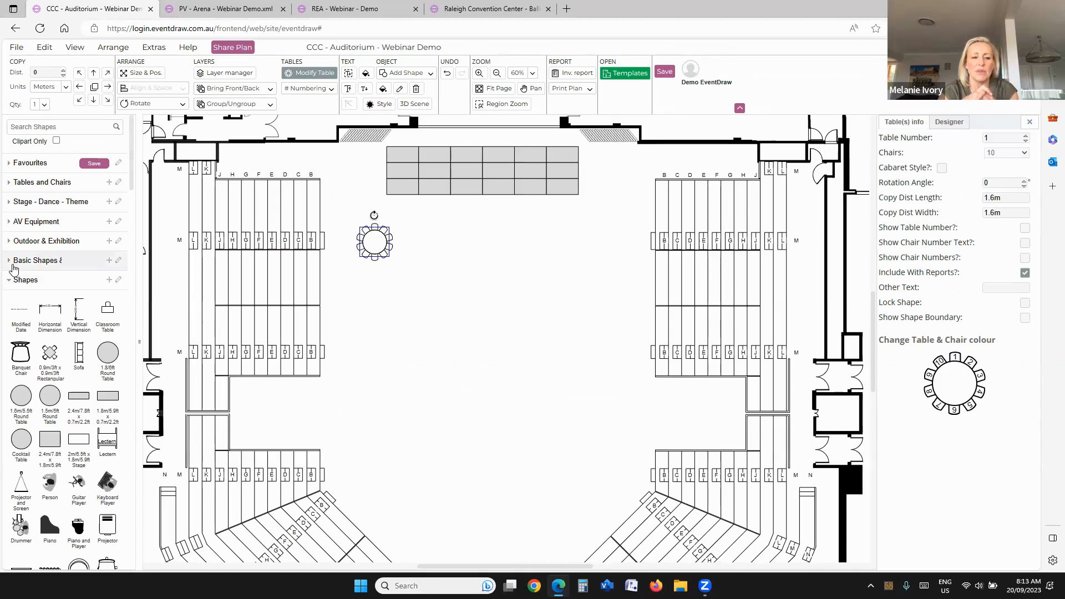
left_click(10, 261)
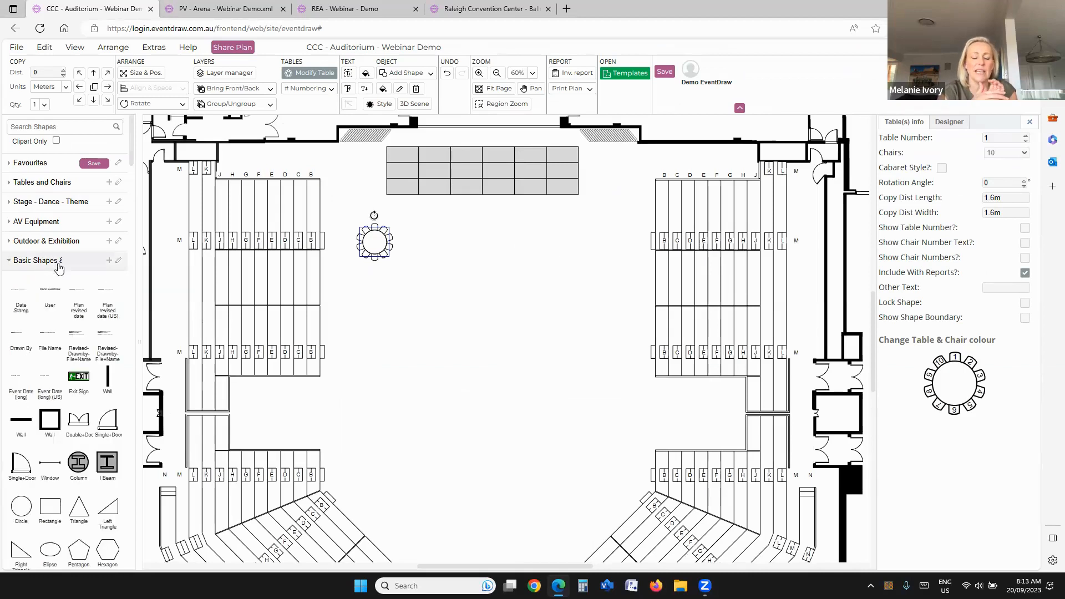
scroll(428, 276, "down", 3)
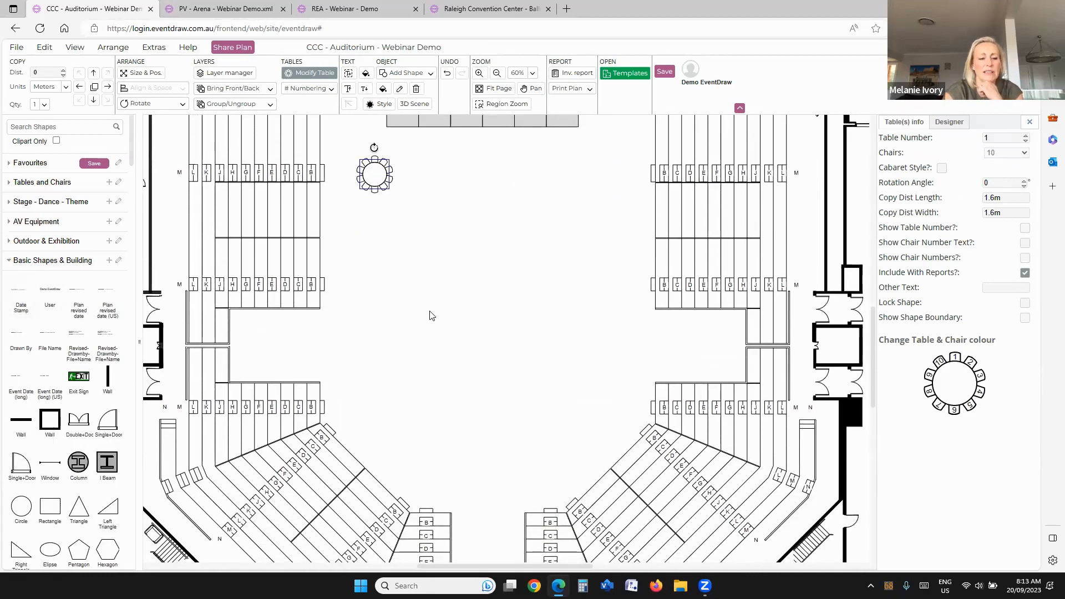
scroll(431, 316, "down", 2)
scroll(410, 350, "down", 5)
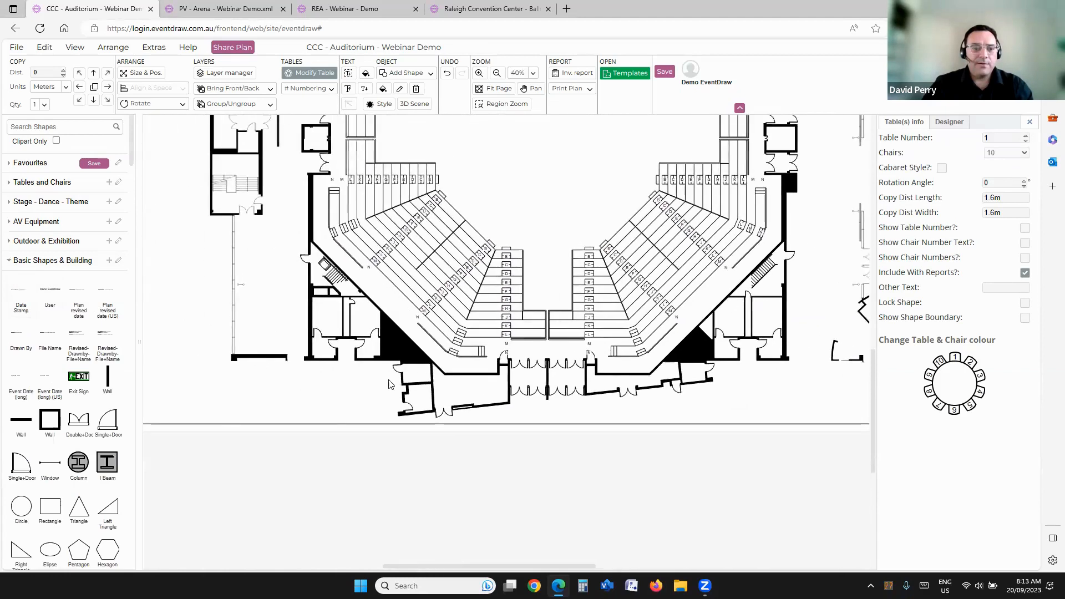
scroll(391, 384, "left", 2)
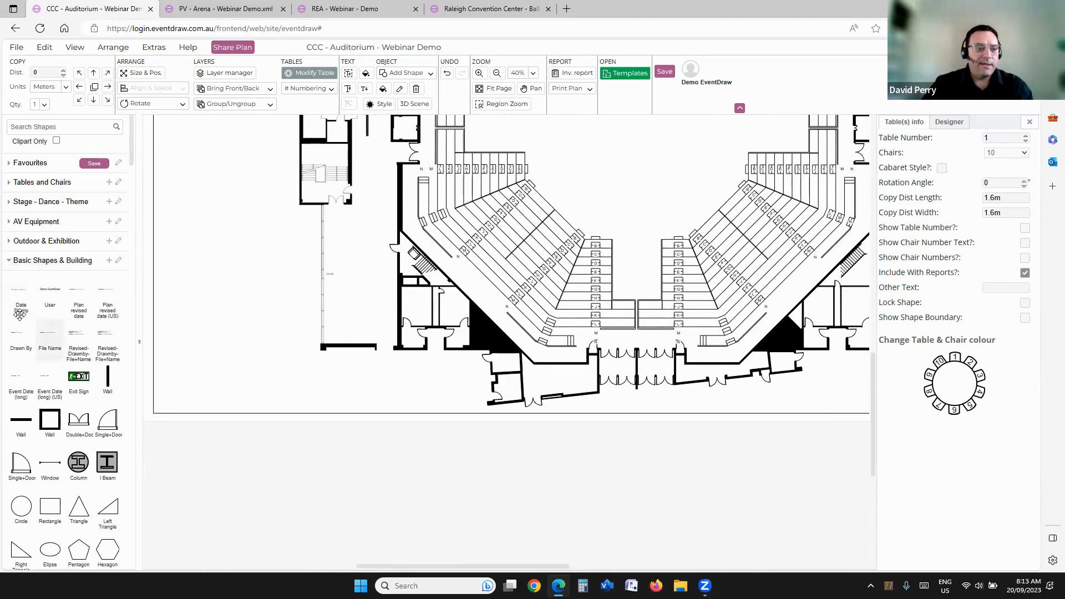
left_click_drag(21, 294, 180, 366)
scroll(202, 373, "up", 5)
left_click_drag(276, 395, 415, 394)
Step: Add the User, Plan revised date, Plan revised date (US) and File Name fields around the date stamp
left_click_drag(51, 294, 282, 386)
left_click_drag(79, 299, 305, 442)
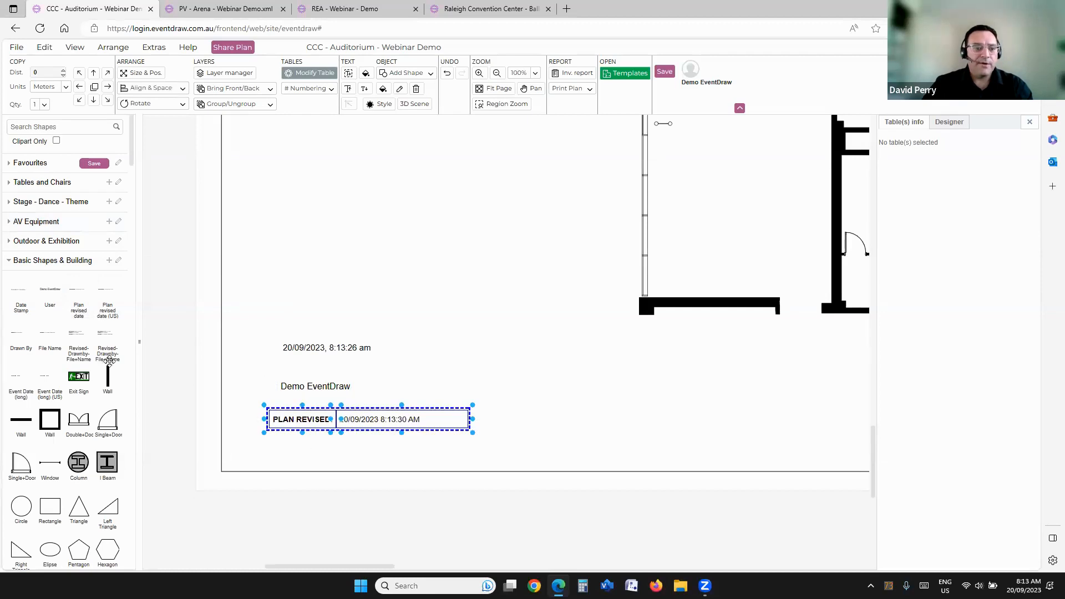
left_click_drag(110, 310, 287, 323)
scroll(369, 347, "up", 3, "ctrl")
left_click(365, 310)
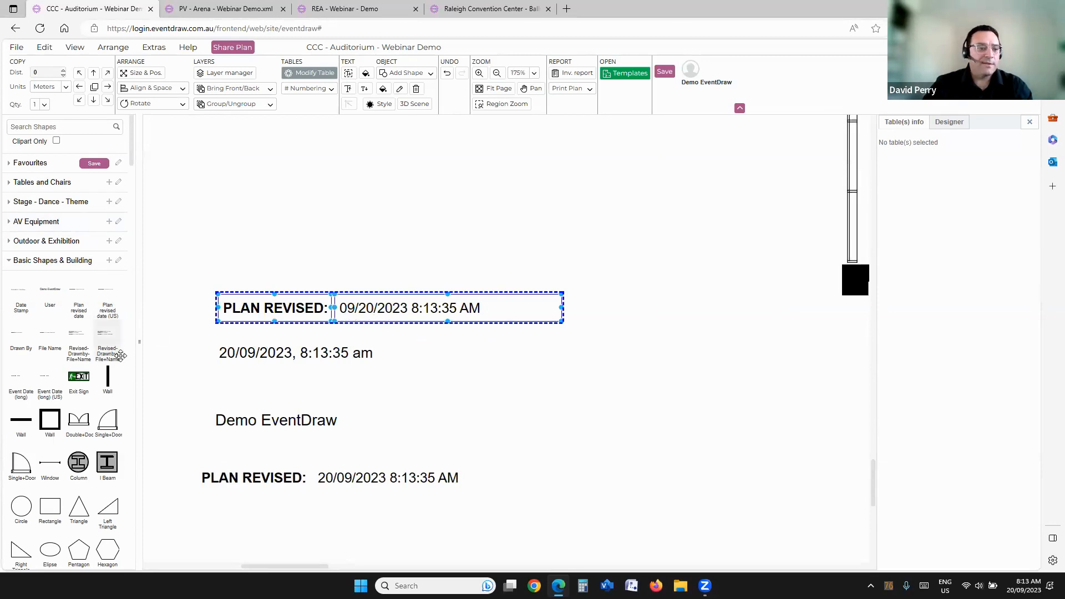
mouse_move(51, 345)
left_click_drag(50, 345, 350, 438)
scroll(455, 304, "down", 2)
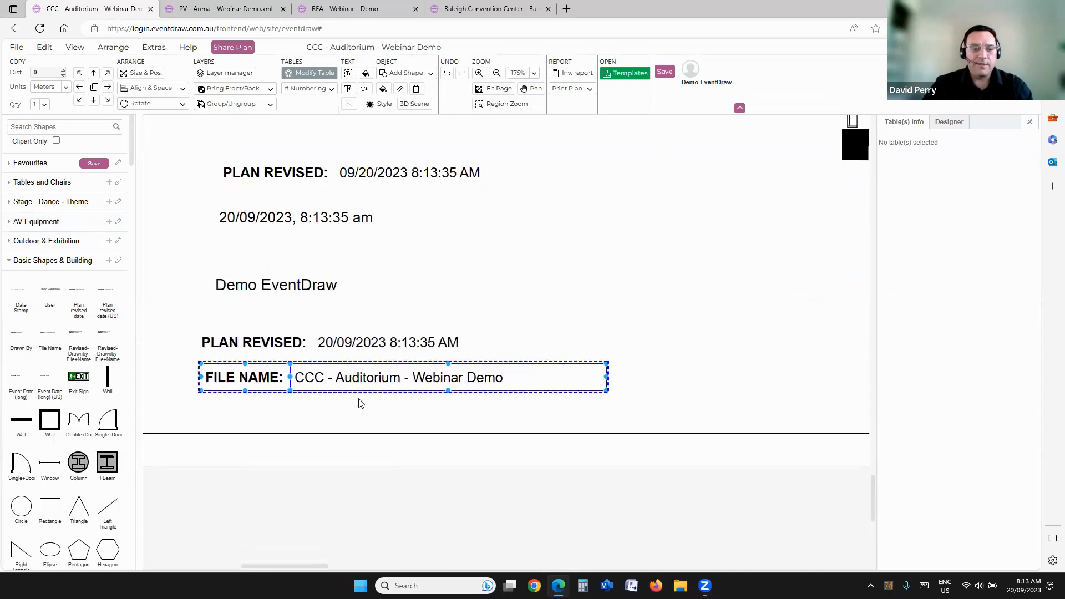
Step: Delete the user name, the date stamp and the US-format plan revised date from the plan's corner
left_click(273, 354)
left_click(287, 285)
left_click_drag(287, 285, 407, 315)
key("Delete")
left_click(302, 218)
key("Delete")
left_click(359, 174)
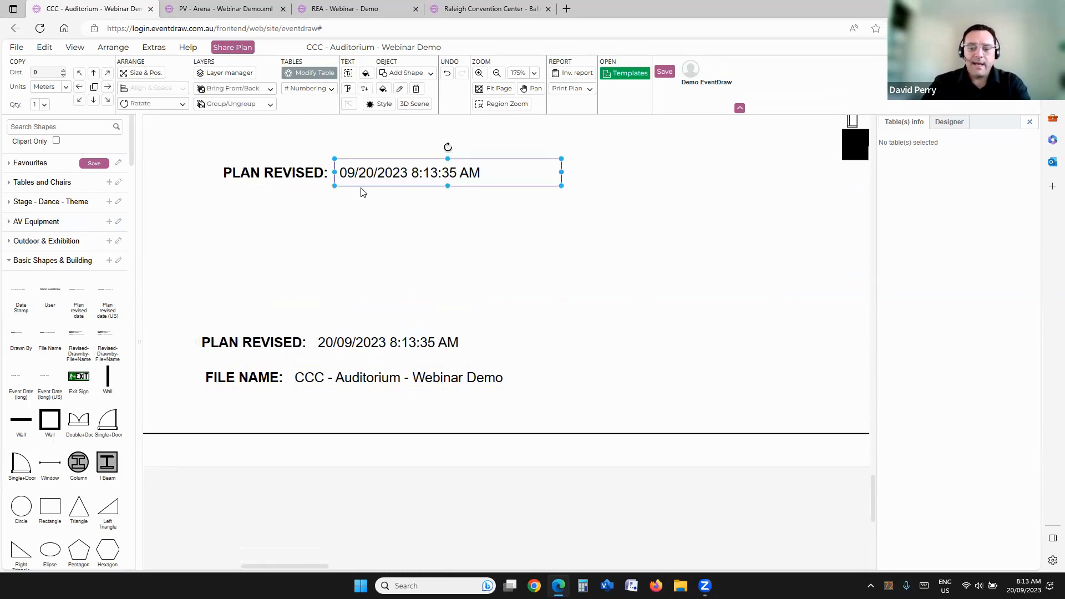
key("Delete")
left_click(267, 174)
key("Delete")
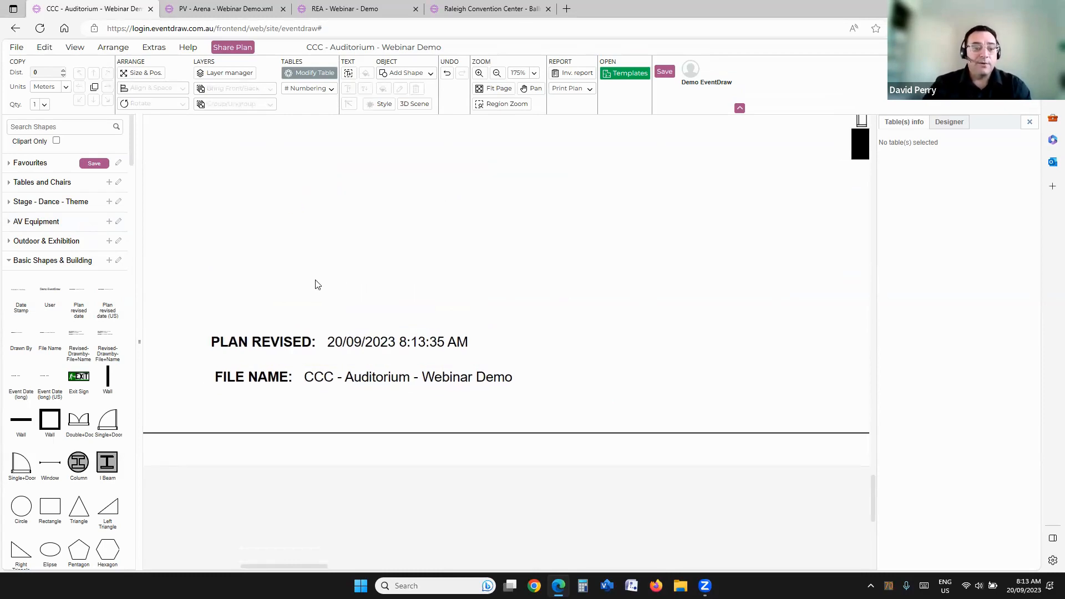
Step: Place the combined revised, drawn by and file name block above the separate fields, and delete the separate plan revised and file name fields
left_click_drag(78, 347, 216, 240)
left_click(489, 214)
left_click_drag(191, 327, 562, 427)
key("Delete")
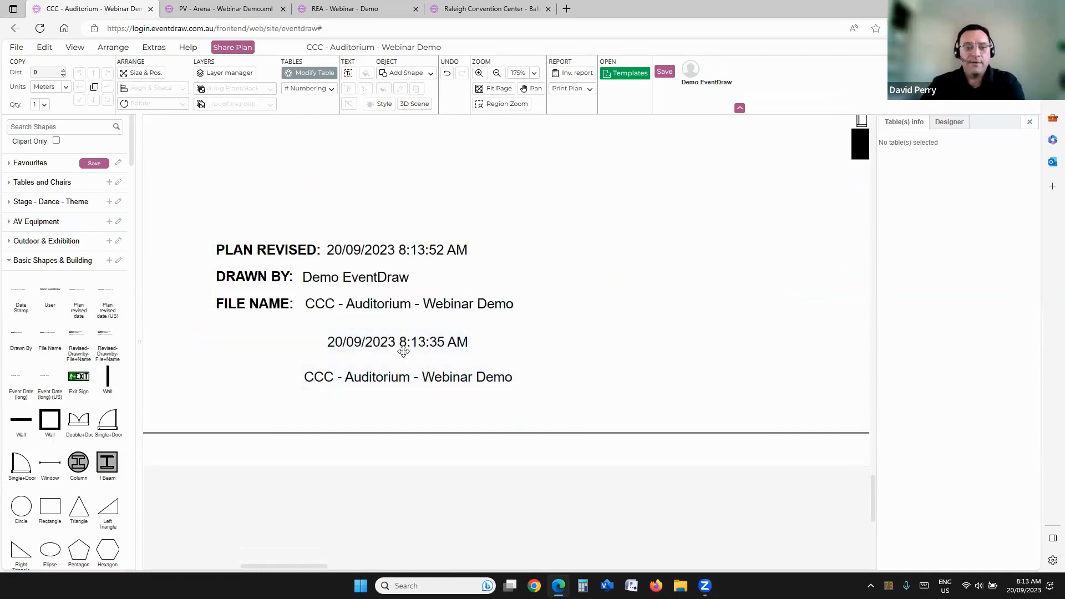
left_click(404, 350)
key("Delete")
left_click(418, 382)
key("Delete")
scroll(293, 376, "down", 2)
scroll(466, 371, "down", 4)
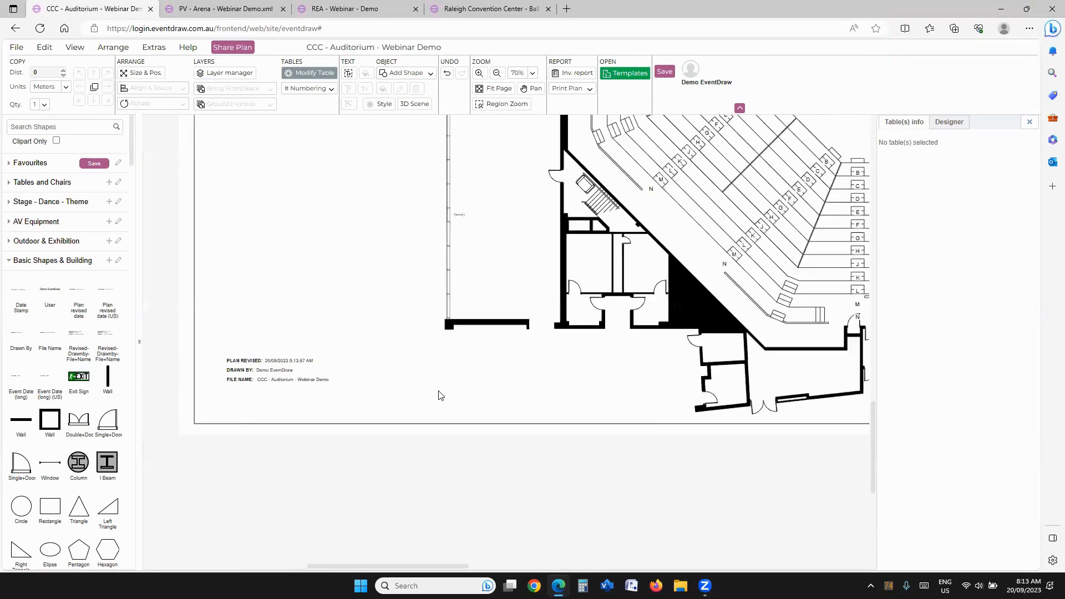
scroll(482, 288, "down", 2)
left_click_drag(510, 287, 484, 251)
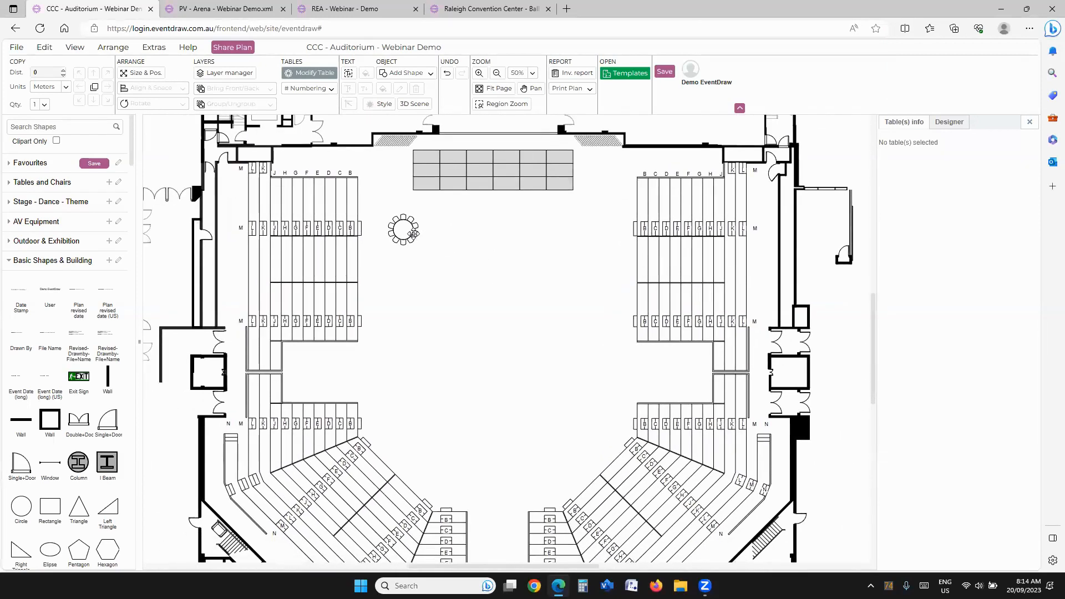
left_click(413, 234)
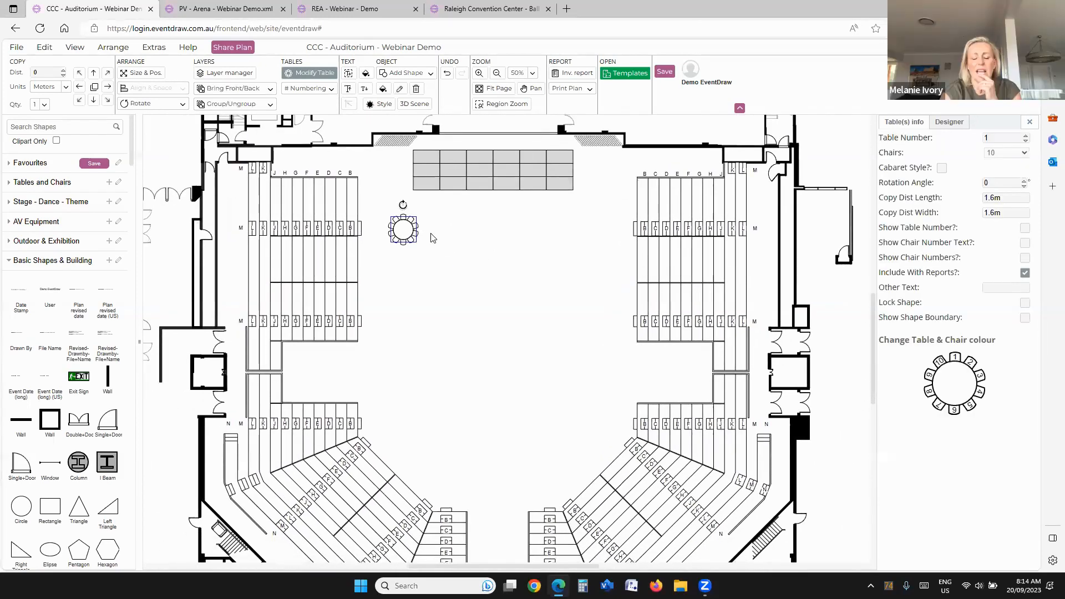
left_click(28, 261)
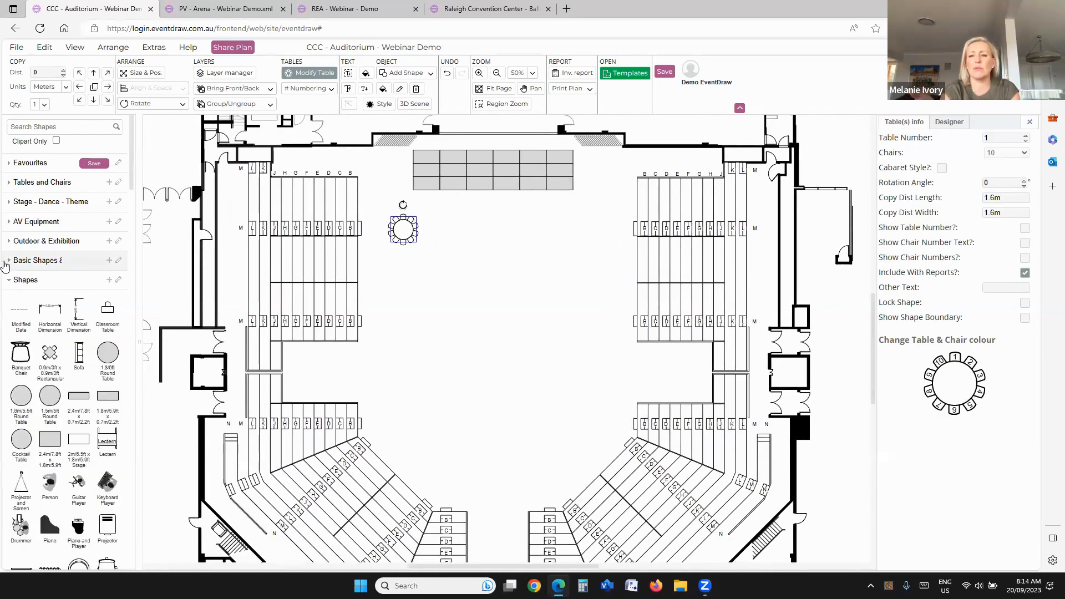
left_click(455, 276)
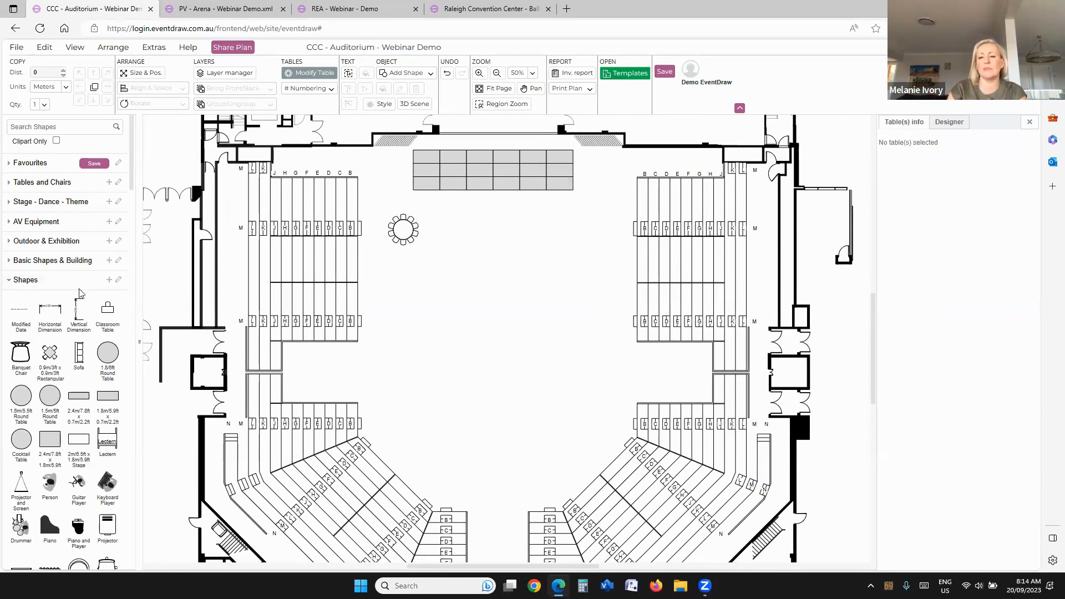
left_click(11, 280)
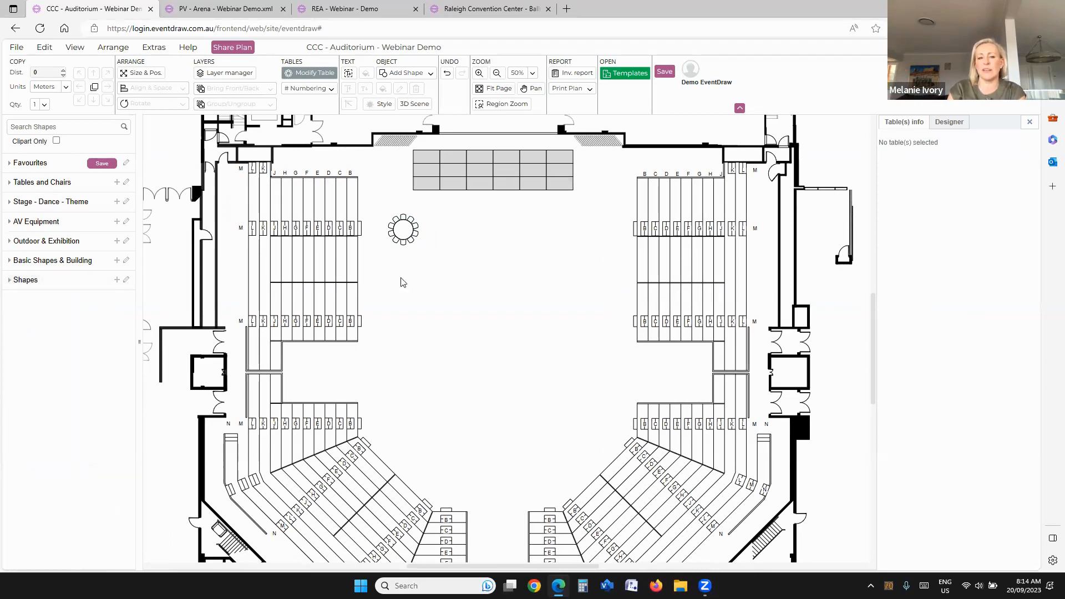
left_click(400, 238)
scroll(517, 252, "left", 1)
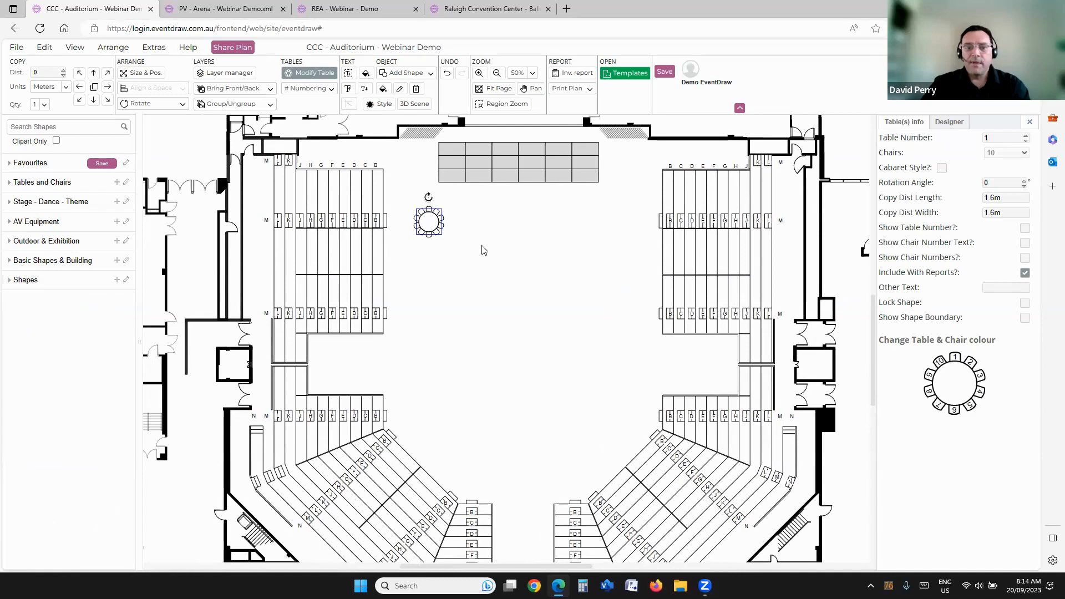
left_click(506, 243)
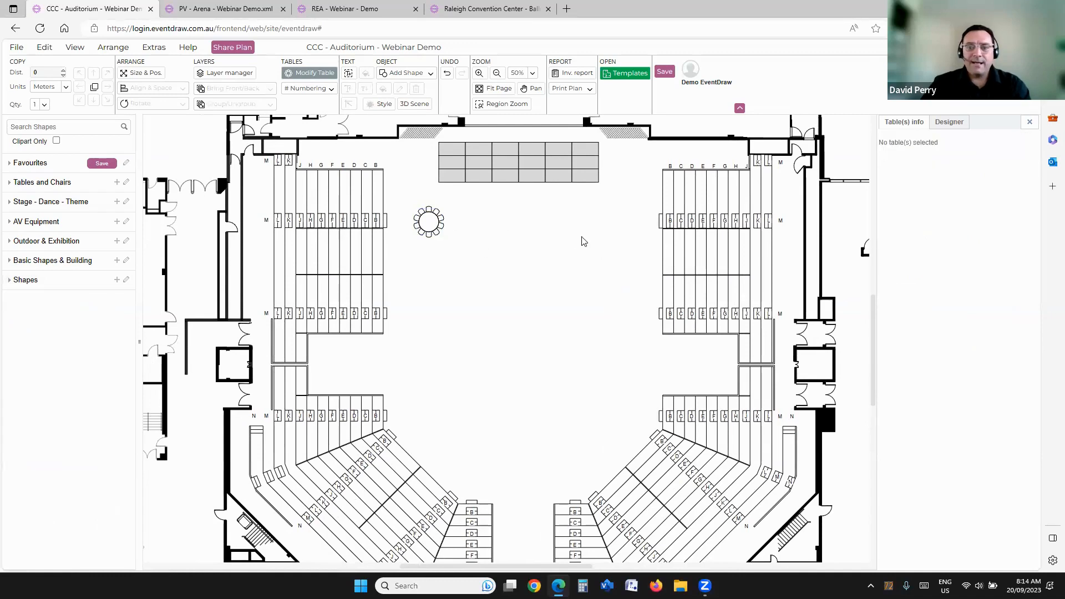
Step: Copy the round table alternately right-down and right-up to build staggered rows of five and four tables
left_click(415, 216)
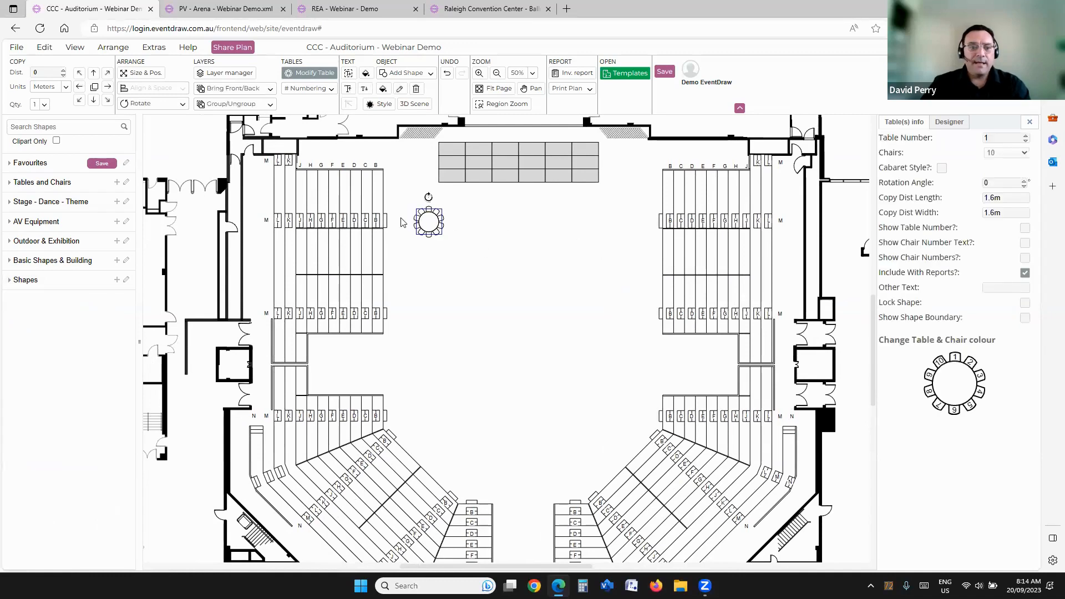
left_click(107, 102)
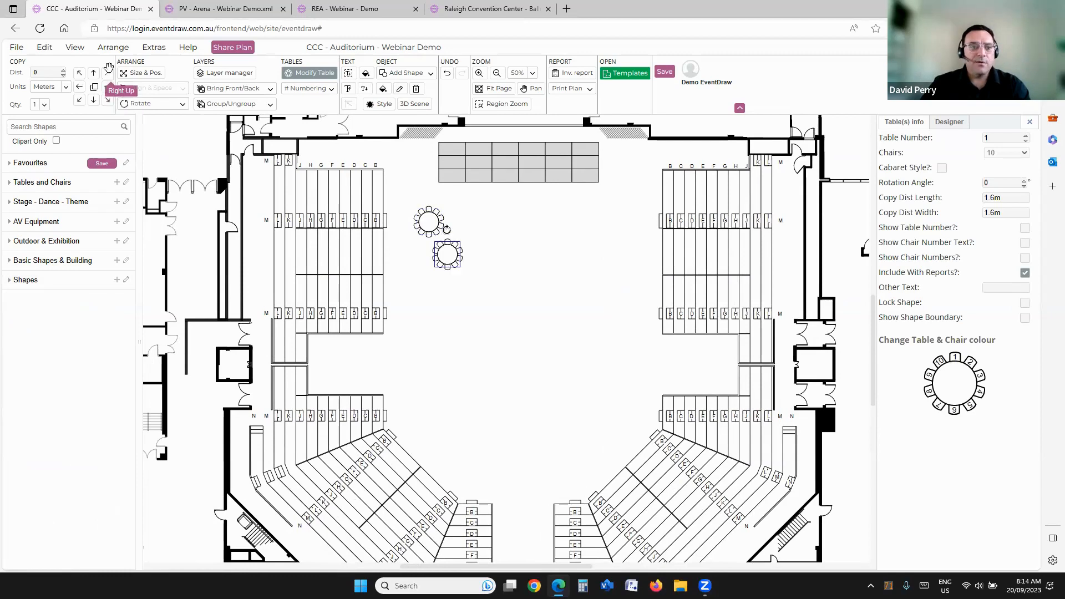
left_click(109, 72)
left_click(108, 100)
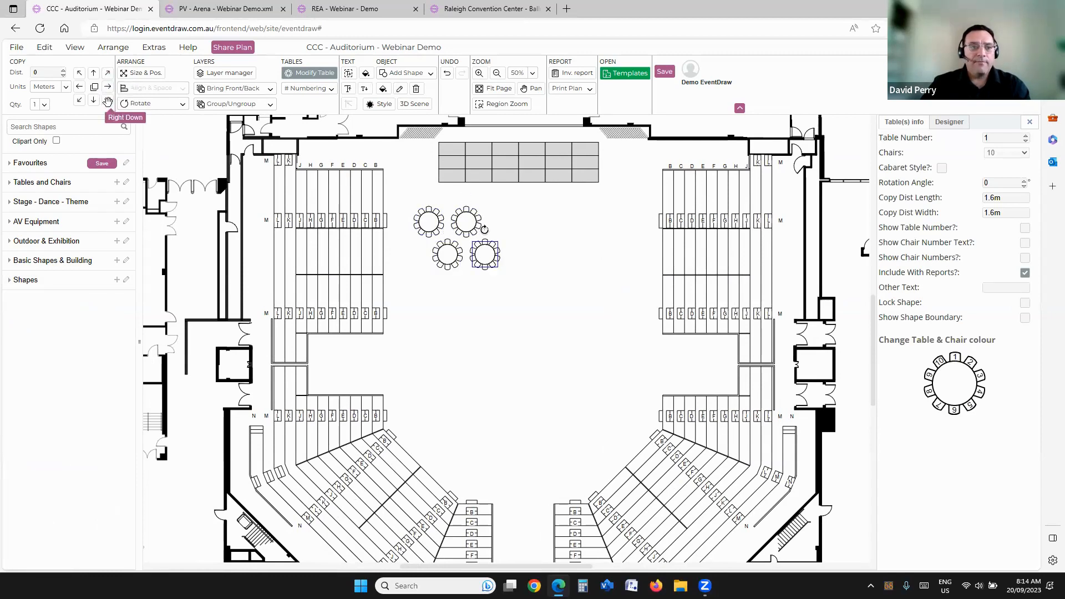
left_click(108, 73)
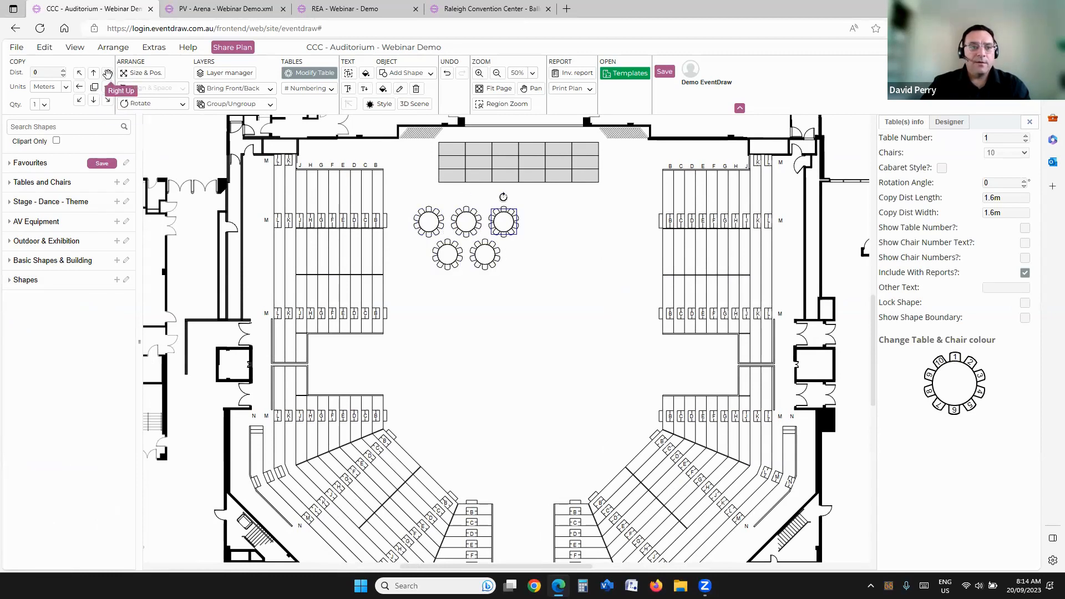
left_click(107, 99)
left_click(108, 72)
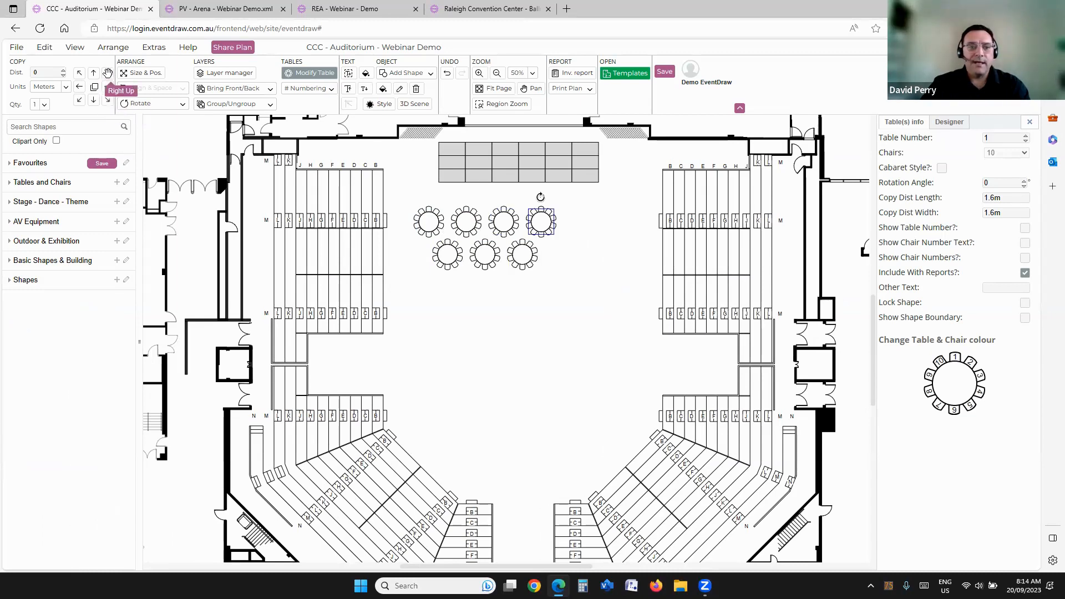
left_click(106, 98)
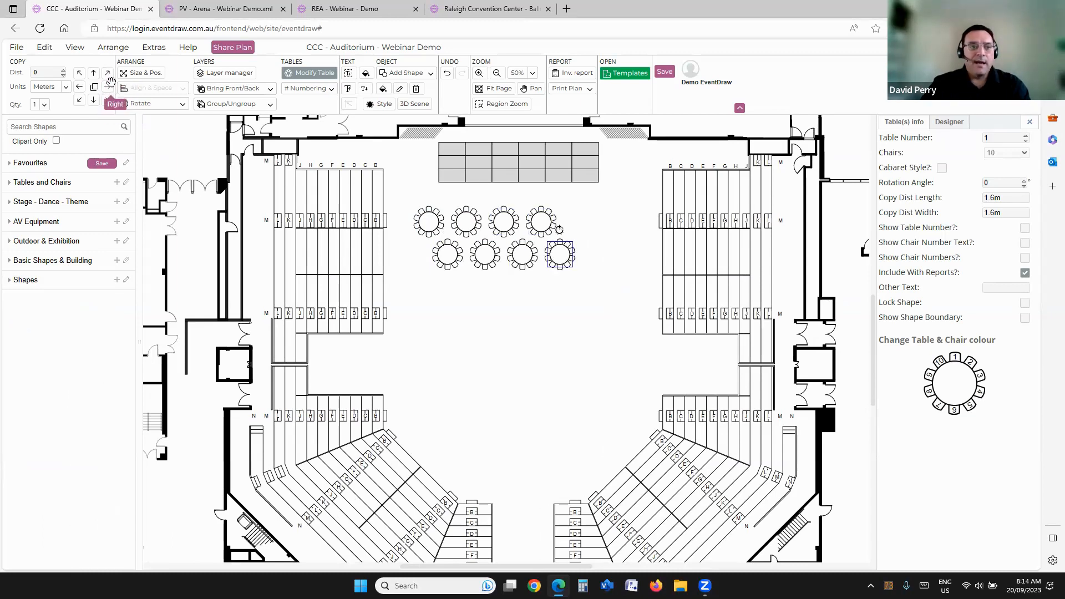
left_click(113, 78)
left_click(447, 279)
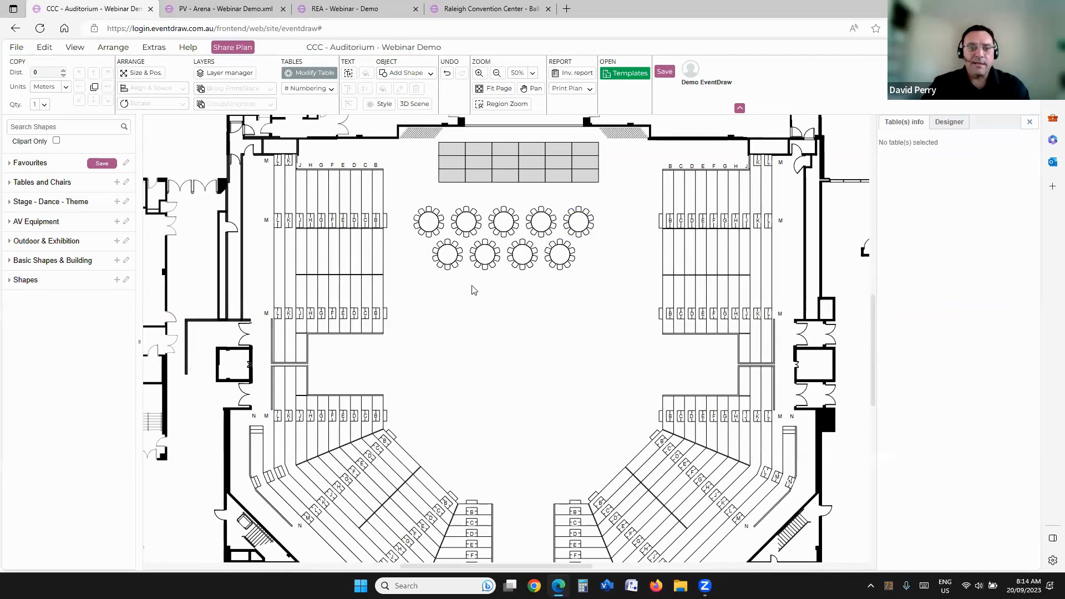
Step: Copy the two staggered table rows downward three times to fill the floor below the stage
left_click_drag(411, 197, 612, 311)
left_click(94, 99)
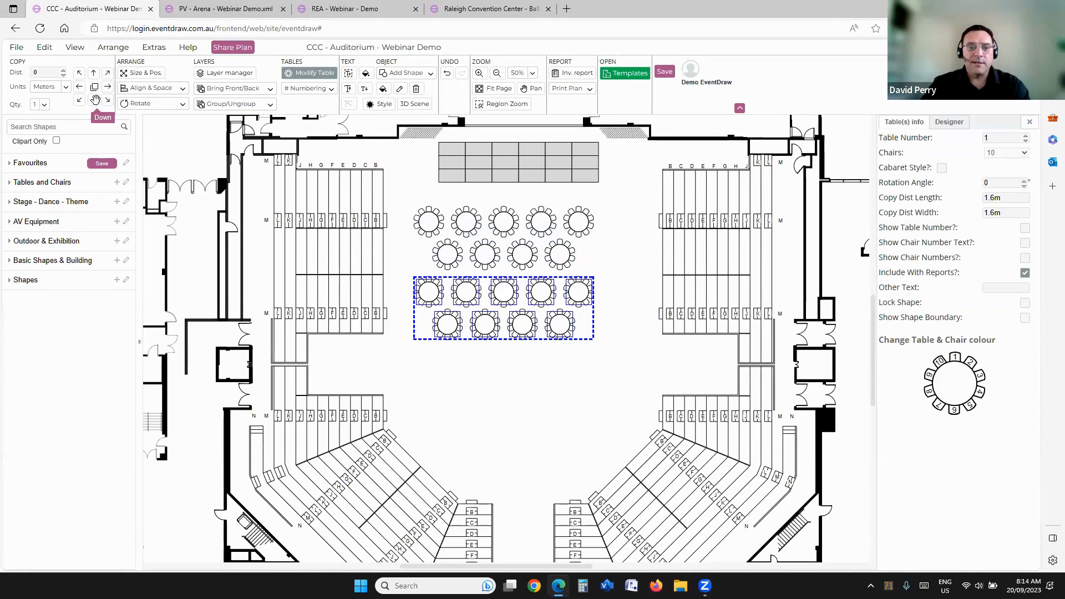
left_click(94, 100)
left_click(94, 100)
left_click(599, 252)
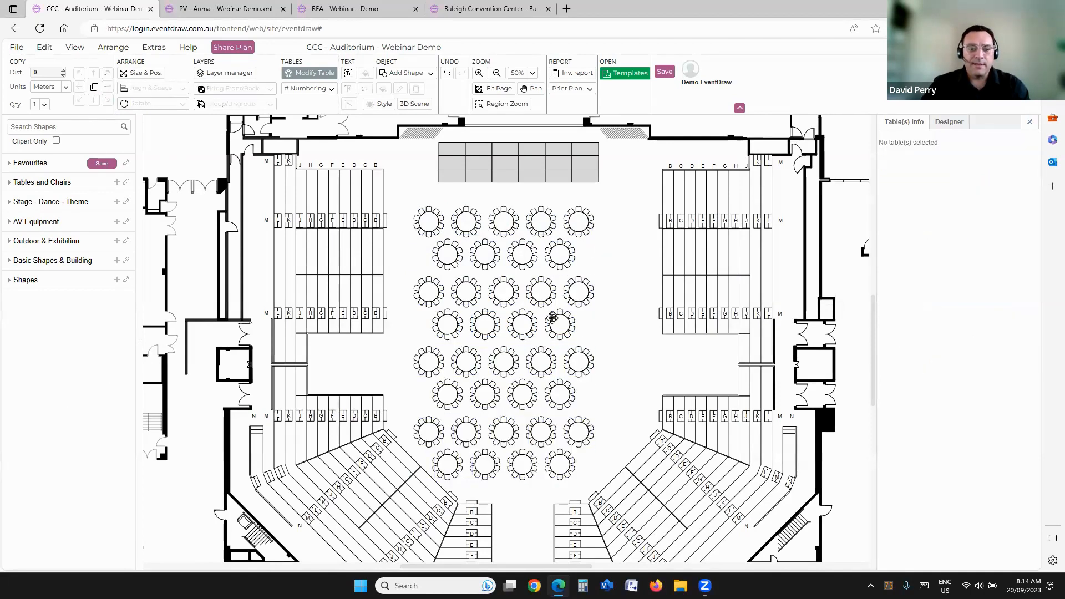
Step: Delete all the round tables from the auditorium floor
left_click_drag(407, 205, 616, 494)
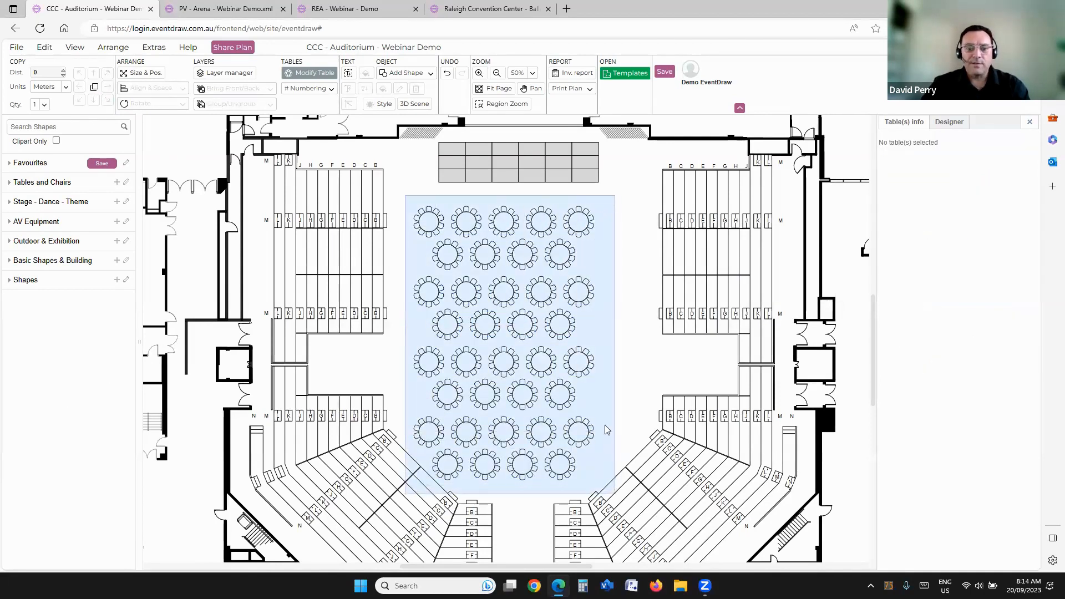
key("Delete")
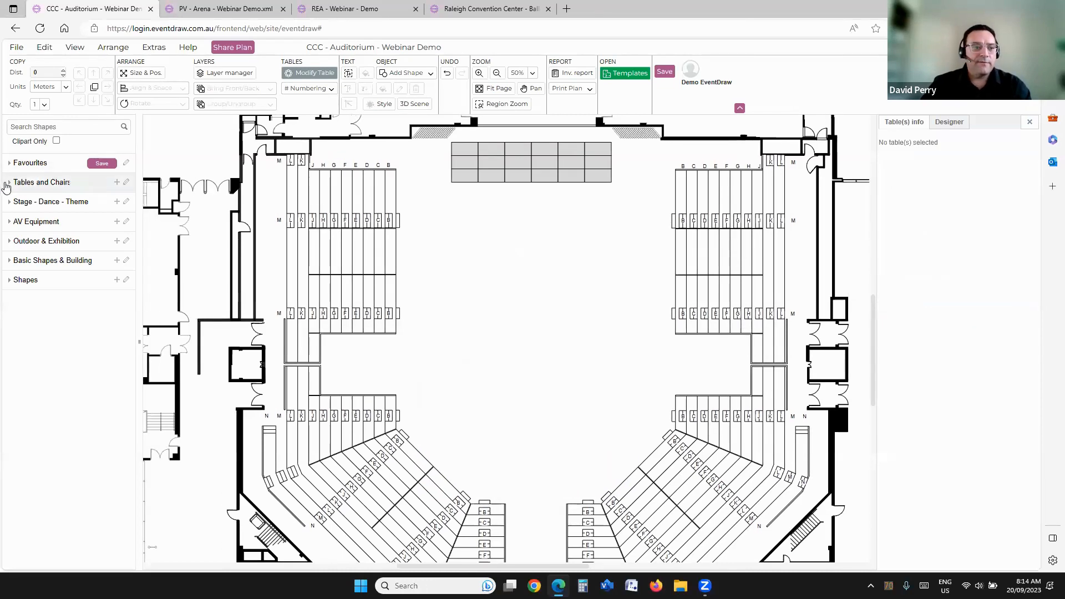
Step: Search the shapes for "1.8" and place a 1.8 m round table with chairs beside the stage
left_click(8, 183)
left_click(8, 183)
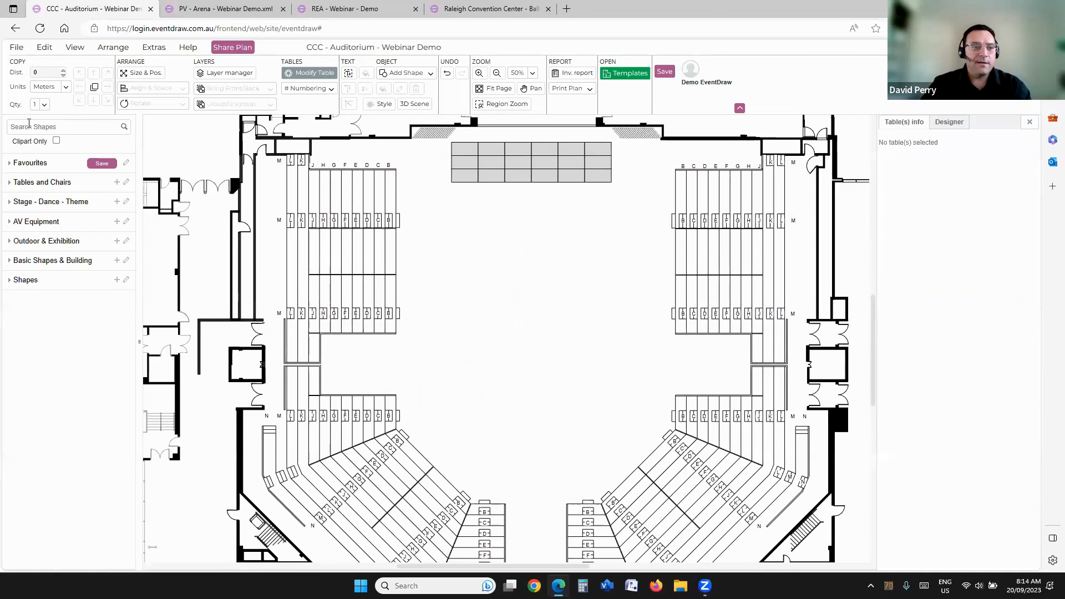
type("1.8")
mouse_move(19, 164)
left_click_drag(20, 164, 417, 156)
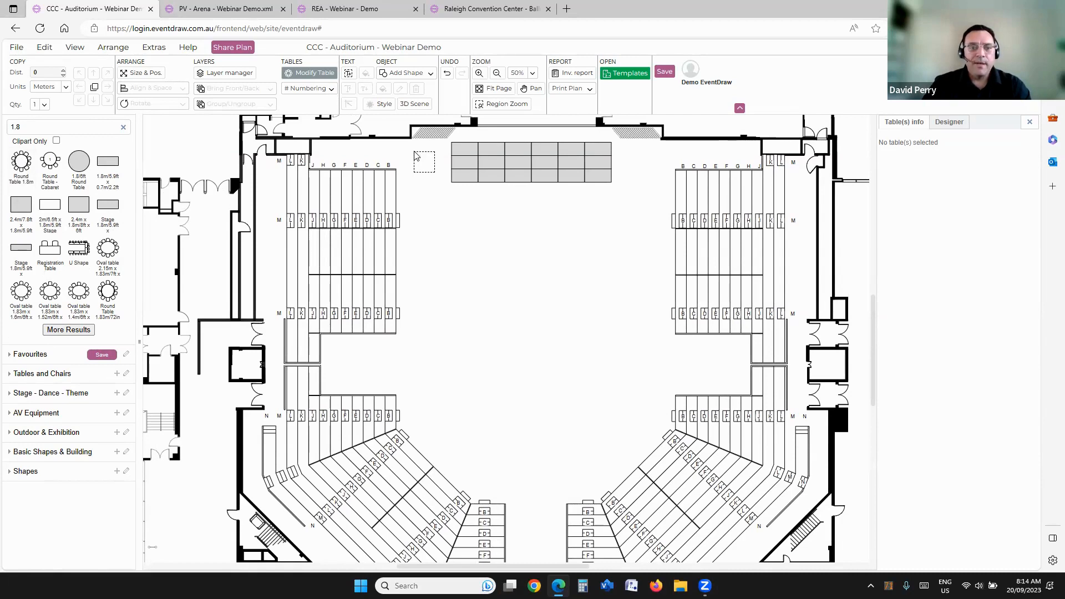
left_click_drag(416, 156, 417, 157)
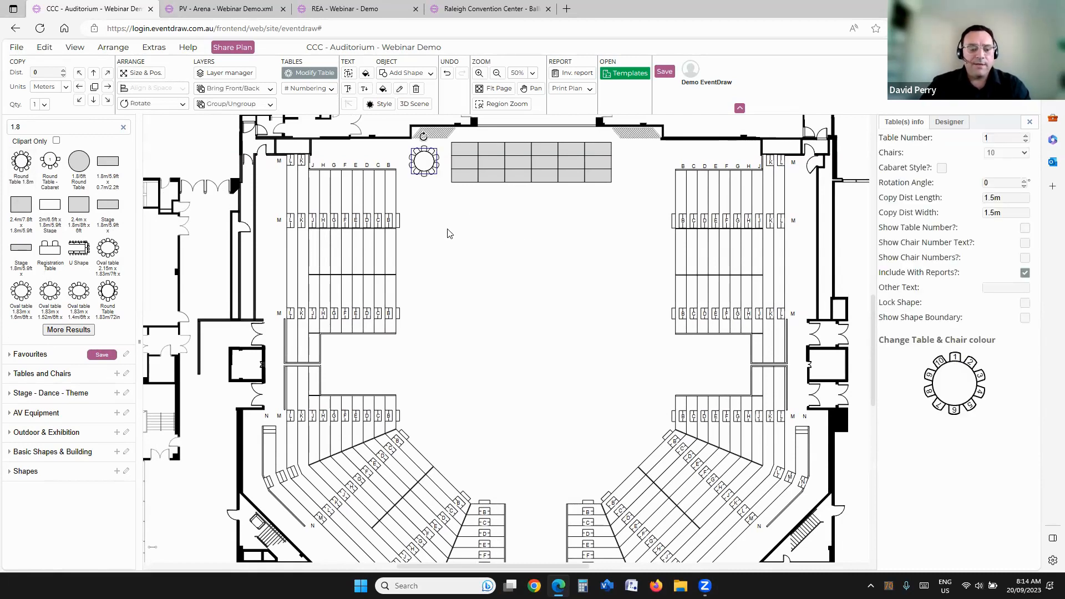
Step: Fill the floor below the stage with a 7 by 7 grid of the round table, and delete all but one table beside the stage
left_click_drag(430, 214, 666, 452)
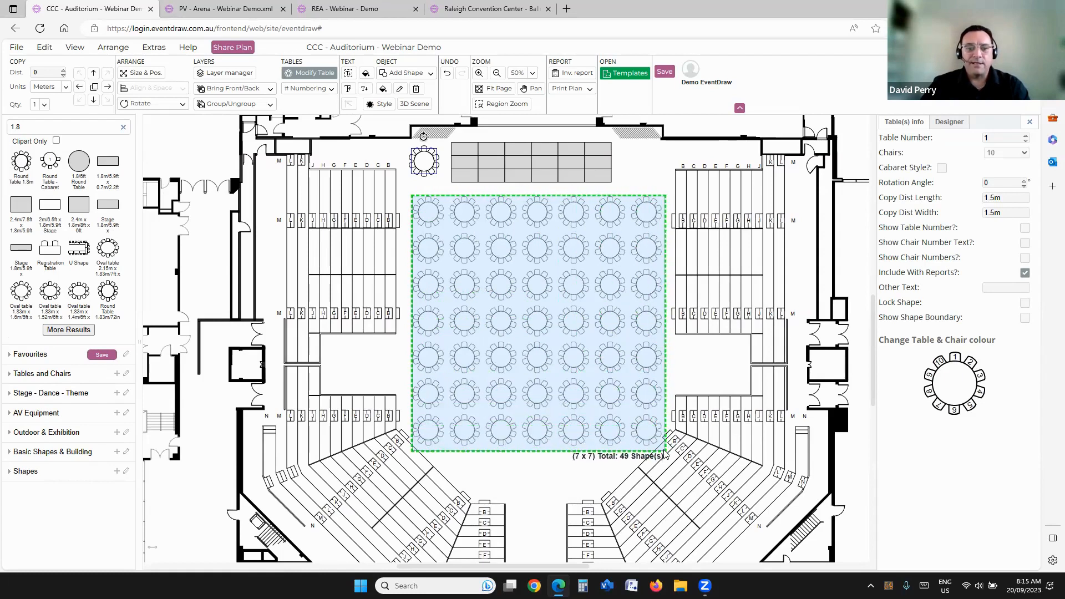
left_click(614, 290)
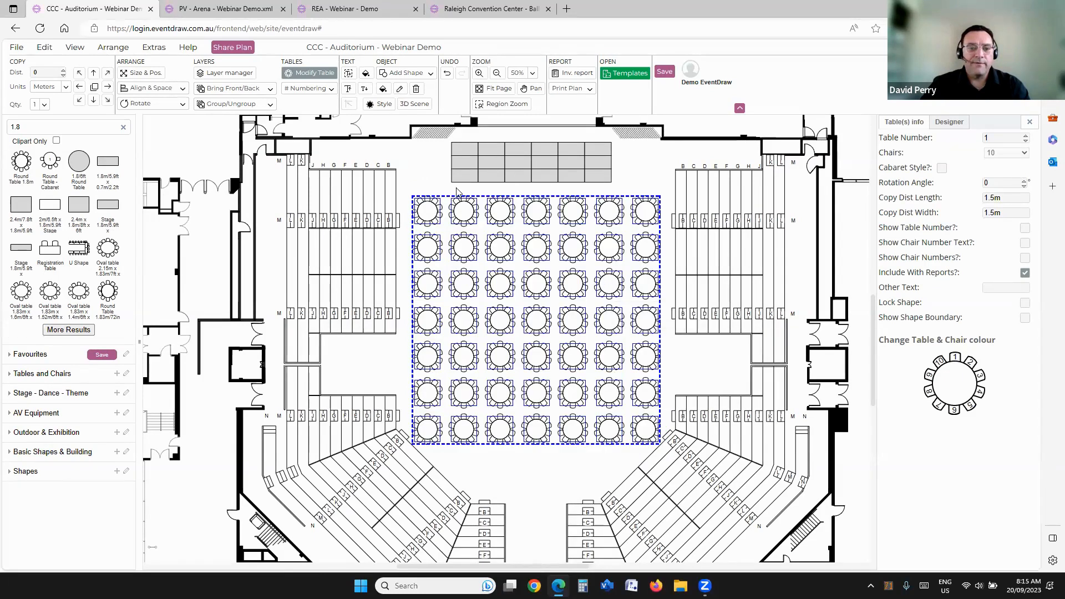
left_click_drag(423, 216, 674, 458)
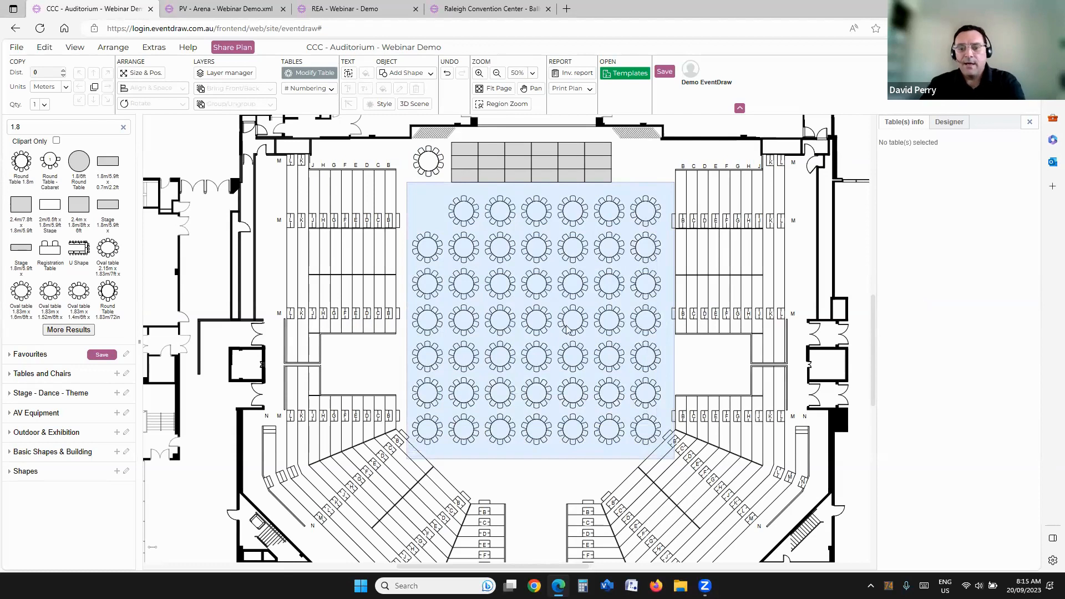
key("Delete")
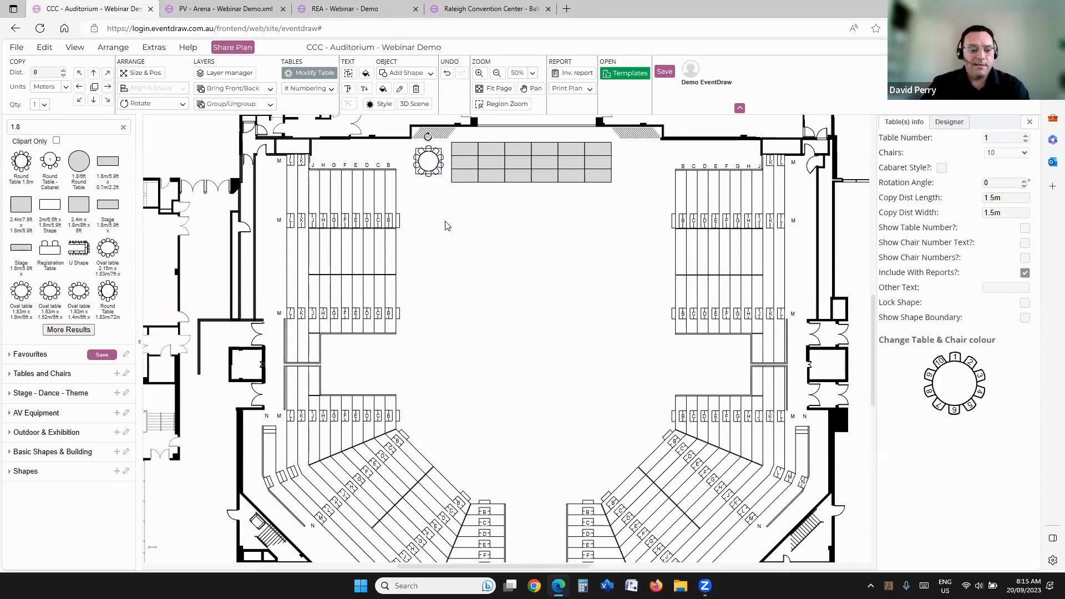
Step: Fill the floor with a 7 by 7 grid from the remaining round table again, and clear the grid except for one table by the stage
left_click_drag(408, 193, 664, 452)
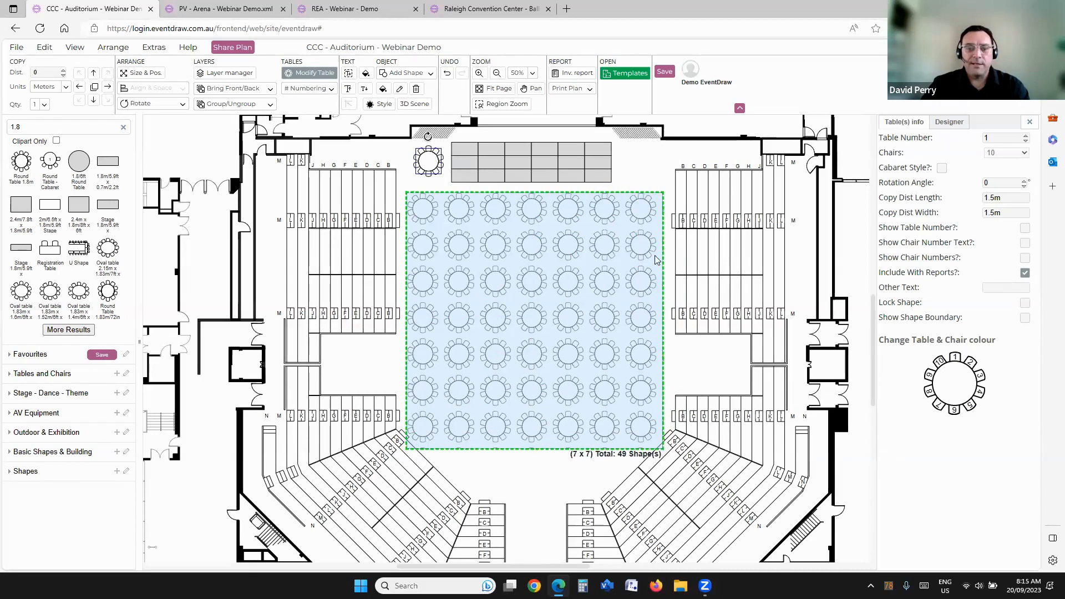
left_click(643, 214)
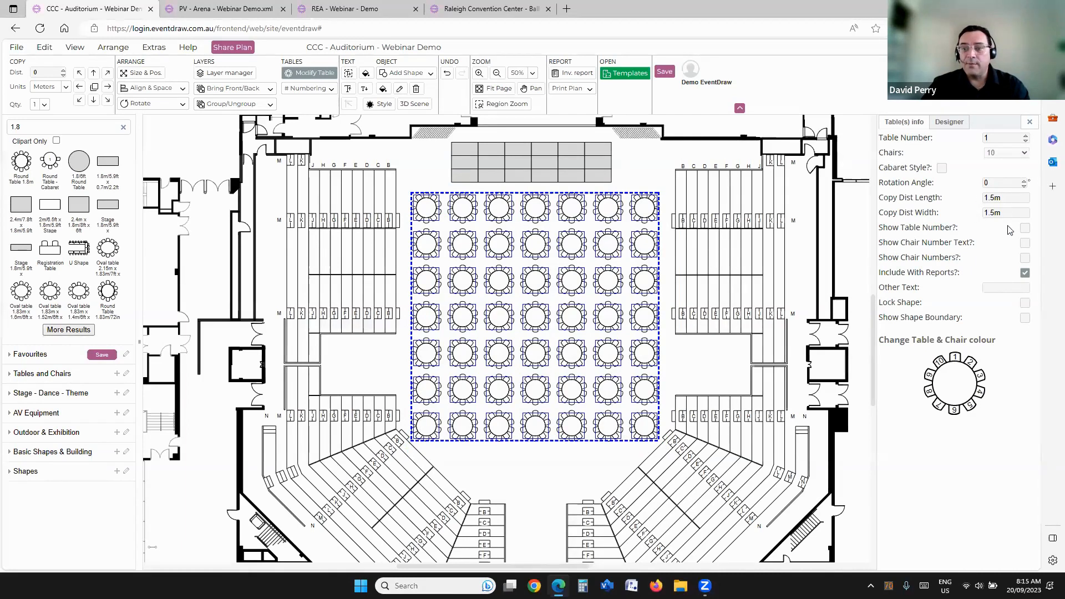
left_click(413, 185)
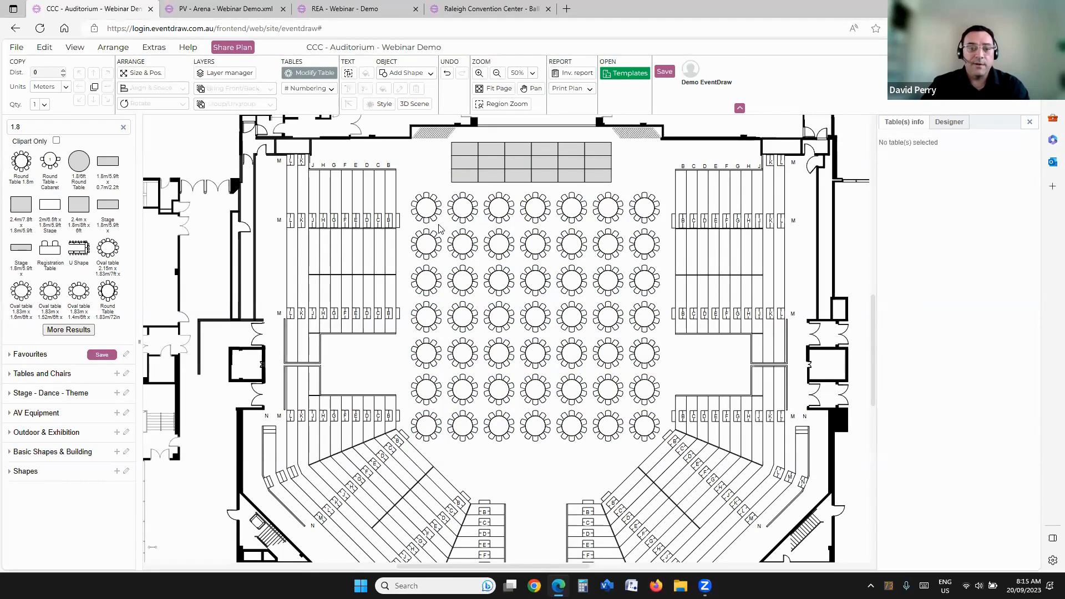
left_click_drag(420, 216, 591, 385)
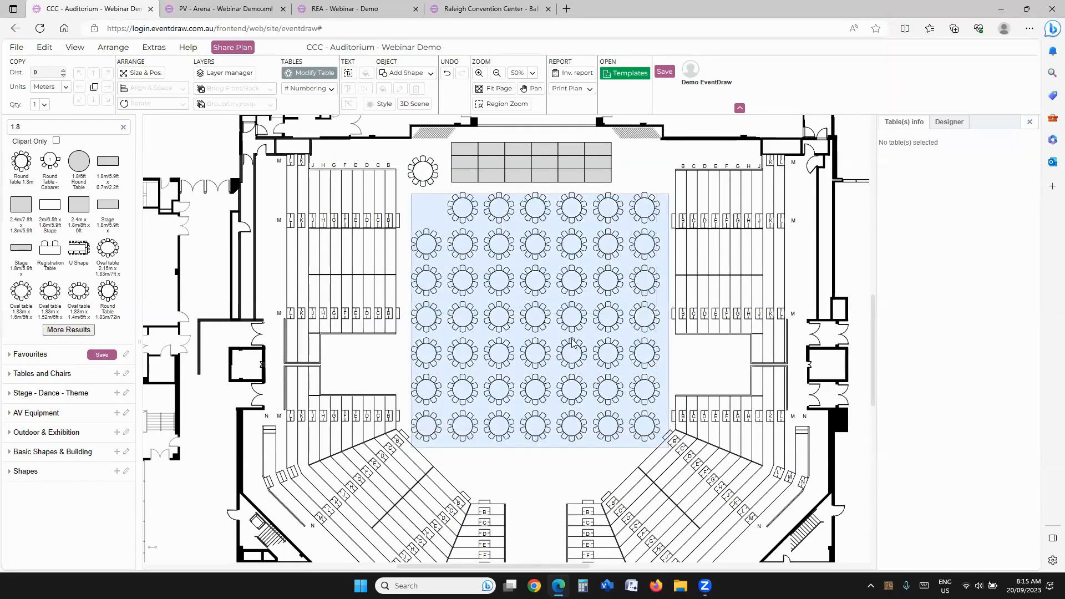
key("Delete")
left_click_drag(426, 171, 428, 168)
left_click(449, 234)
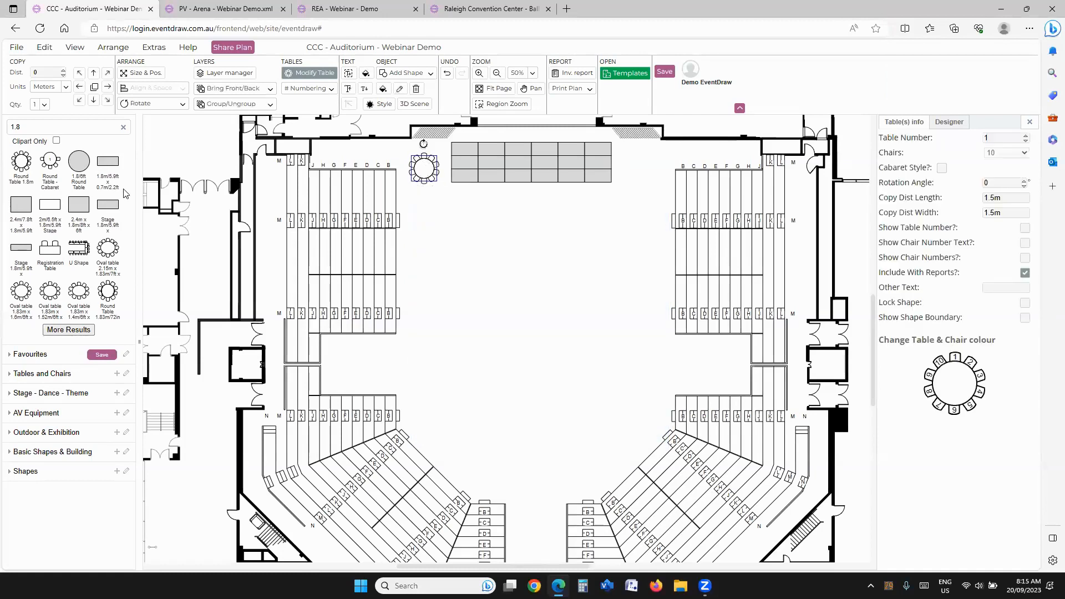
Step: Search the shapes for "banqu", place a single Banquet Chair on the floor below the round table, and delete that table
left_click_drag(25, 127, 1, 122)
type("b")
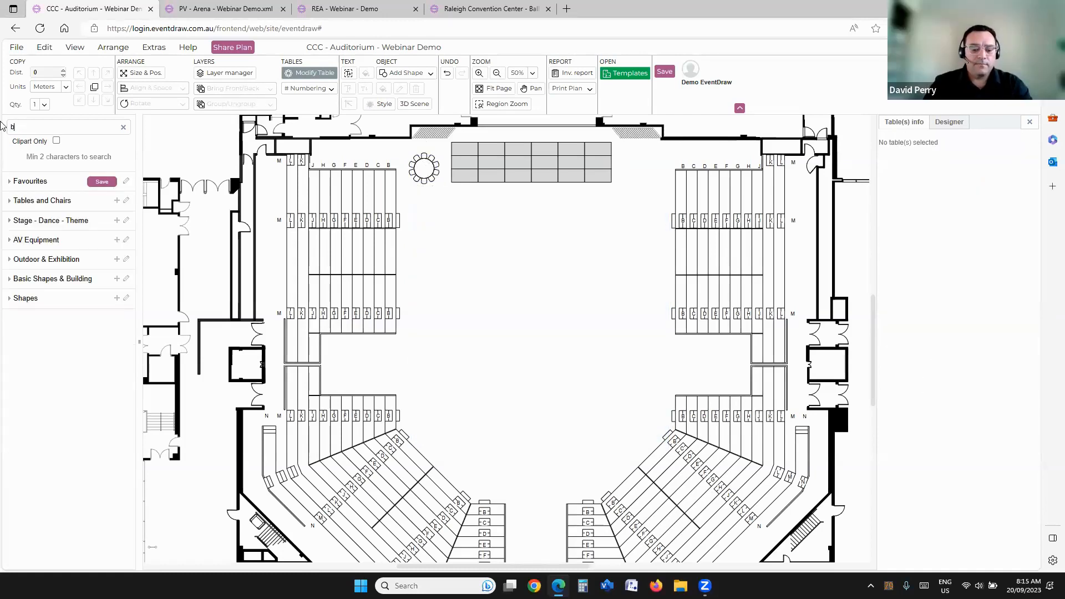
type("anqu")
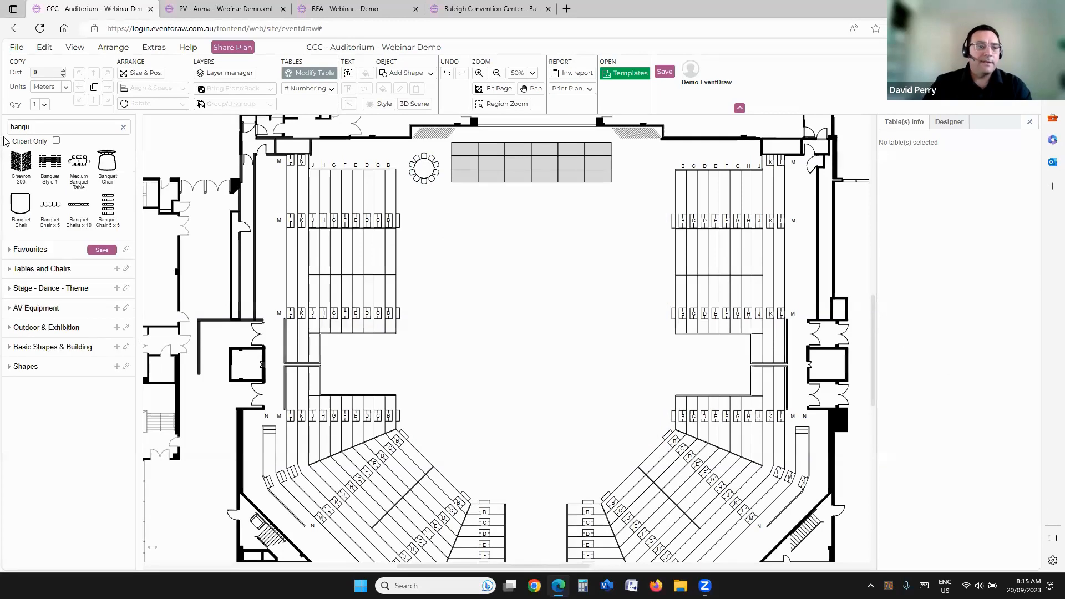
left_click(426, 167)
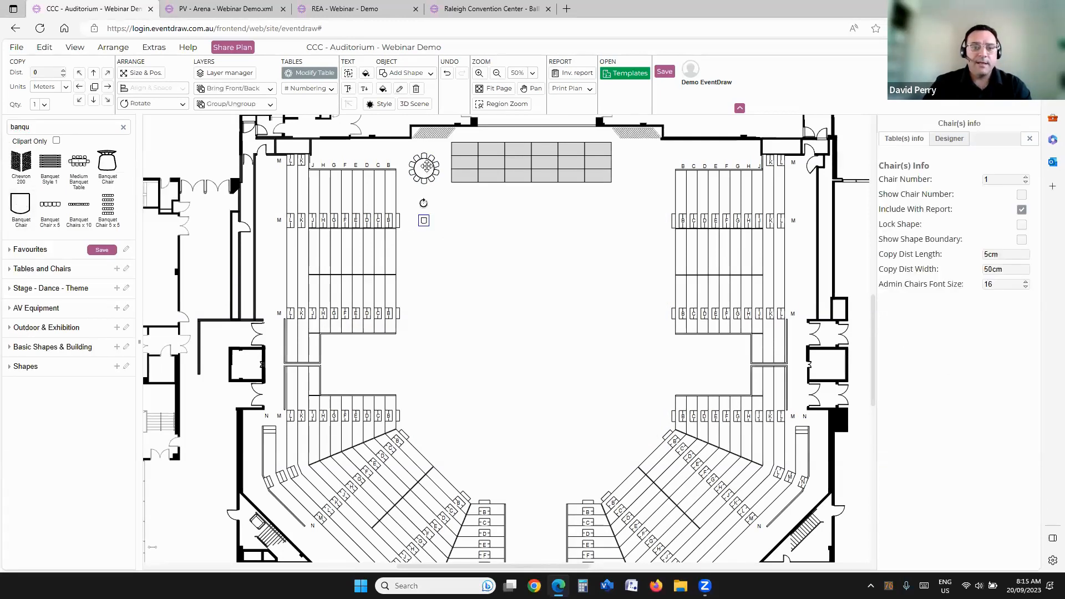
left_click(426, 166)
key("Delete")
left_click(425, 222)
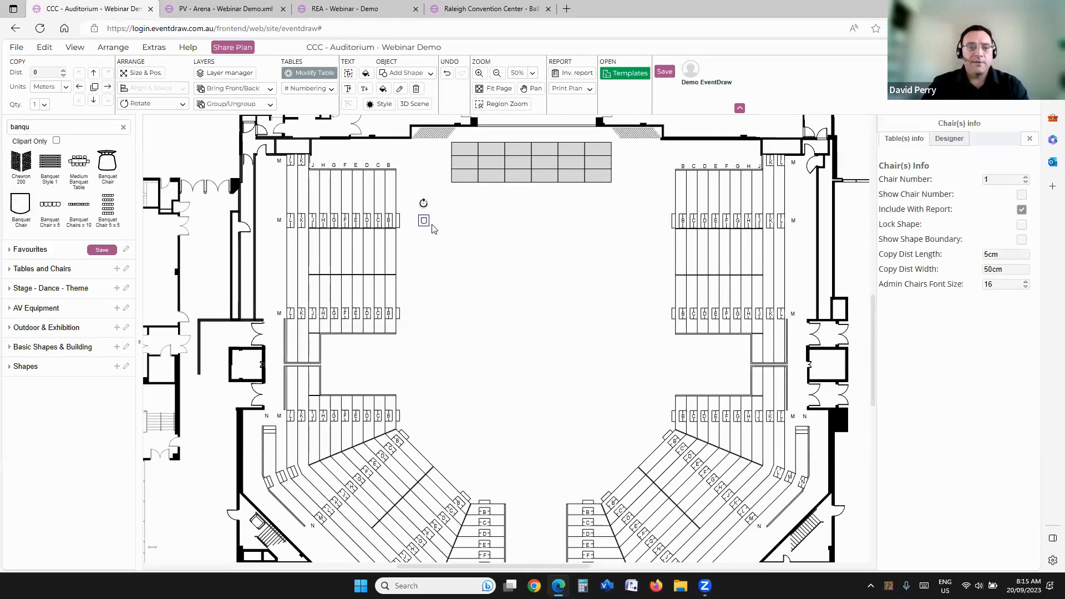
Step: Move the banquet chair closer to the stage and fill the floor below with a 41 by 16 grid of chairs
scroll(434, 229, "up", 2)
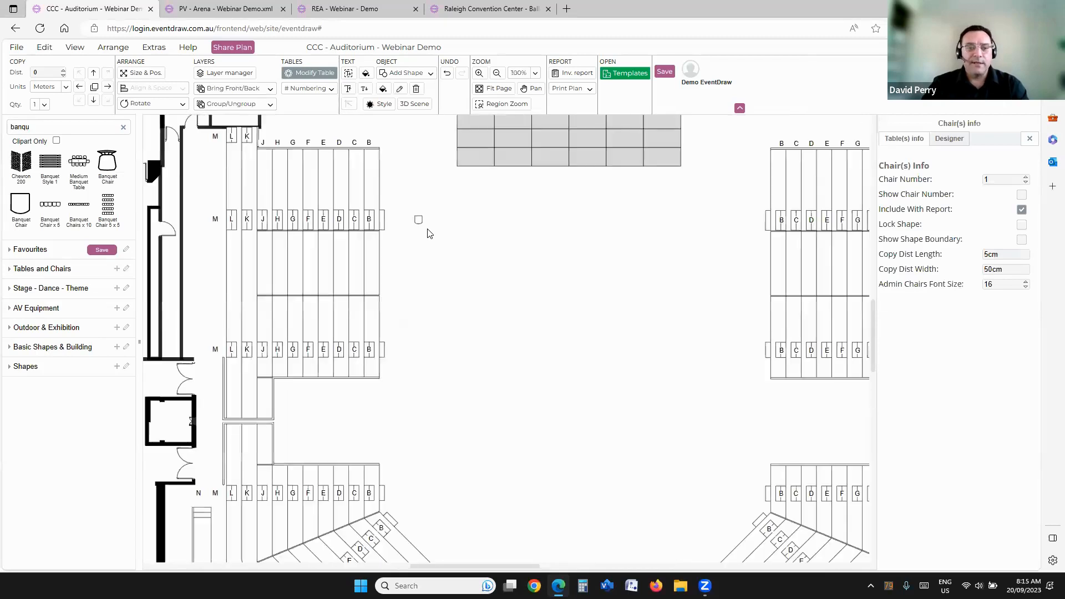
scroll(429, 233, "down", 2)
left_click(428, 239)
left_click(423, 222)
left_click_drag(422, 222, 414, 179)
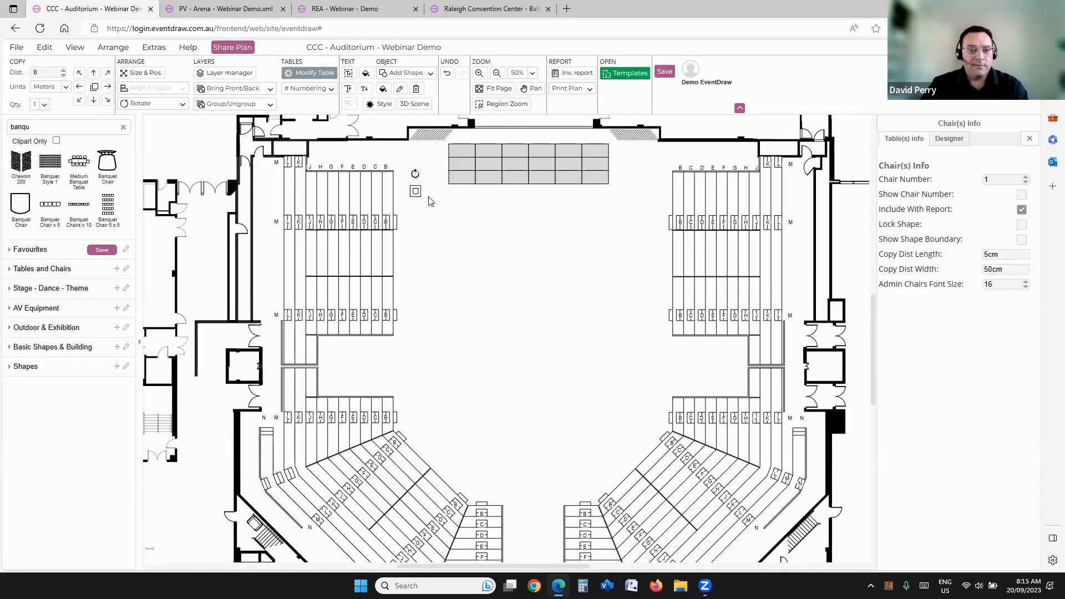
left_click_drag(416, 210, 591, 317)
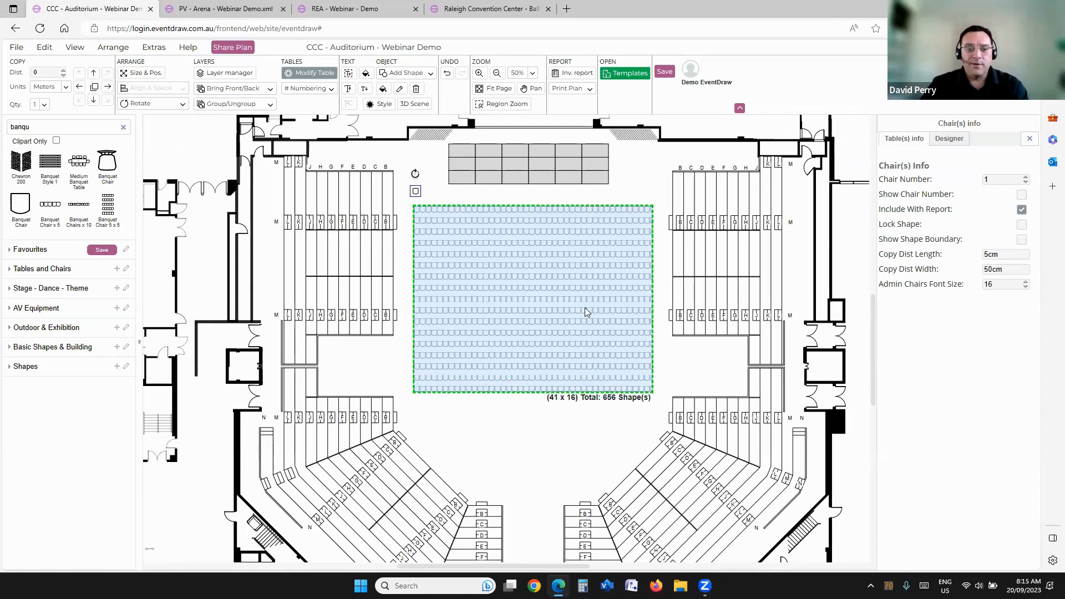
left_click_drag(586, 311, 585, 311)
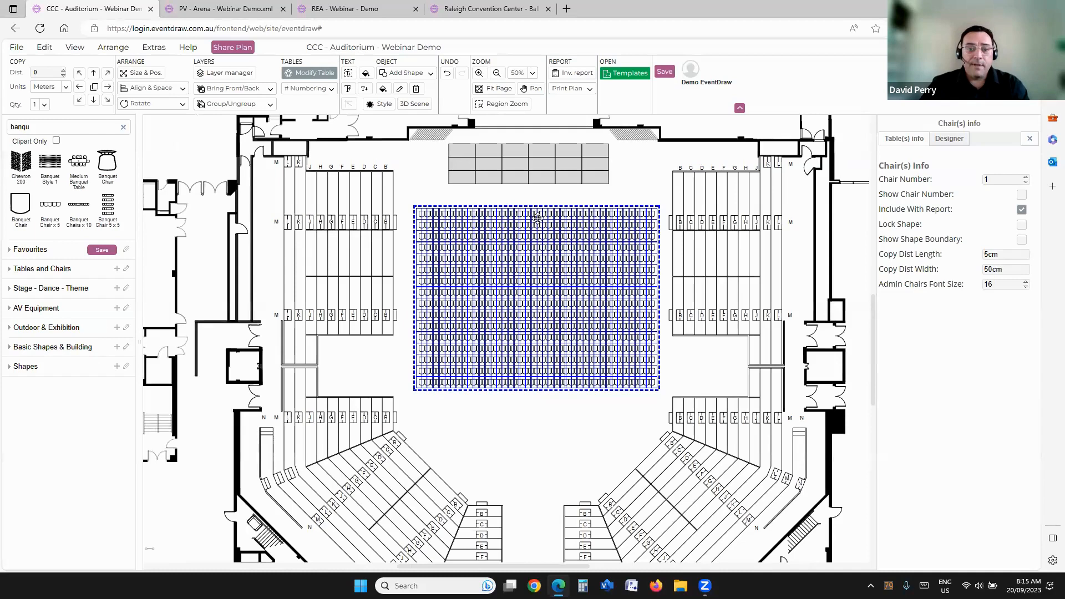
Step: Centre the block of banquet chairs below the stage and open the inventory report
left_click_drag(534, 215, 529, 215)
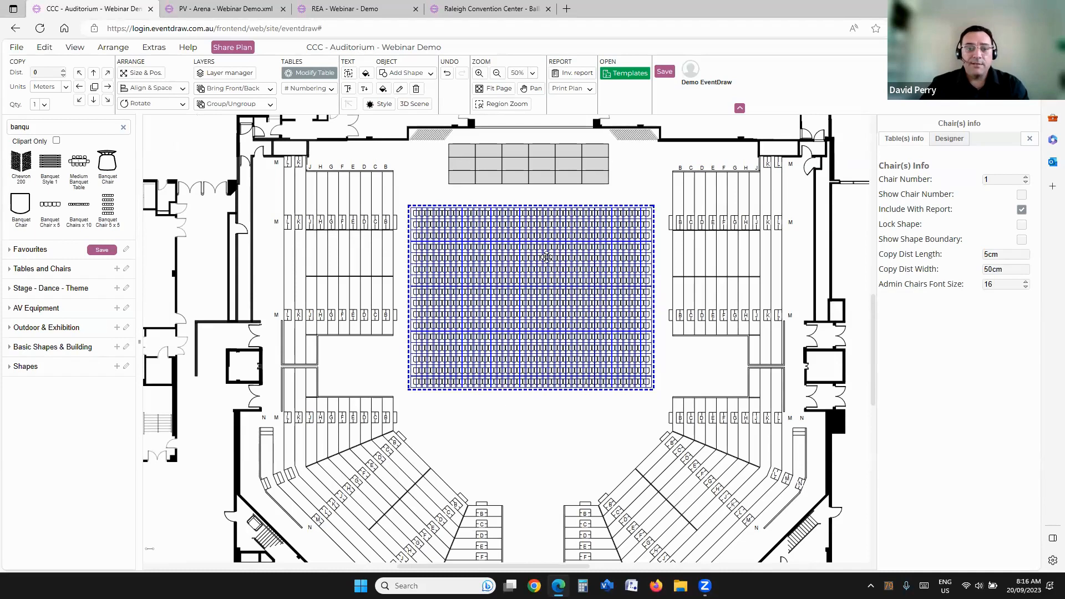
left_click(575, 72)
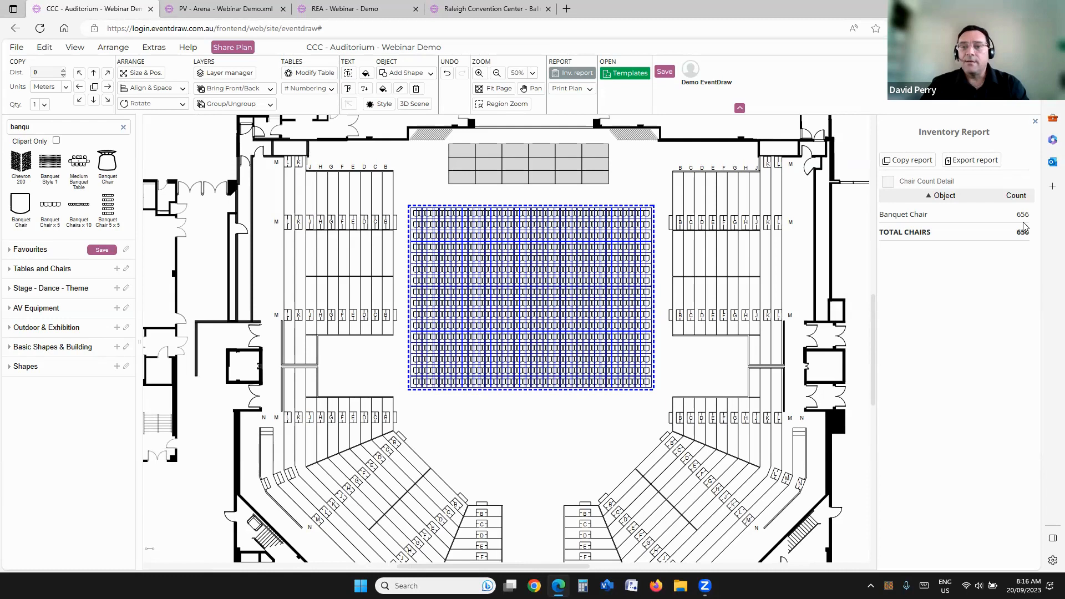
left_click(458, 202)
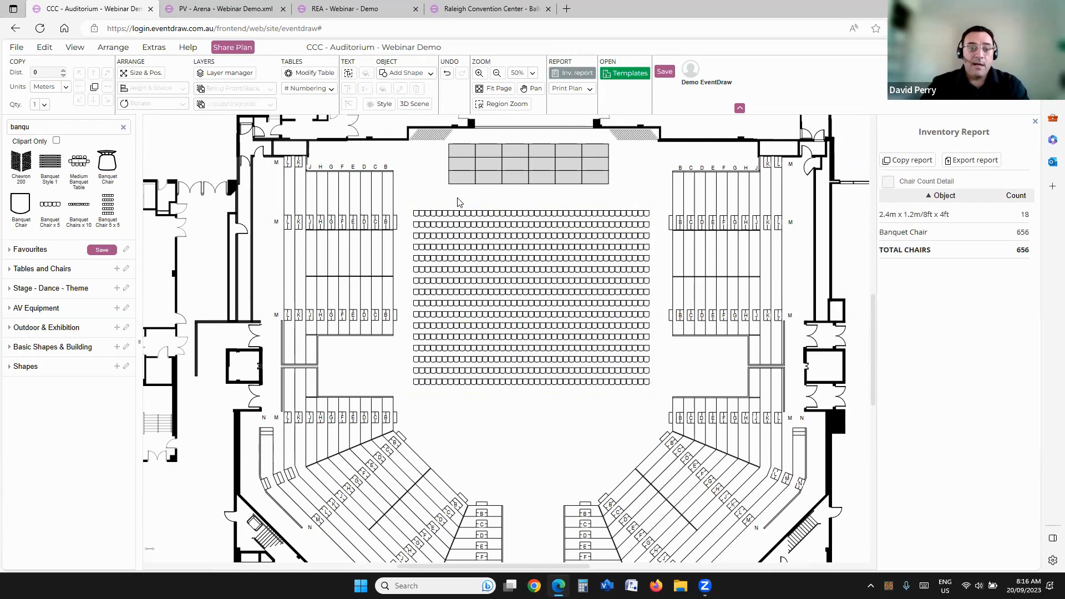
Step: Cut three aisles through the chair block by deleting two columns towards each side and three columns in the middle
left_click_drag(447, 205, 461, 404)
key("Delete")
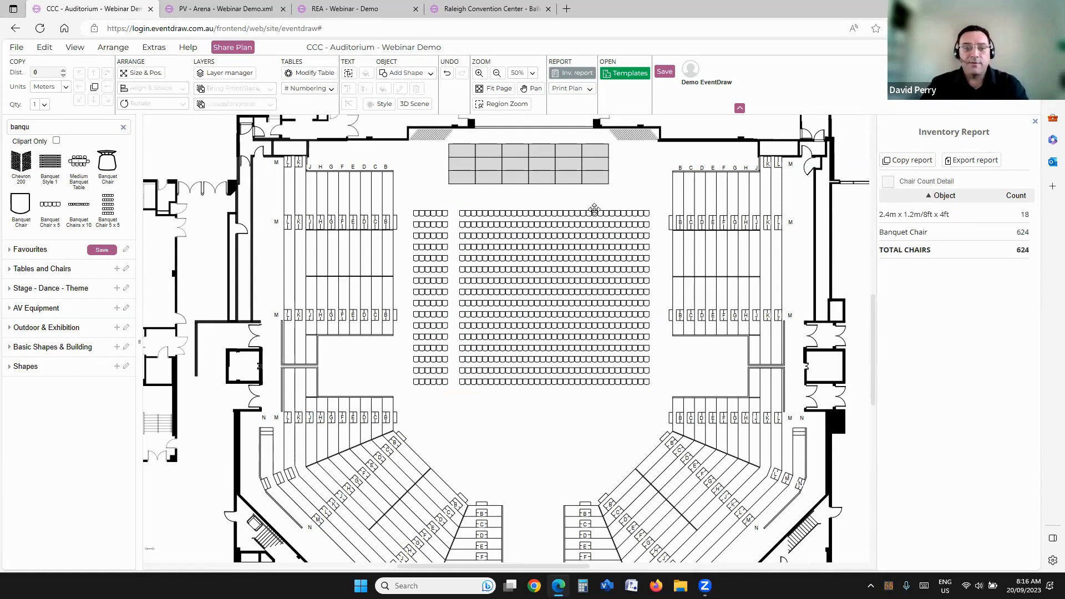
left_click_drag(614, 277, 620, 405)
key("Delete")
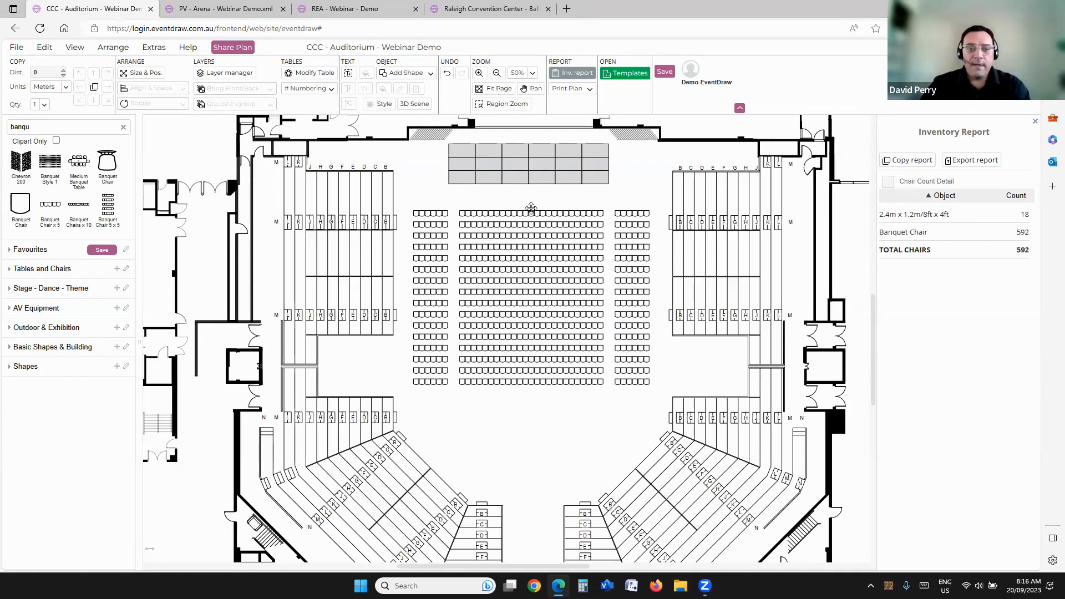
left_click_drag(523, 207, 541, 403)
key("Delete")
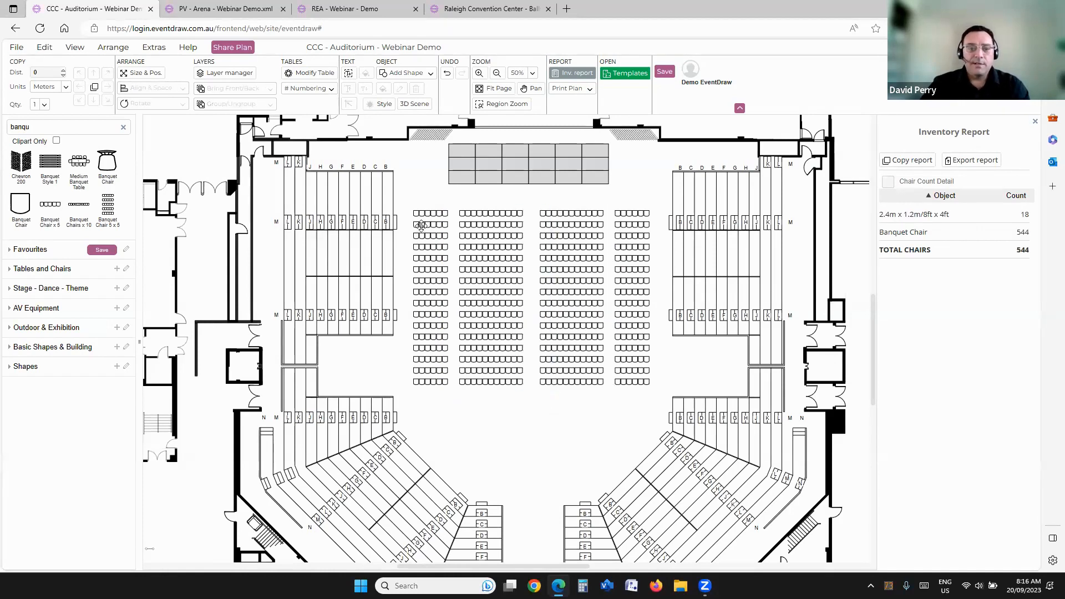
Step: Check the chair count for the selected seating block, inspect the layout, and highlight all Banquet Chairs from the inventory report
left_click_drag(409, 196, 659, 412)
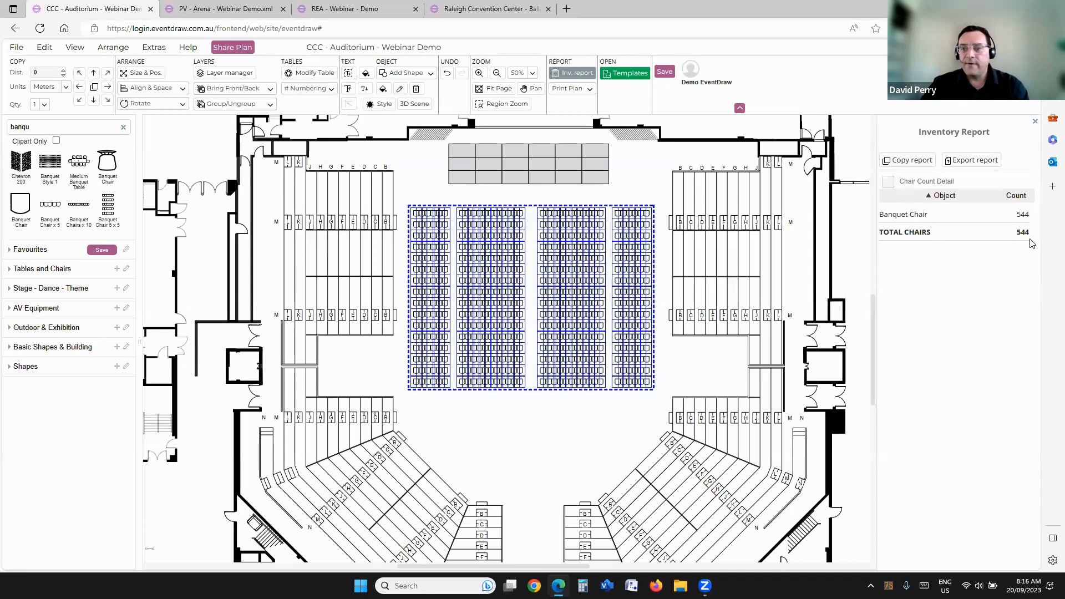
left_click(635, 191)
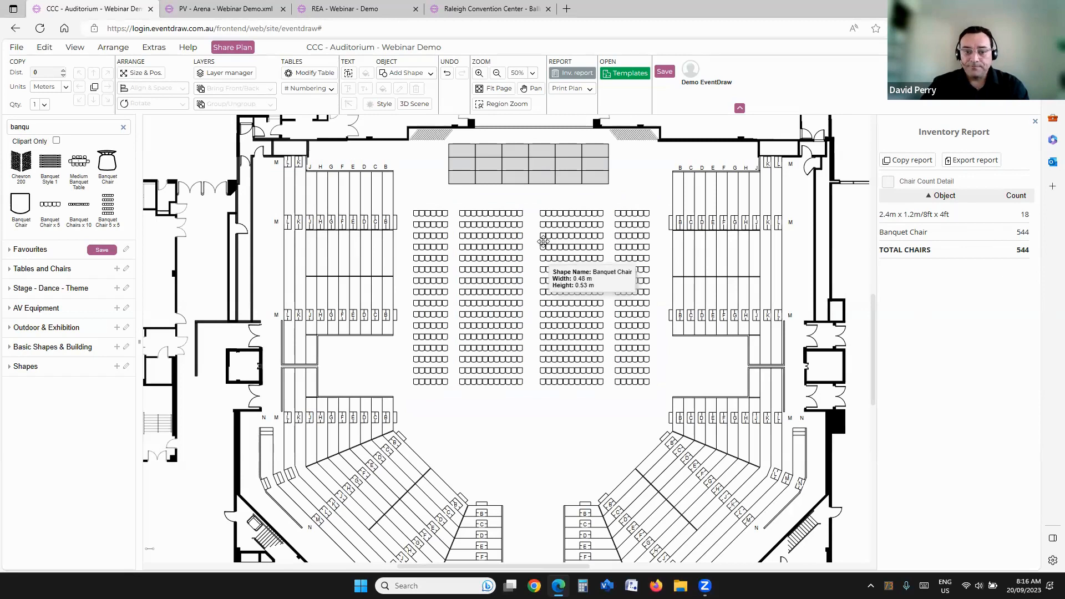
scroll(537, 238, "up", 2)
scroll(534, 222, "up", 1)
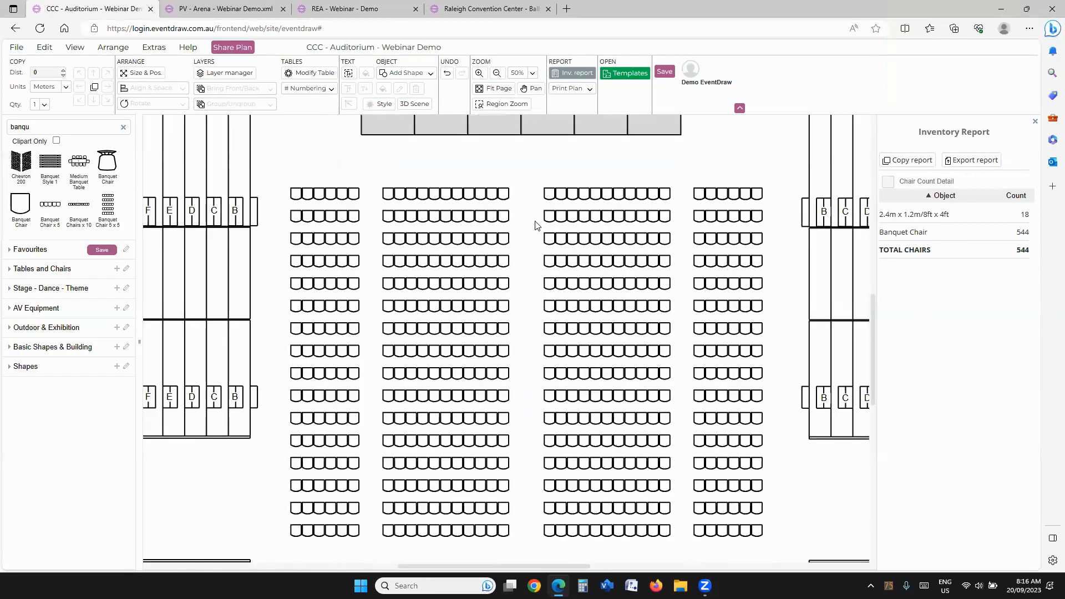
scroll(569, 209, "up", 1)
scroll(568, 210, "down", 2)
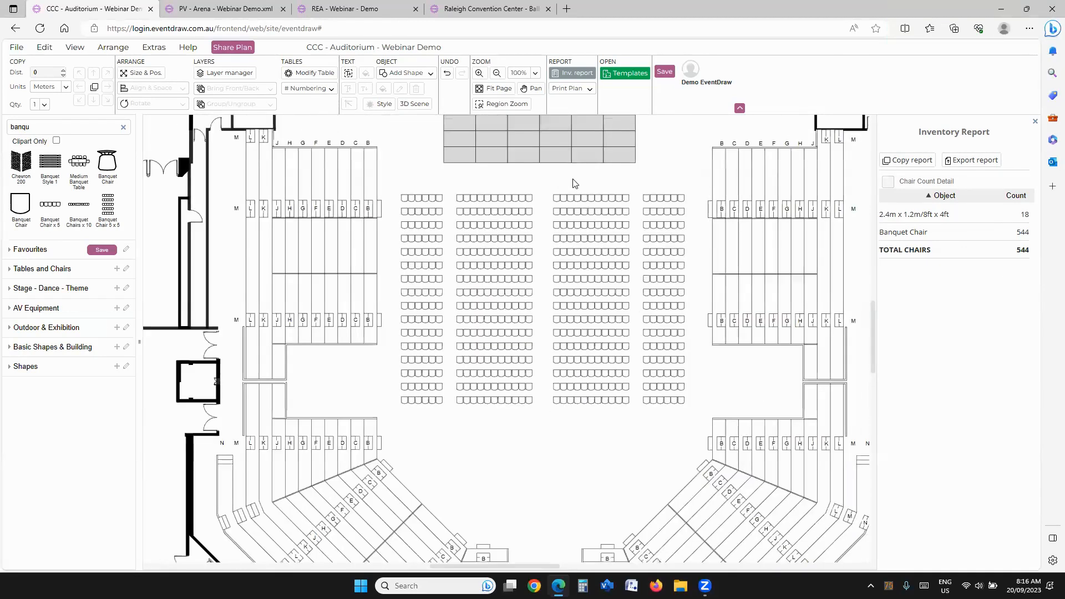
scroll(590, 190, "down", 2)
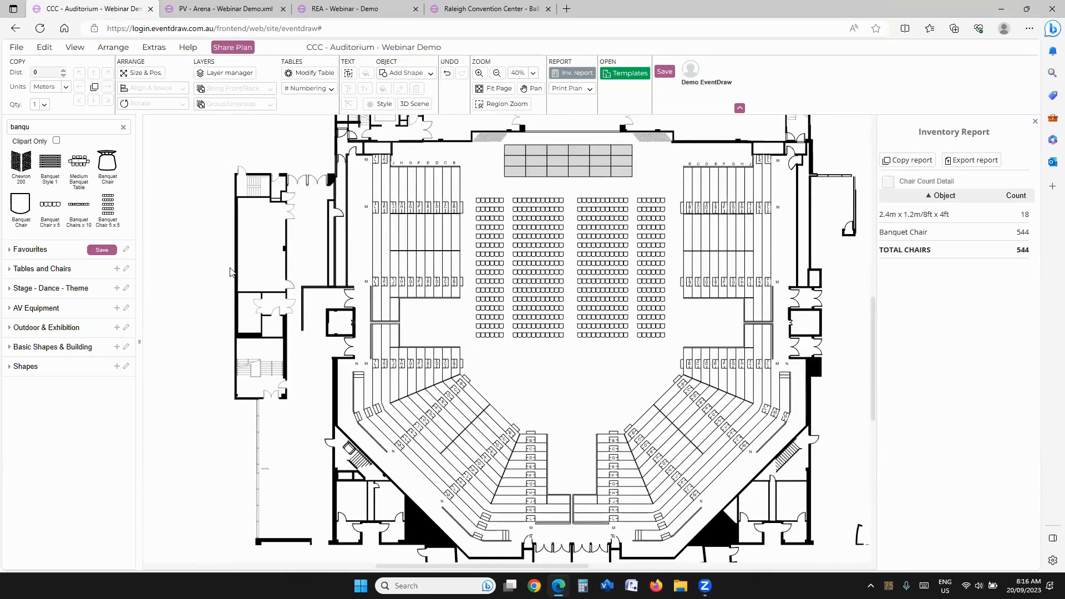
left_click(901, 233)
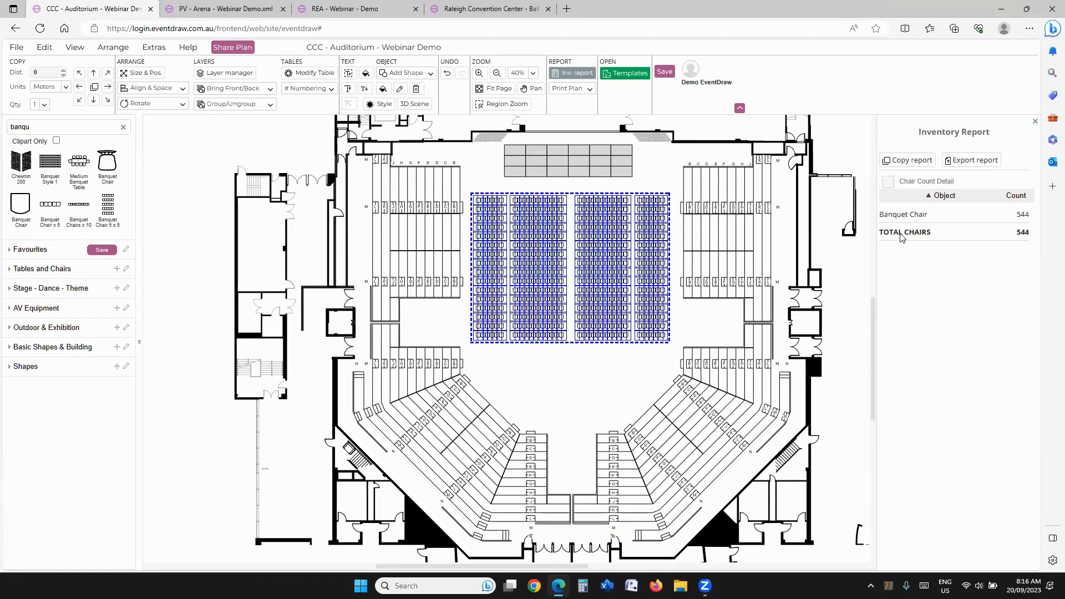
left_click(632, 379)
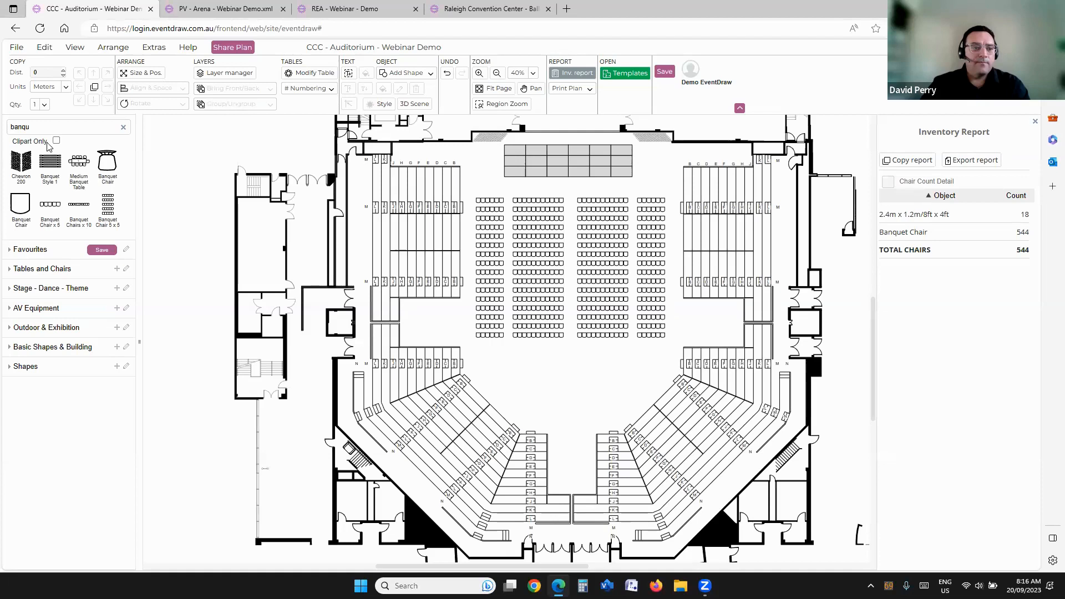
Step: Search the shapes for "bar" and scatter several High Bar Table 0.48m/18in round shapes over the open floor behind the chairs
double_click(38, 126)
type("bar")
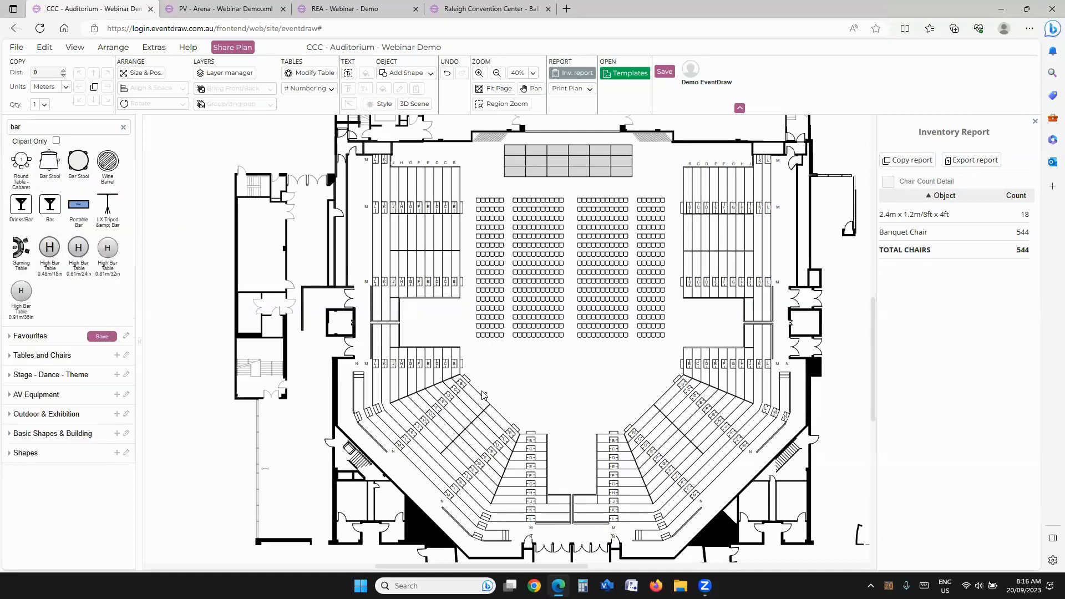
left_click_drag(497, 388, 716, 298)
scroll(495, 386, "up", 5)
left_click(585, 324, "shift")
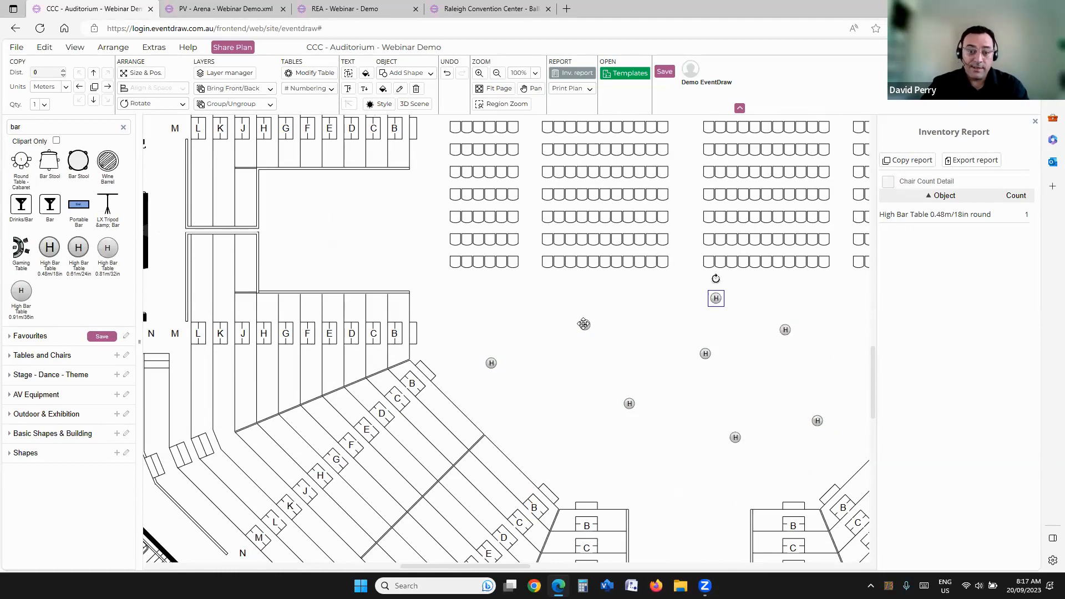
Step: Reposition two of the high bar tables on the open floor behind the chairs
left_click_drag(585, 325, 642, 328, "ctrl")
left_click_drag(491, 363, 476, 294, "ctrl")
left_click(520, 401)
Step: Select all High Bar Table 0.48m/18in round items from the inventory report and apply the light blue style
scroll(499, 350, "down", 5)
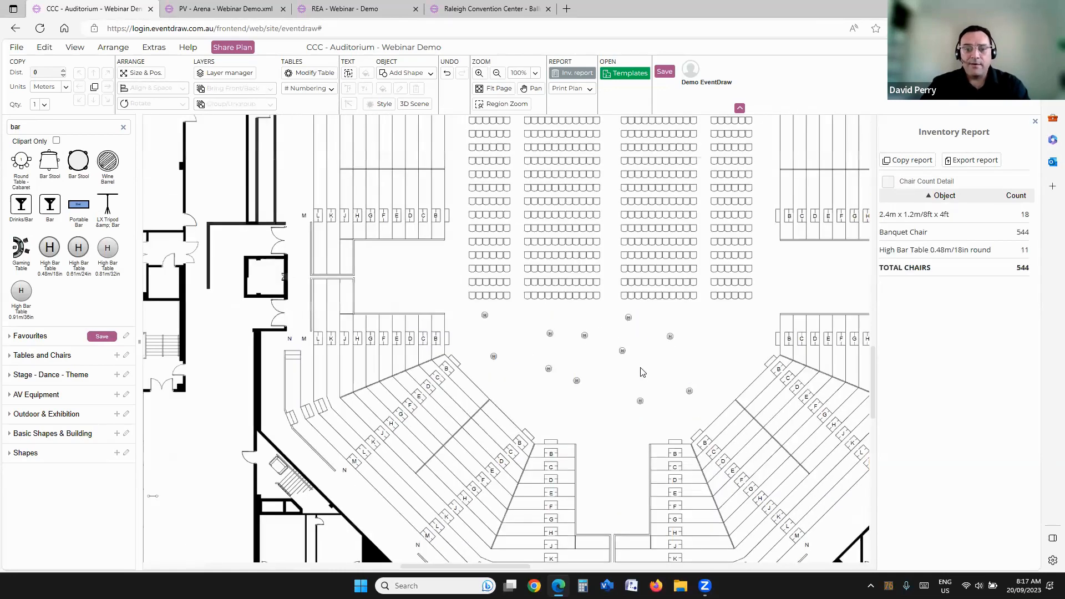
left_click(905, 251)
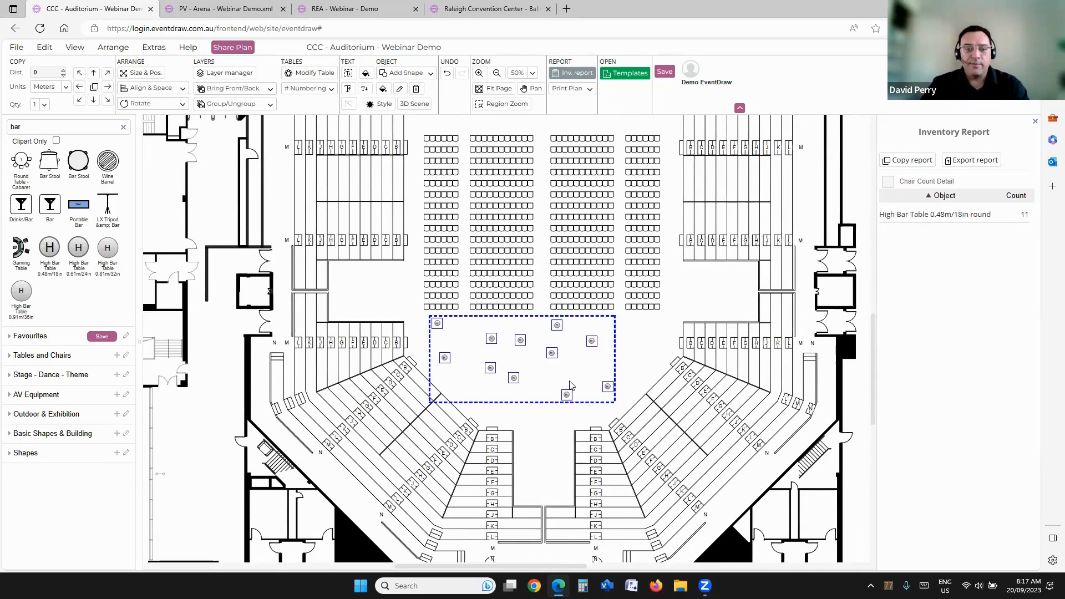
left_click(371, 106)
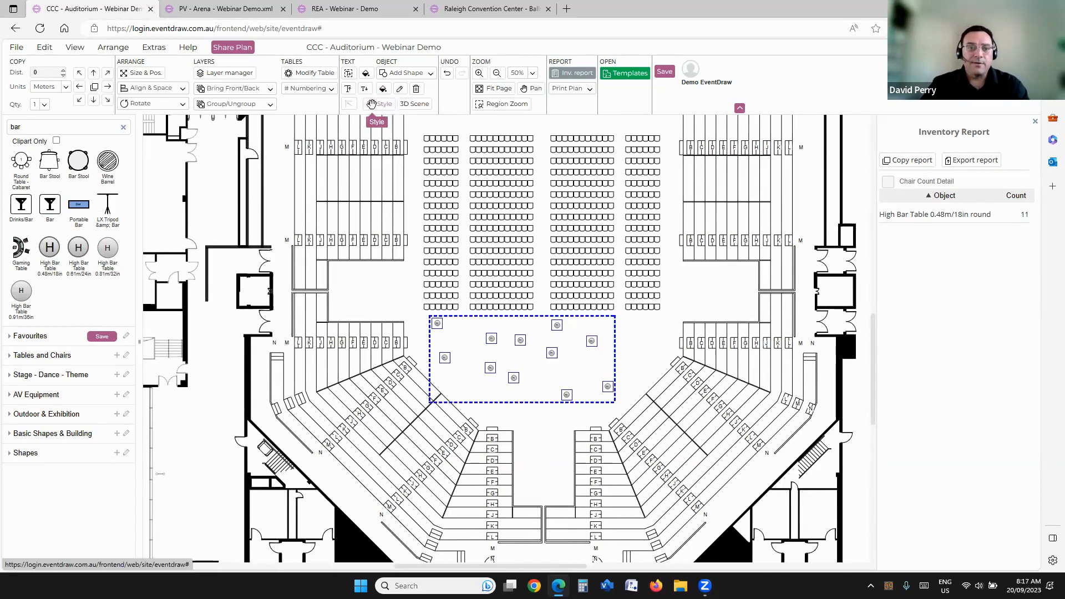
left_click(966, 153)
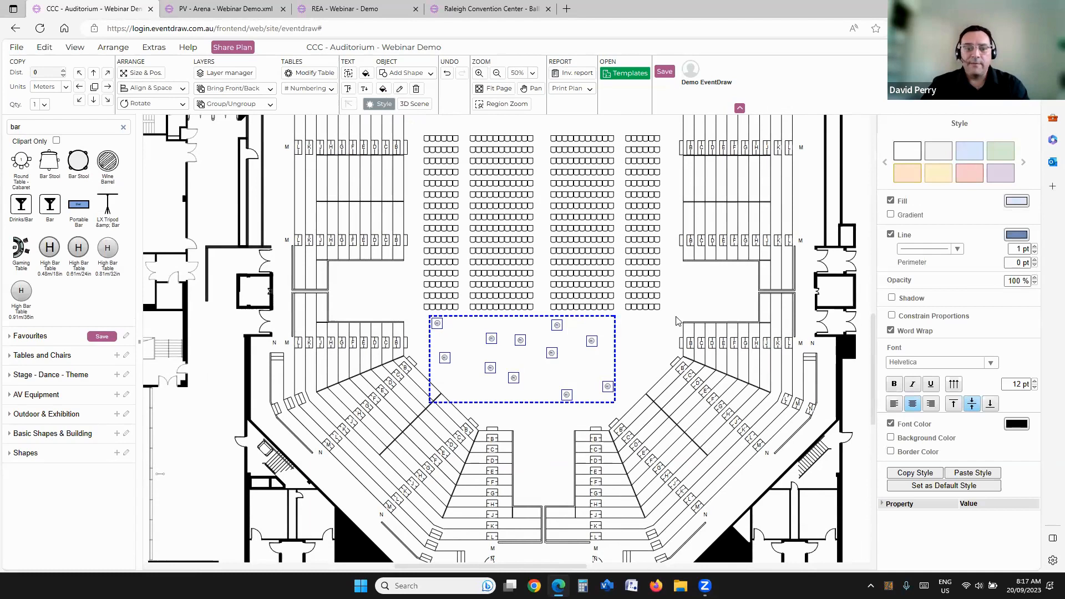
left_click(587, 353)
scroll(587, 353, "up", 3)
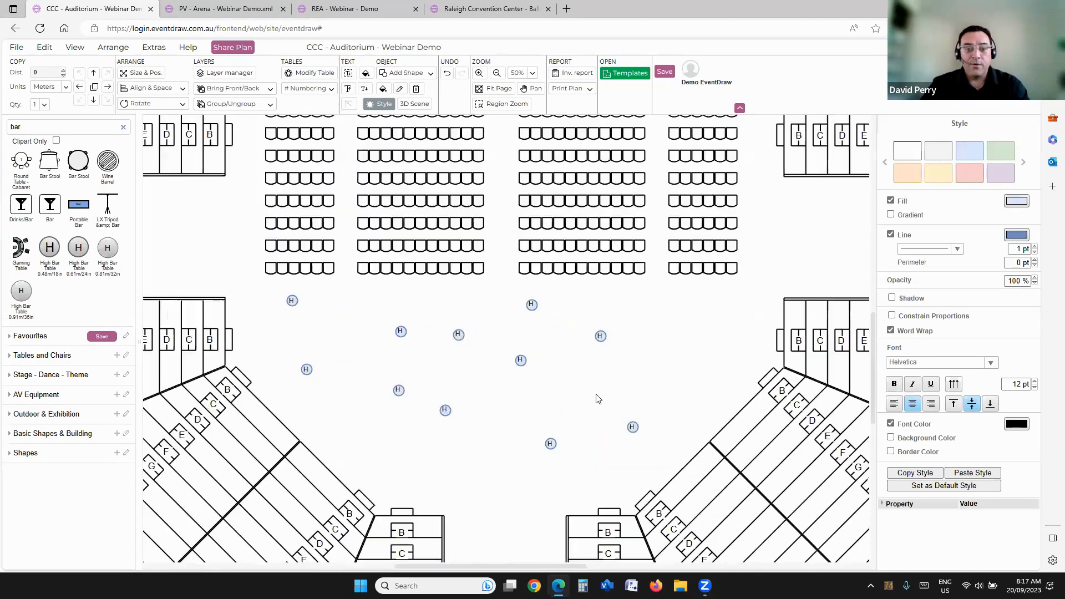
Step: Delete all the high bar tables from the floor behind the chairs and clear the "bar" shape search
left_click(597, 399)
key("Delete")
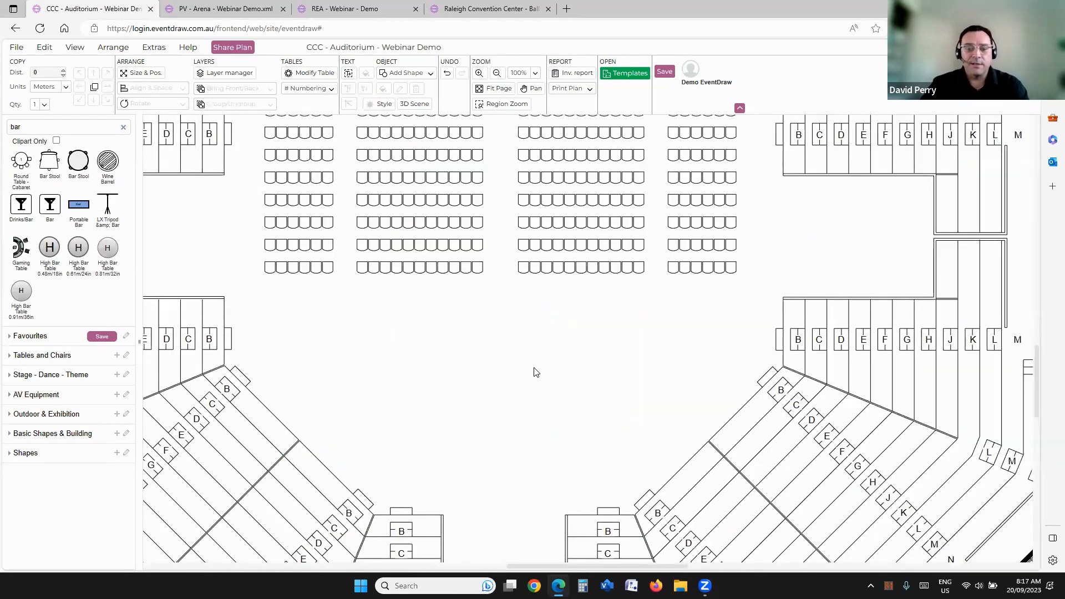
scroll(560, 344, "down", 4)
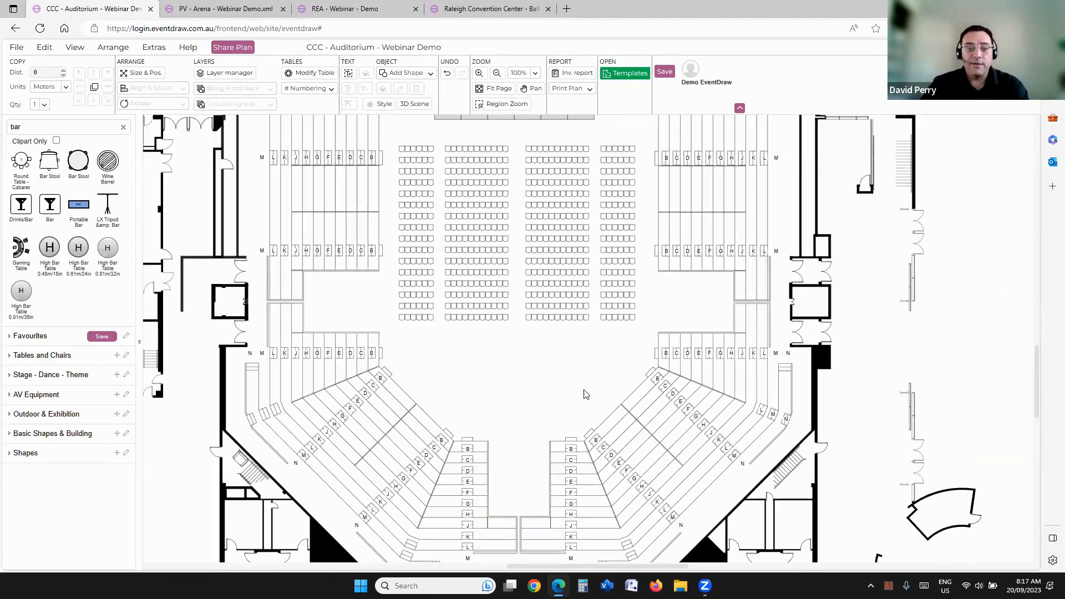
scroll(518, 219, "up", 3)
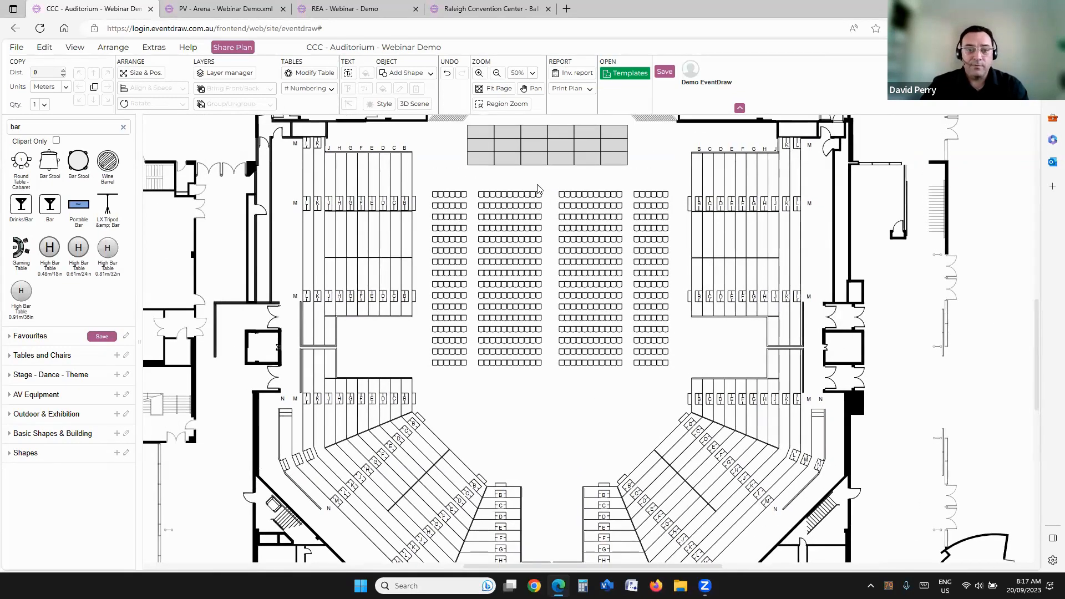
scroll(552, 193, "up", 1)
scroll(530, 200, "down", 1)
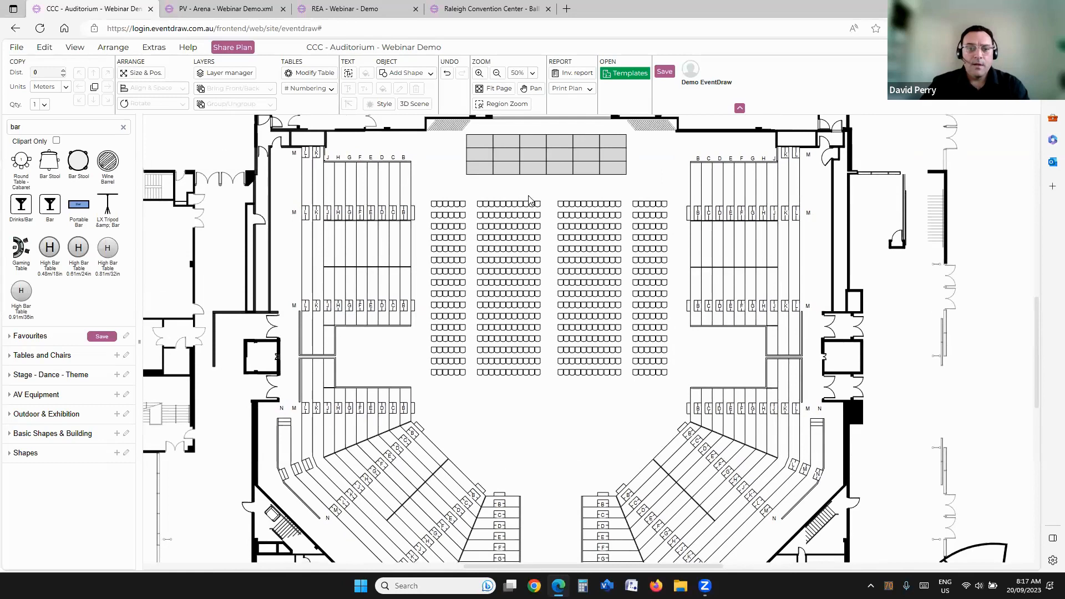
scroll(514, 256, "down", 1)
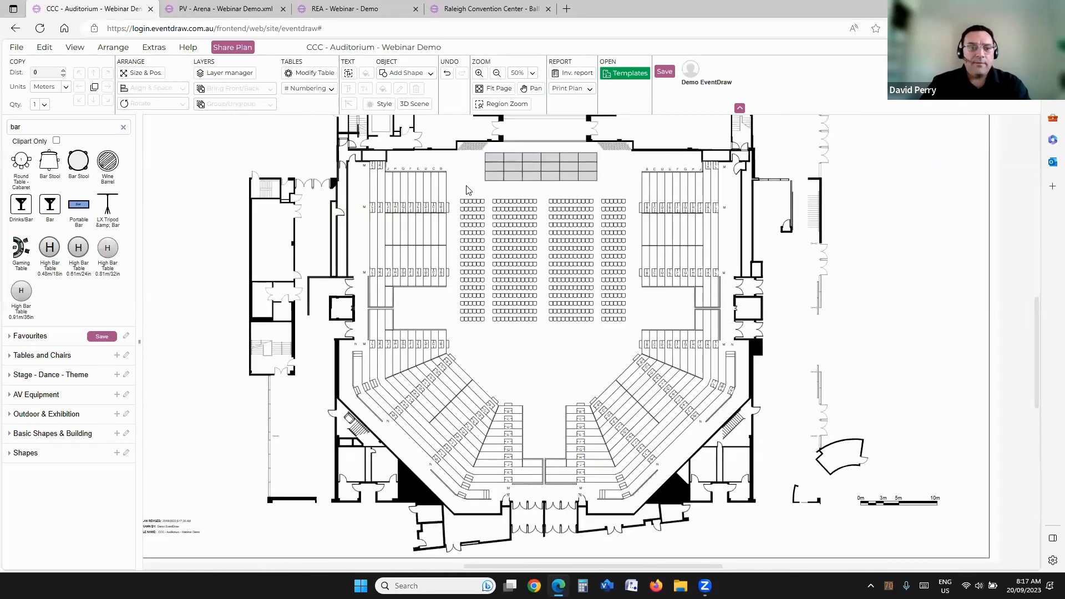
left_click(124, 129)
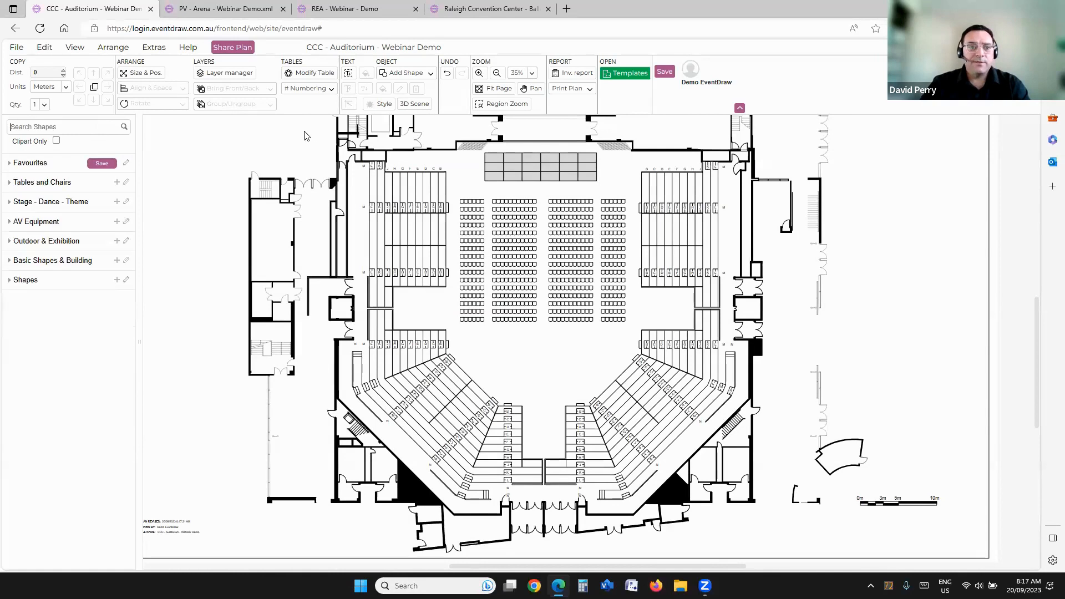
Step: Open the Modify Table settings, view the info of one chair in the seating block, and deselect it
left_click(305, 74)
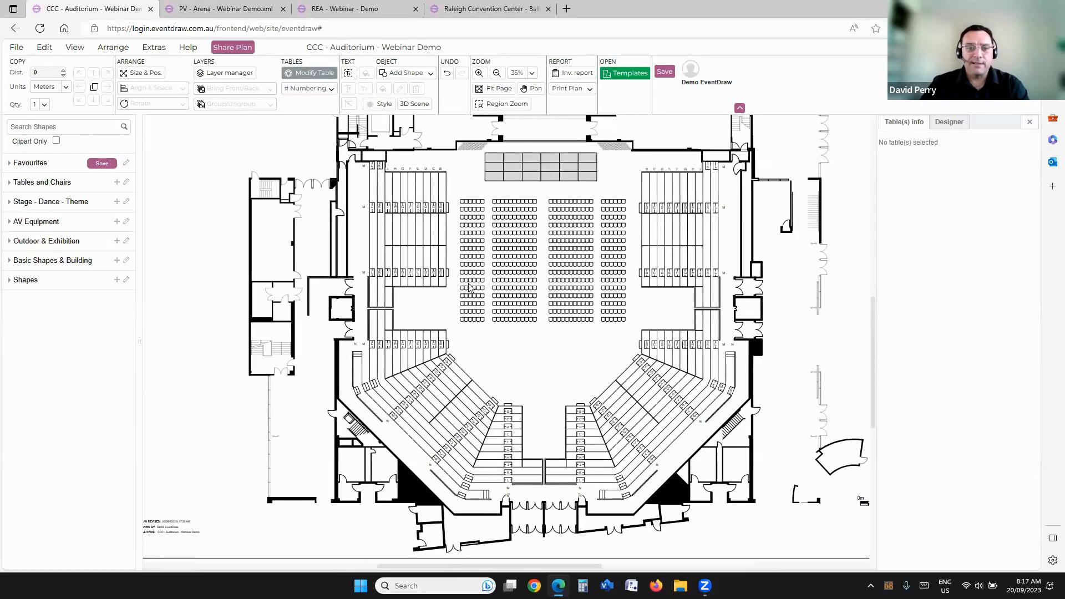
left_click(500, 214)
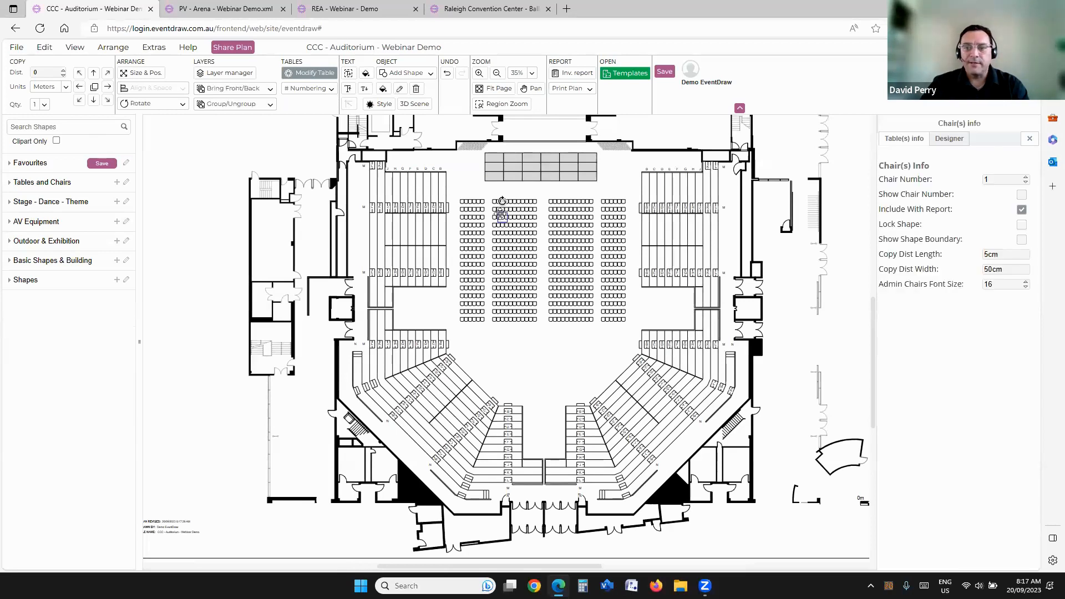
left_click(458, 173)
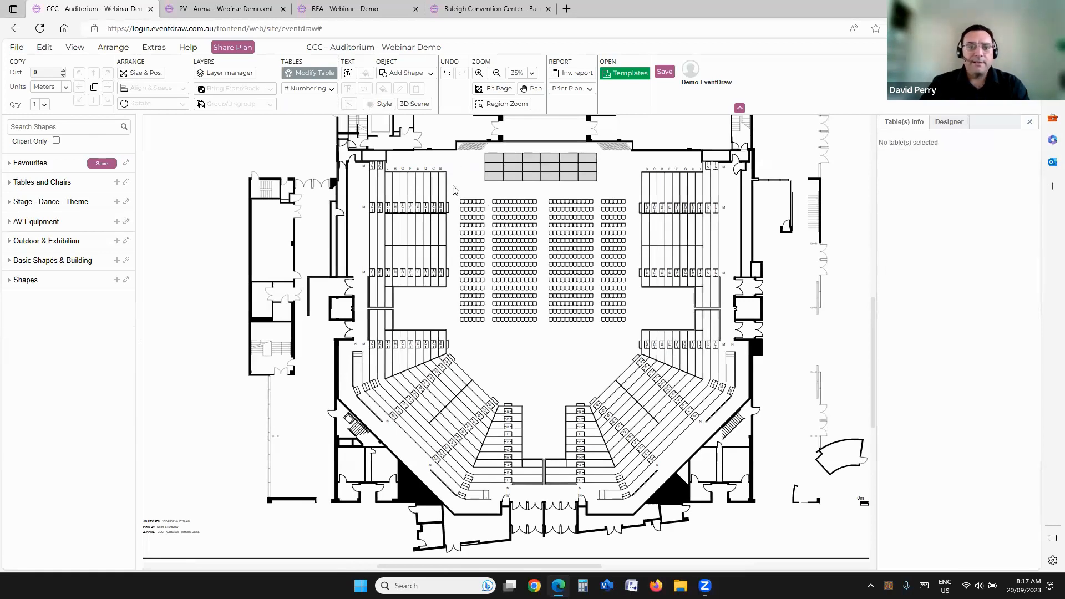
Step: Set up a rectangular table in the table Designer with a length of 2.4 m and a width of 1.2 m
left_click(948, 124)
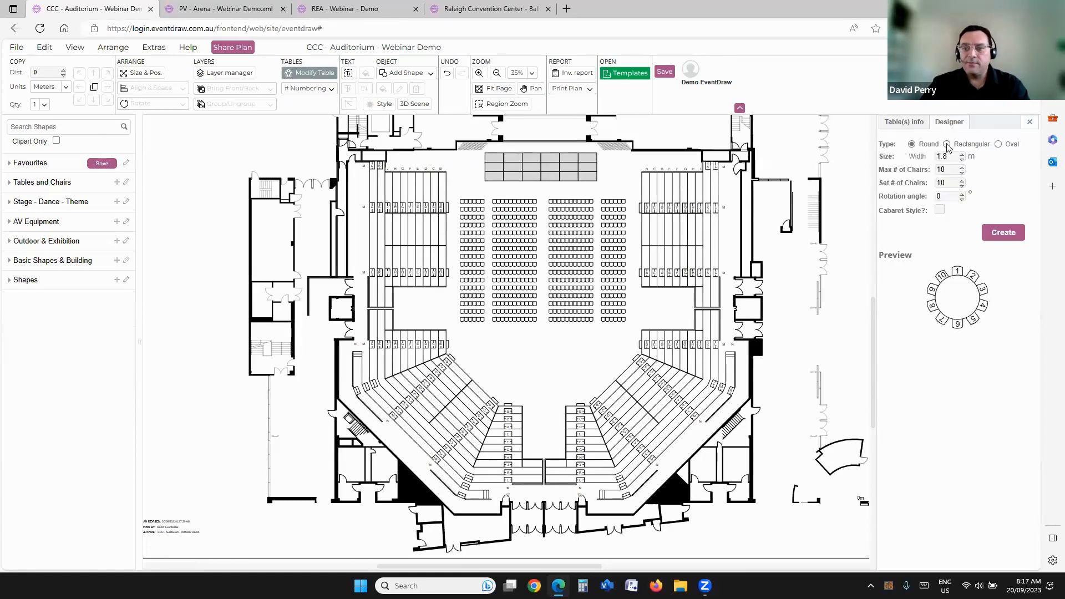
left_click(947, 145)
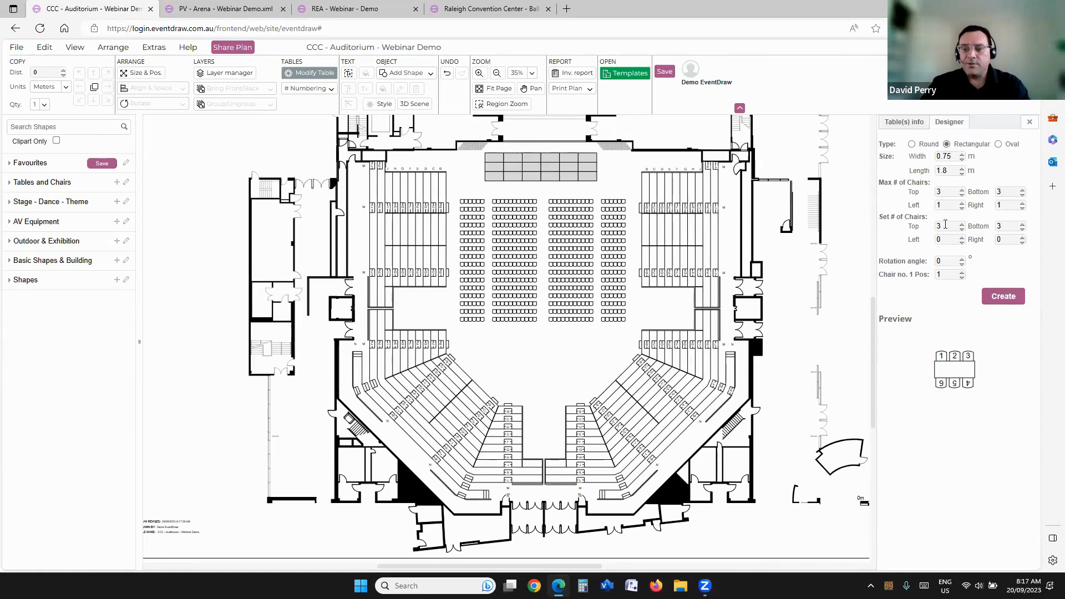
left_click(937, 171)
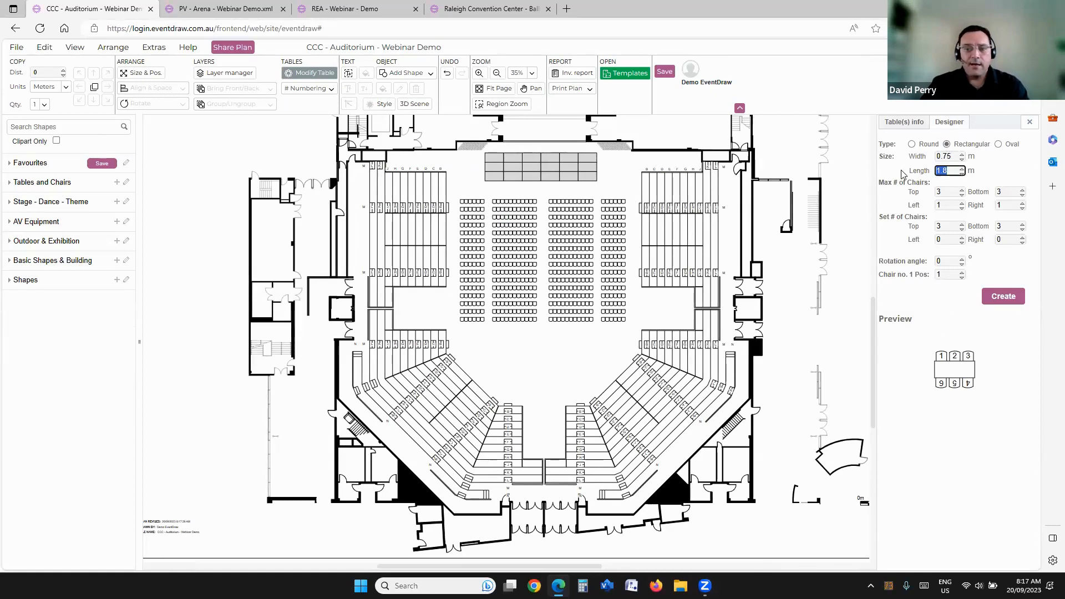
mouse_move(706, 82)
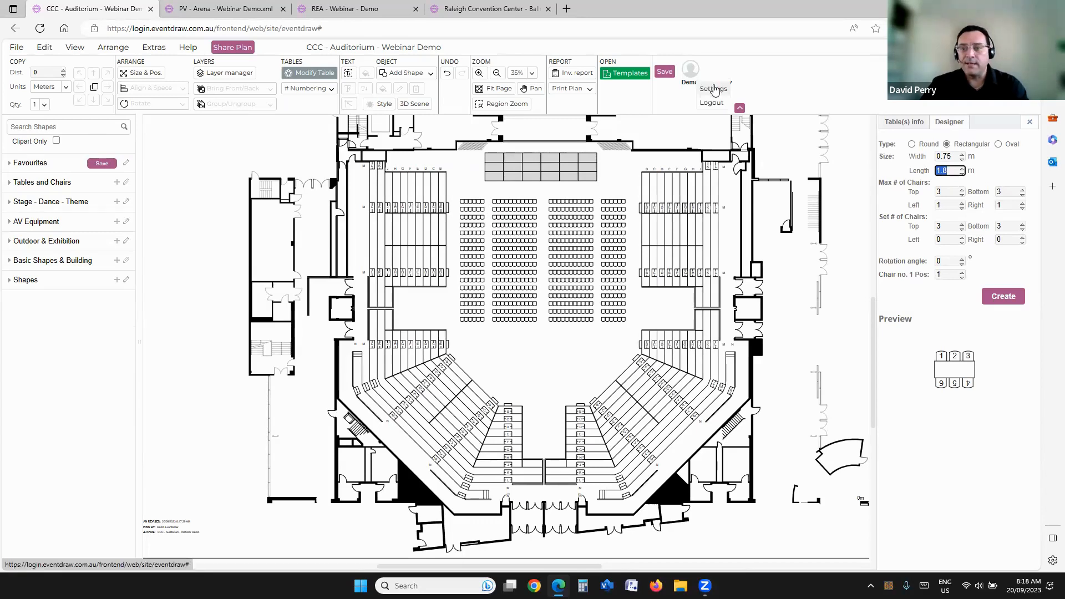
type("2.4")
key("shift+Tab")
type("1.2")
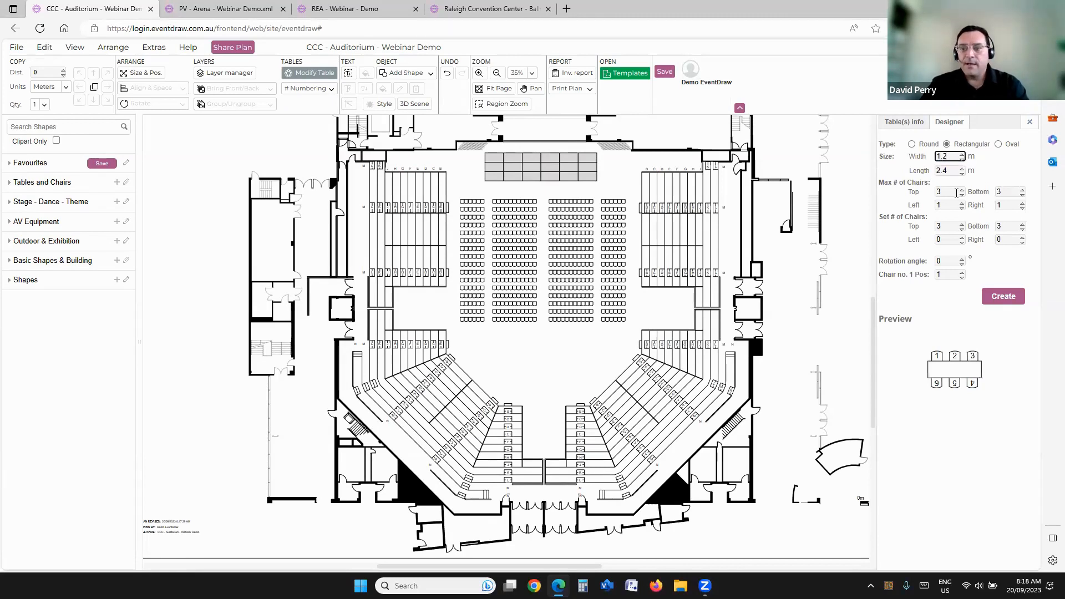
left_click(955, 192)
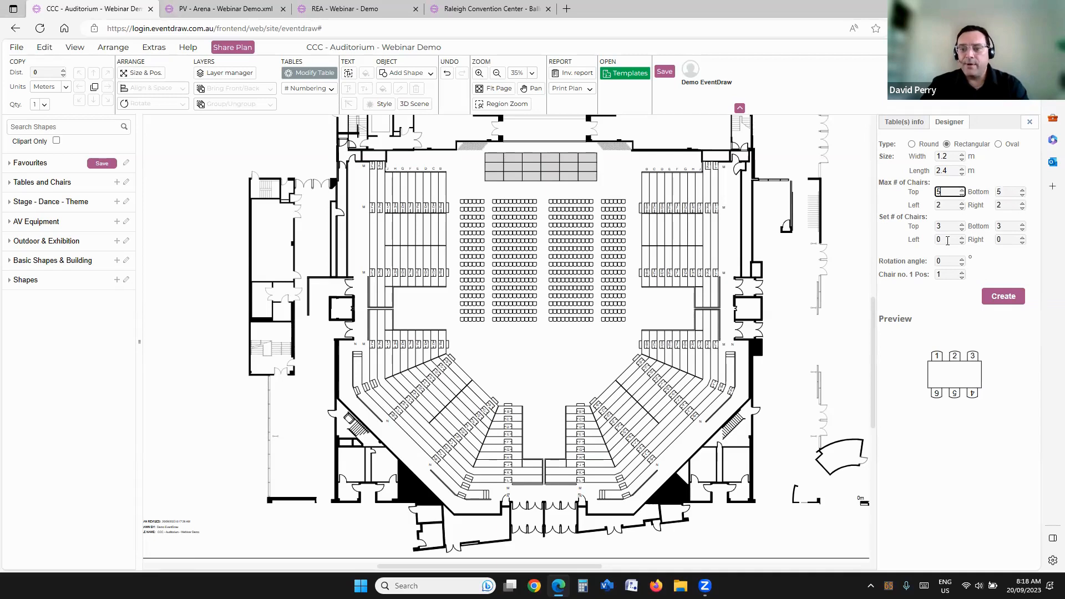
Step: Set 4 chairs on each long side of the rectangular table and place it on the open floor behind the seating block
left_click(962, 224)
left_click(1022, 224)
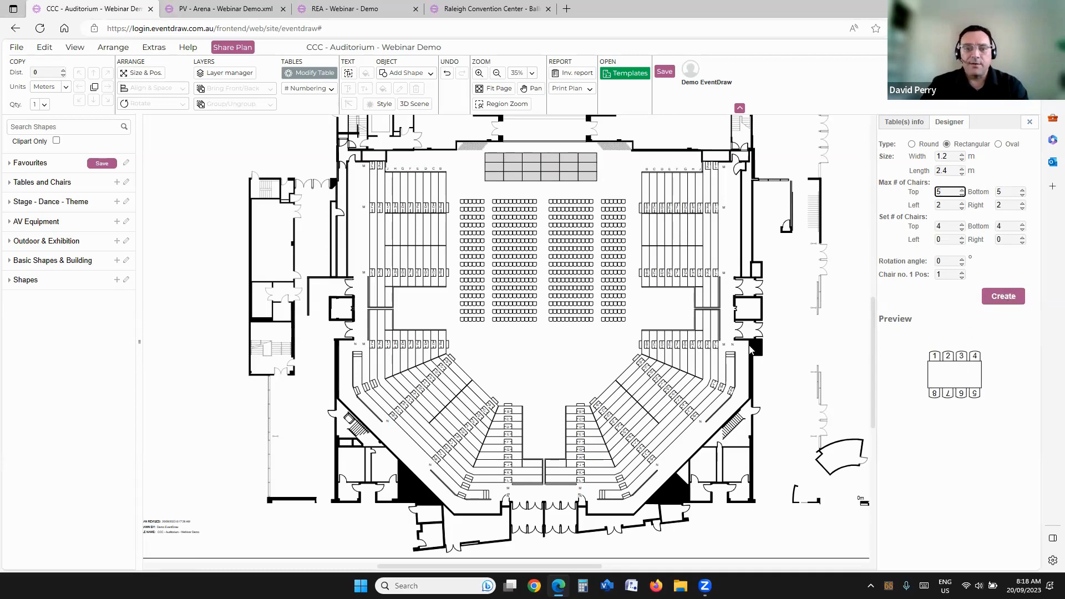
left_click_drag(242, 180, 518, 365)
scroll(517, 365, "up", 3)
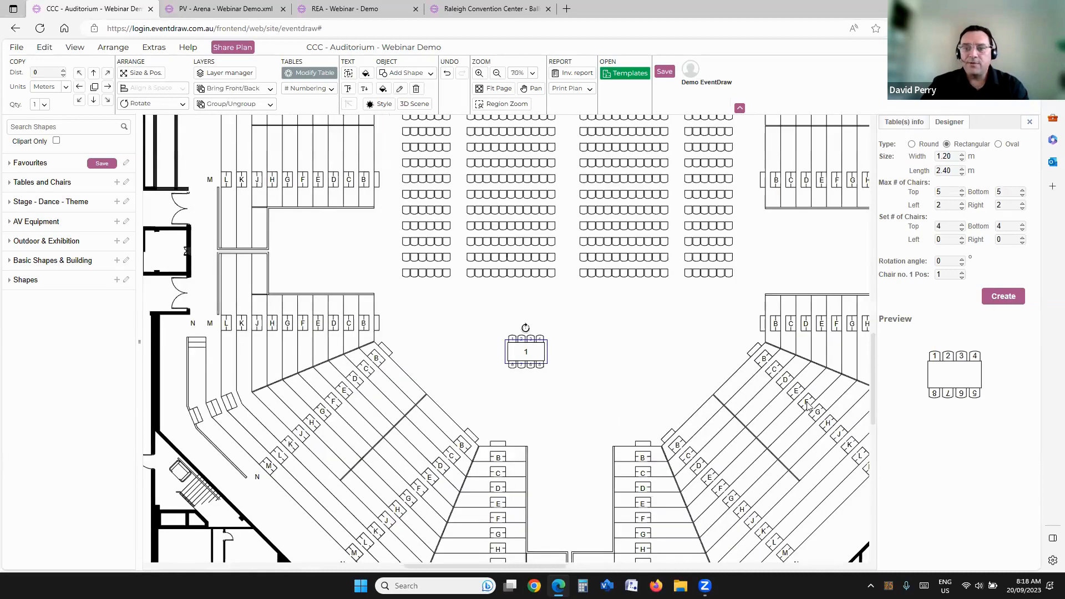
Step: Set the number of chairs on both length sides (L1 and L2) of the placed table to 3
left_click(999, 155)
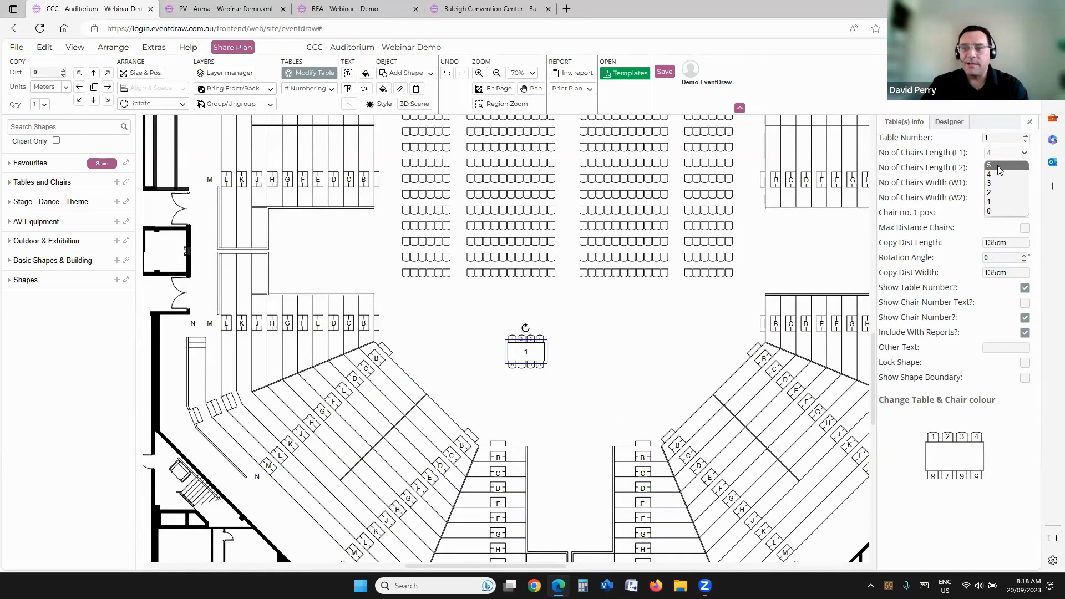
left_click(997, 183)
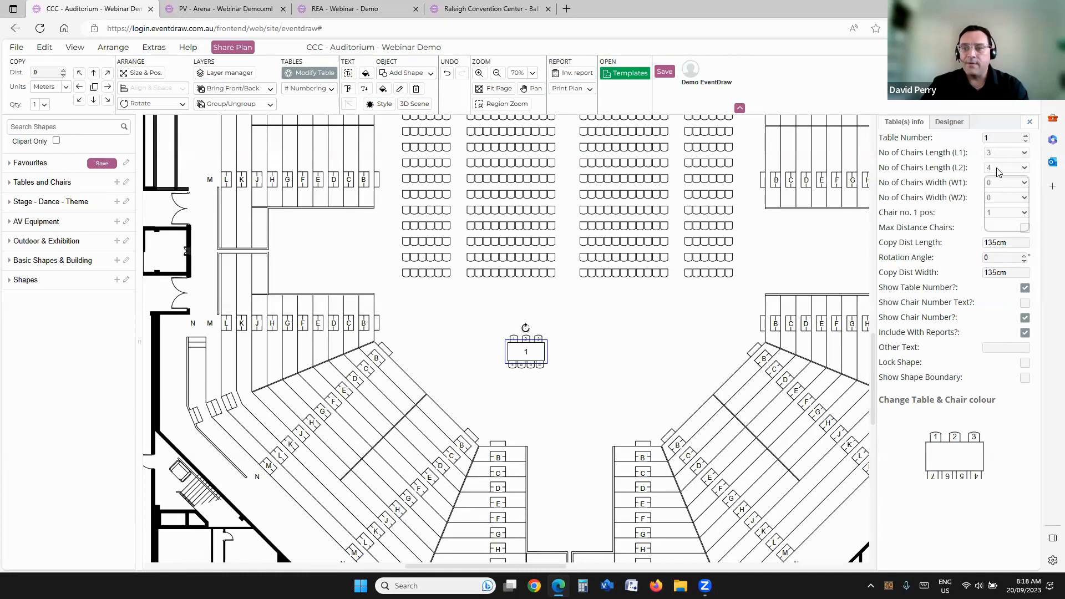
left_click(998, 173)
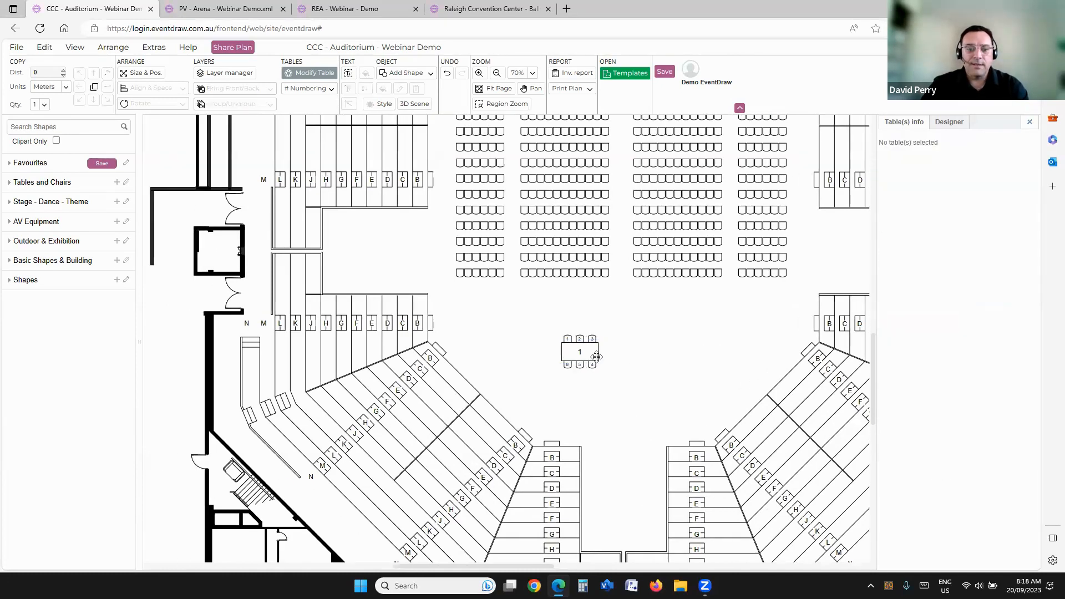
Step: Rename the custom table shape "2.4m x 1.2m Rec Table" and add it to the Favourites shapes
left_click(23, 164)
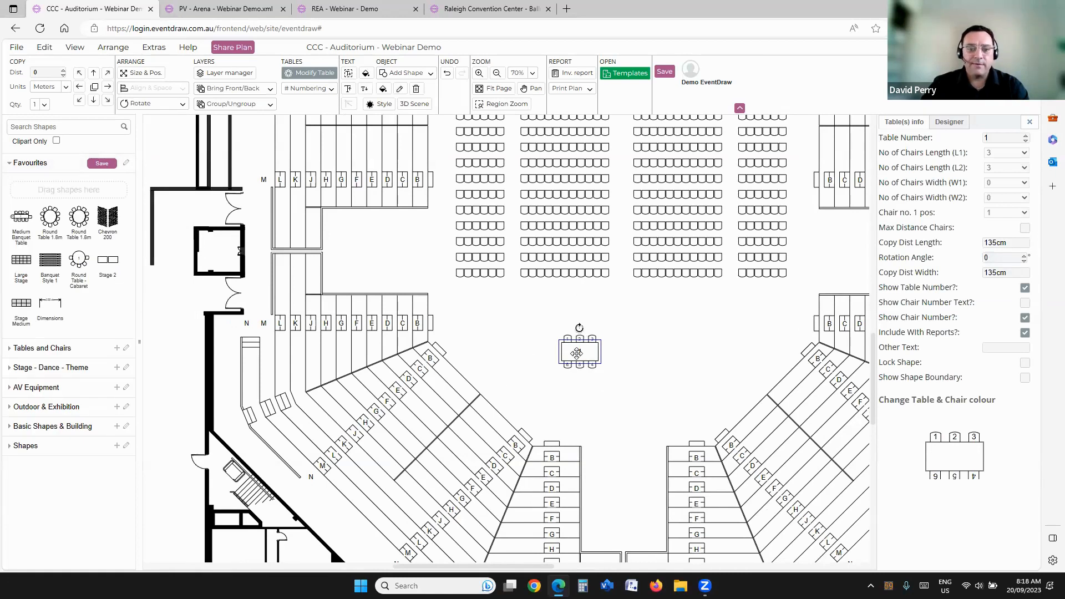
key("ctrl+m")
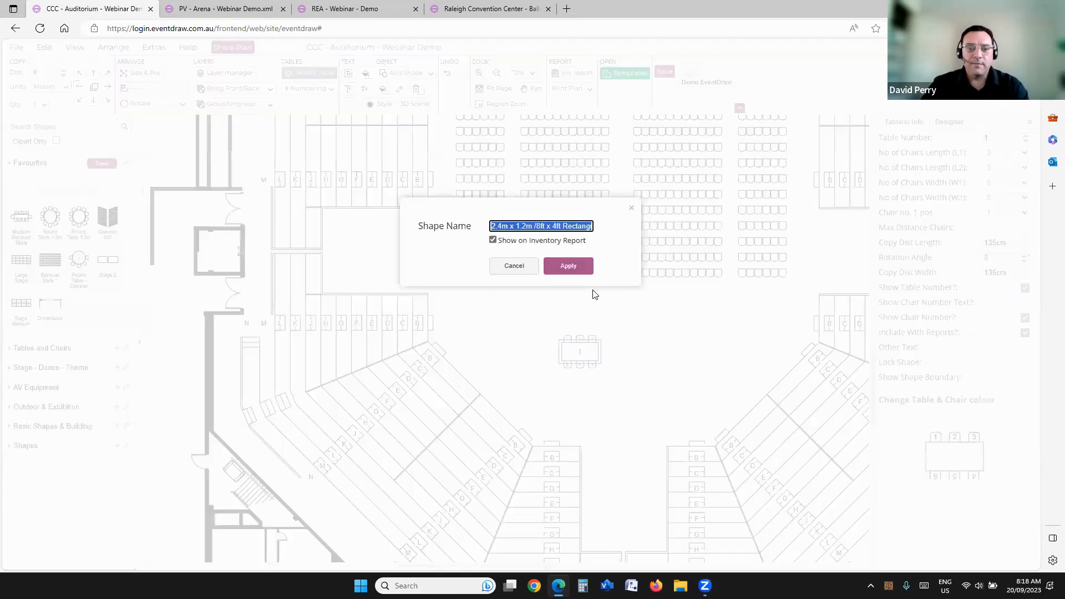
left_click(517, 226)
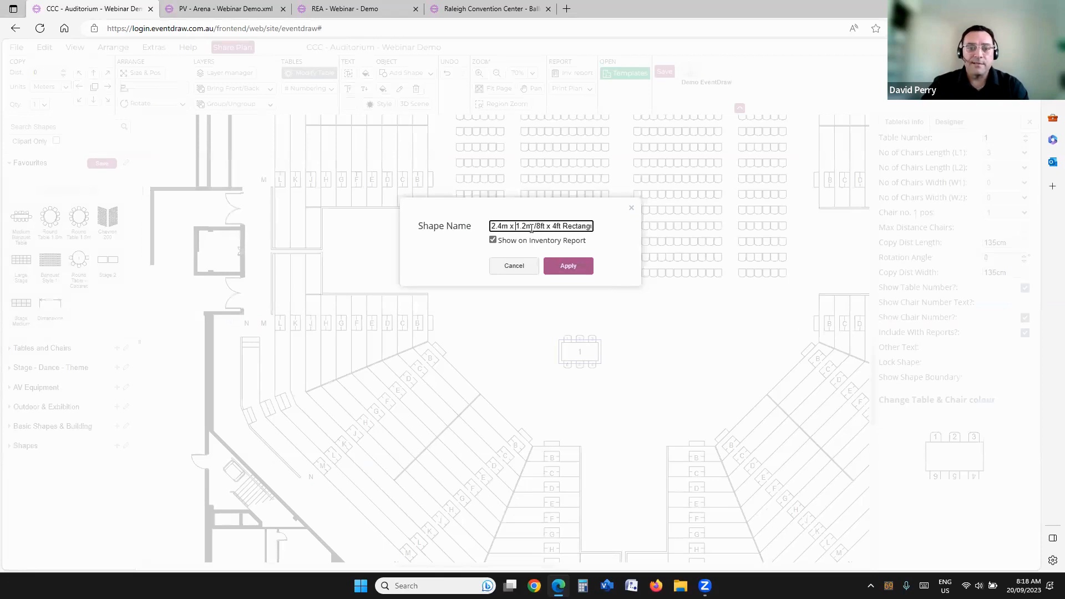
left_click_drag(534, 228, 606, 229)
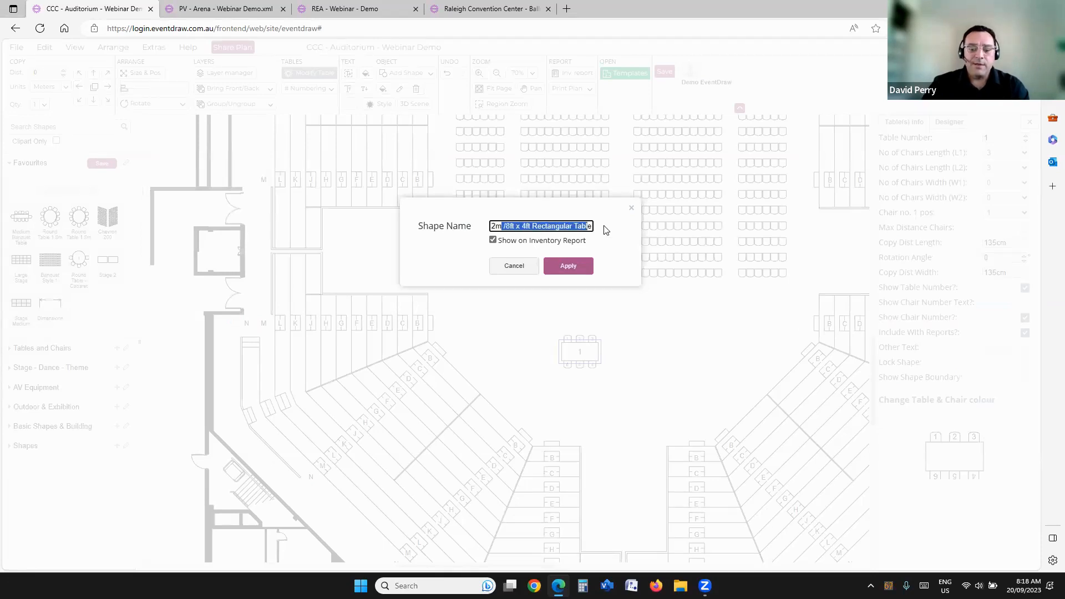
type("e")
type(" REc")
type("c Table")
left_click(567, 267)
Step: Delete the custom table from the floor and collapse the Favourites shape group
key("Delete")
scroll(558, 340, "down", 2)
left_click_drag(484, 121, 503, 192)
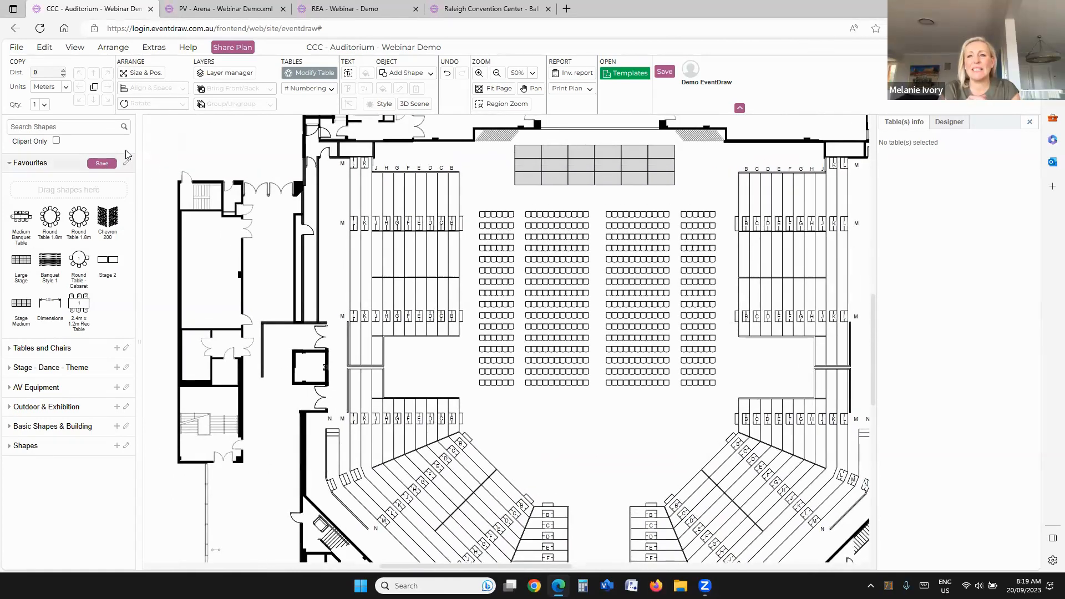
left_click(21, 164)
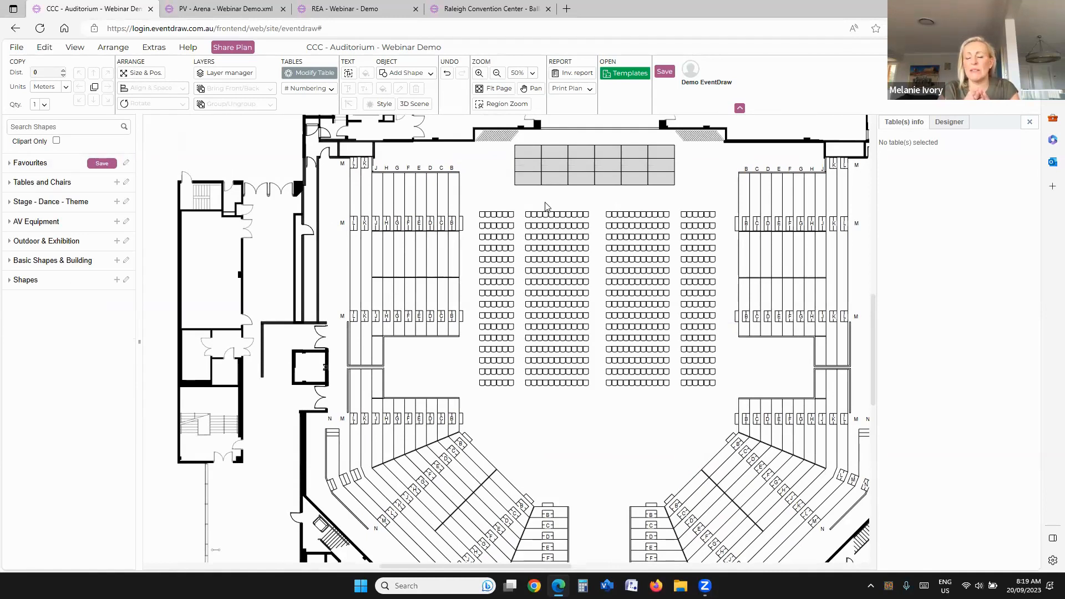
scroll(525, 206, "right", 1)
left_click_drag(458, 199, 705, 413)
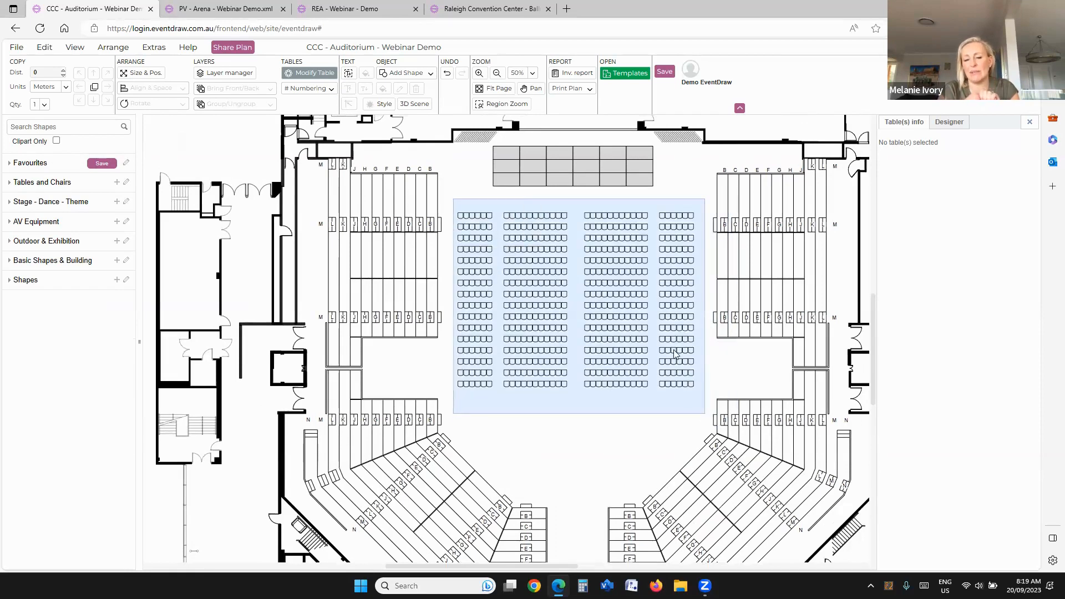
left_click(468, 202)
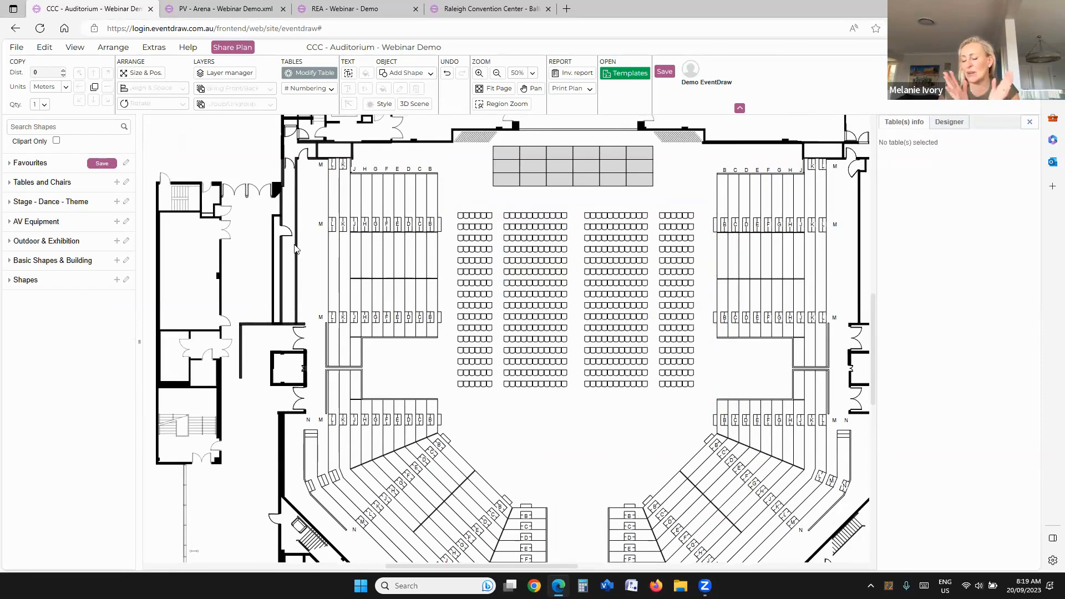
Step: Search the shapes for "bar", place a High Bar Table 0.48m/18in behind the chairs and copy it to make seven scattered tables
left_click(61, 126)
type("bar")
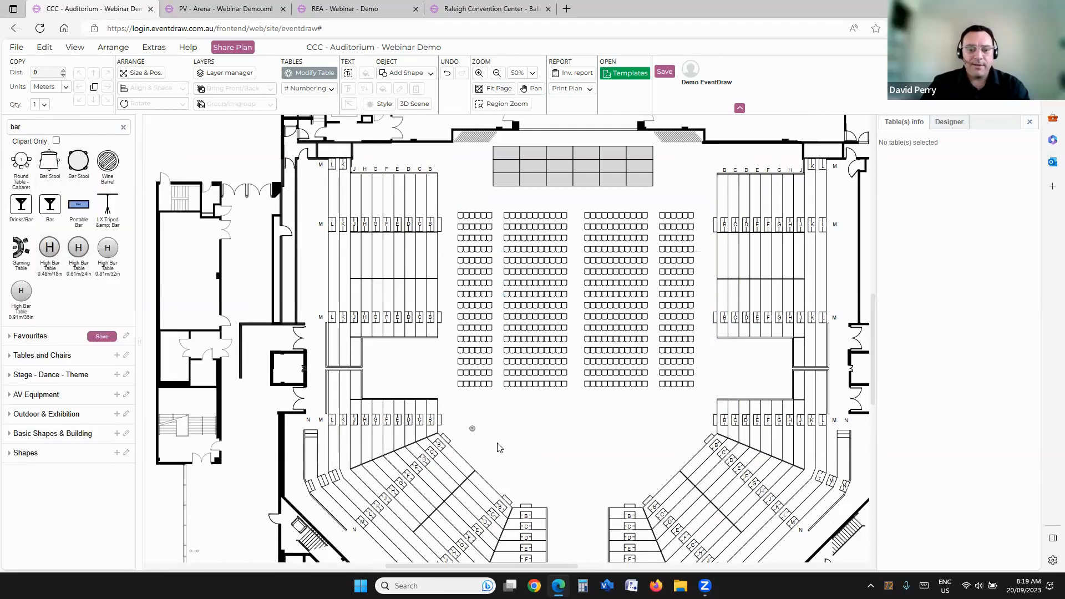
scroll(499, 448, "up", 4)
left_click_drag(577, 387, 578, 385)
left_click_drag(577, 384, 697, 415)
left_click_drag(535, 367, 673, 503)
left_click_drag(576, 381, 499, 405)
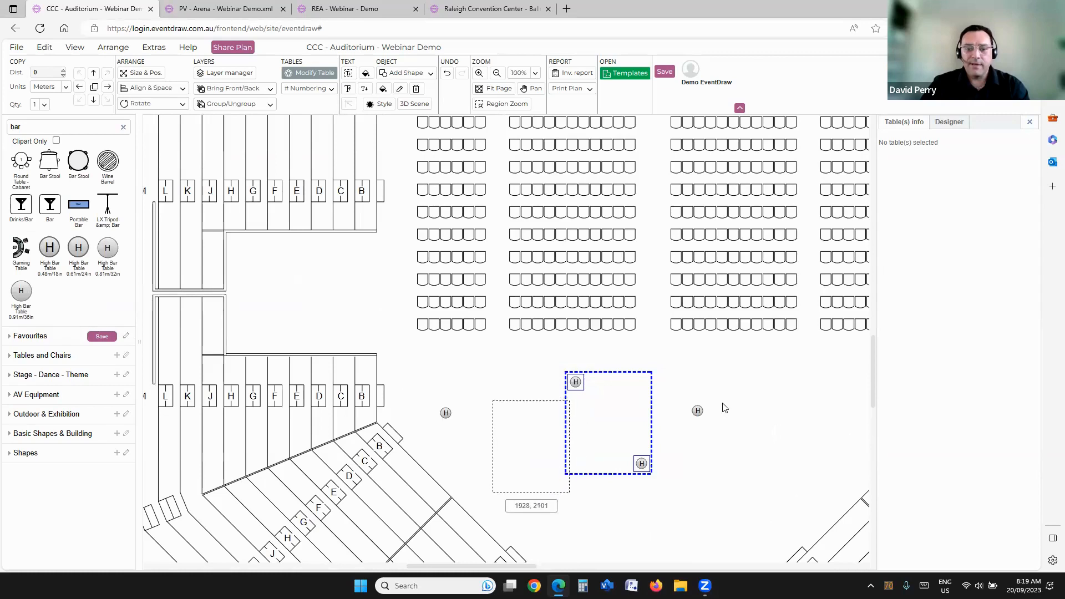
left_click_drag(698, 411, 651, 376)
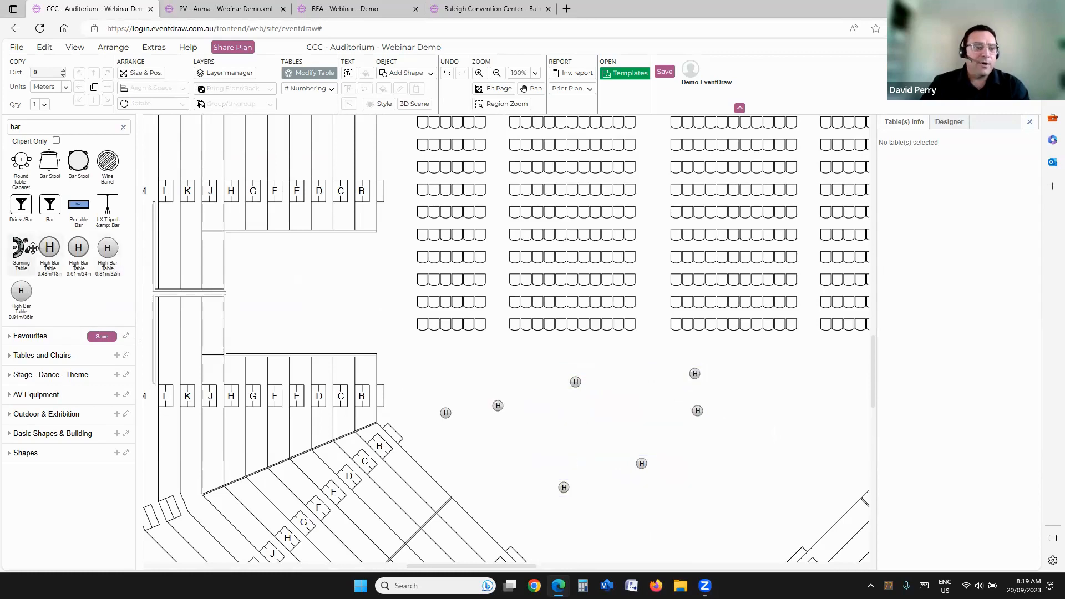
Step: Add two Portable Bars beside the high bar tables, with one rotated a quarter turn from the other
mouse_move(90, 207)
left_click_drag(90, 207, 780, 404)
left_click(157, 104)
left_click(153, 117)
left_click(502, 317)
scroll(502, 317, "down", 4)
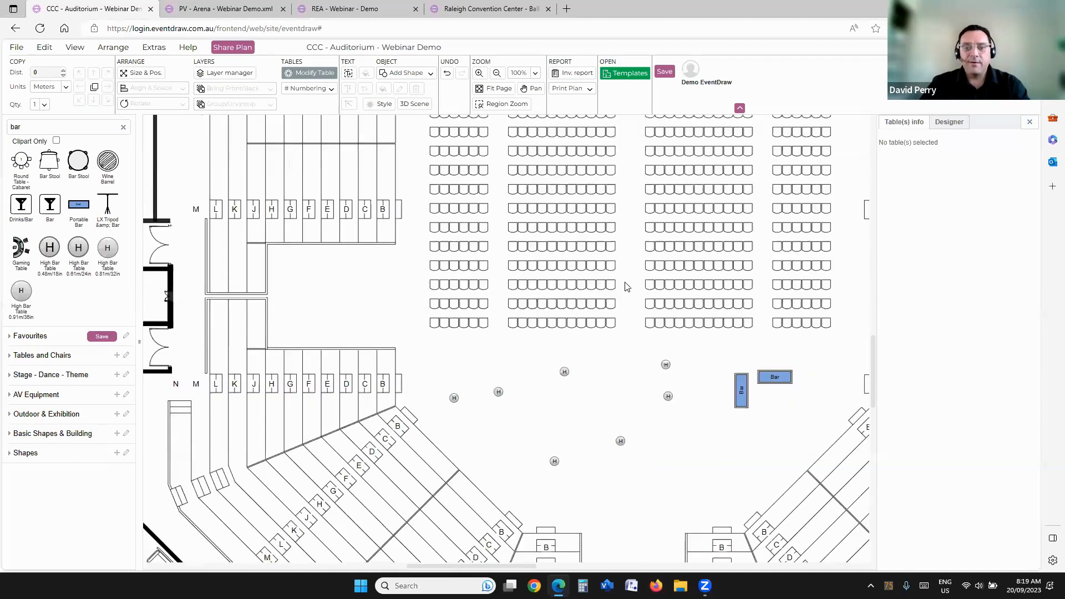
Step: Open the inventory report, copy it onto the plan and move it to the empty area southwest of the building
left_click(574, 73)
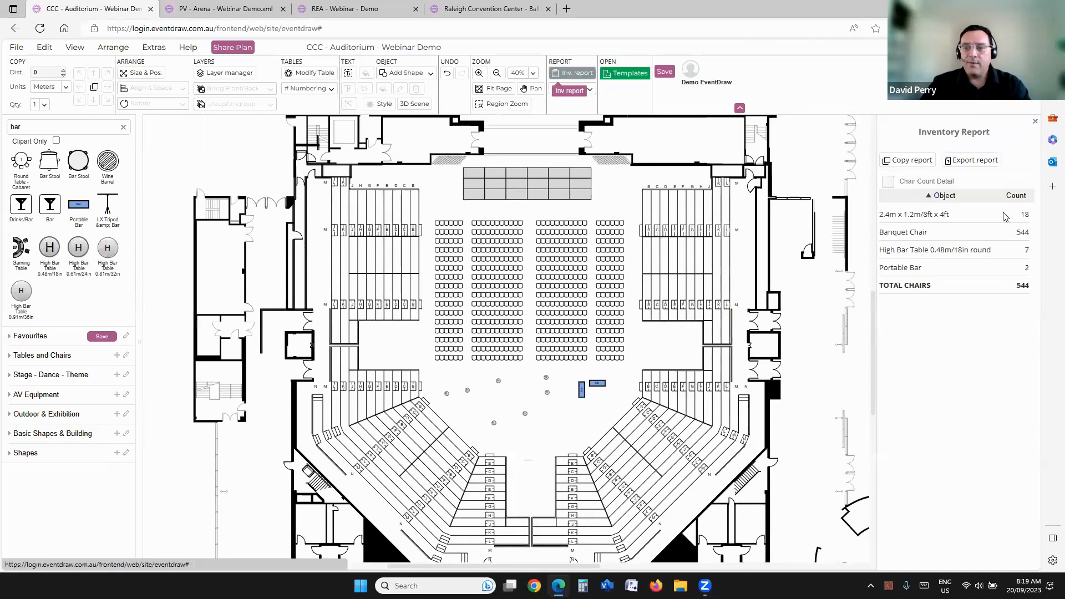
left_click(913, 161)
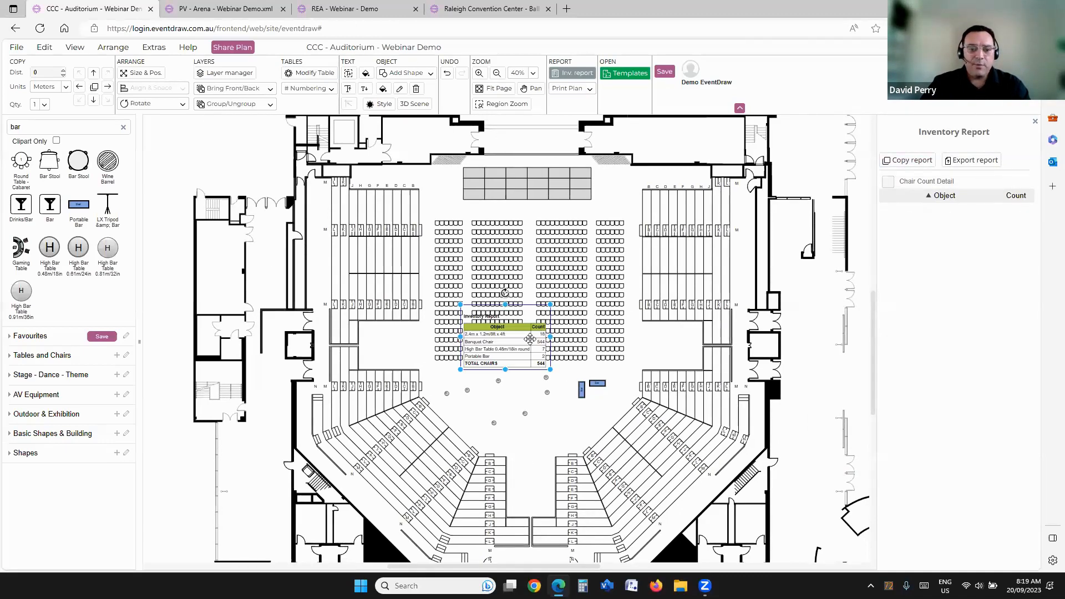
scroll(530, 340, "down", 1)
left_click_drag(529, 340, 233, 447)
scroll(233, 447, "up", 2)
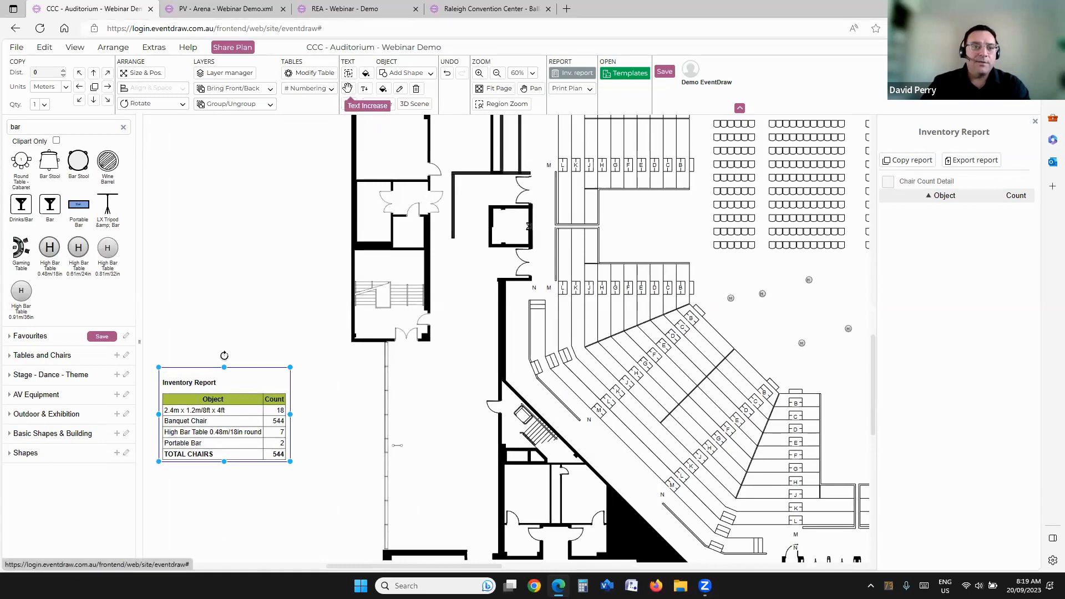
Step: Increase the text size of the inventory report table on the plan, and deselect it
left_click(365, 89)
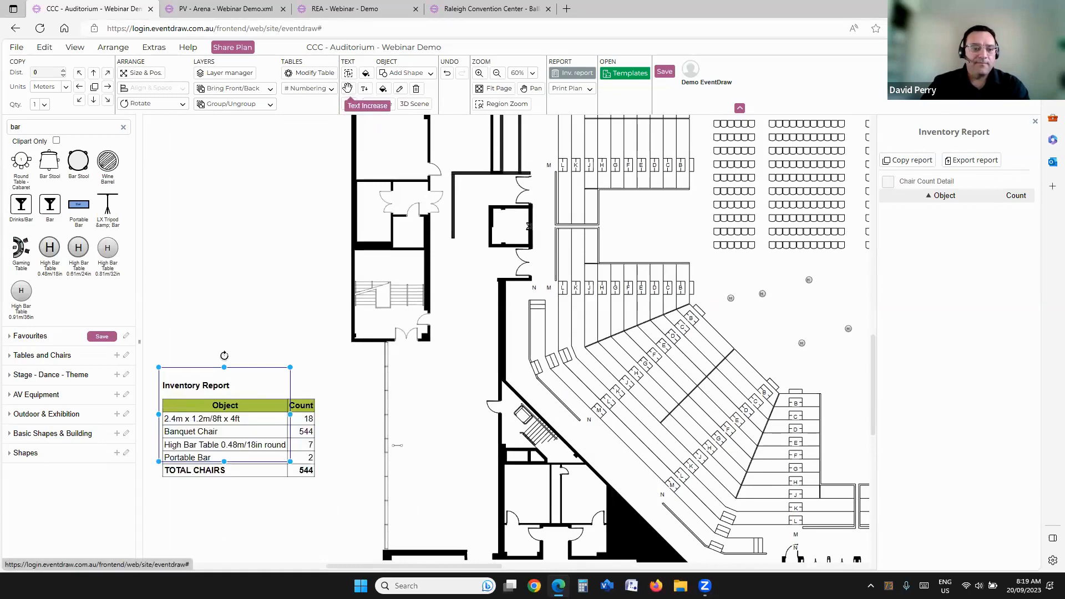
left_click(365, 88)
left_click(348, 88)
left_click(243, 316)
scroll(243, 317, "down", 1)
scroll(243, 387, "down", 2)
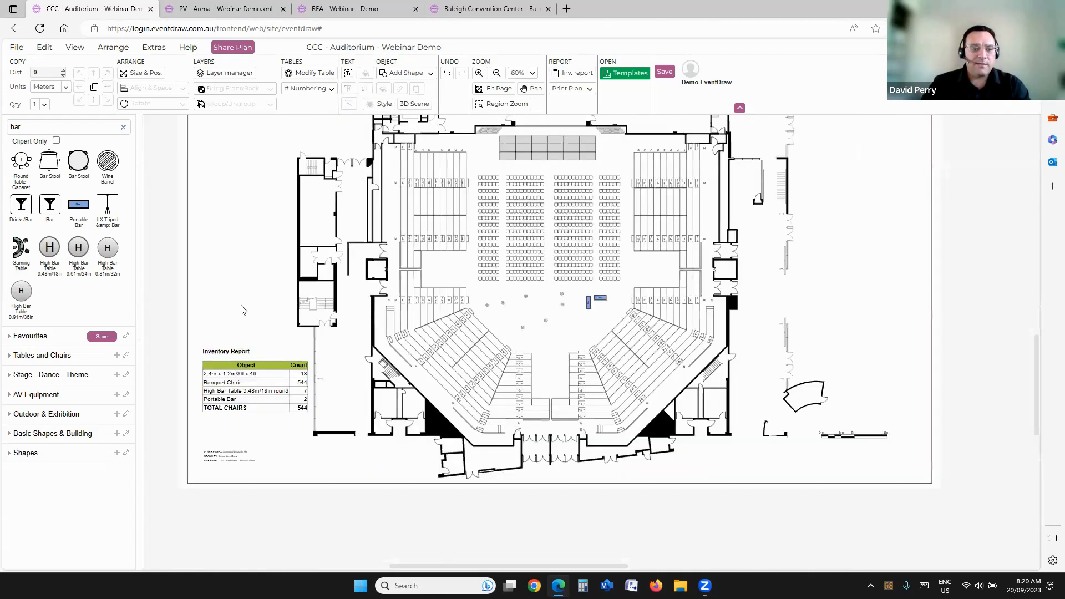
left_click_drag(561, 323, 583, 345)
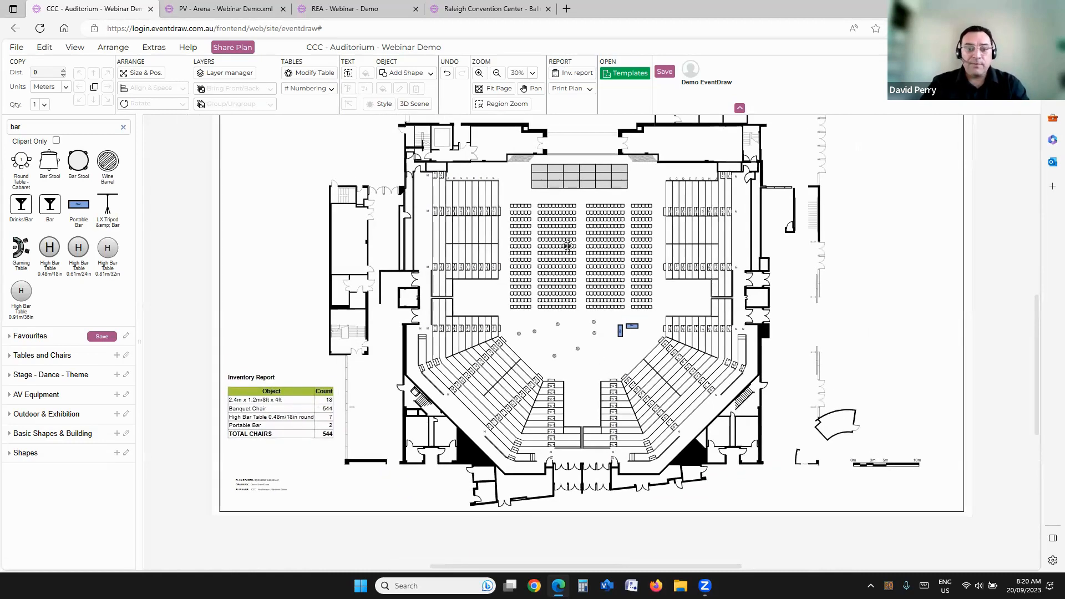
left_click(266, 418)
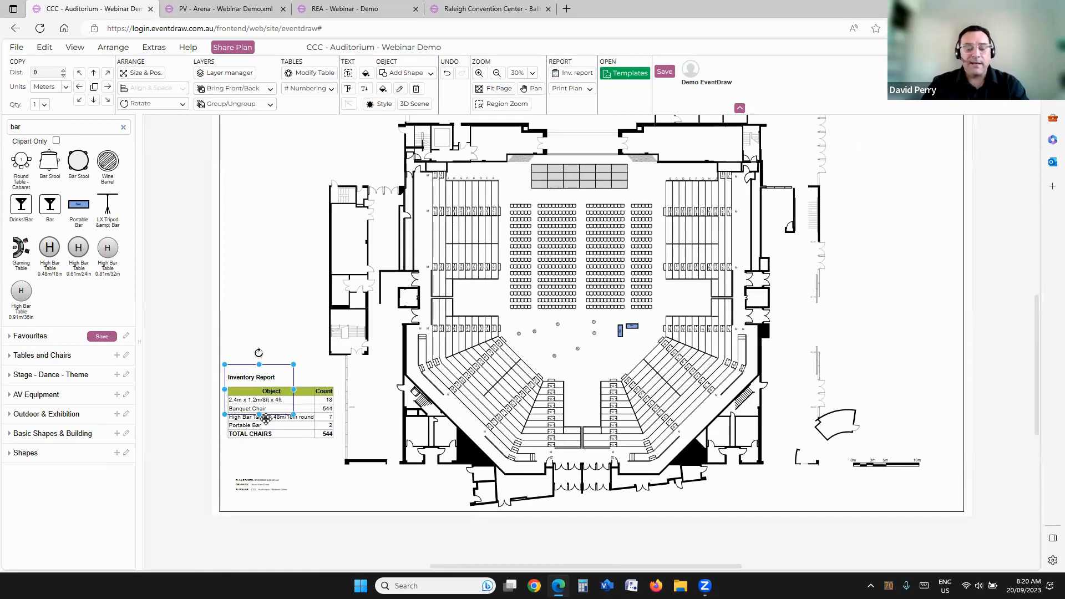
left_click(583, 366)
Step: Delete all the chairs, high bar tables and portable bars from the auditorium floor, keeping the stage
left_click_drag(506, 190, 650, 360)
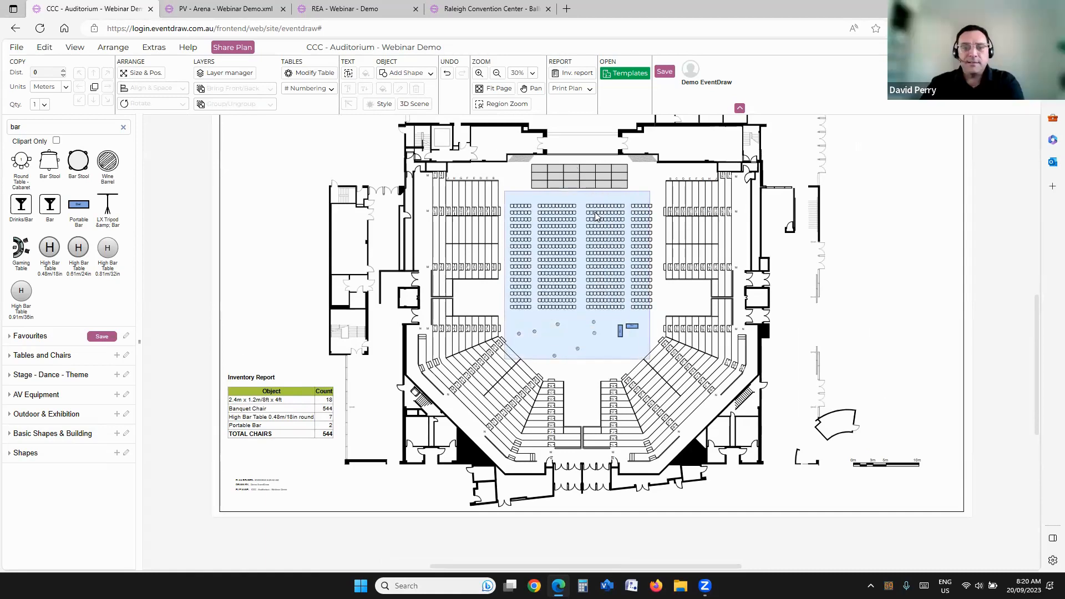
key("Delete")
left_click_drag(637, 192, 666, 328)
key("Delete")
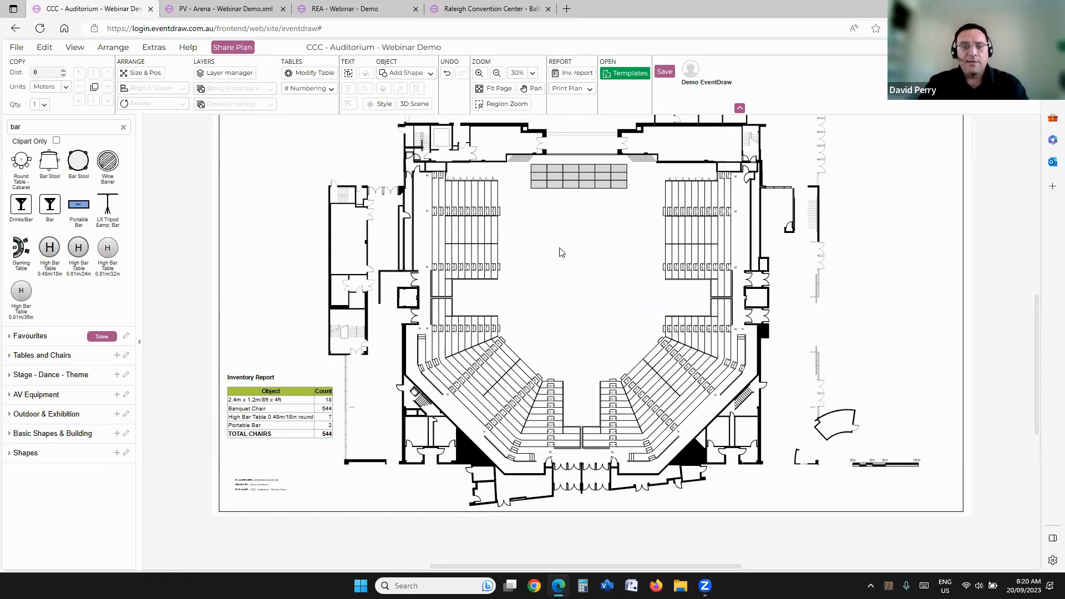
Step: Open the Layer Manager and look through the auditorium's list of layers
scroll(554, 261, "up", 3)
left_click_drag(558, 276, 539, 319)
left_click(215, 72)
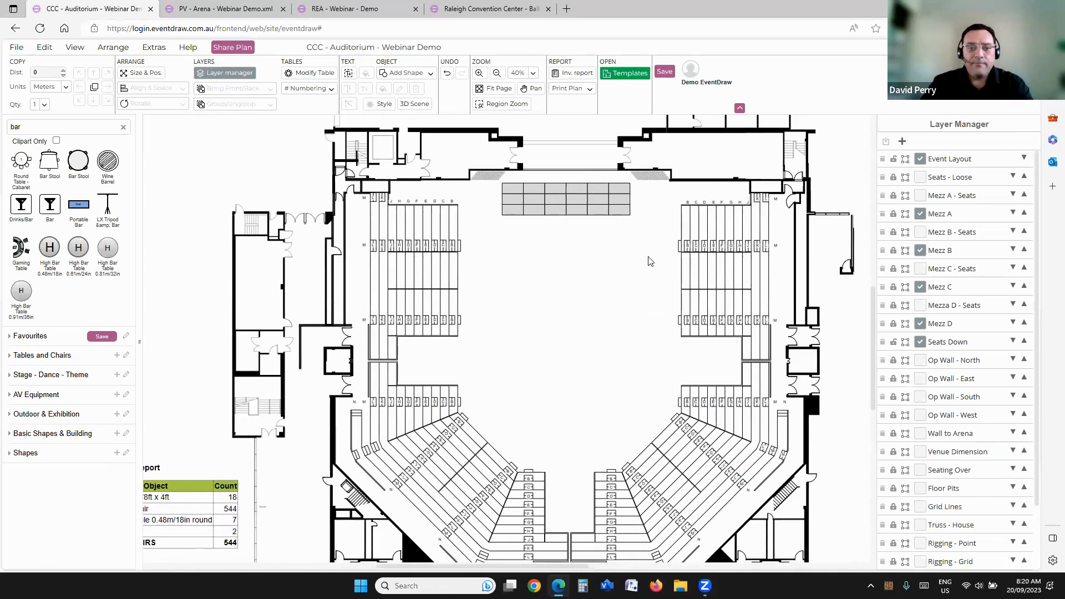
left_click_drag(600, 265, 540, 260)
left_click_drag(594, 284, 561, 231)
scroll(501, 240, "down", 1)
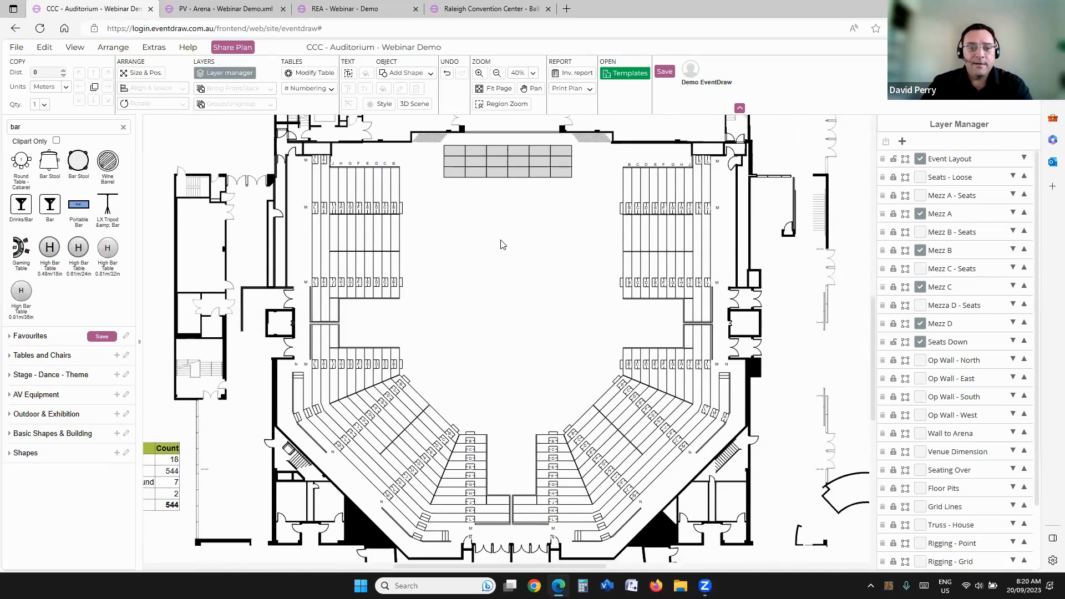
scroll(547, 272, "up", 1)
scroll(954, 305, "down", 2)
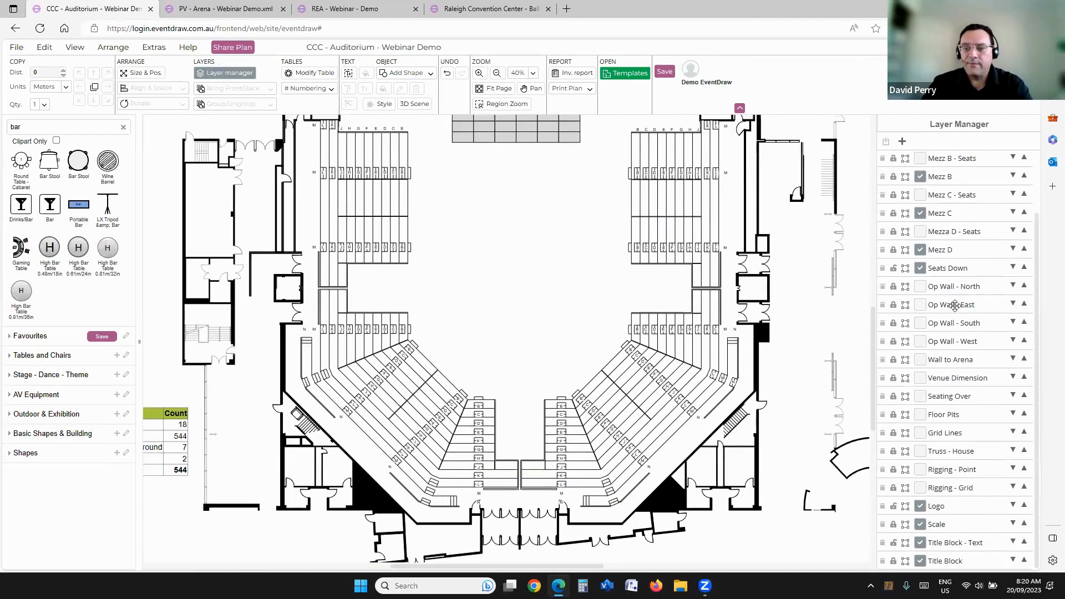
scroll(542, 265, "up", 1)
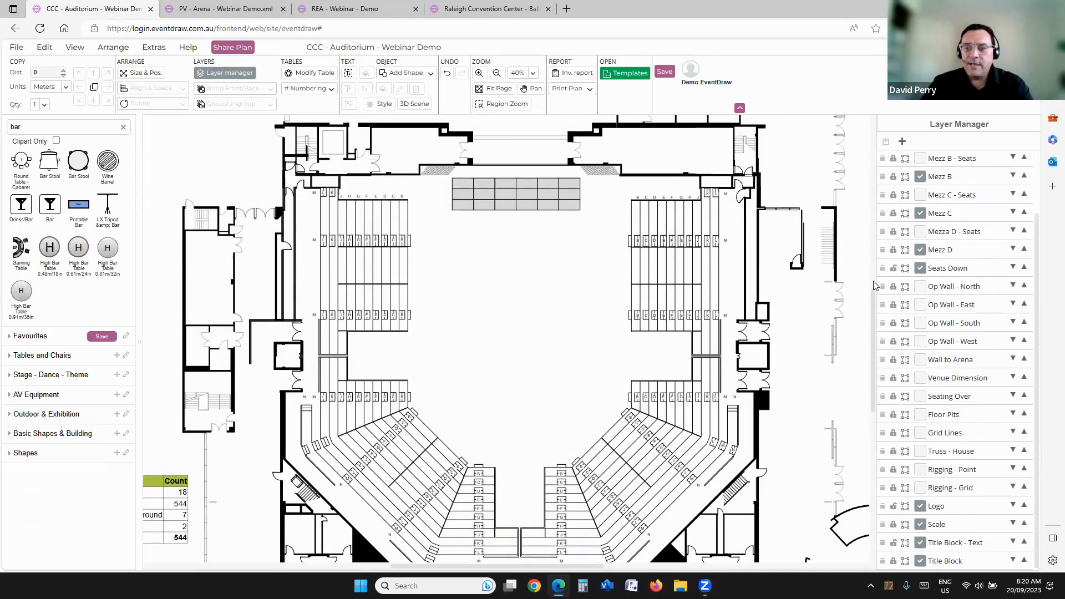
Step: Show the Op Wall North, East, South and West layers, plus the Floor Pits layer
left_click(921, 289)
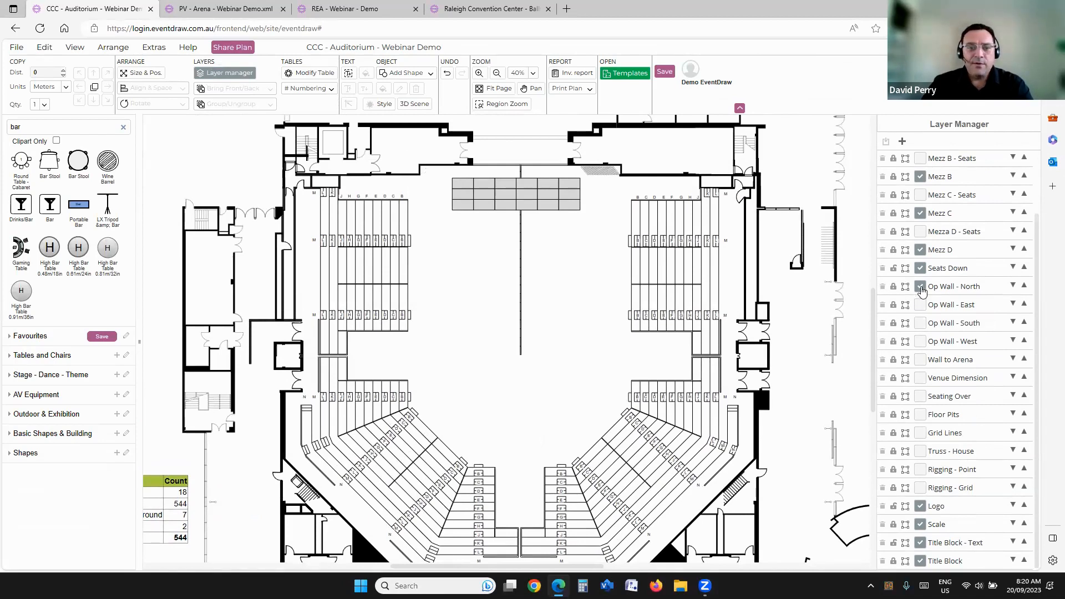
left_click(920, 305)
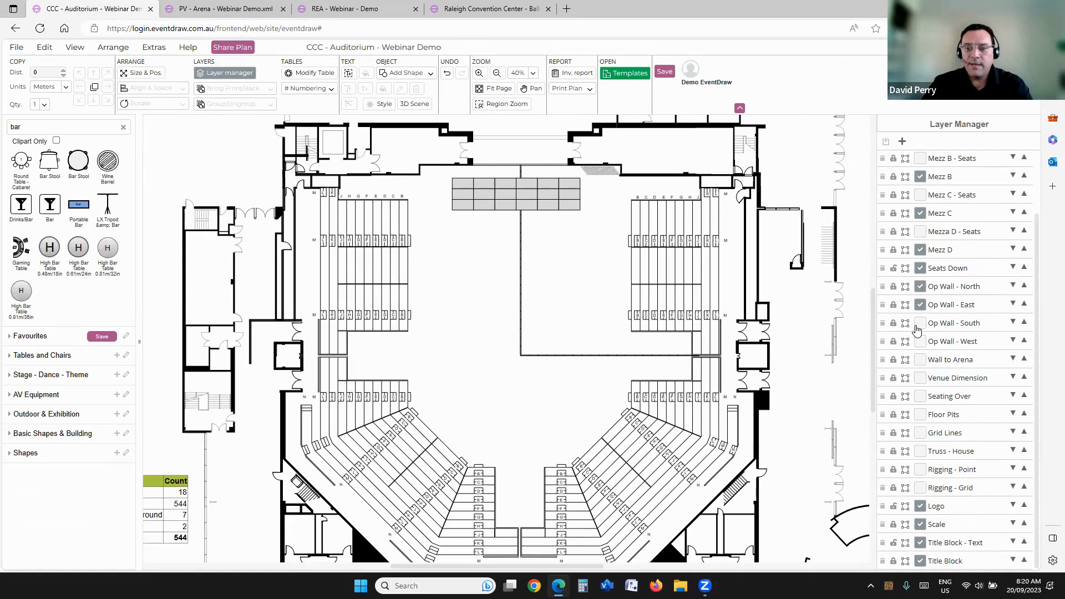
left_click(920, 324)
left_click(920, 341)
scroll(578, 325, "down", 1)
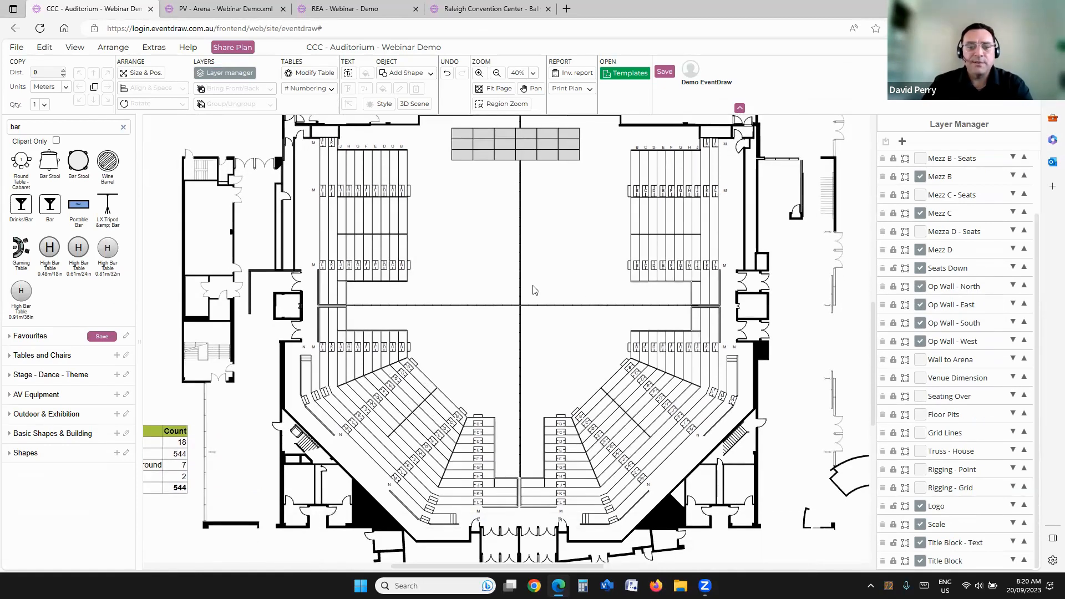
scroll(551, 256, "up", 1)
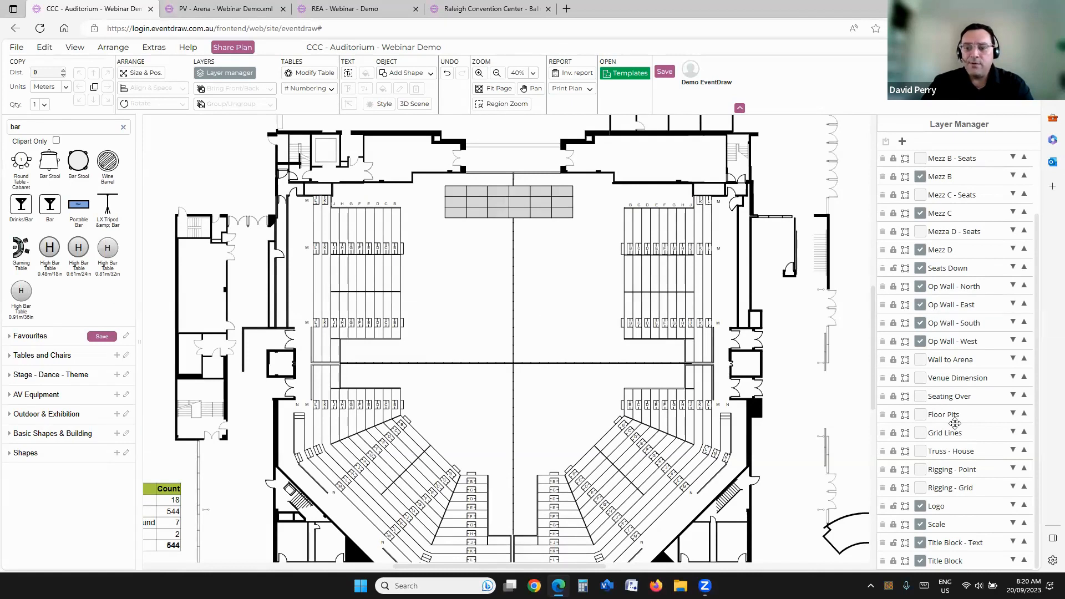
left_click(921, 416)
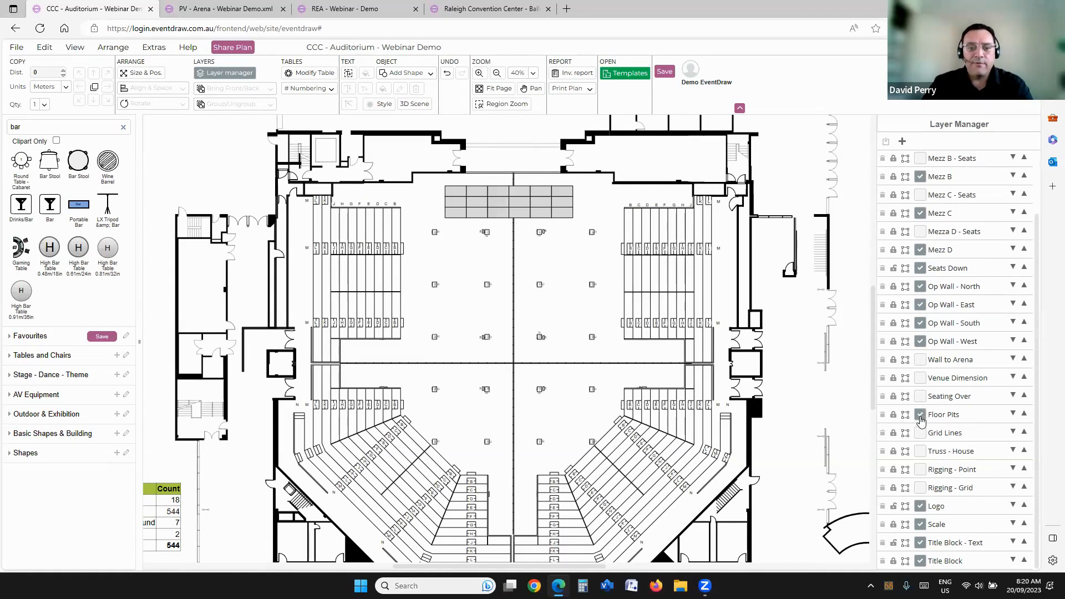
Step: Show the Grid Lines, Truss - House and Rigging - Point layers on the auditorium plan
left_click(921, 436)
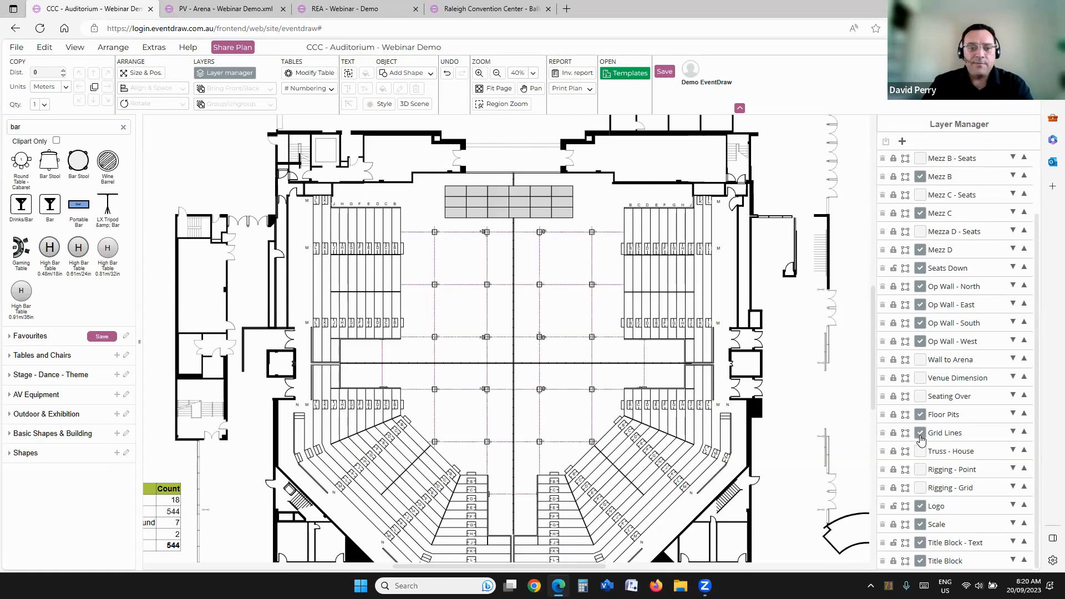
left_click(921, 453)
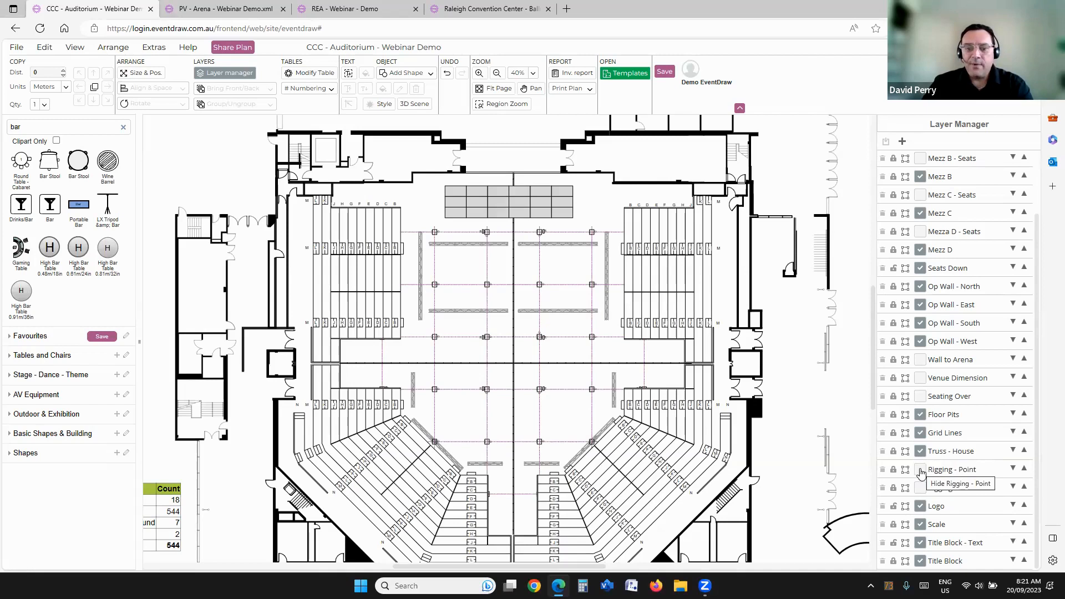
left_click(921, 472)
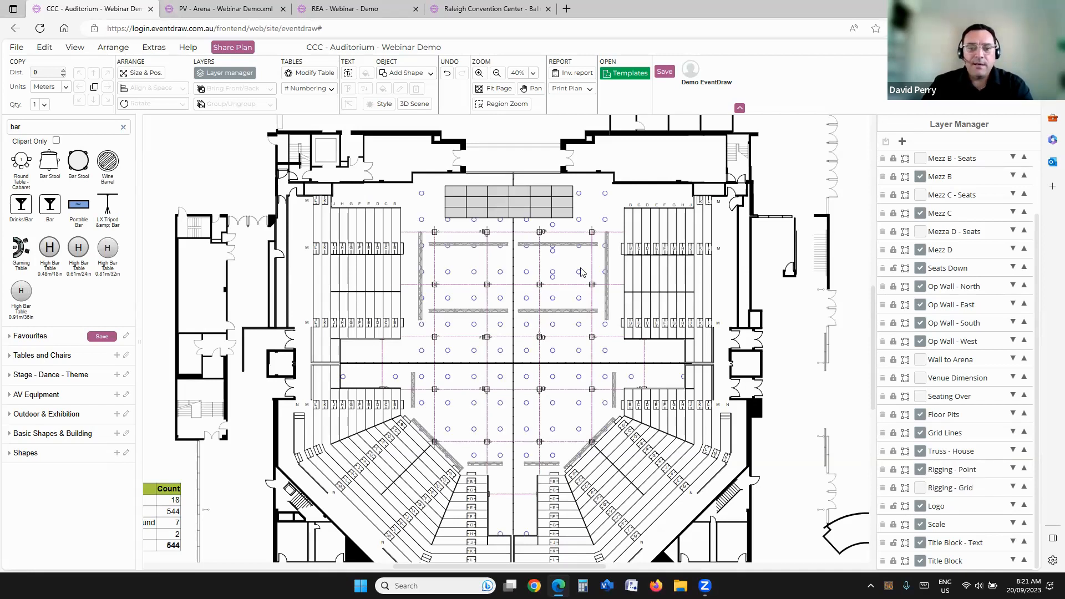
scroll(577, 250, "down", 1)
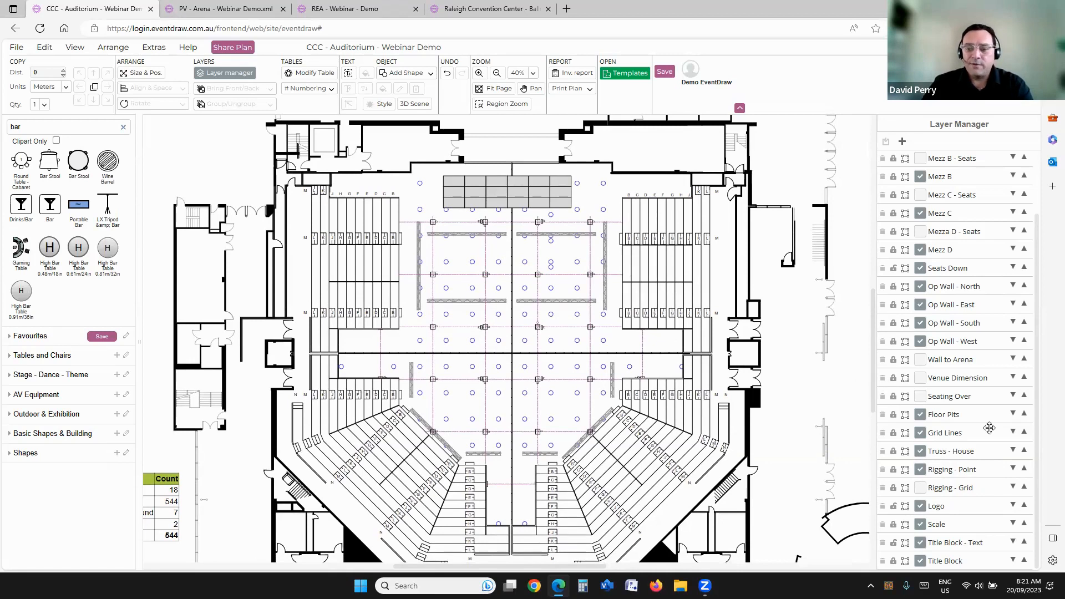
Step: Hide the Floor Pits, Grid Lines, Truss - House and Rigging - Point layers, plus the Op Wall North, East, South and West layers
left_click(921, 416)
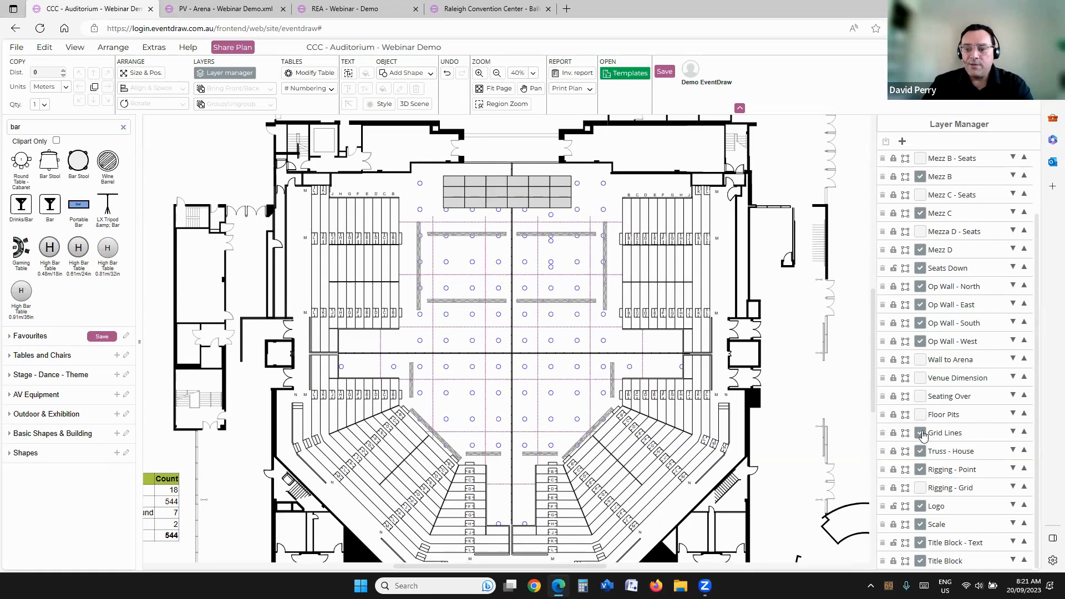
left_click(920, 434)
left_click(920, 452)
left_click(921, 470)
left_click(920, 287)
left_click(920, 305)
left_click(920, 323)
left_click(920, 342)
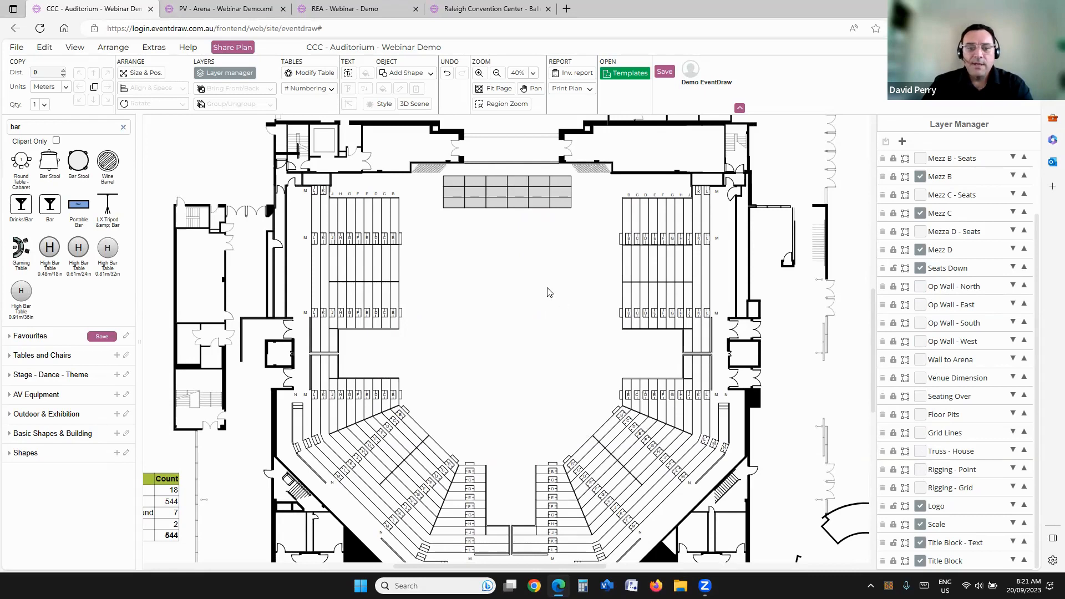
Step: Place a portable bar on the open floor below the stage and copy it twice to form a row of three
left_click_drag(547, 288, 556, 297)
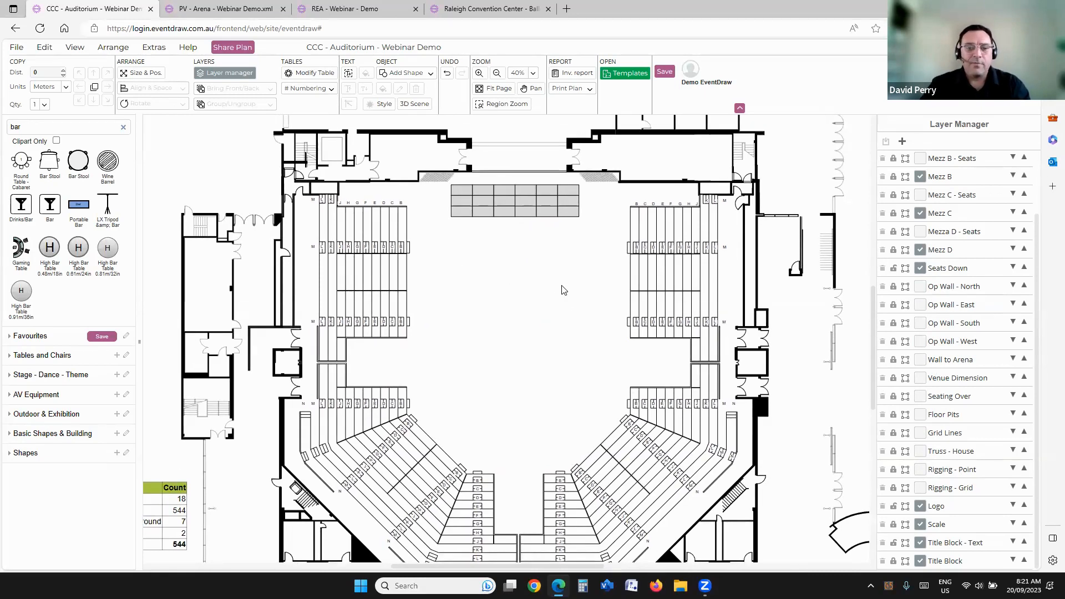
scroll(521, 272, "up", 2)
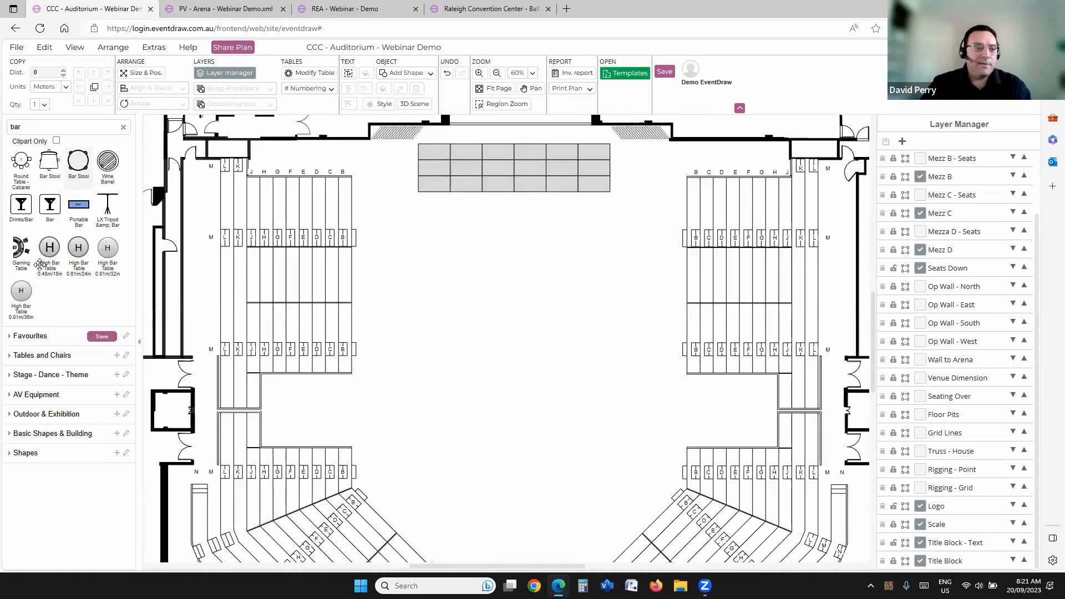
double_click(15, 127)
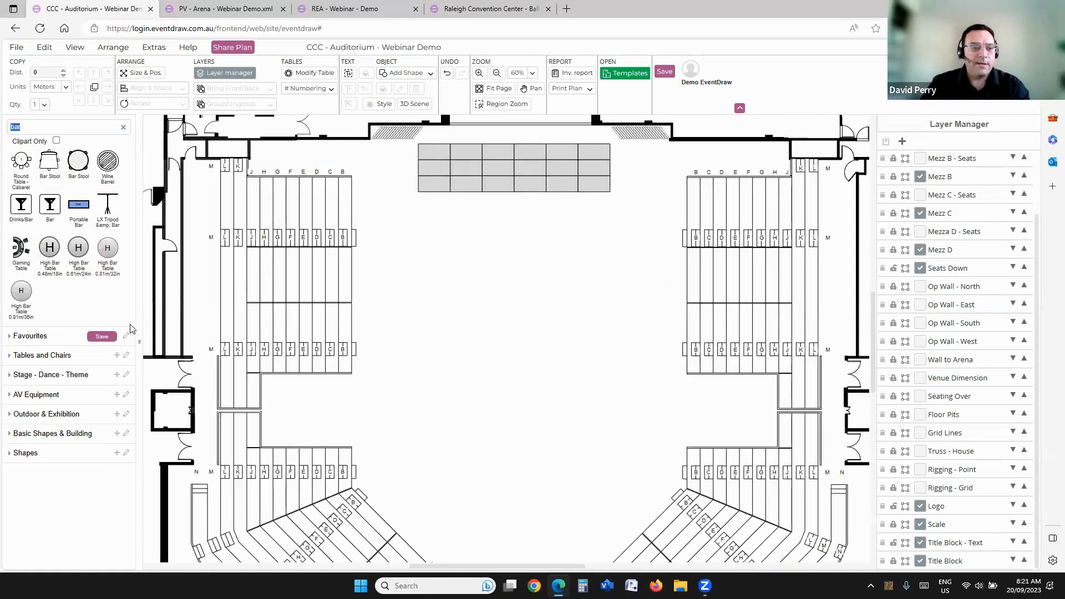
left_click_drag(78, 204, 381, 233)
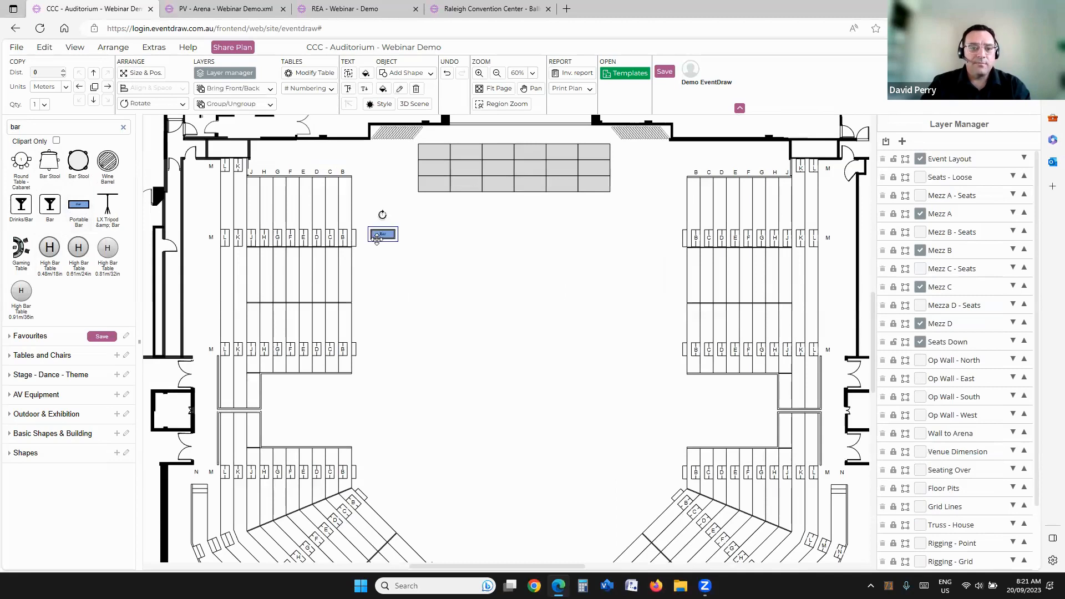
left_click(107, 87)
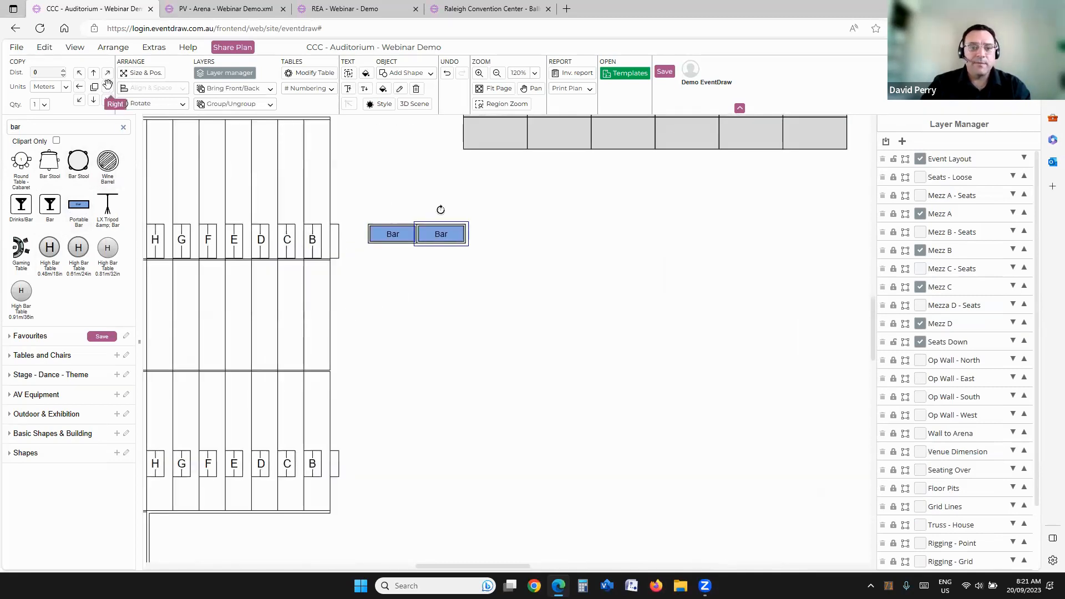
left_click(107, 87)
Step: Select the three portable bars, add a new layer named Bars, and move the selection onto it
left_click_drag(361, 197, 573, 295)
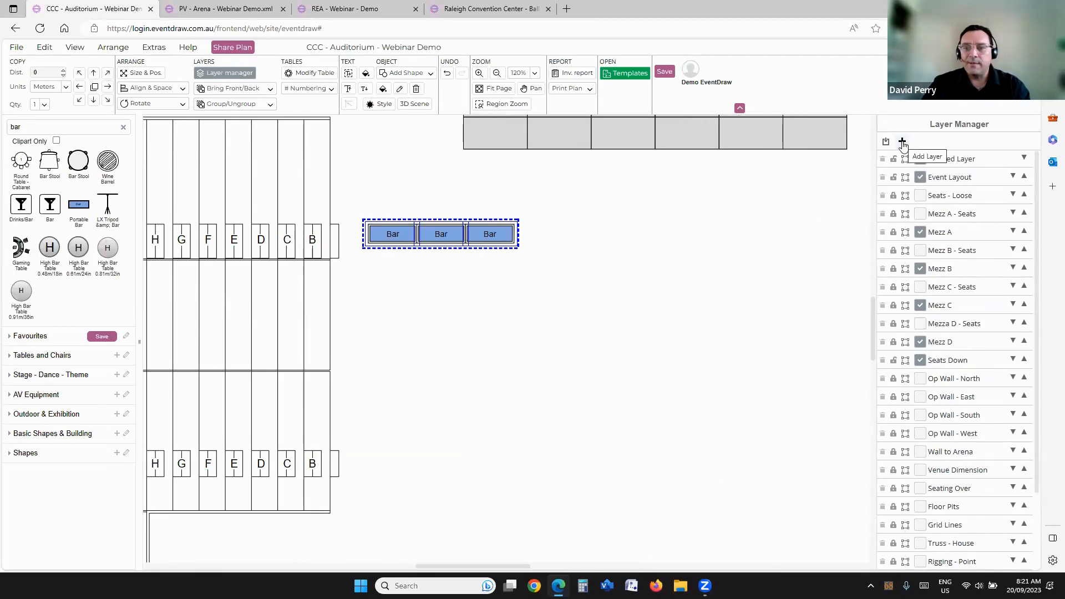
double_click(970, 160)
type("Bars")
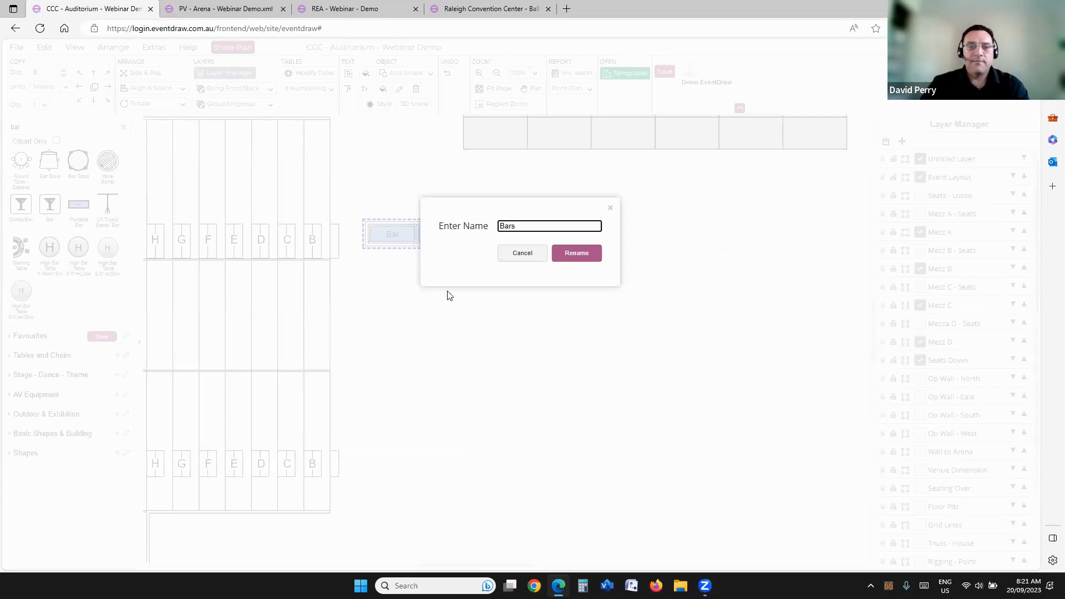
left_click(580, 257)
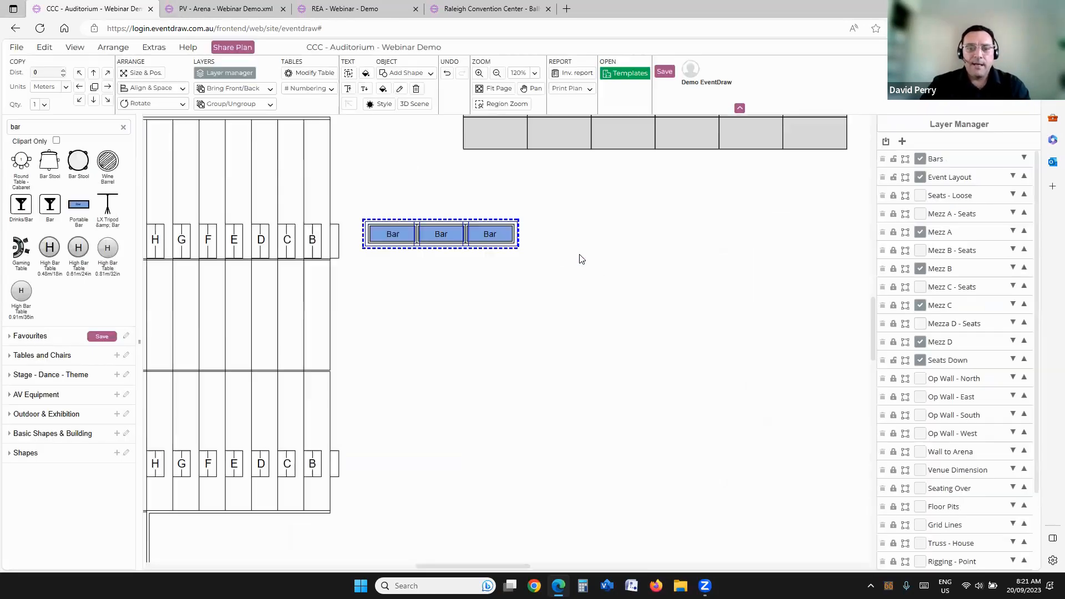
left_click(886, 142)
left_click(904, 128)
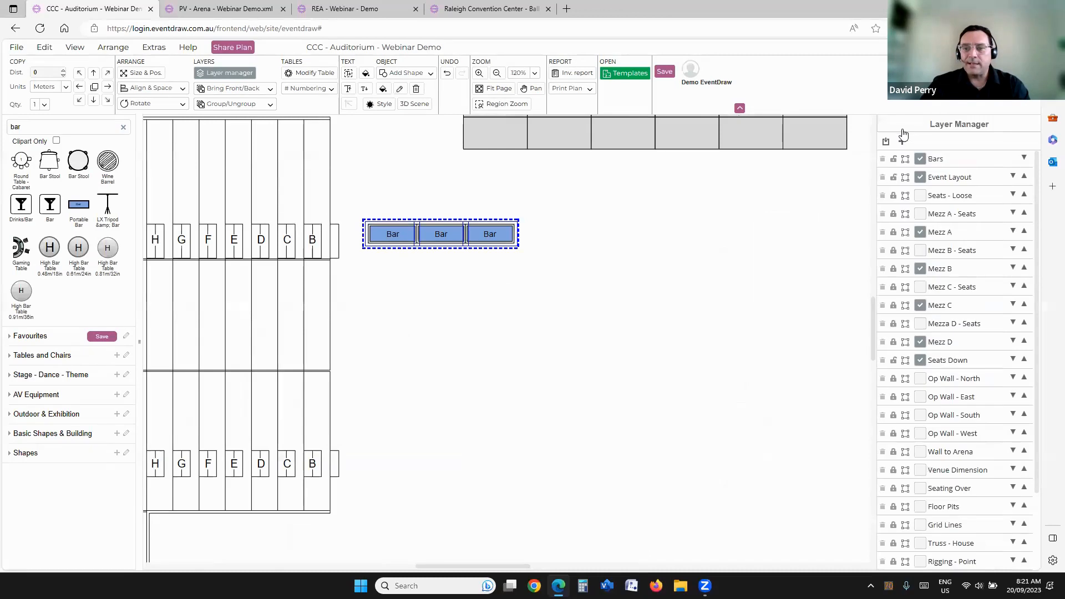
Step: Hide the Bars layer and show it again, and delete the three portable bars from the floor
left_click(921, 160)
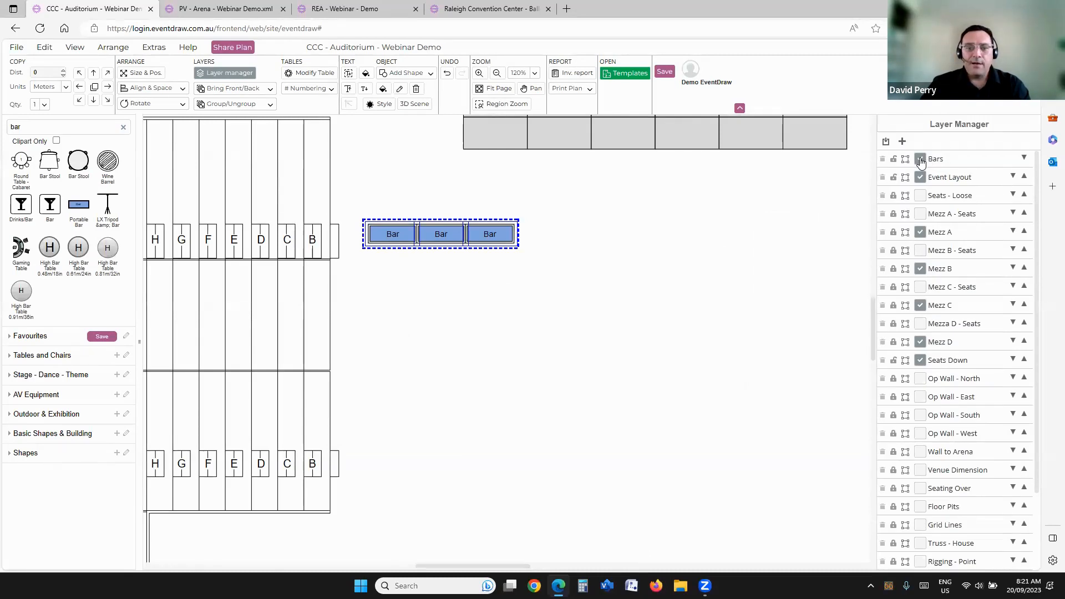
left_click(921, 159)
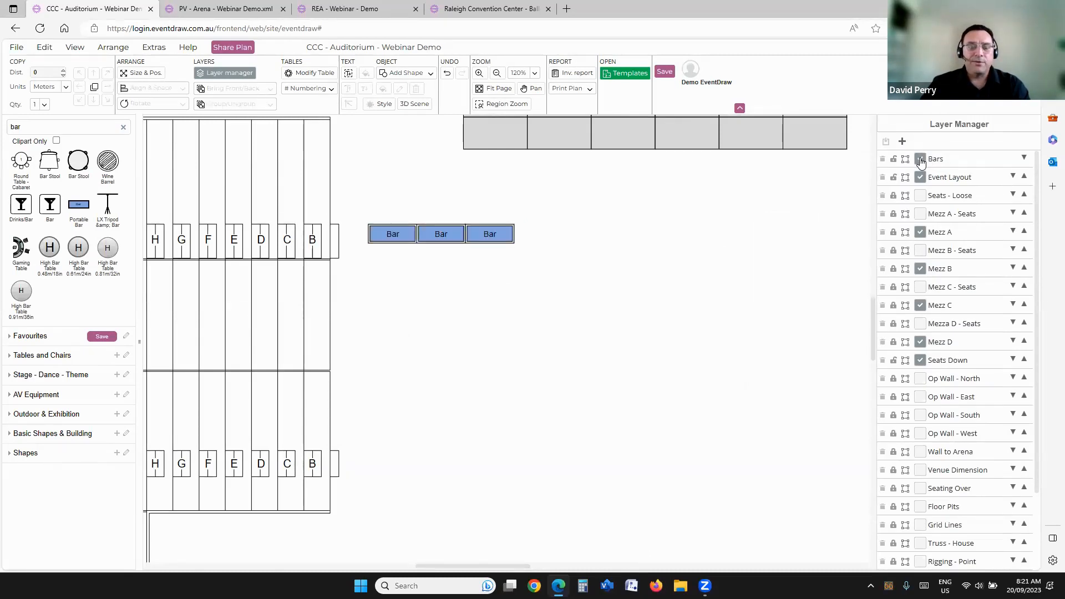
left_click_drag(585, 309, 547, 323)
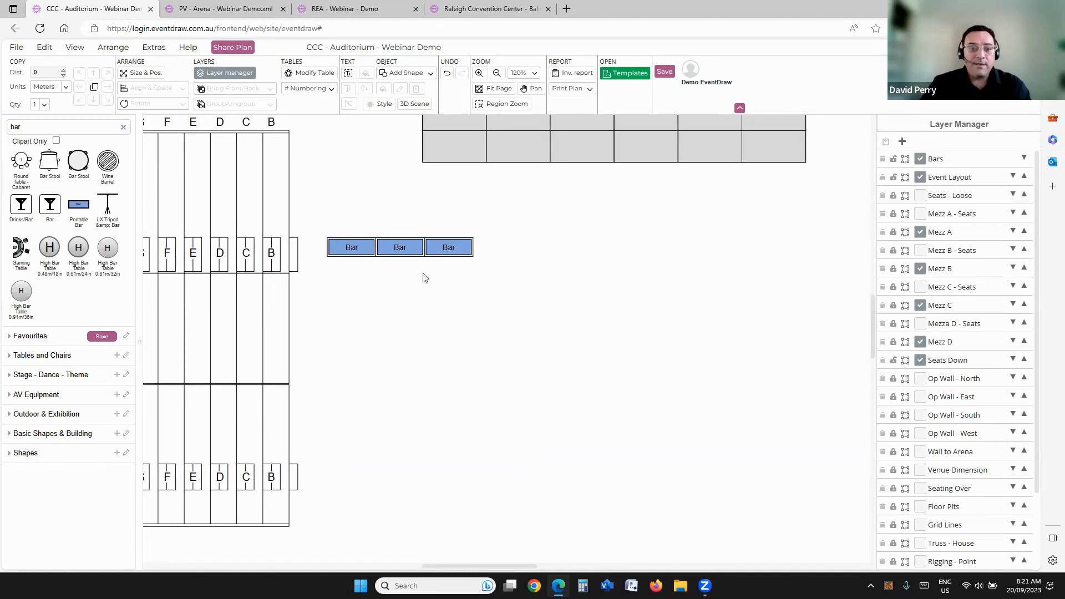
scroll(556, 256, "down", 2)
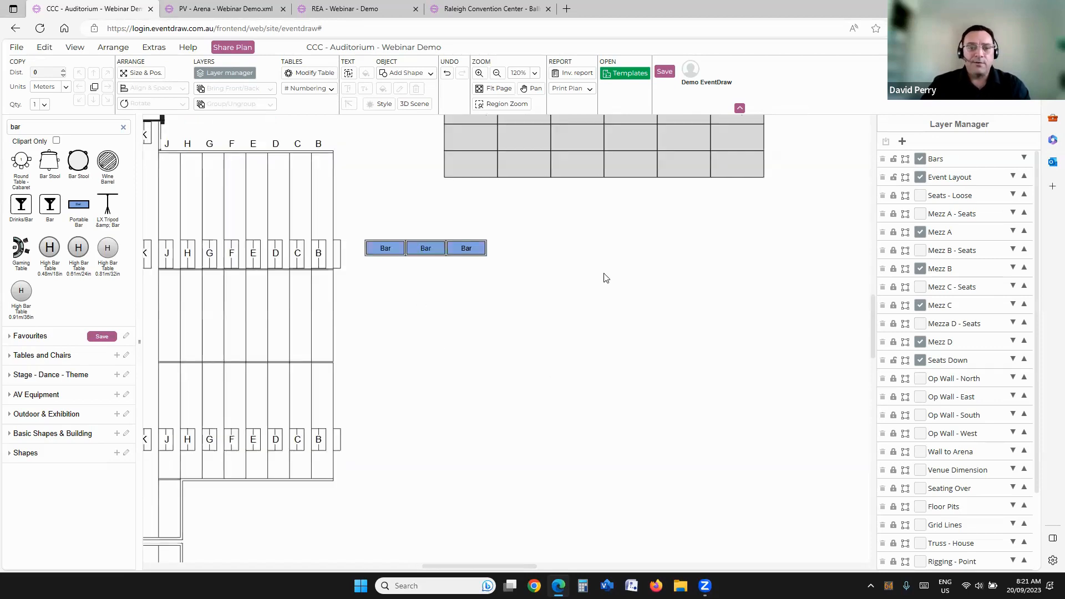
left_click_drag(371, 224, 540, 300)
key("Delete")
Step: Hide the Mezz A, Mezz B and Mezz C layers to reveal the flat floor beneath them
scroll(542, 254, "down", 2)
scroll(638, 299, "down", 5)
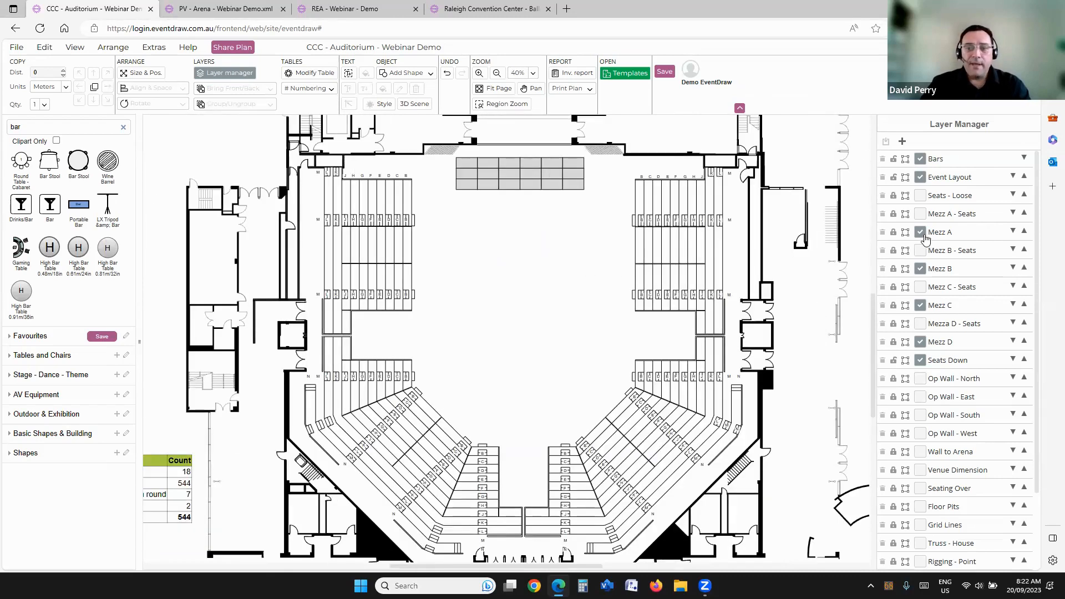
left_click_drag(561, 244, 594, 253)
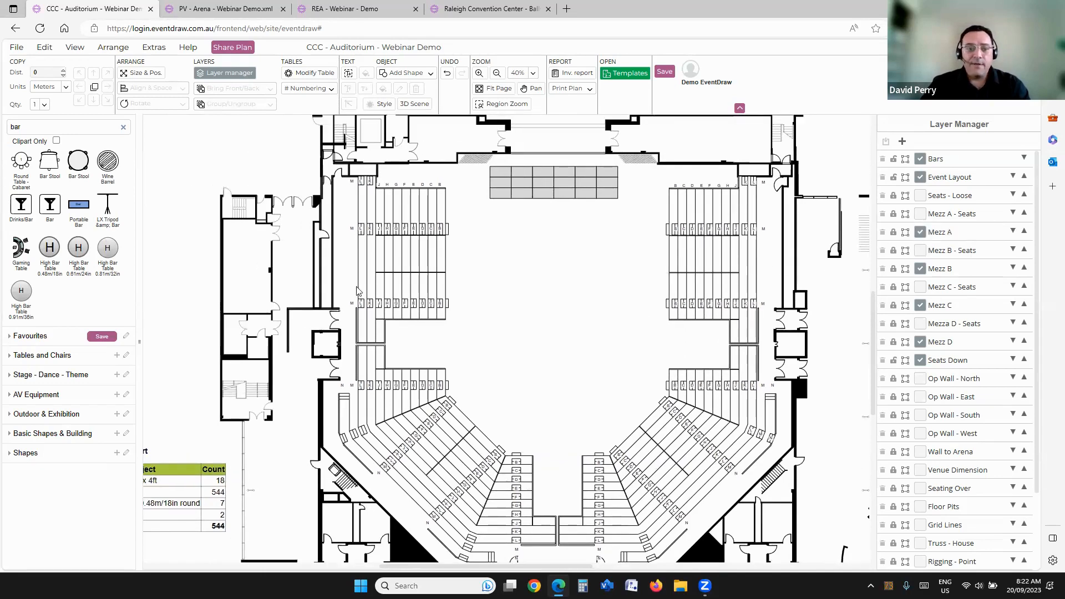
left_click(920, 236)
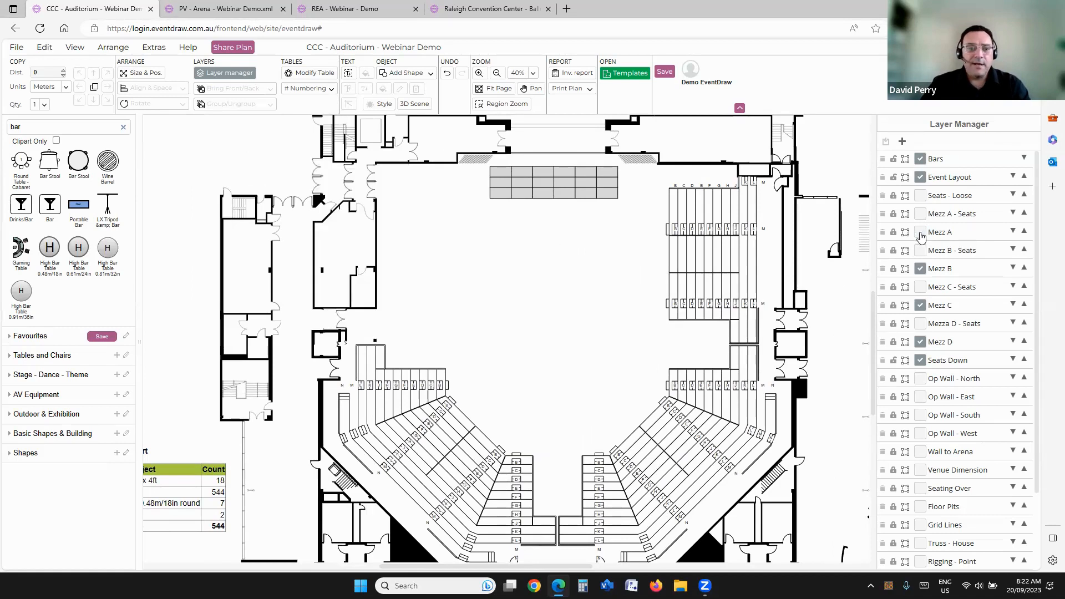
left_click(921, 271)
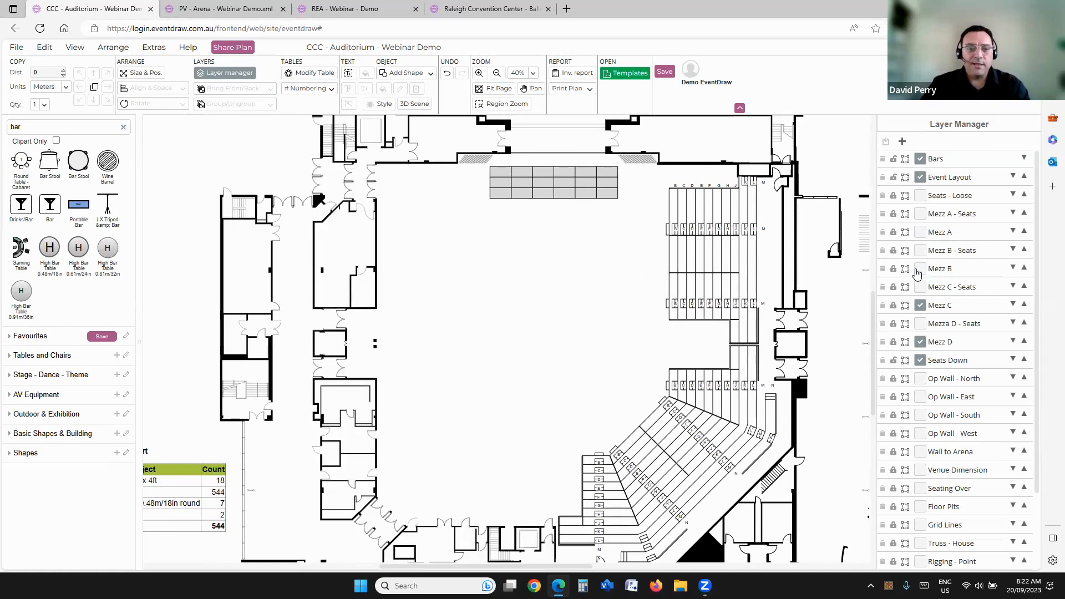
left_click(921, 306)
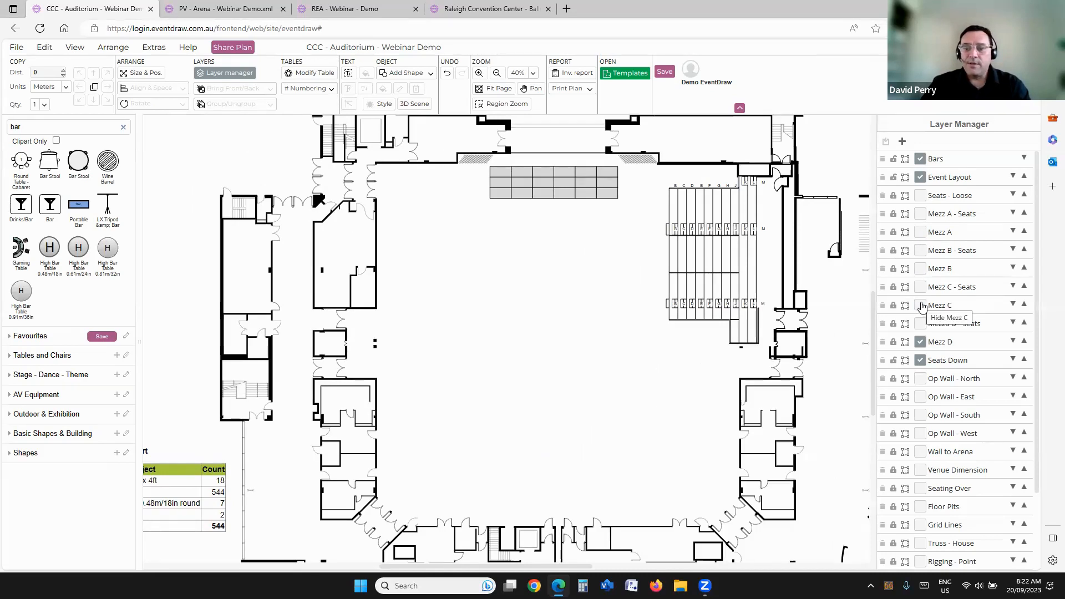
Step: Show the Mezz C, Mezz B and Mezz A layers again, plus the seat layers for Mezz B, C and D
left_click(920, 306)
left_click(920, 269)
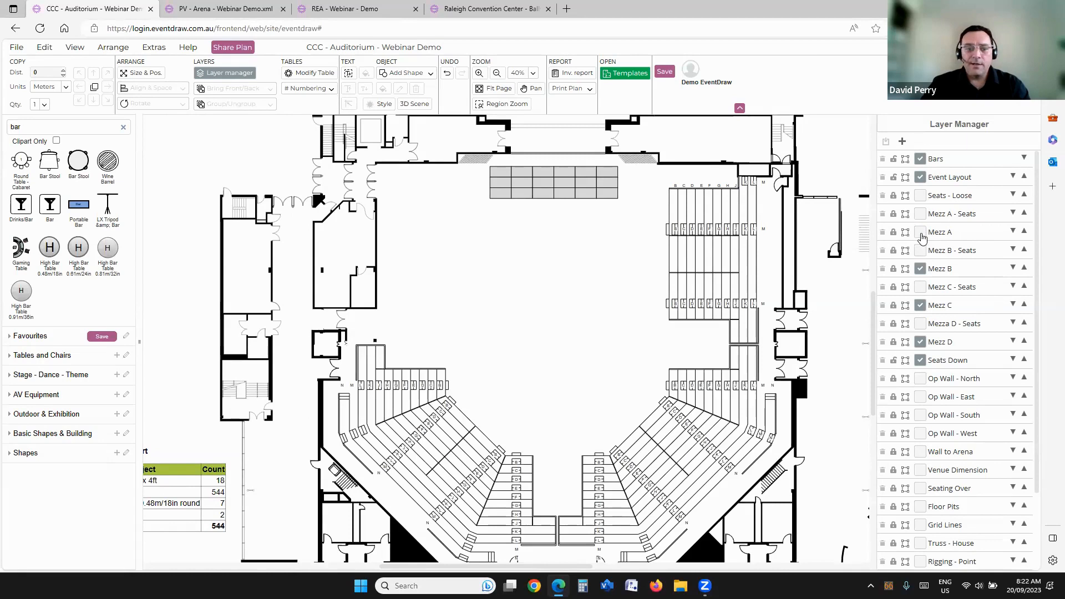
left_click(921, 233)
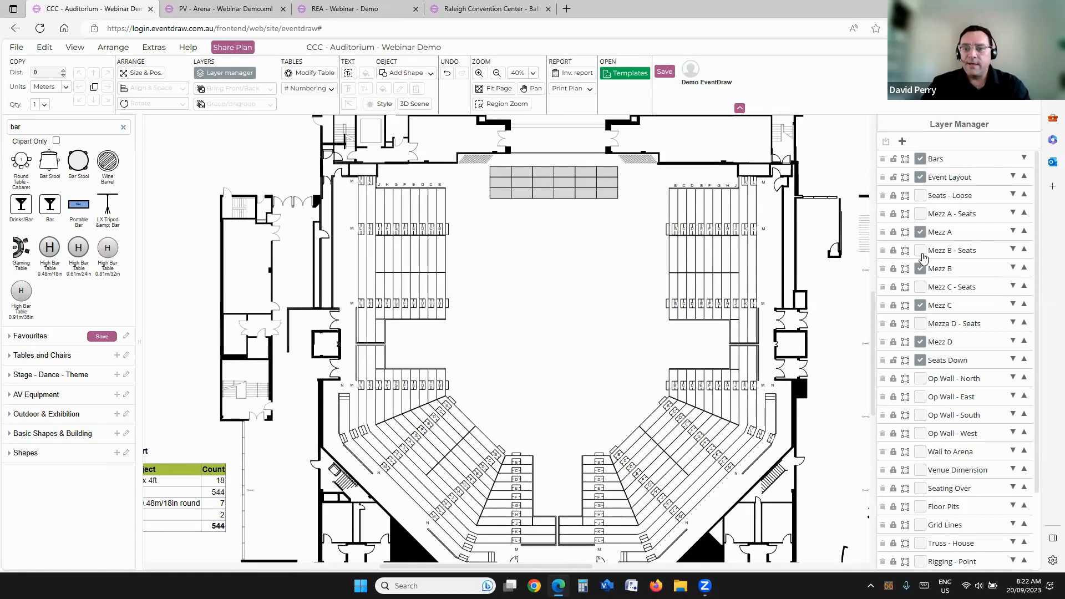
left_click(921, 251)
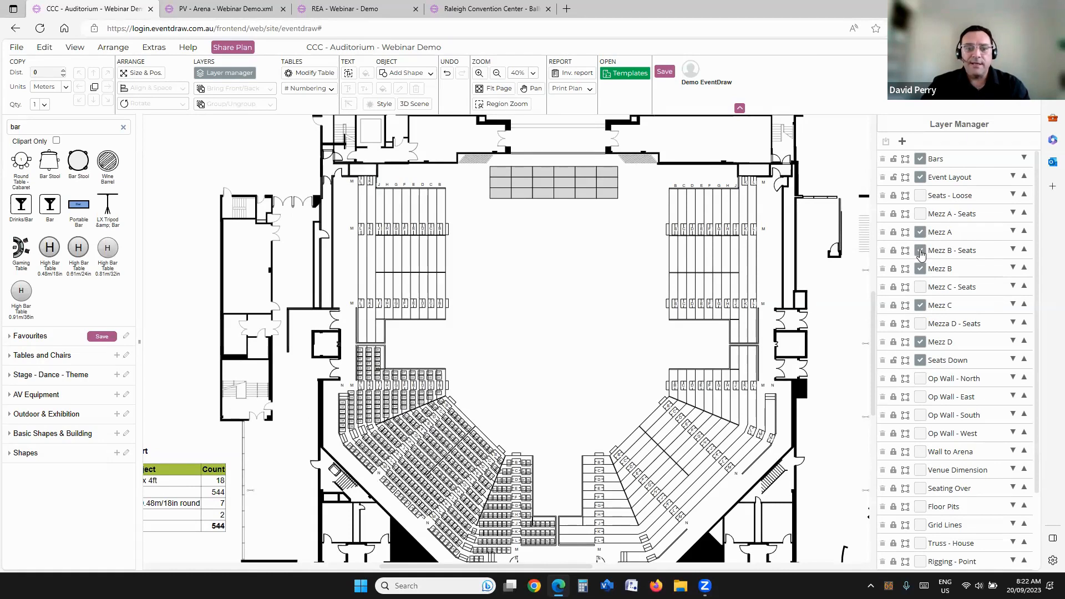
left_click(921, 288)
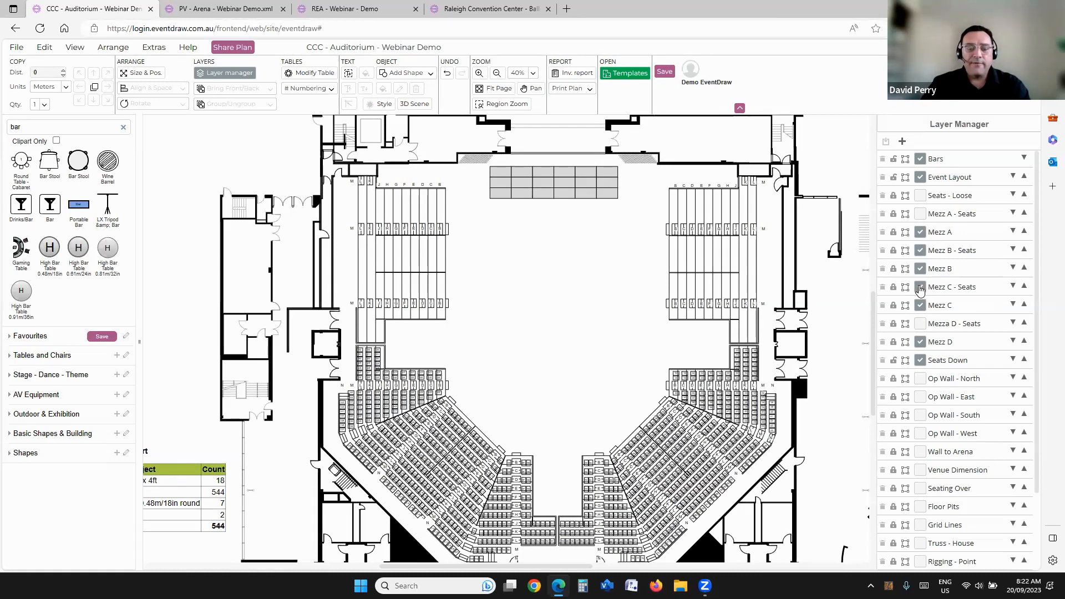
left_click(921, 325)
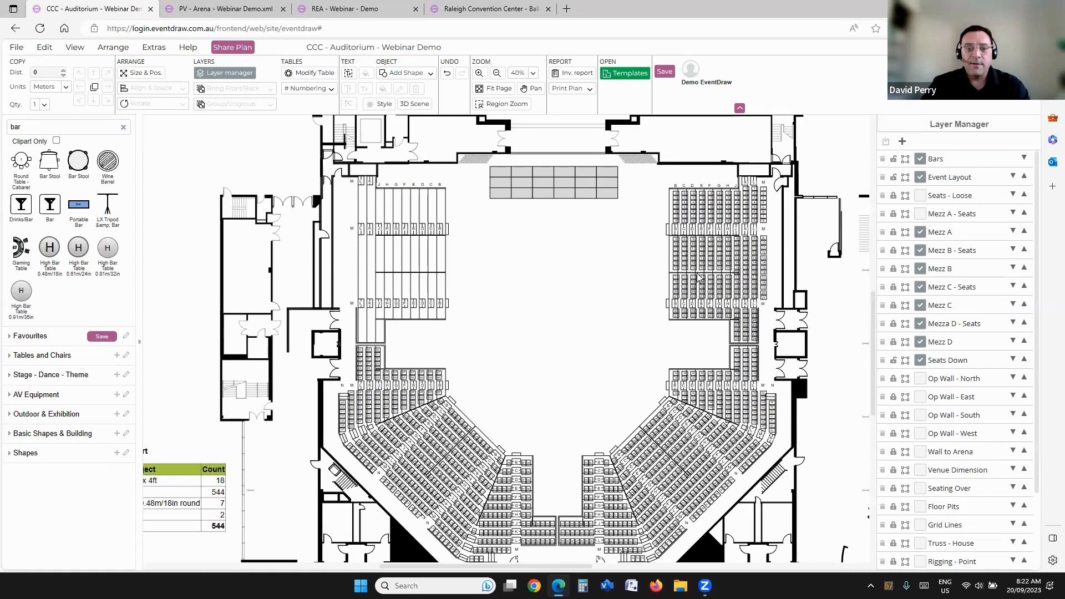
Step: Hide the Mezz B layer and the seat layers for Mezz B, C and D, keeping Mezz C shown
left_click(921, 269)
left_click(920, 307)
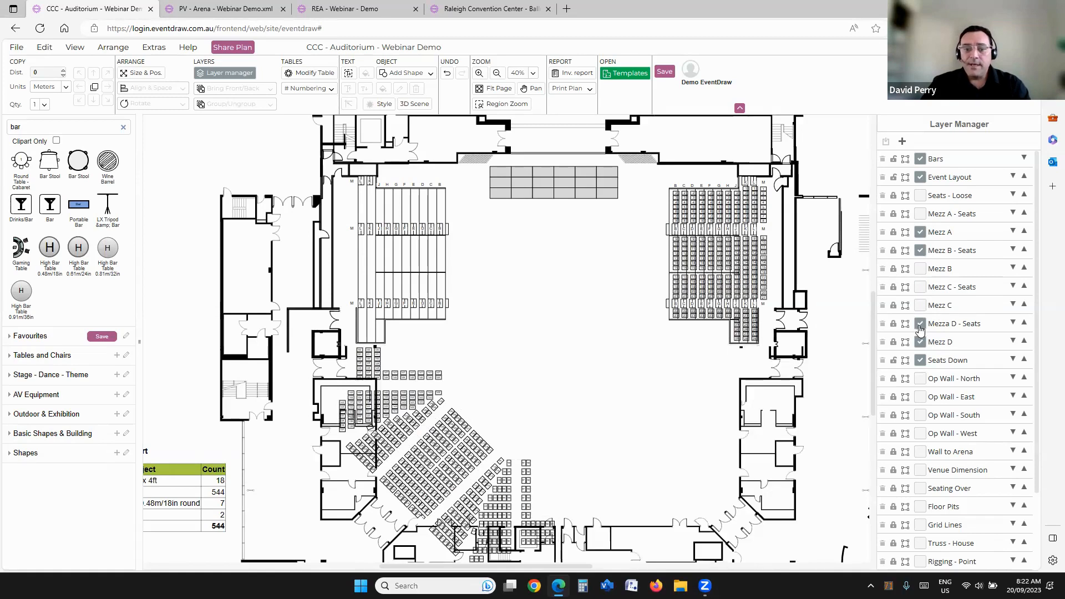
left_click(920, 305)
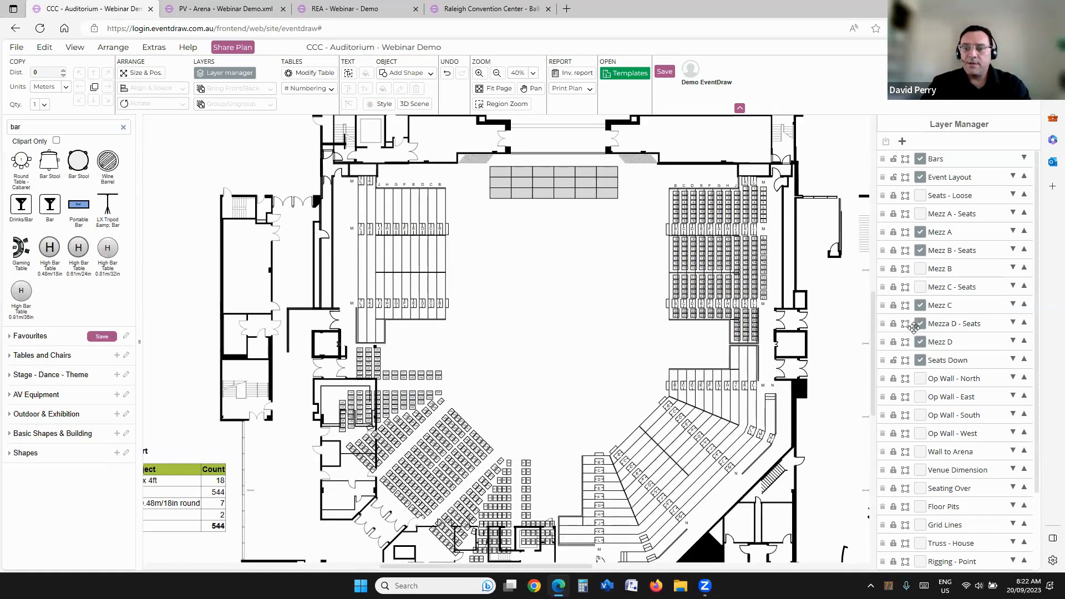
left_click(919, 323)
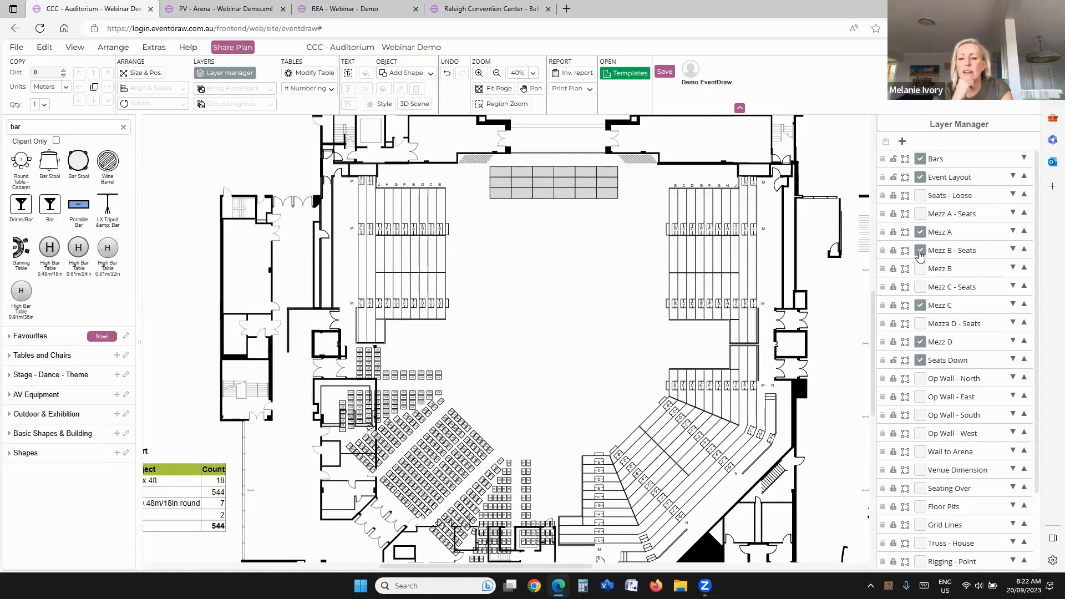
left_click(919, 250)
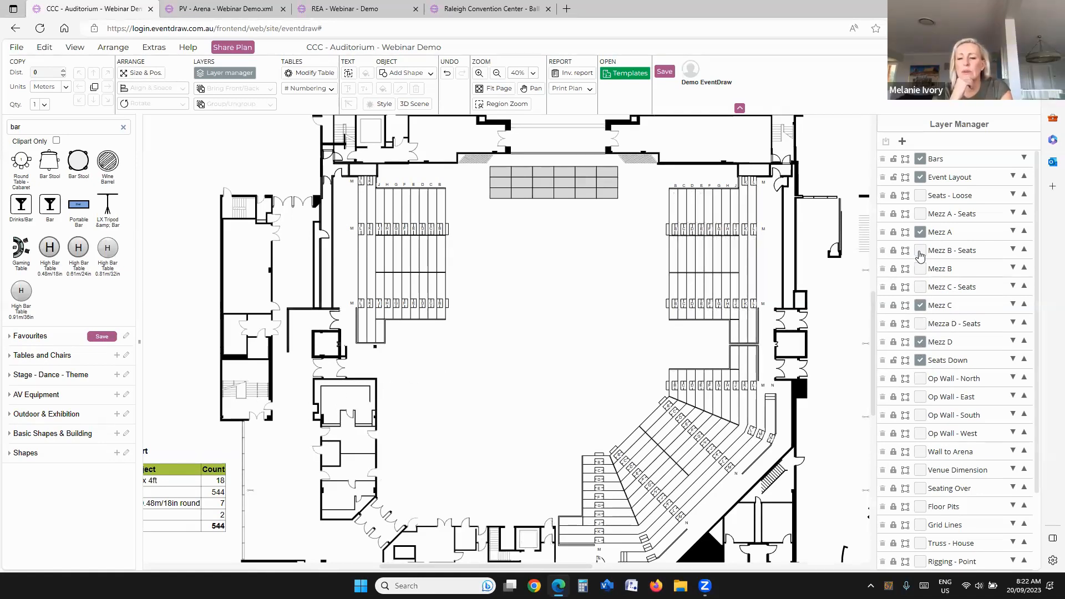
Step: Hide the Mezz C, Mezz A and Mezz D layers to clear all mezzanine seating blocks from the plan
left_click(920, 305)
left_click(920, 233)
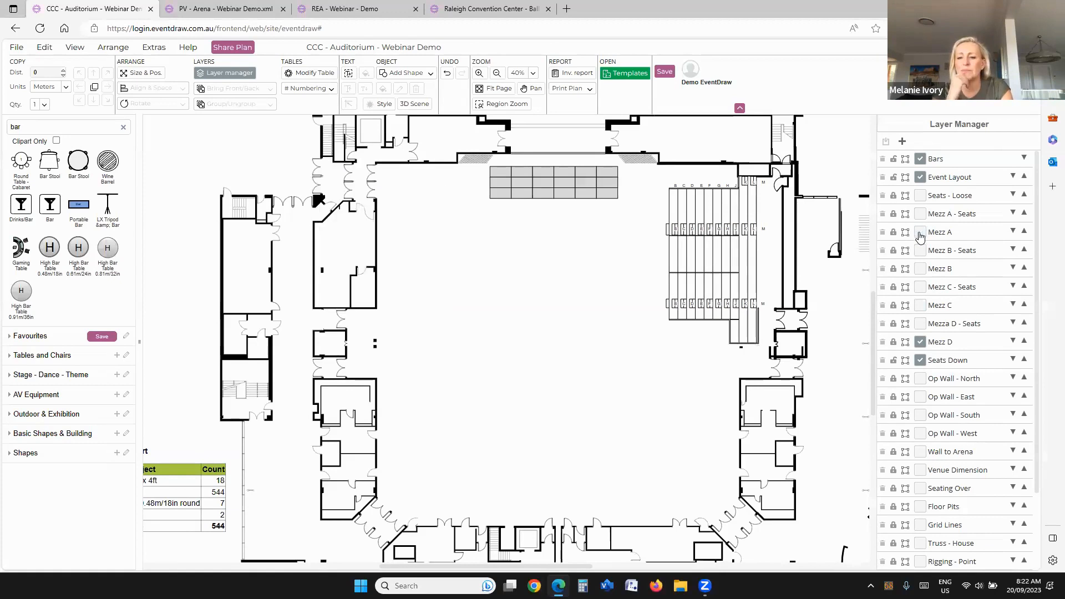
left_click(919, 342)
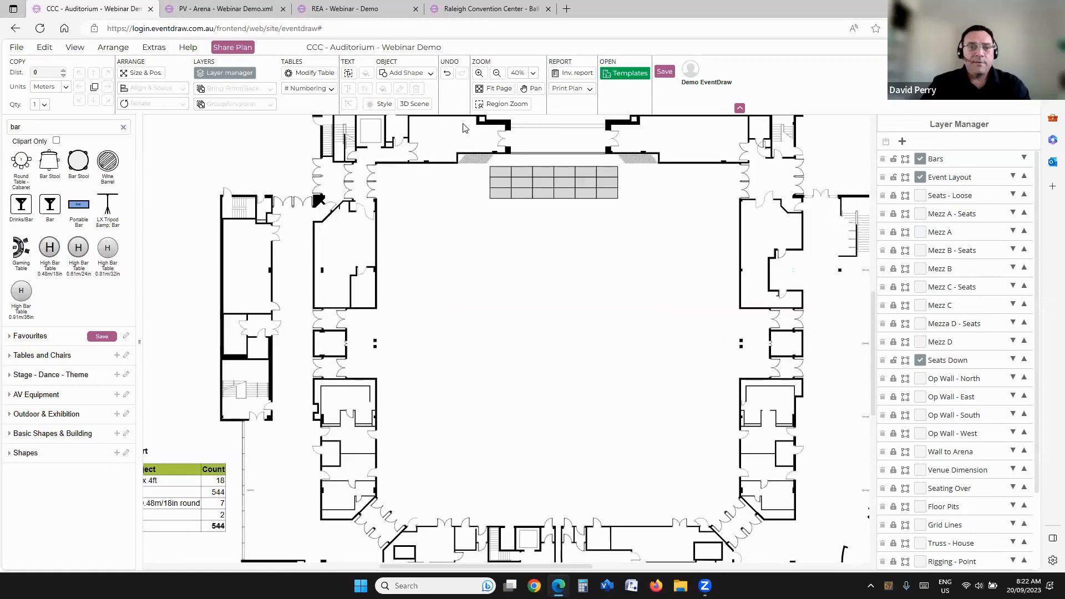
Step: Switch to the PV - Arena plan, then hide and show again its Block A1 - Retractable seating layer
left_click(224, 10)
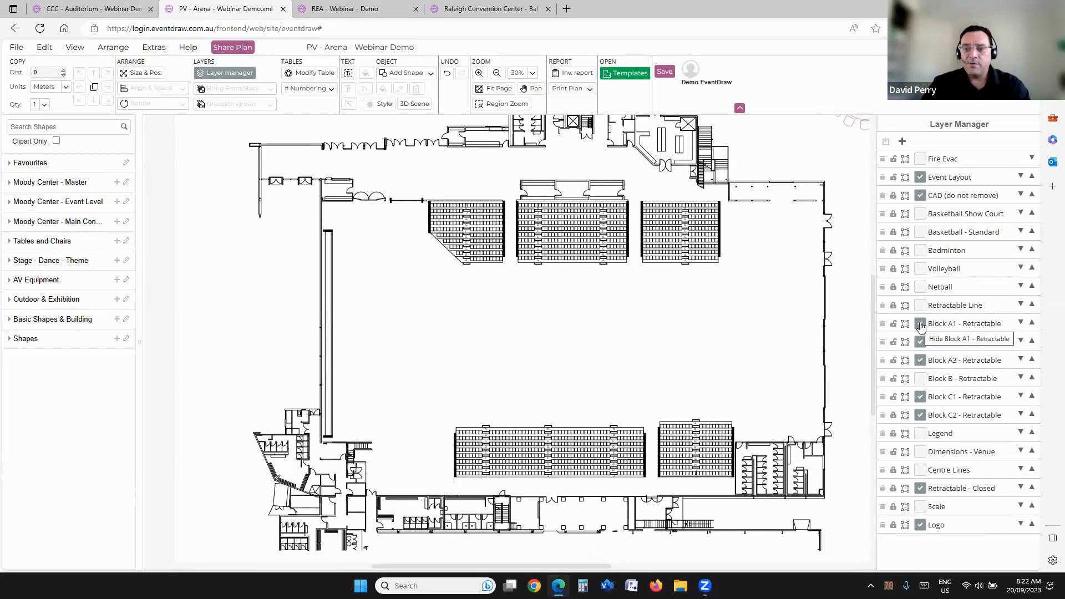
left_click(920, 324)
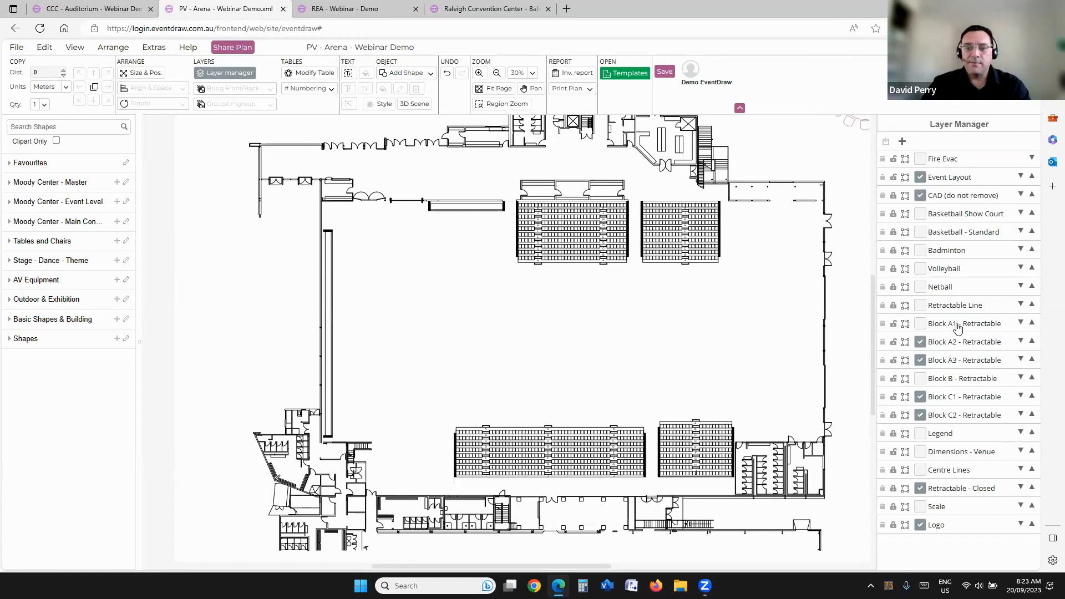
left_click(939, 325)
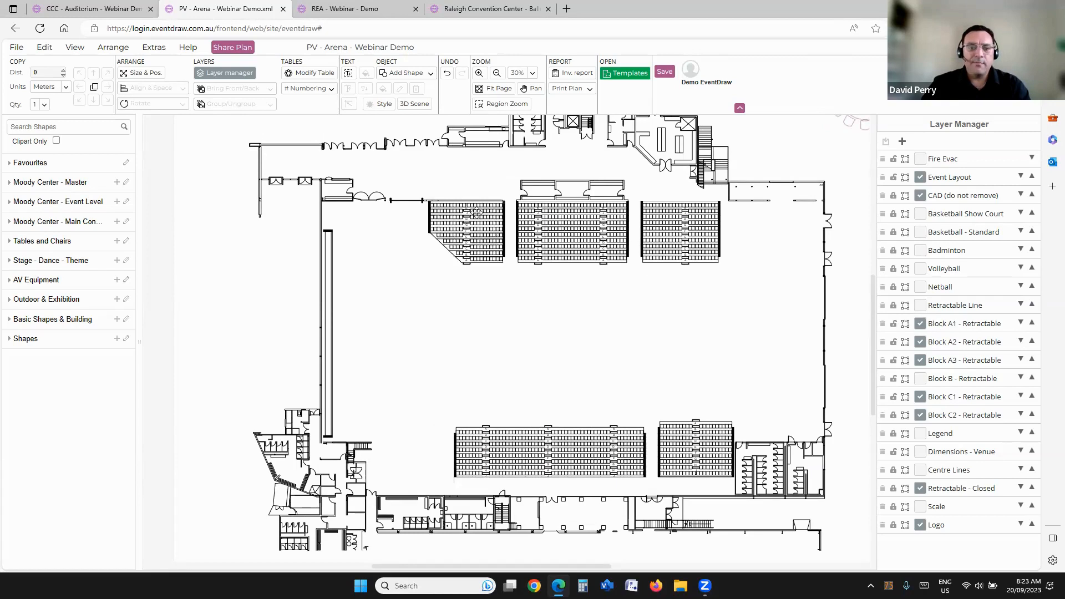
Step: Slide the Block A1 retractable seating back into its wall recess so that only rows A to F remain extended
scroll(476, 213, "up", 3)
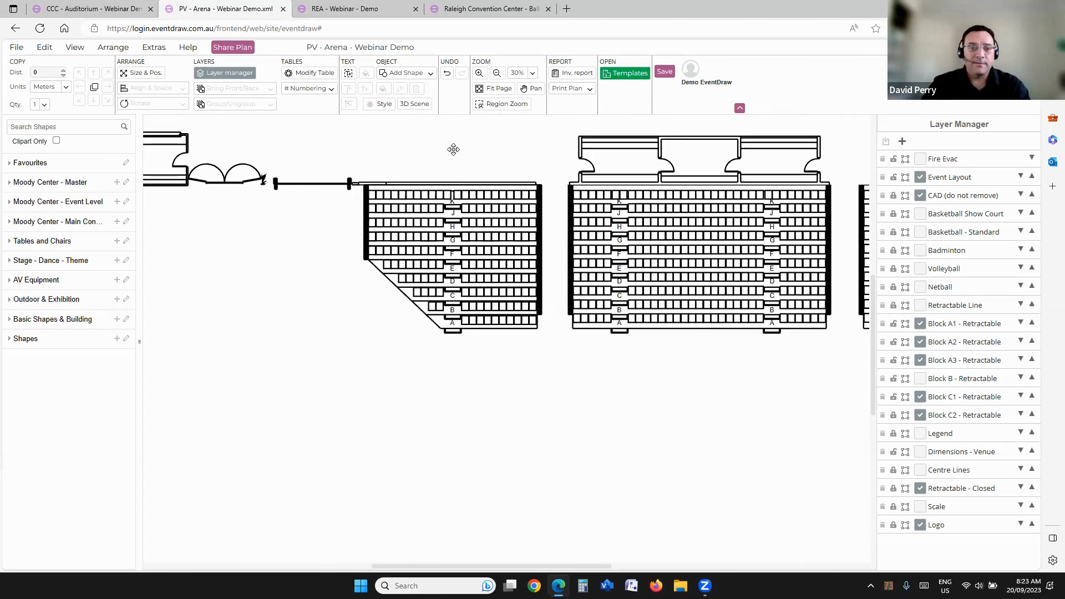
scroll(458, 183, "up", 4)
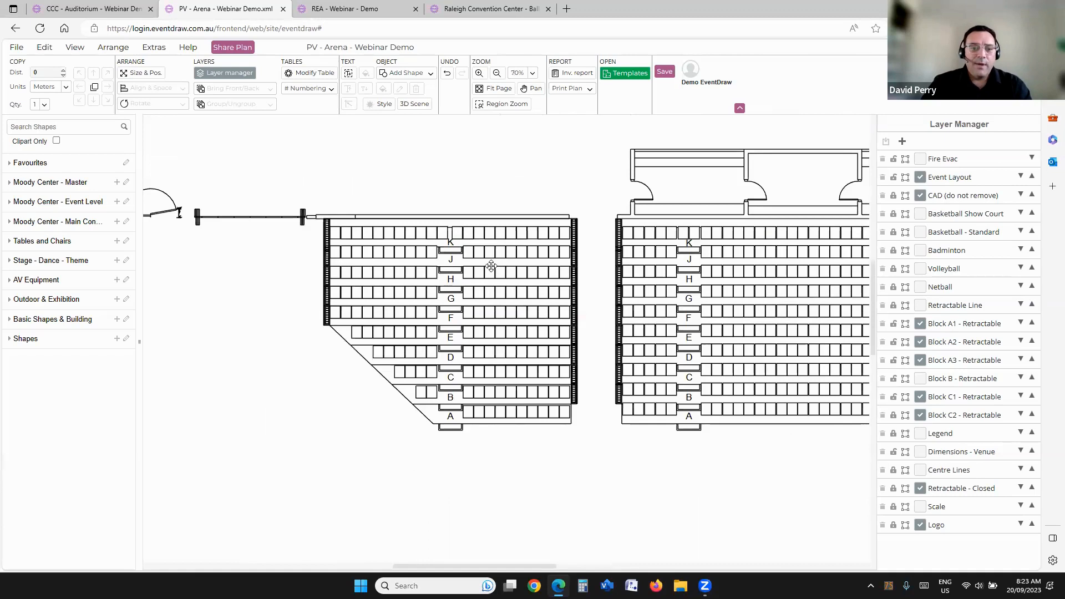
left_click(512, 296)
left_click_drag(512, 294, 528, 273)
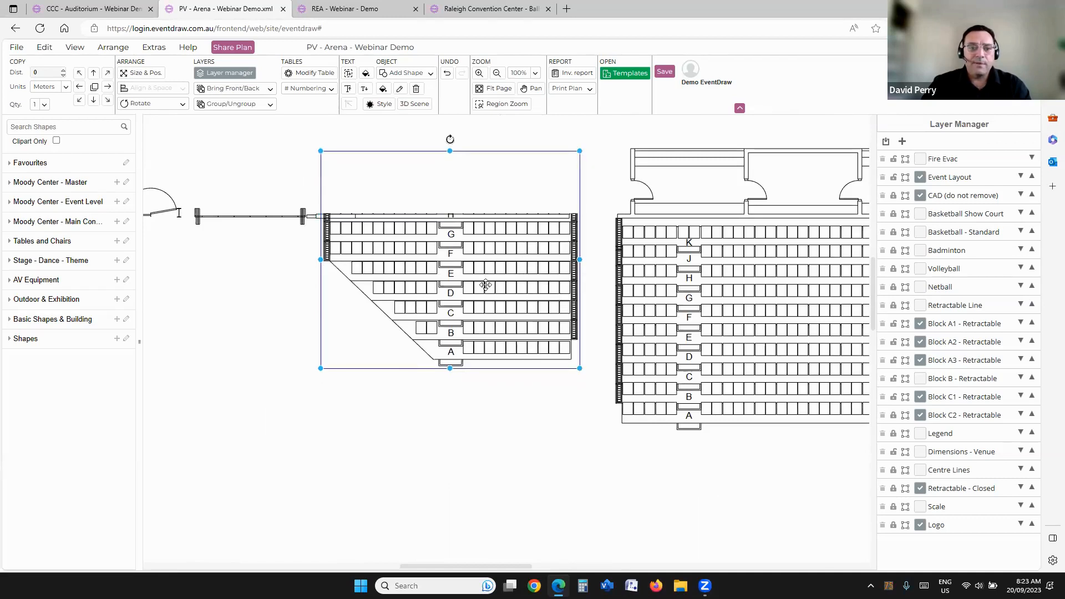
left_click_drag(511, 288, 519, 273)
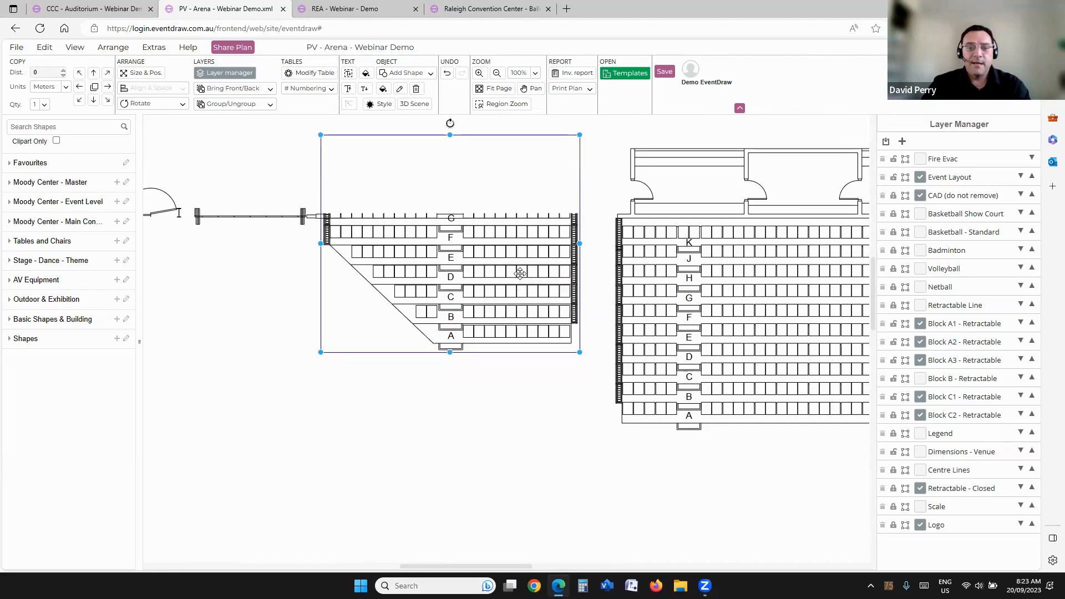
left_click_drag(519, 272, 525, 255)
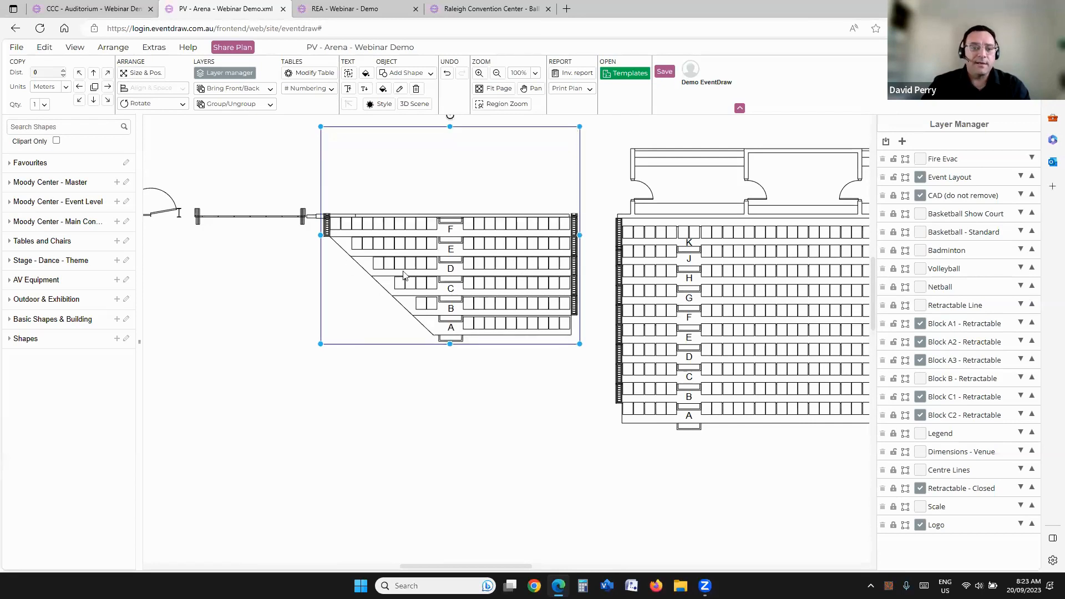
scroll(432, 257, "down", 4)
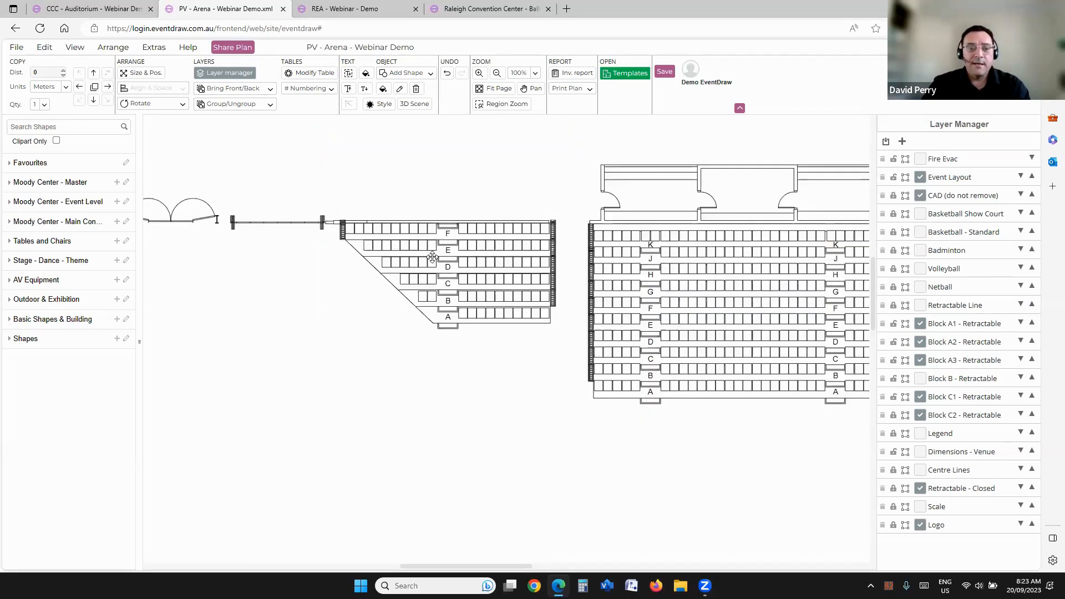
left_click(466, 270)
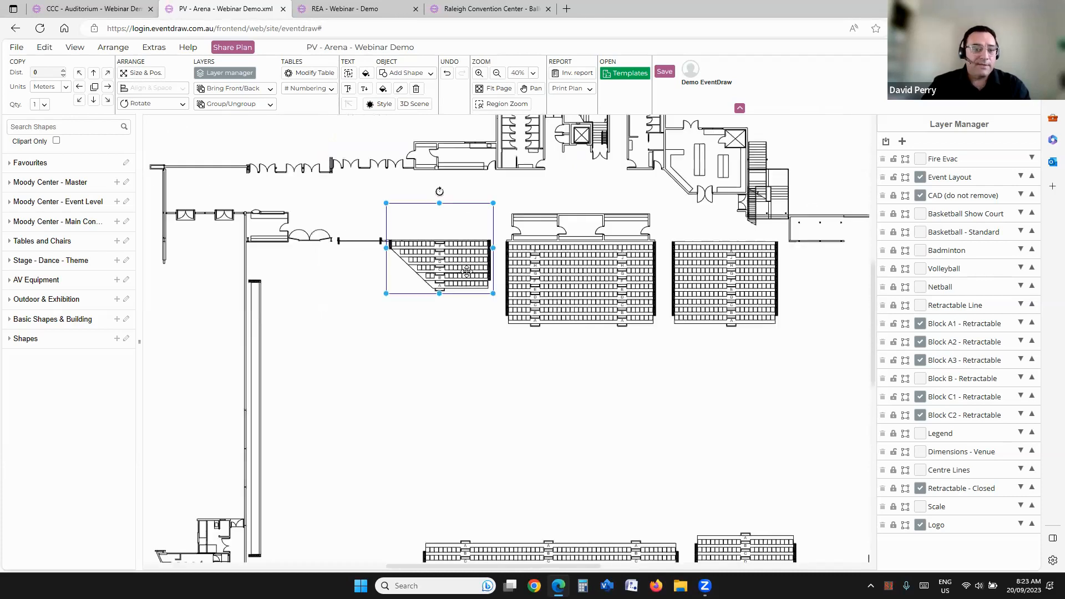
left_click_drag(585, 351, 572, 328)
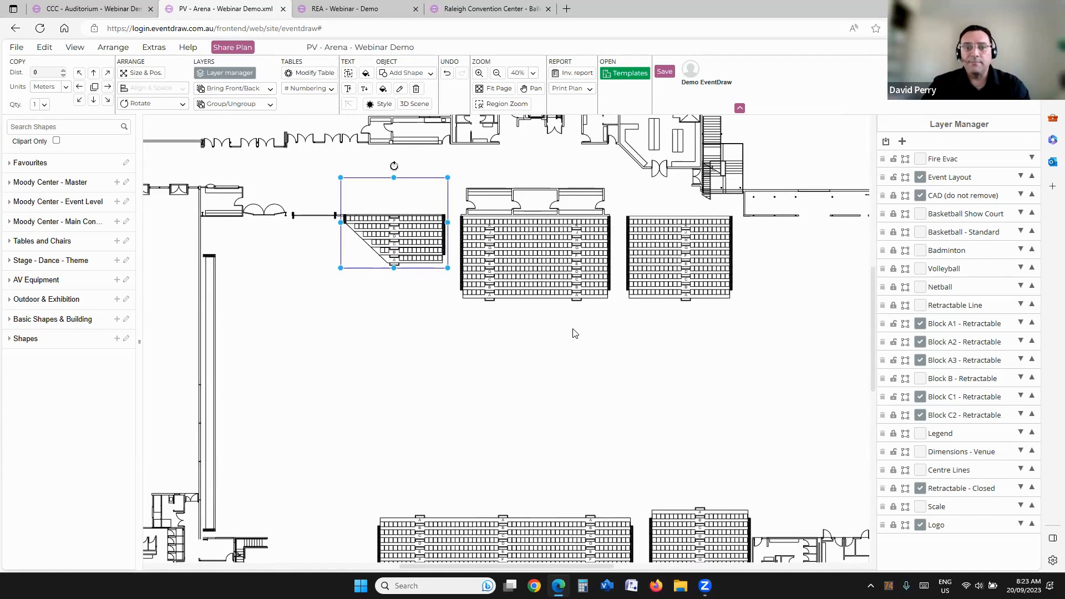
Step: Return to the CCC - Auditorium plan and show the Op Wall - North, East and South layers to divide the hall
left_click(81, 7)
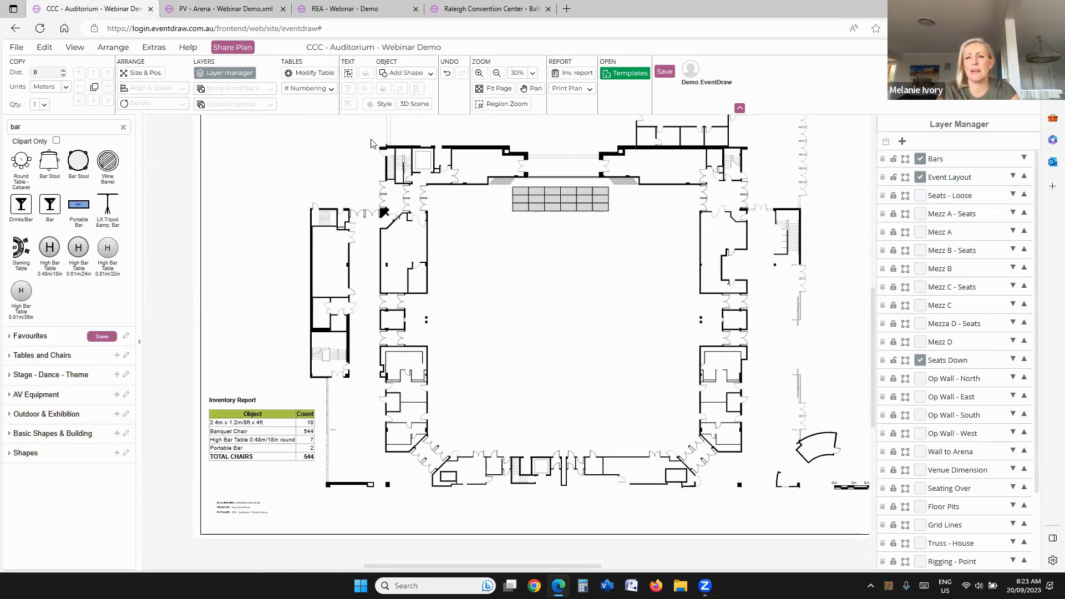
left_click(920, 380)
left_click(921, 398)
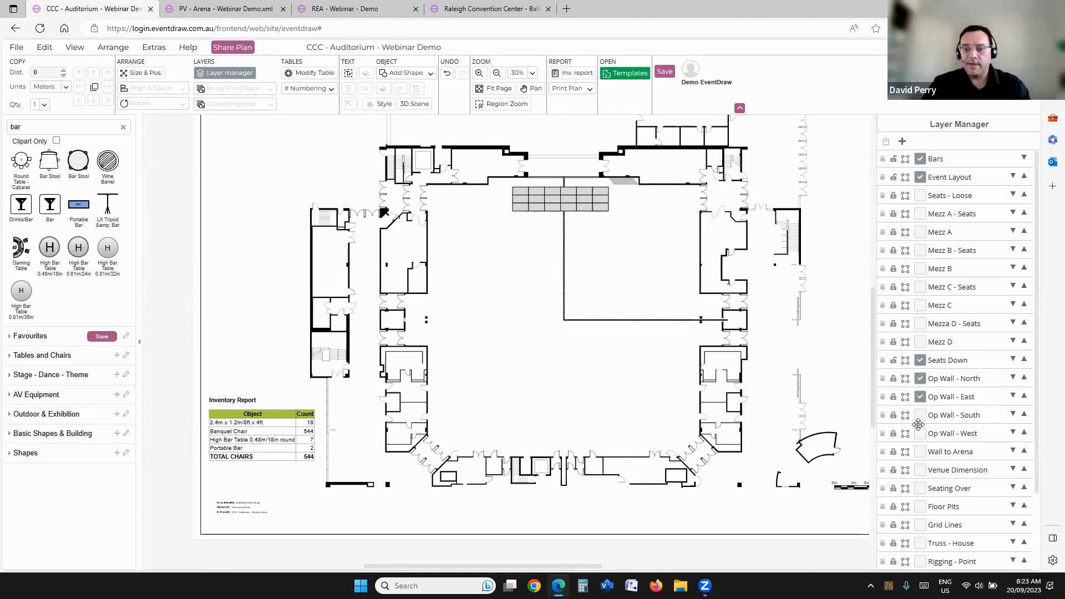
left_click(921, 416)
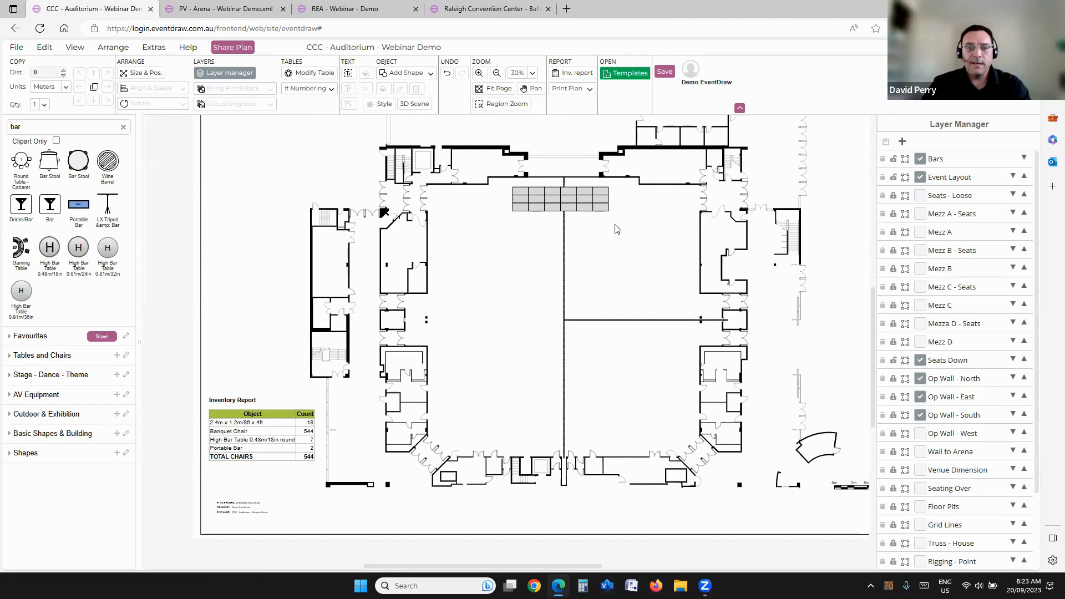
Step: Delete the two easternmost columns of stage decks, leaving a stage four decks wide
left_click(570, 192)
left_click_drag(620, 230, 572, 181)
key("Delete")
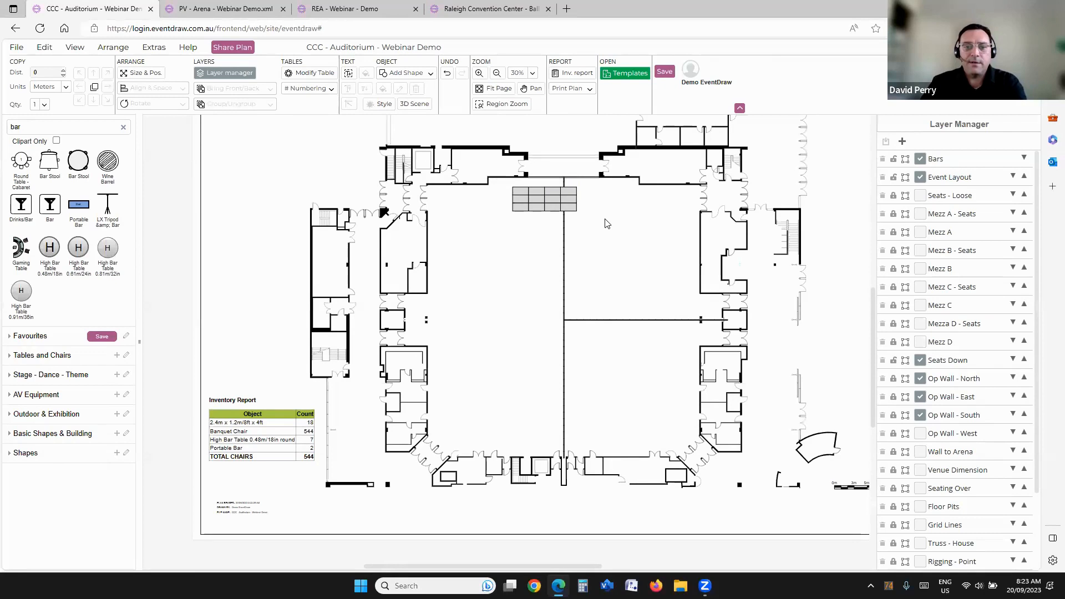
Step: Group the remaining stage decks in the north-east room and turn them 90° to stand along its east wall
scroll(594, 244, "up", 1)
left_click_drag(472, 190, 674, 279)
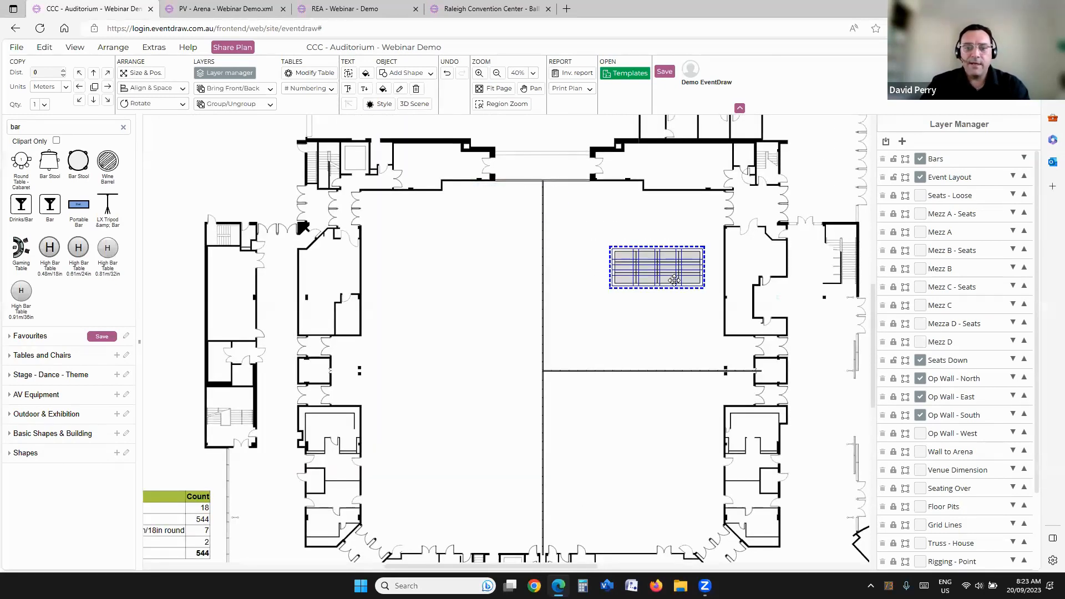
right_click(674, 279)
left_click(697, 495)
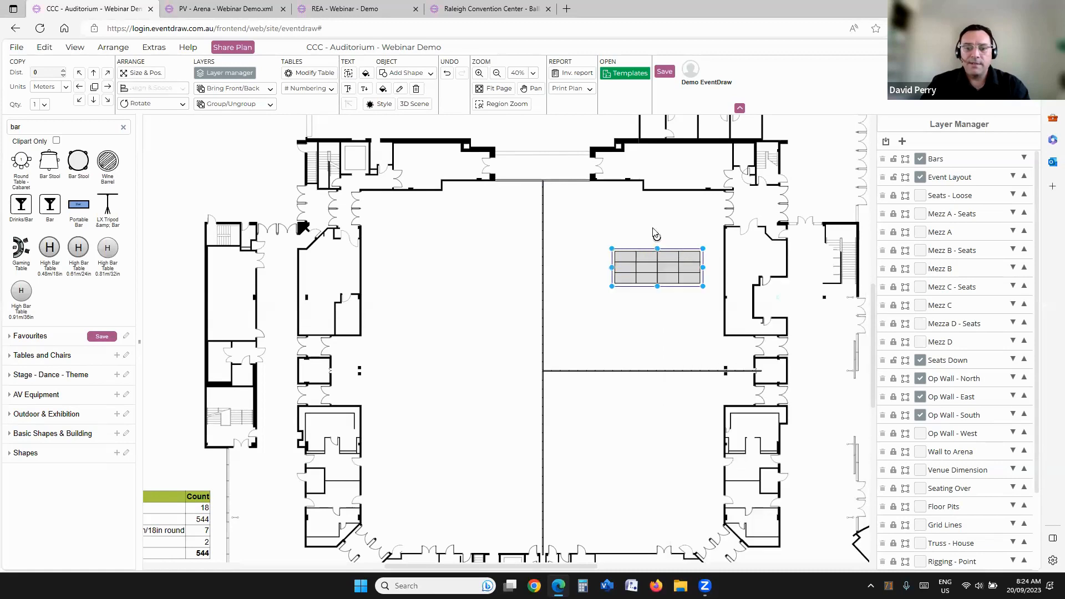
left_click_drag(657, 238, 698, 267)
left_click(592, 259)
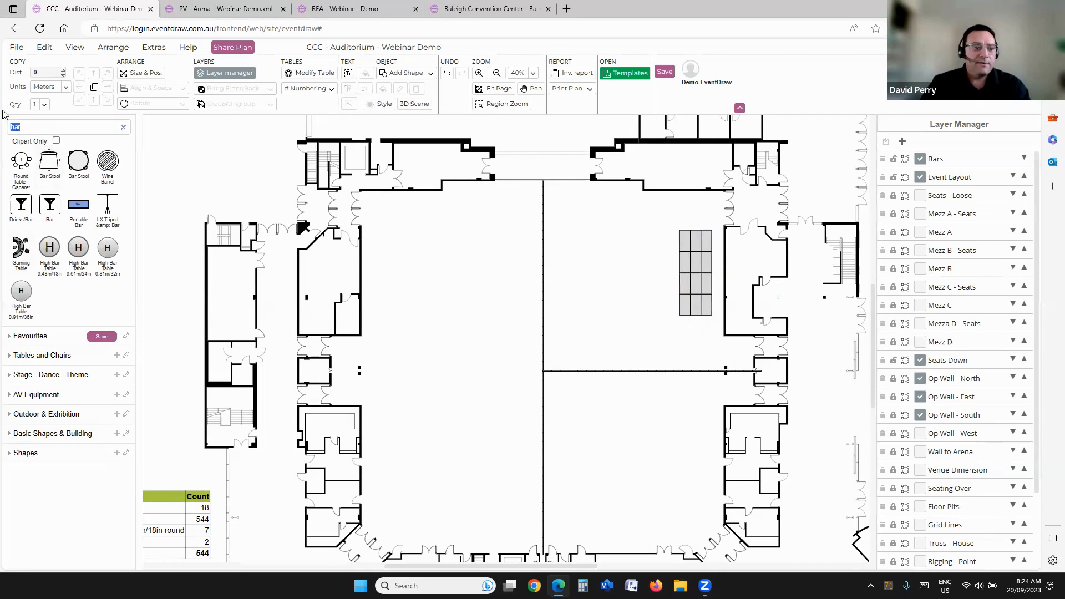
Step: Find a Banquet Chair in the shape library, place one in the north-east room and rotate it right 90°
type("ch")
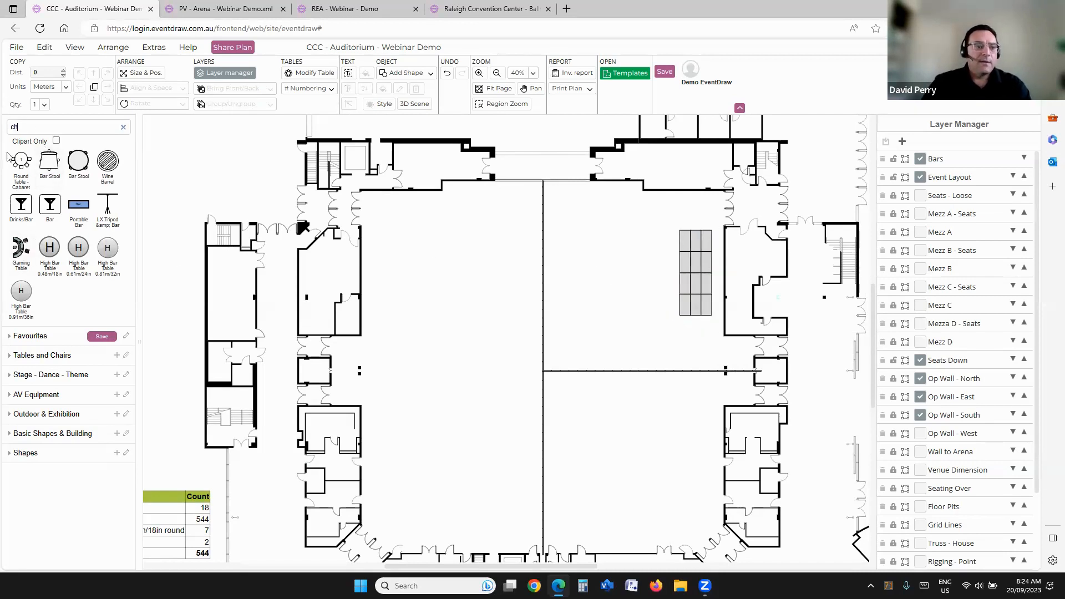
type("air")
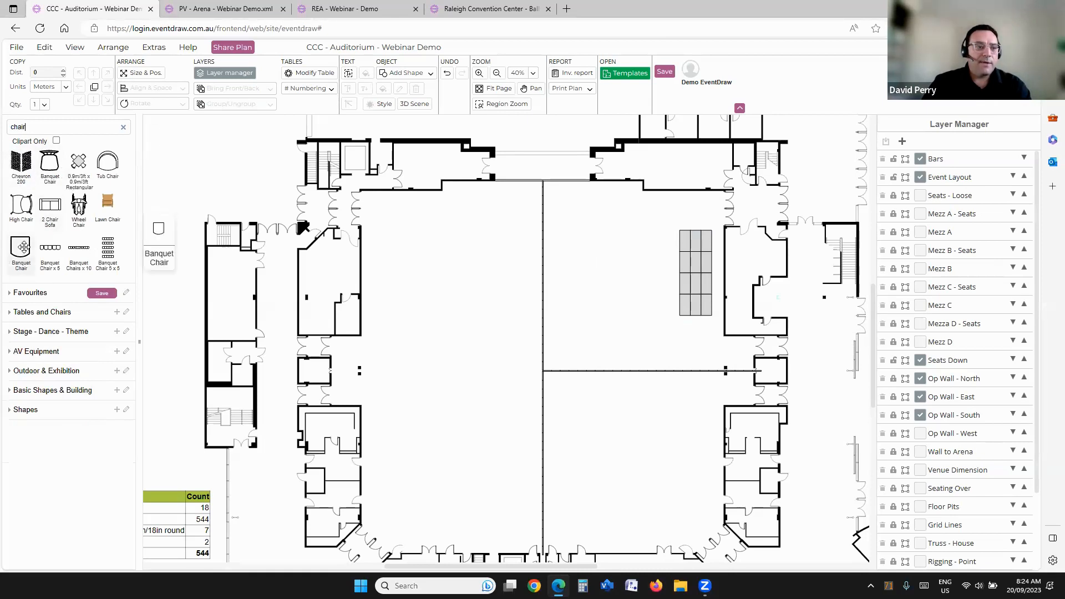
left_click(594, 246)
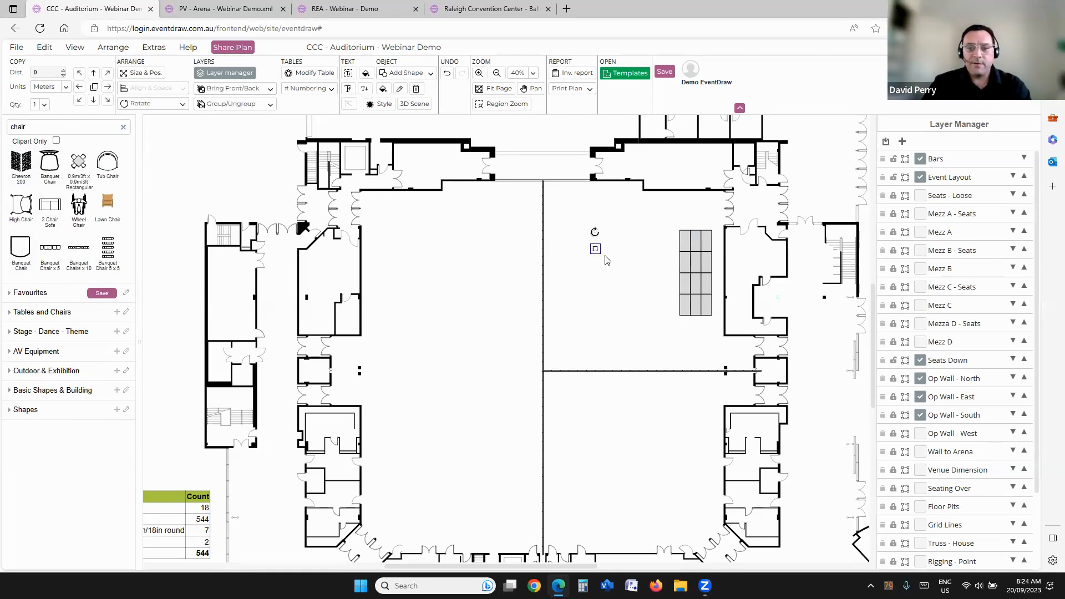
left_click(142, 105)
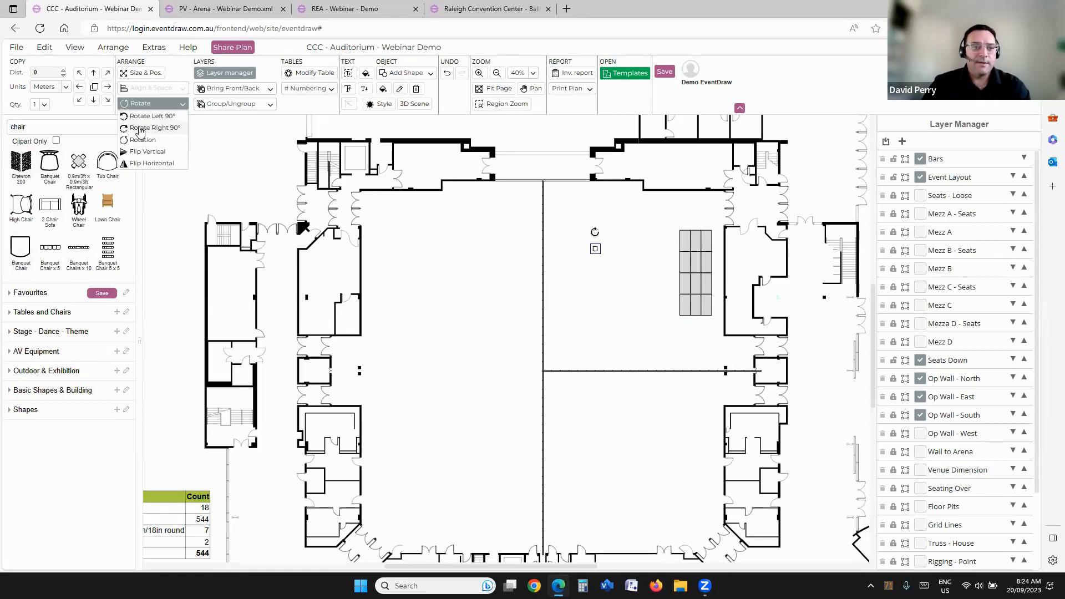
left_click(141, 128)
Step: Fill the floor in front of the north-east room's stage with an 11 x 22 block of banquet chairs
left_click_drag(631, 233, 562, 332)
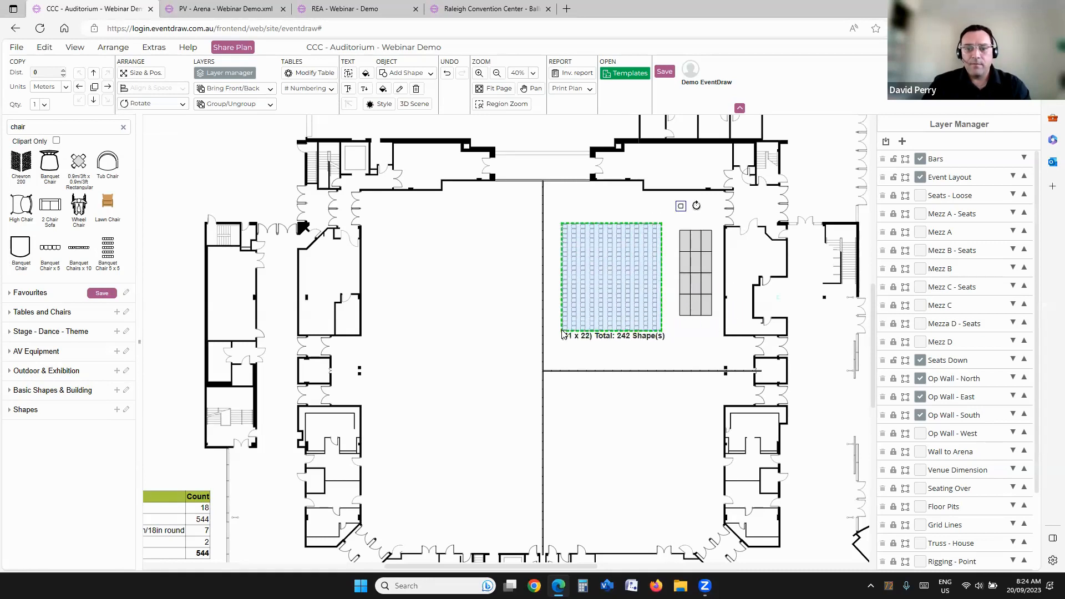
scroll(616, 233, "up", 3)
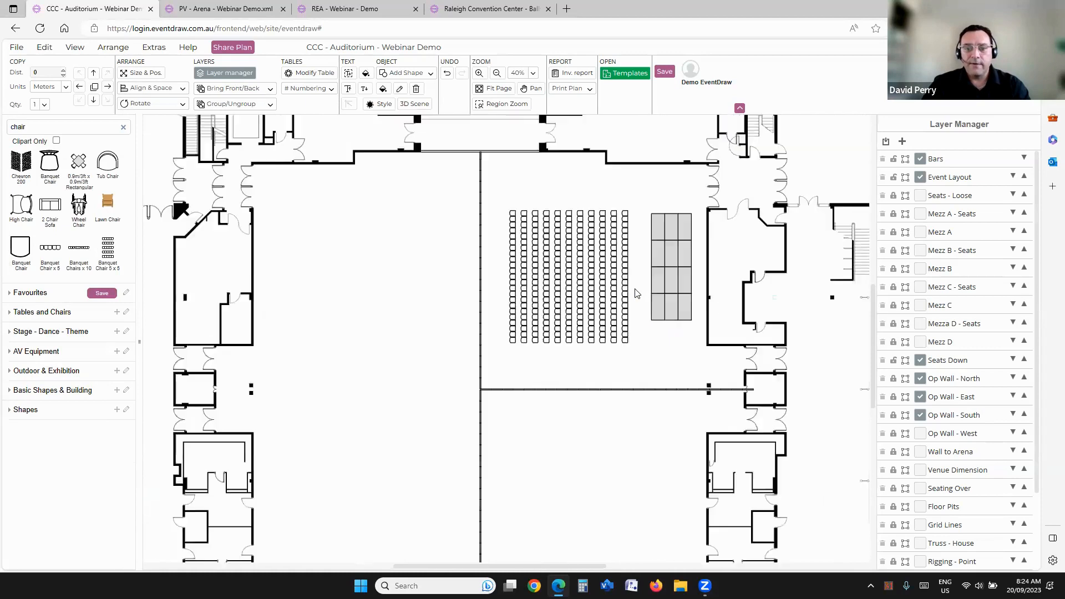
left_click(451, 161)
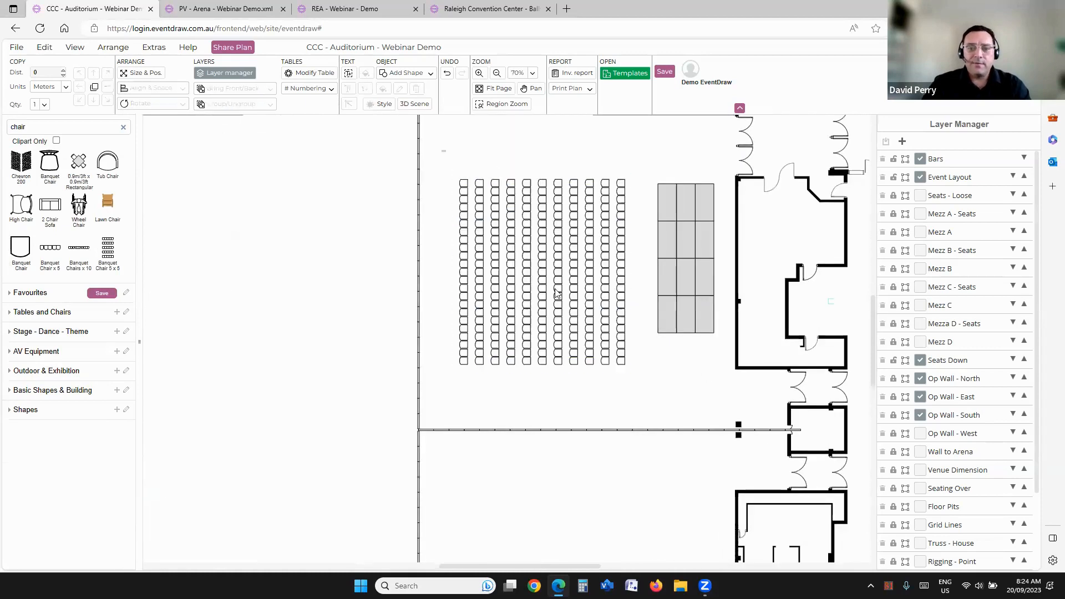
left_click(551, 257)
left_click_drag(548, 224, 608, 234)
left_click(551, 288)
scroll(551, 288, "down", 2)
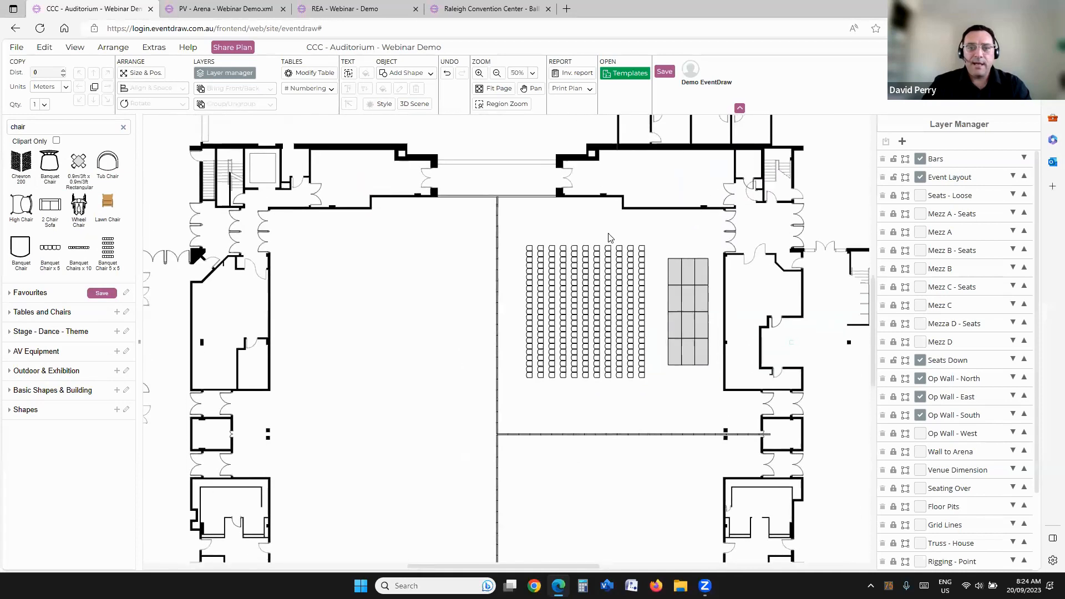
Step: Export an area about 15 m by 13 m around the north-east room as an A4 landscape PDF
left_click(577, 89)
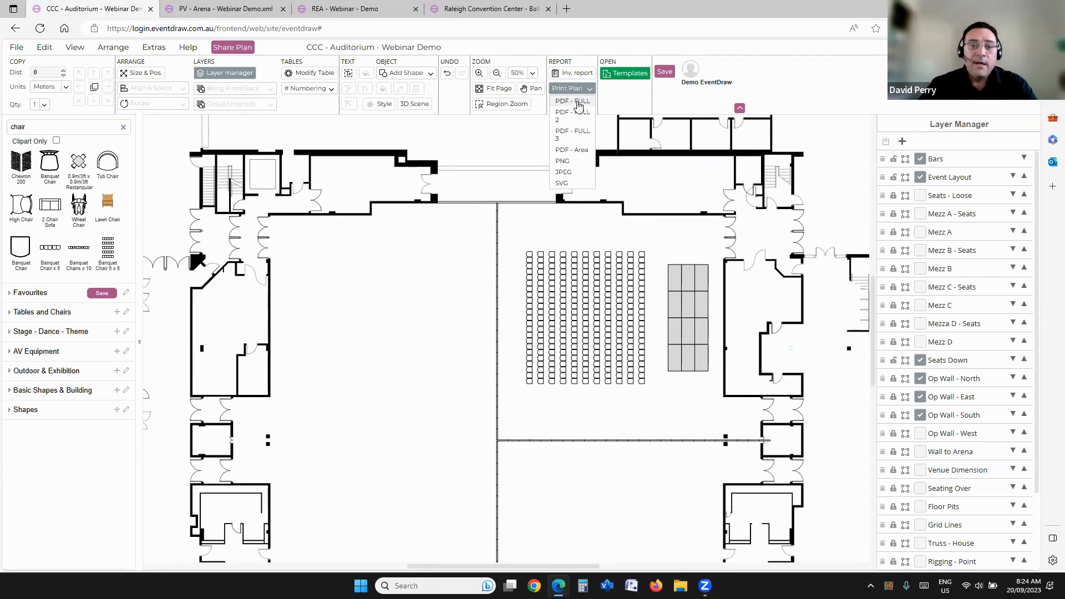
left_click(549, 261)
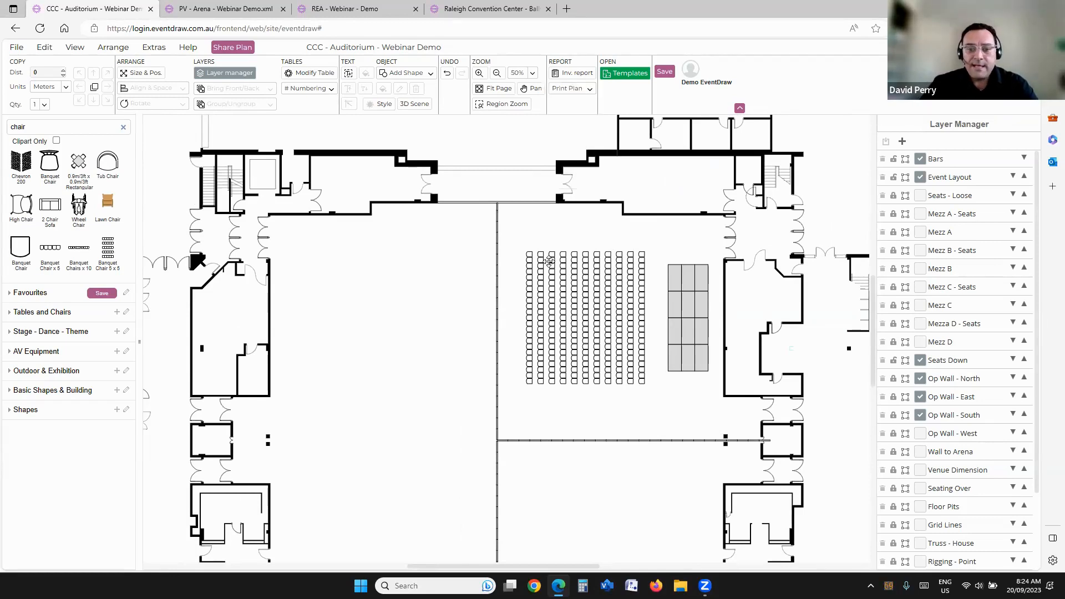
left_click(573, 90)
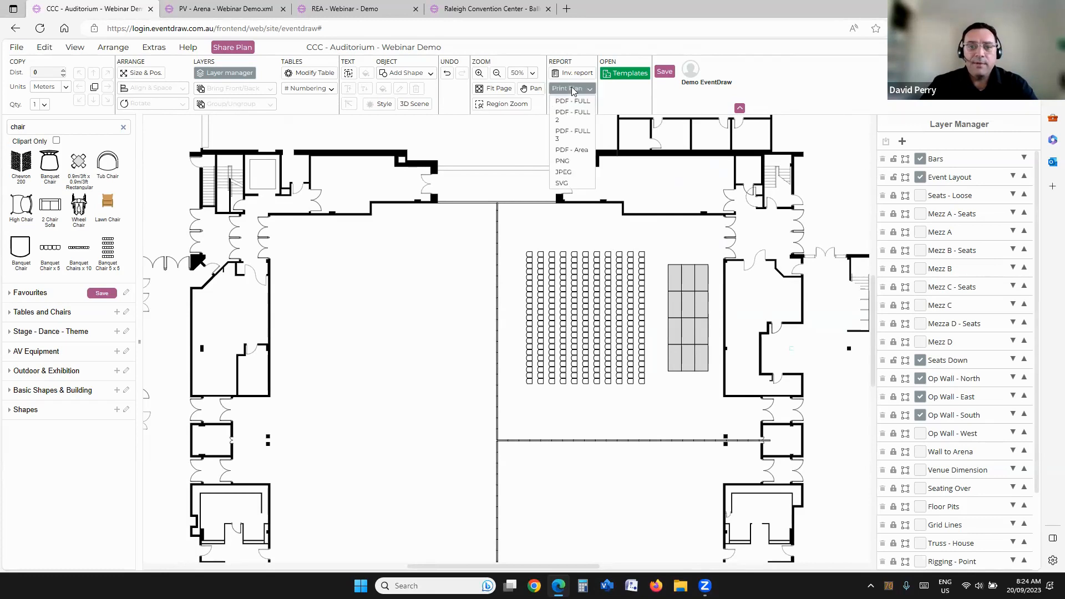
left_click(569, 151)
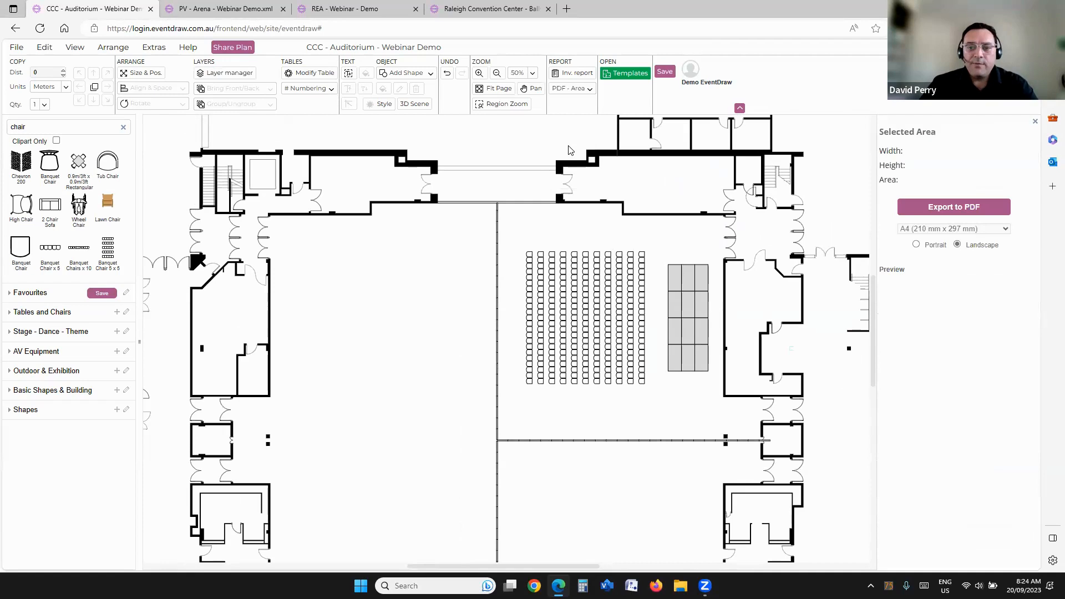
left_click_drag(483, 184, 817, 467)
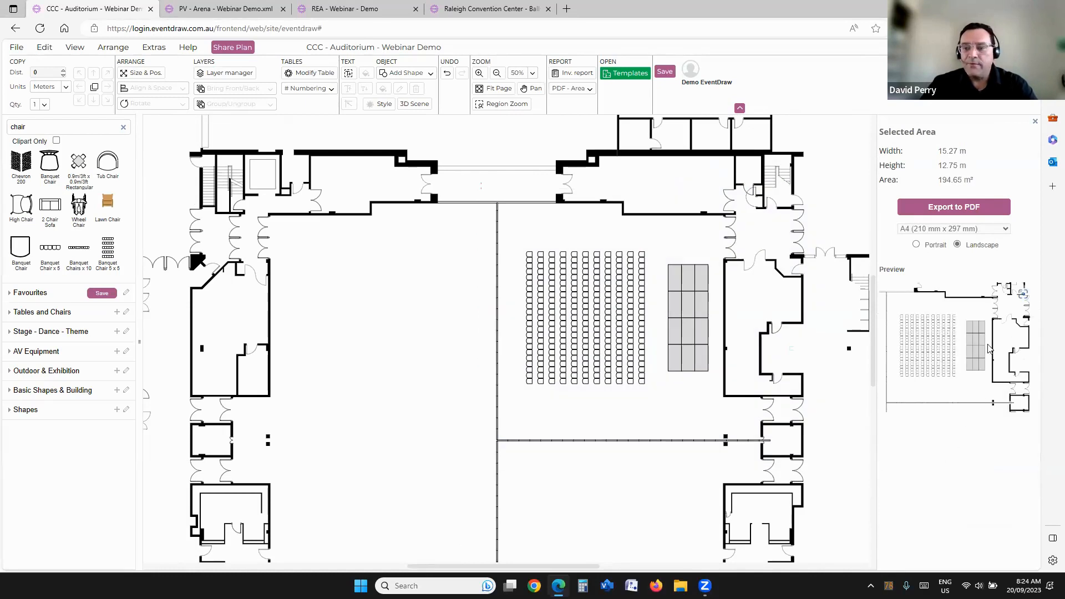
left_click(936, 206)
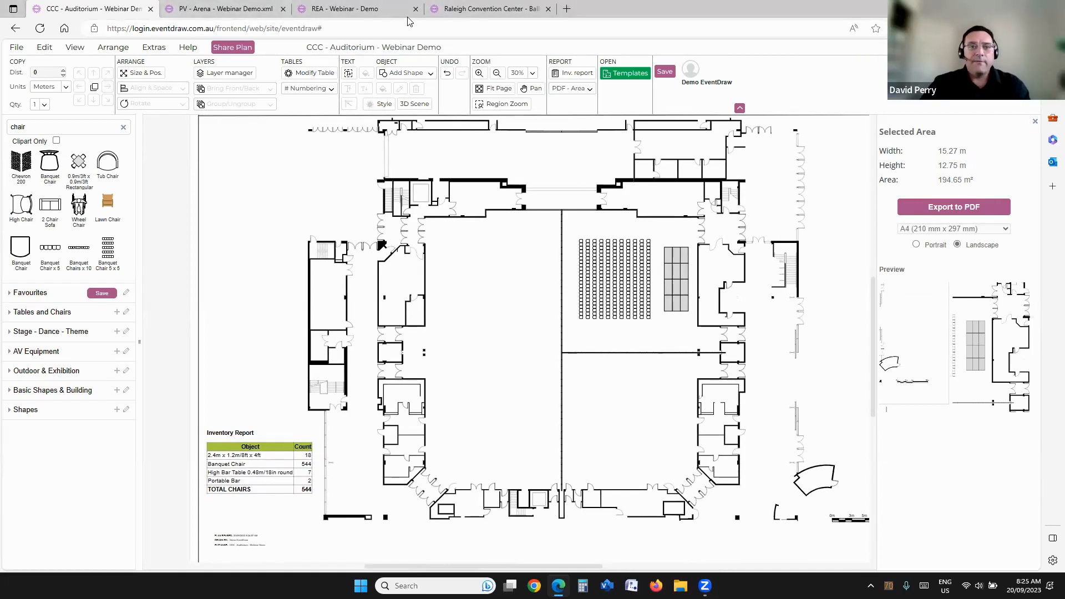
Step: Switch to the REA - Webinar - Demo plan and examine its Concourse A & B seating, stage and table layout
left_click(358, 12)
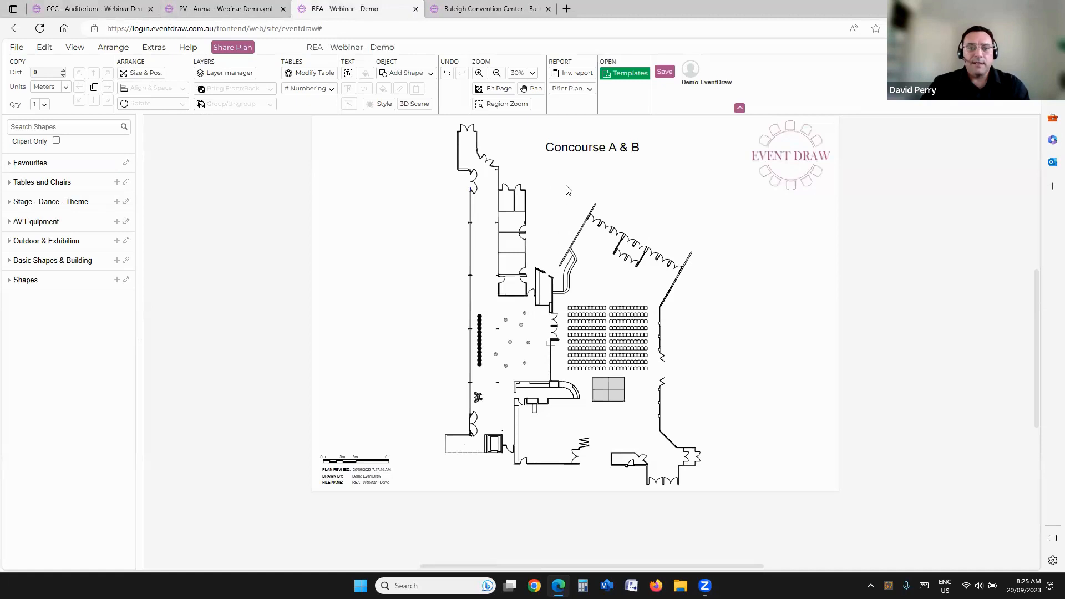
scroll(565, 360, "up", 4)
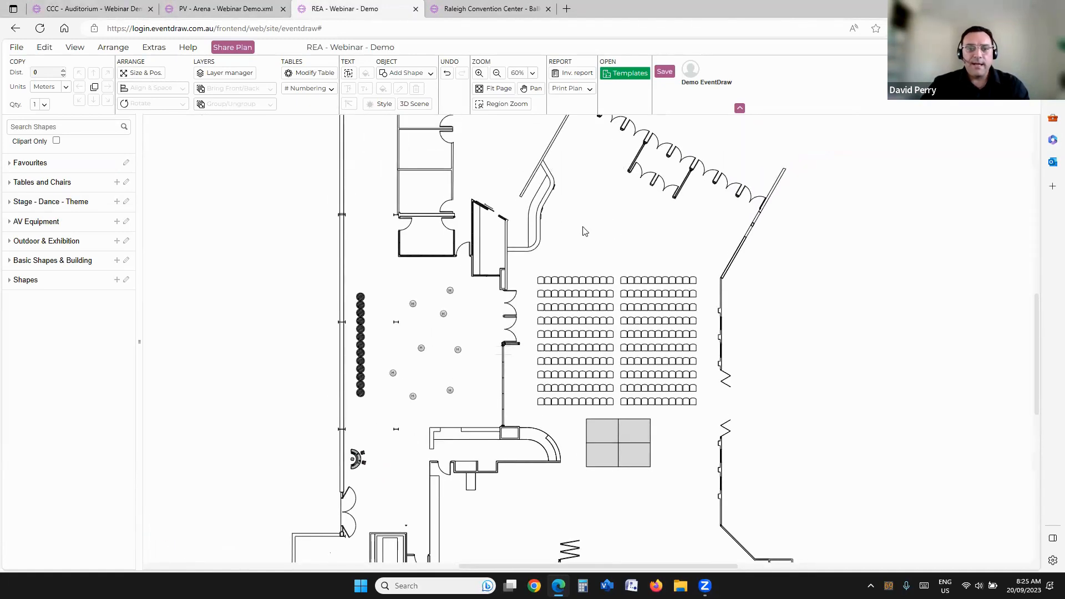
scroll(583, 230, "down", 1)
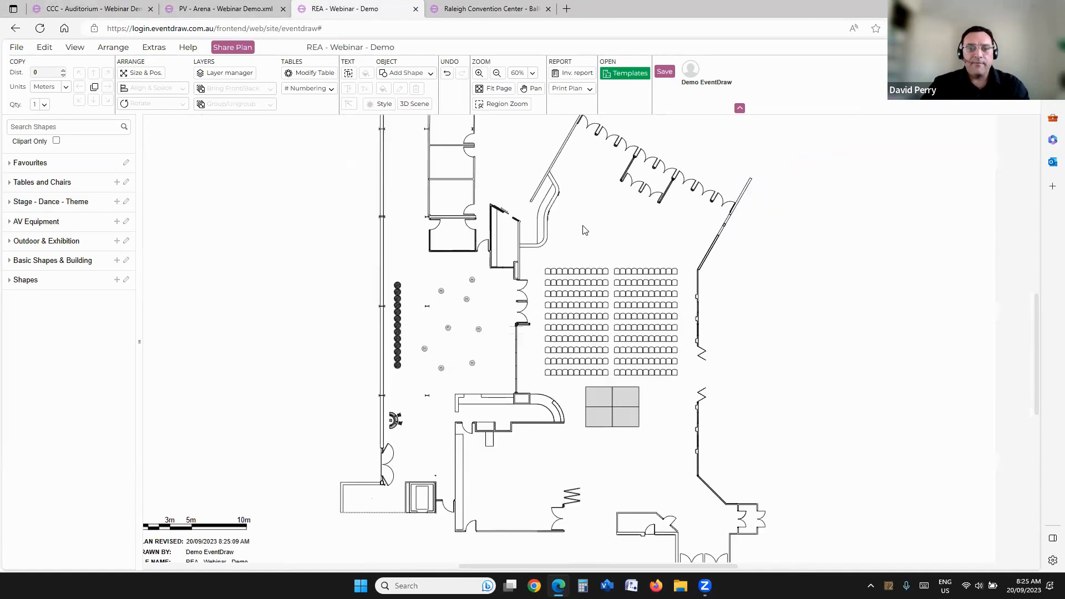
Step: Copy the inventory report onto the Concourse A & B plan, enlarge its text and place it beside the building's west wall
left_click(569, 73)
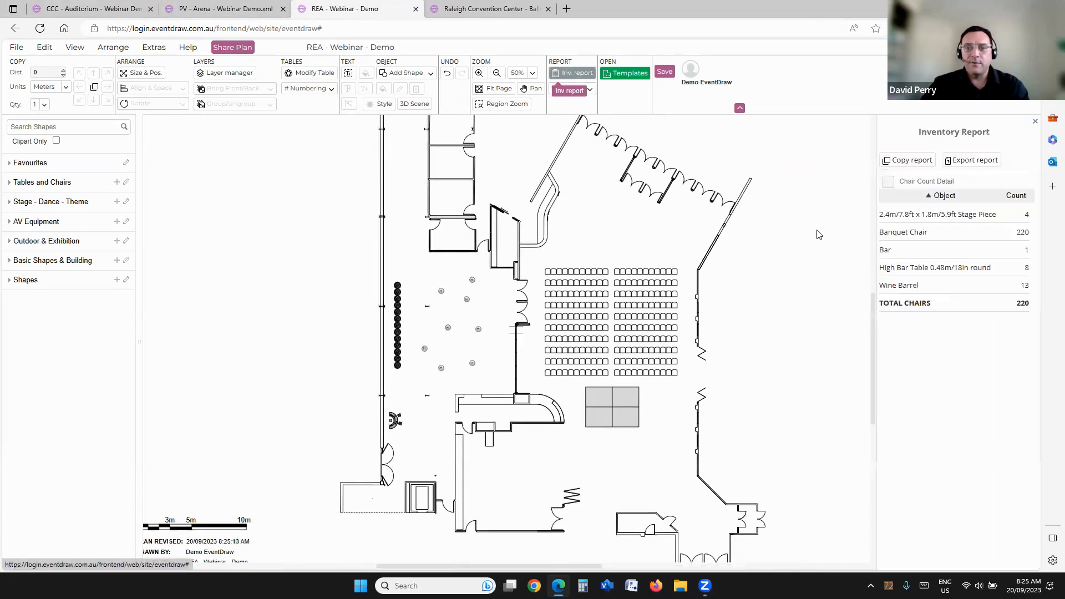
left_click(911, 161)
left_click_drag(472, 347, 189, 412)
left_click(349, 89)
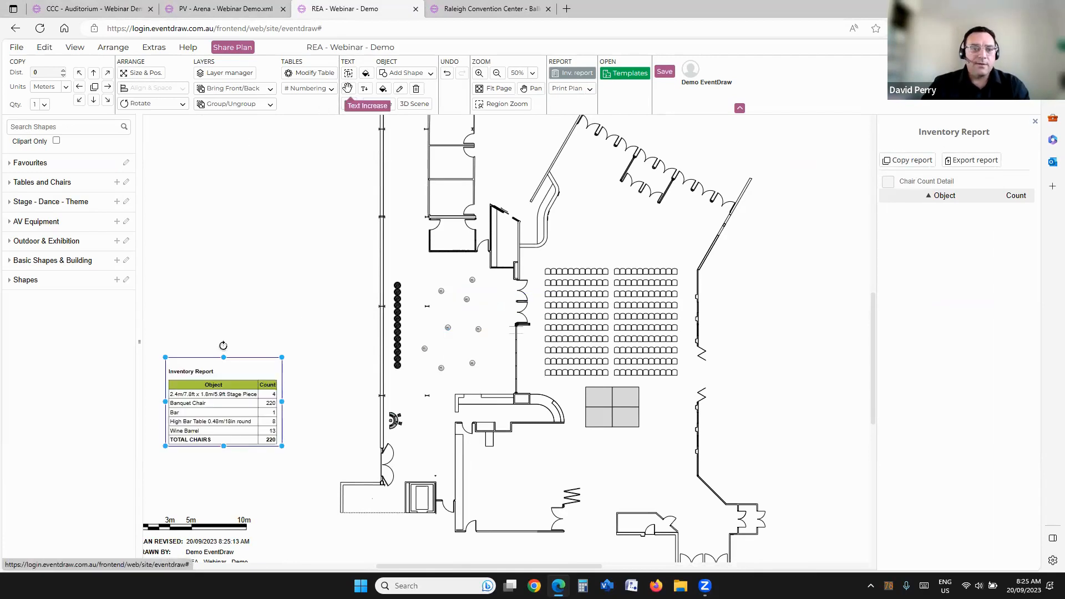
left_click_drag(231, 451, 211, 416)
left_click(332, 230)
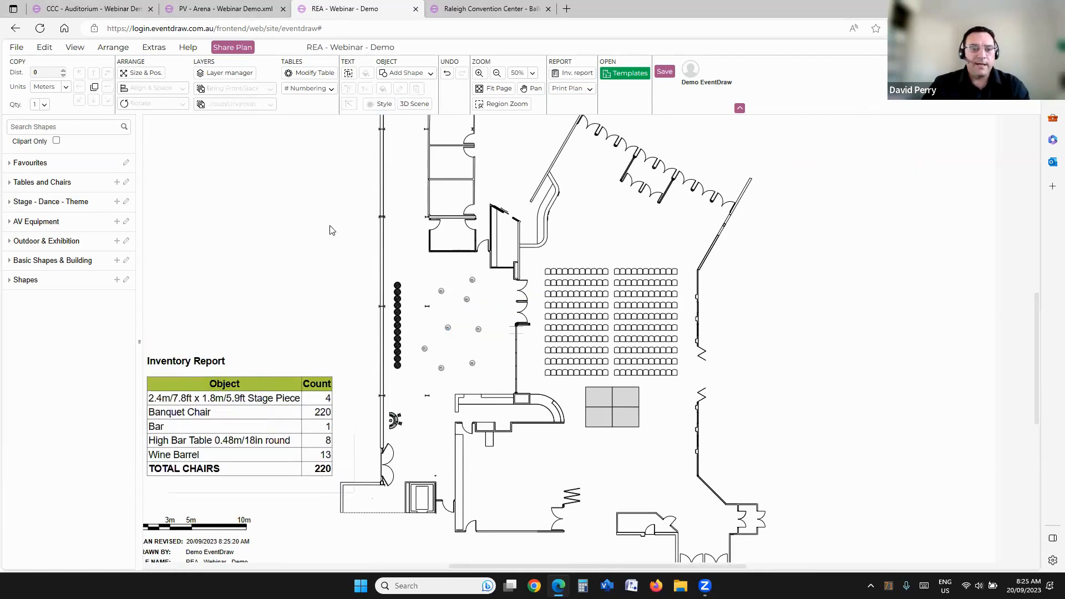
Step: Turn on sharing for the REA - Webinar - Demo plan, leaving editing off, and open its shareable link
scroll(332, 230, "down", 2)
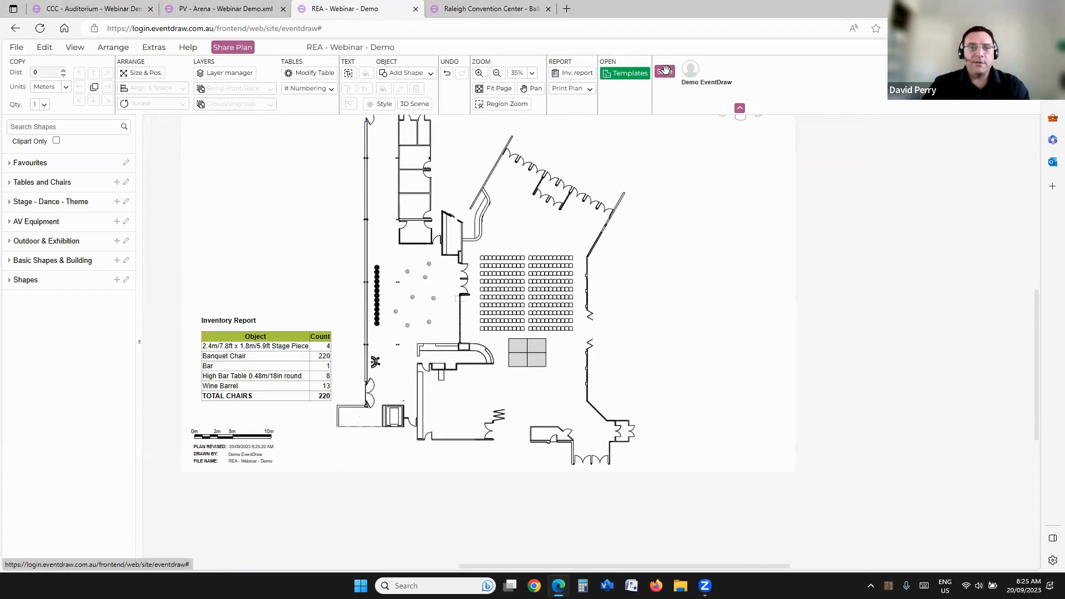
left_click(246, 47)
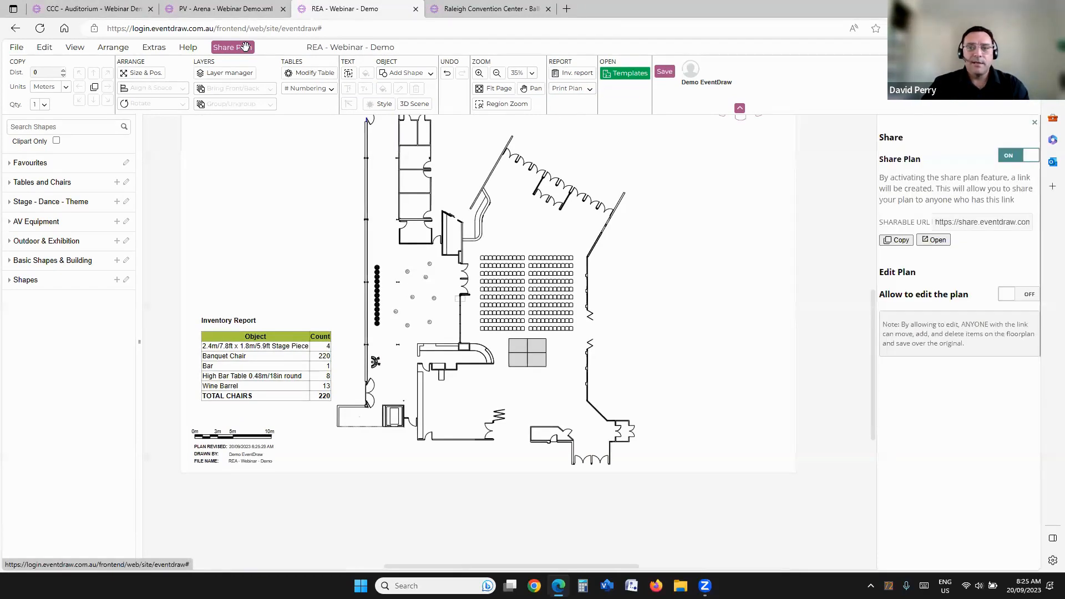
left_click(1019, 158)
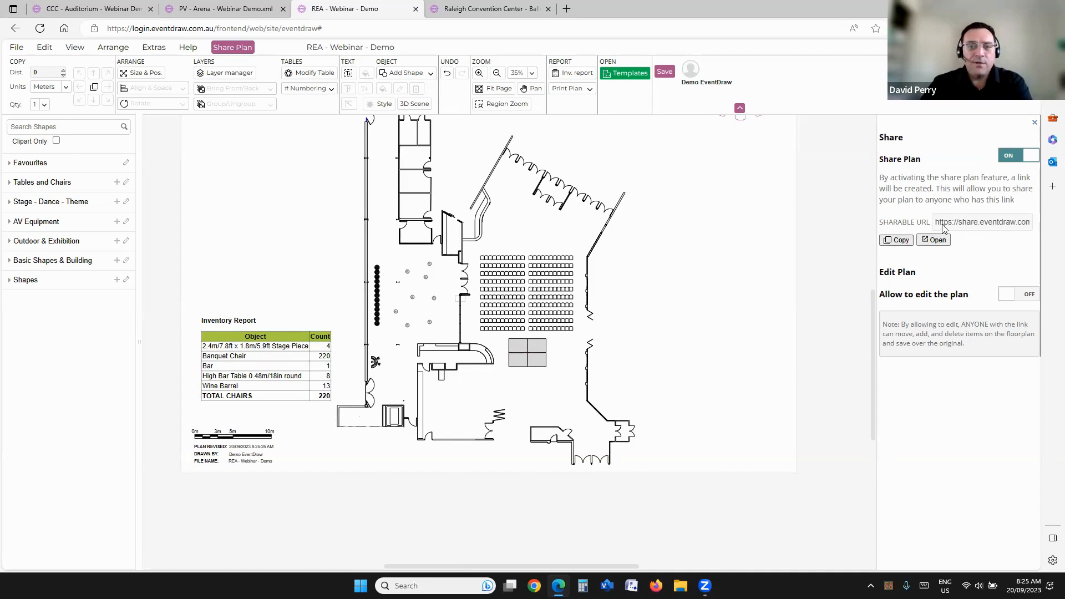
left_click(940, 242)
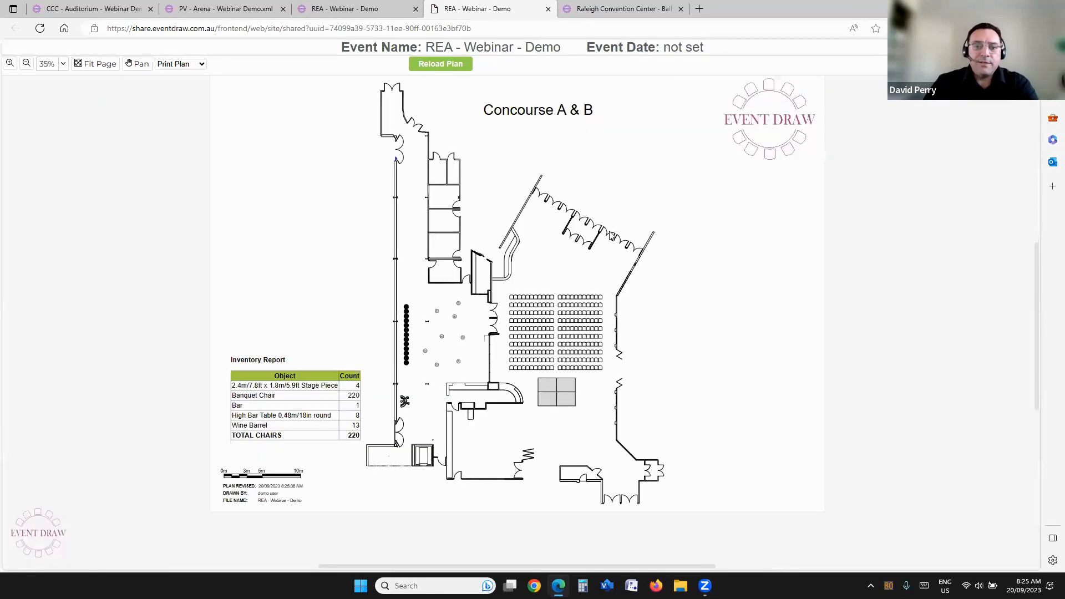
left_click_drag(622, 176, 636, 178)
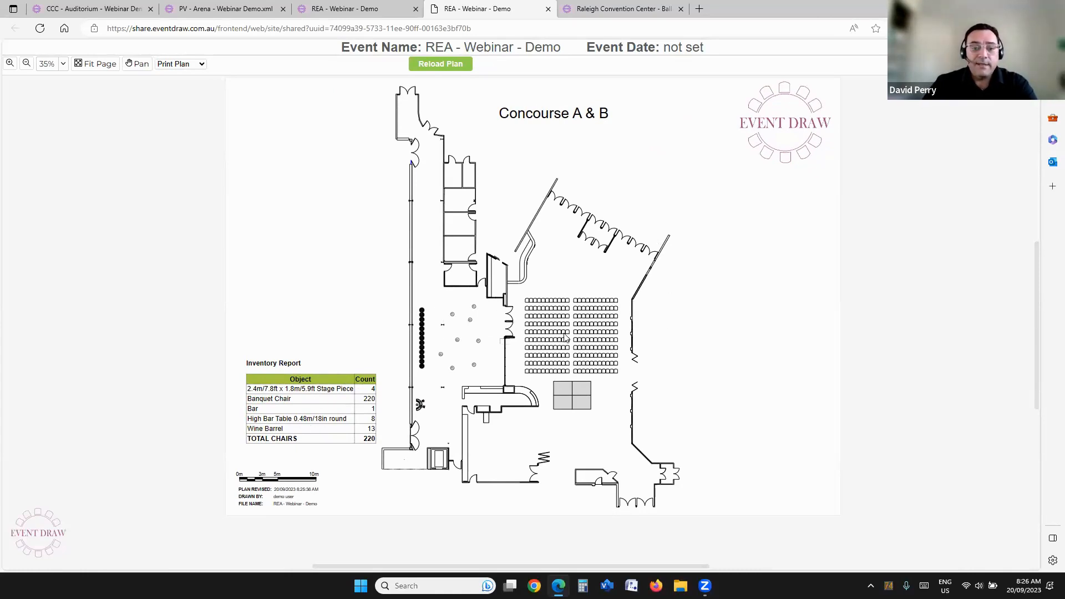
Step: Leave the shared view for the editable REA plan and switch to the CCC - Auditorium - Webinar Demo plan
left_click(386, 14)
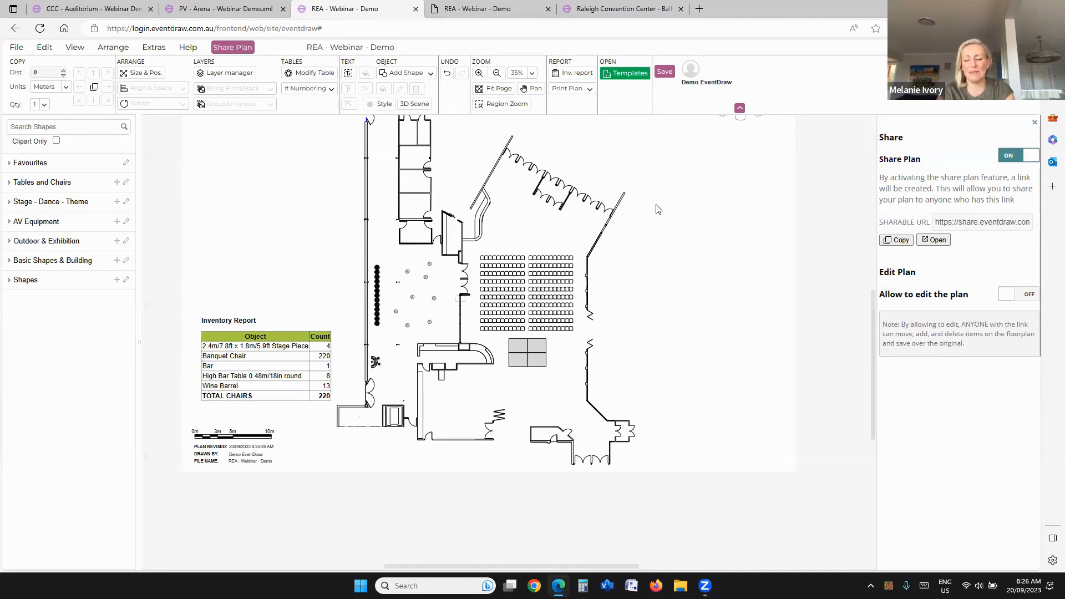
left_click_drag(650, 182, 685, 198)
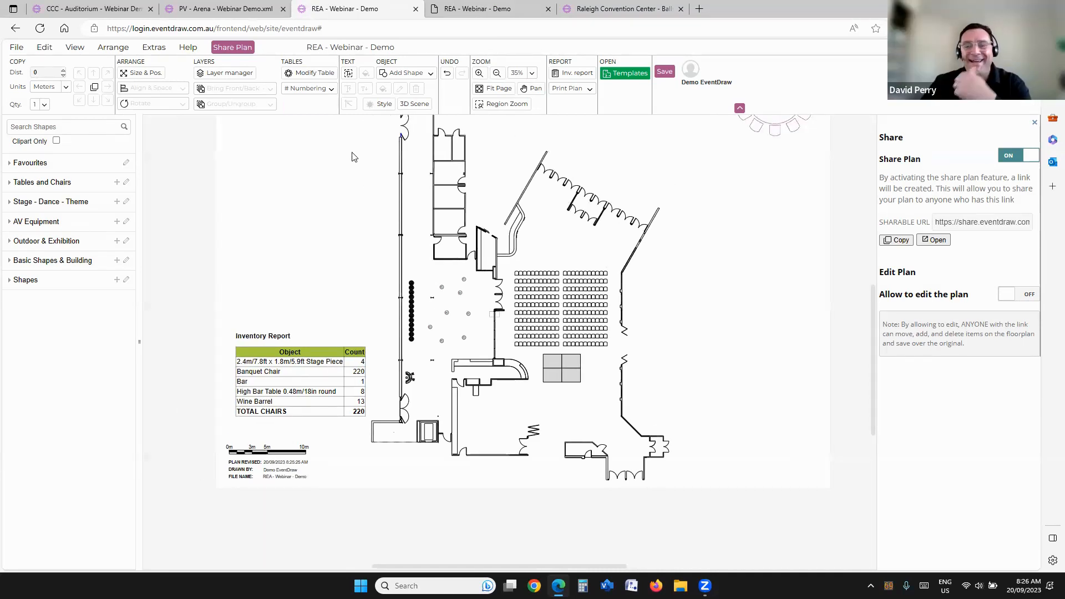
left_click_drag(352, 157, 411, 200)
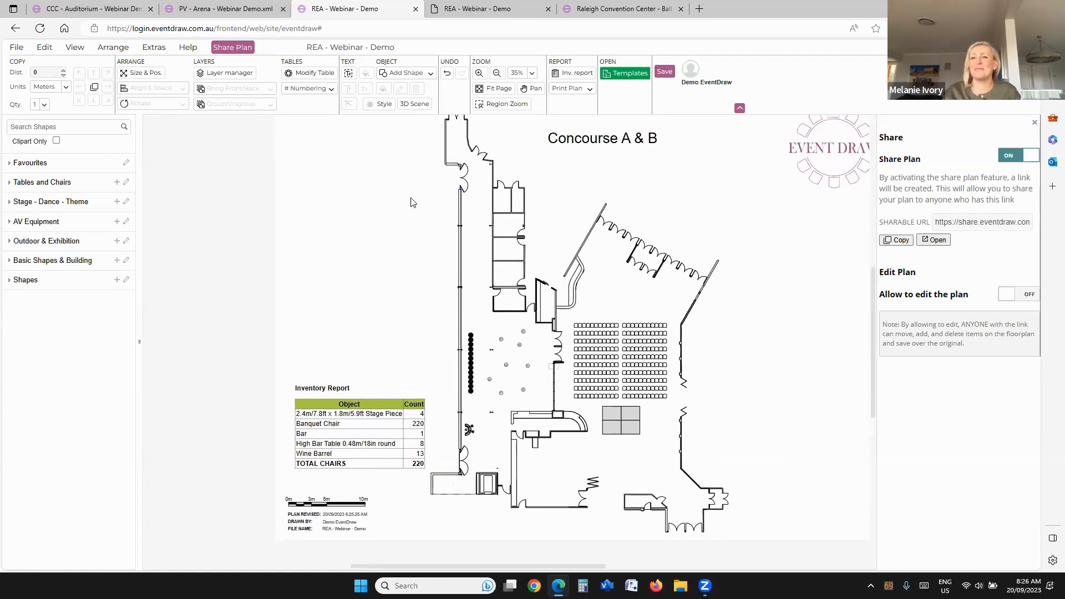
left_click(111, 9)
left_click_drag(493, 242, 440, 225)
scroll(484, 228, "down", 1)
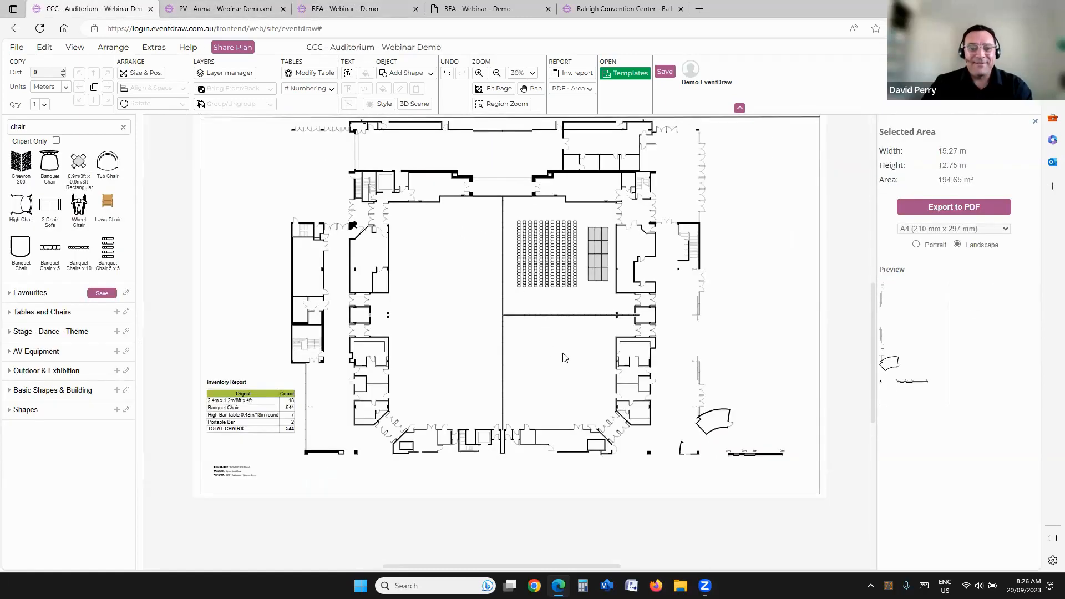
left_click_drag(563, 353, 580, 359)
left_click_drag(497, 288, 504, 292)
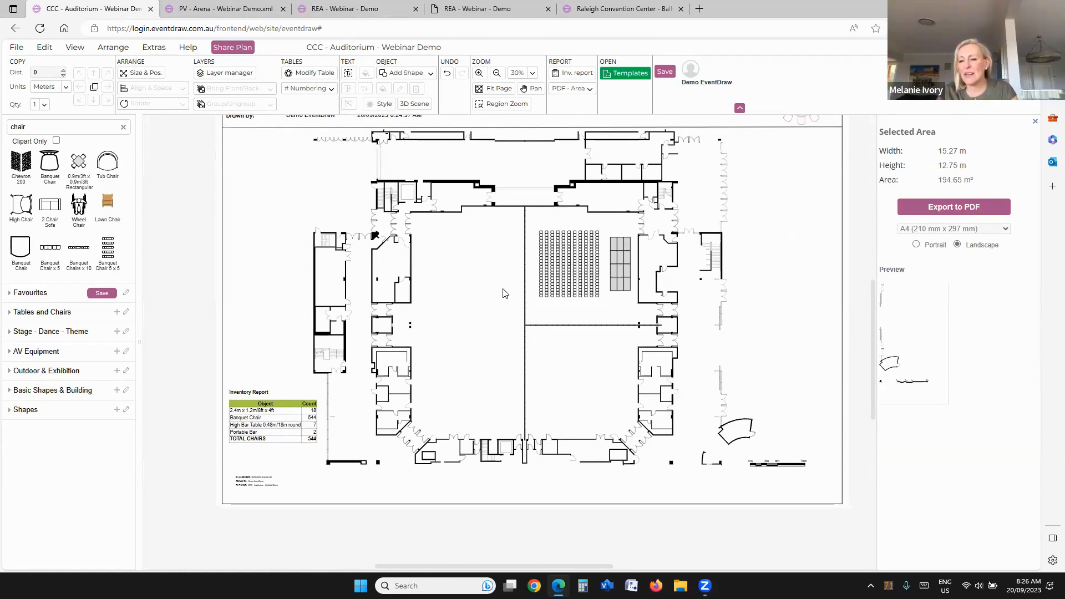
scroll(503, 289, "down", 1)
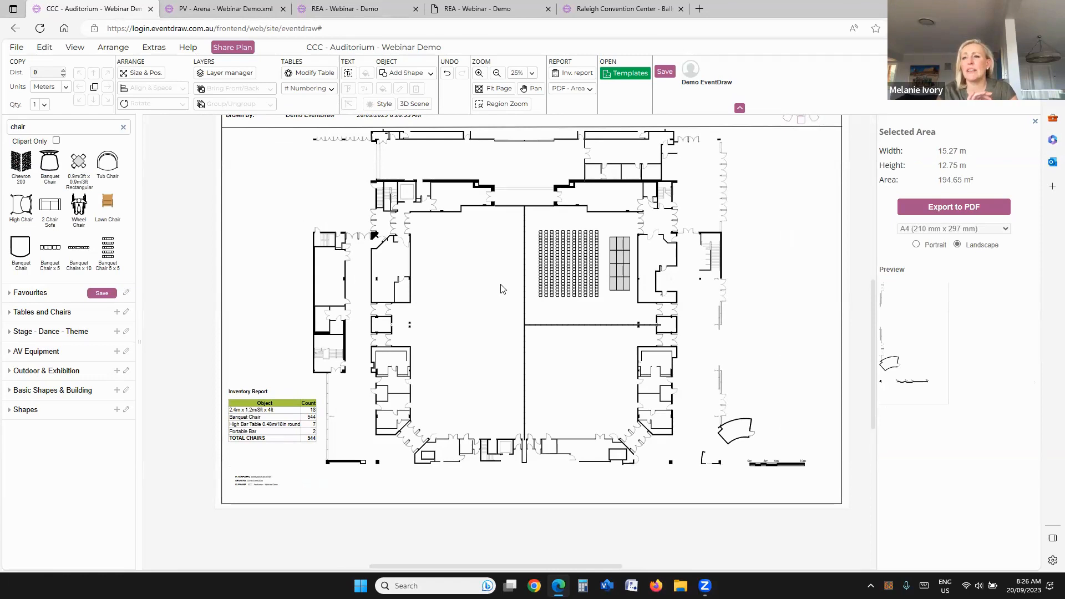
Step: View the available templates and the saved layouts, closing the library without opening a plan
left_click(623, 74)
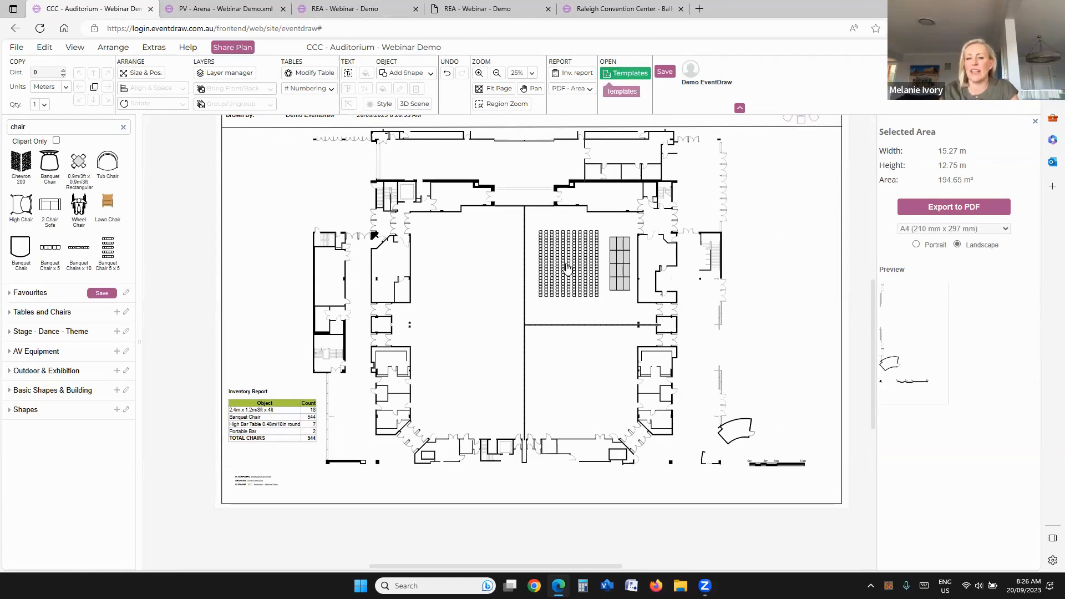
scroll(563, 276, "down", 3)
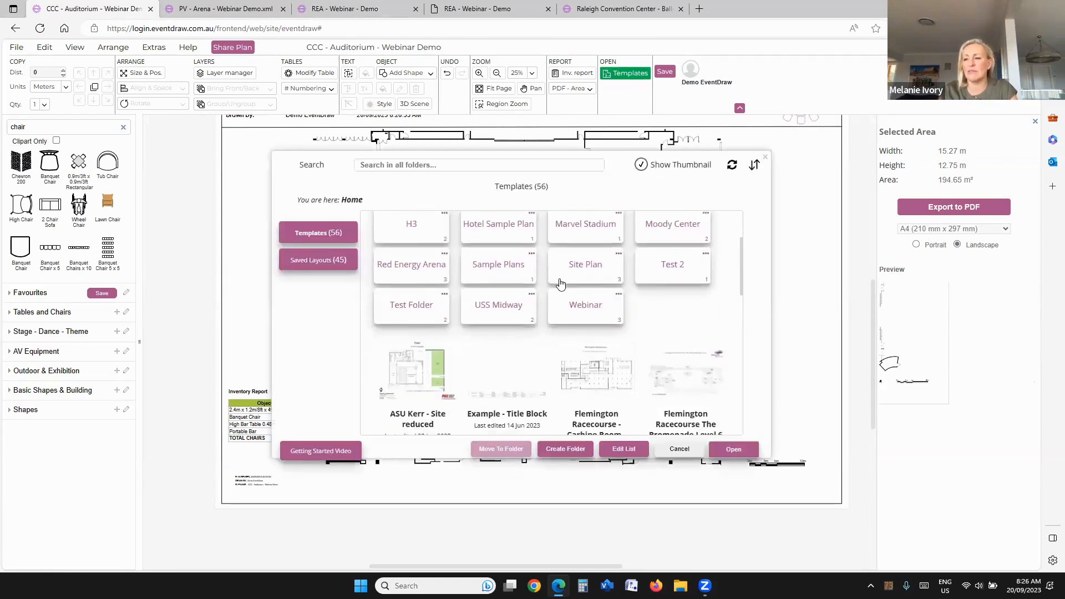
left_click(340, 262)
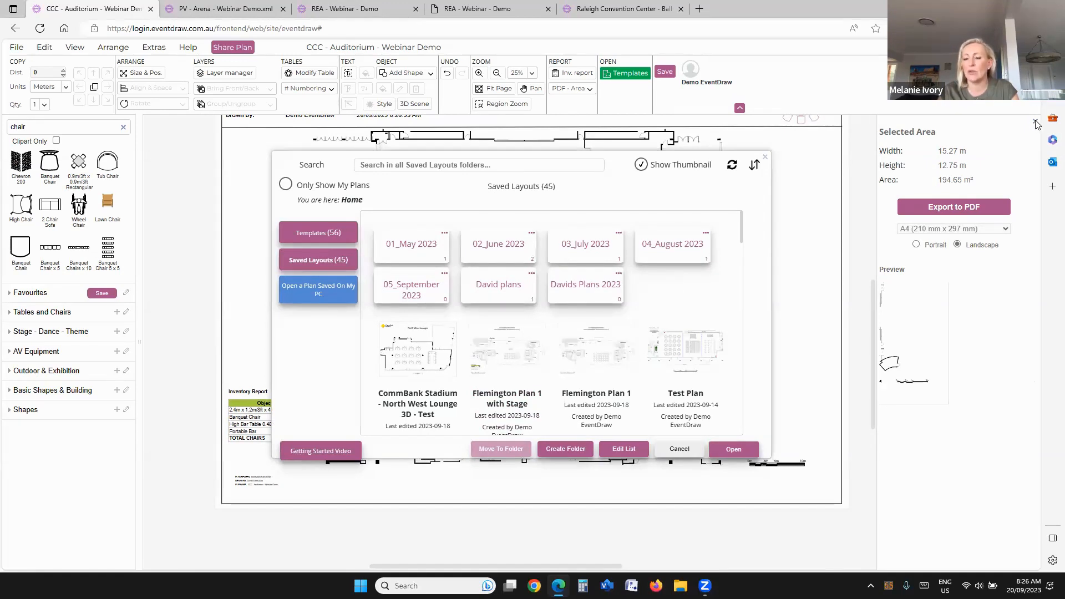
left_click(690, 452)
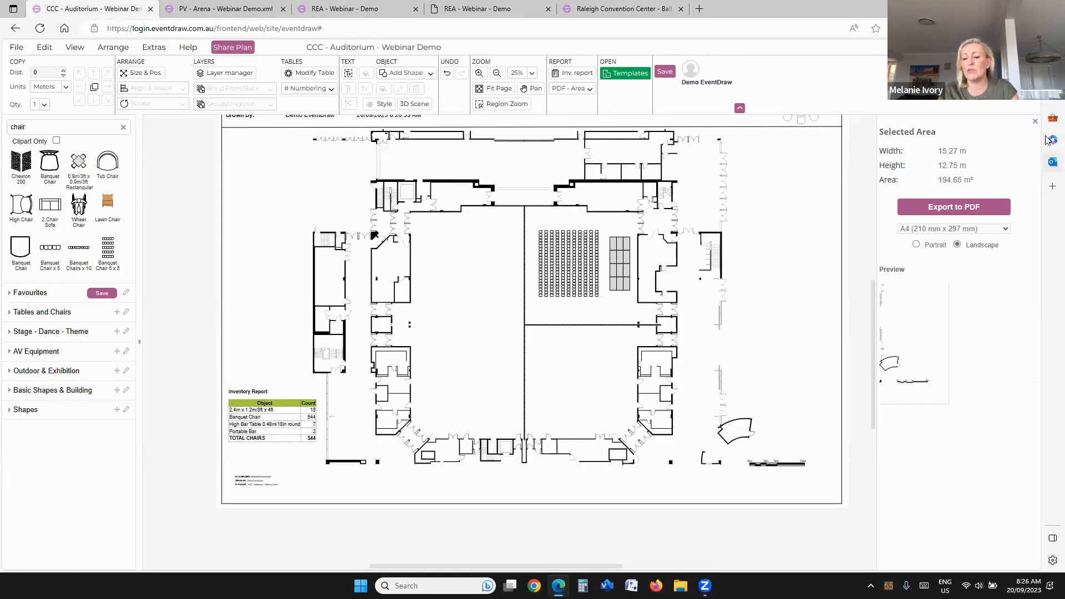
Step: Clear the shape search and export area settings, and delete the inventory report from the auditorium plan
left_click(1036, 122)
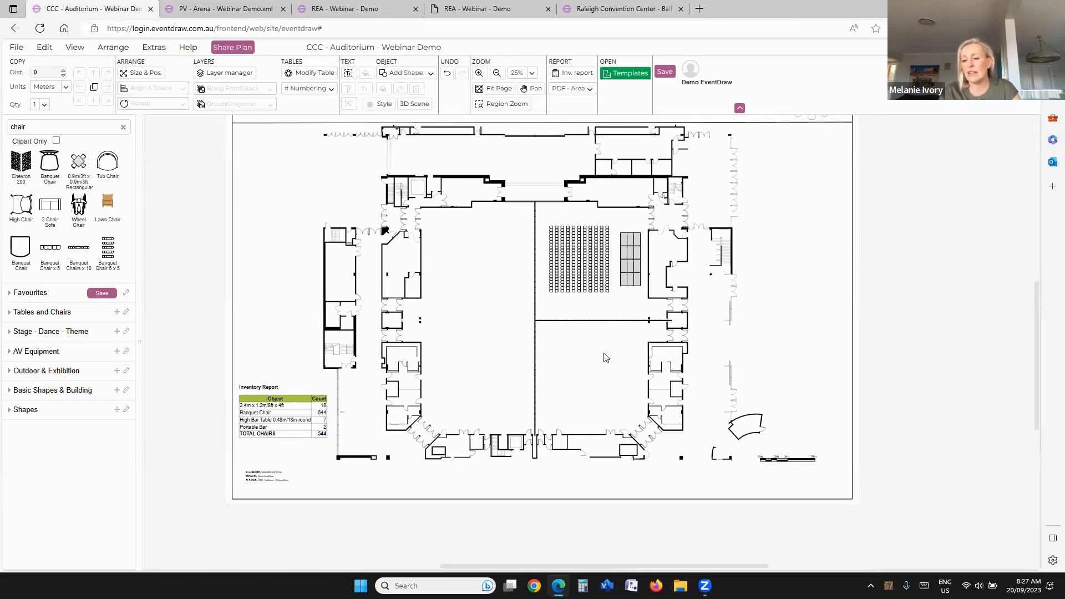
left_click(123, 128)
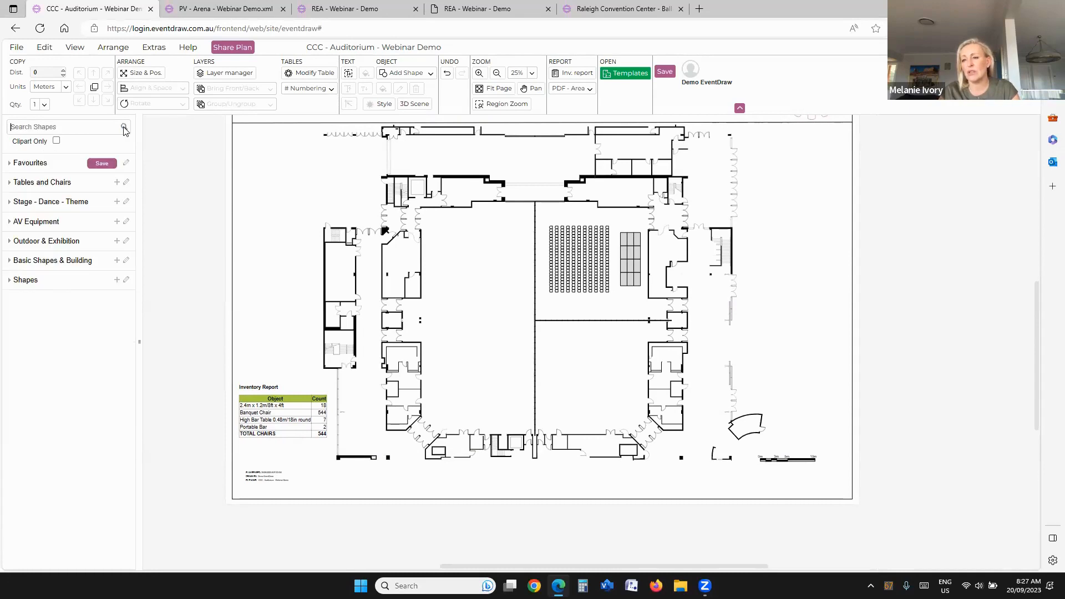
scroll(604, 370, "down", 1)
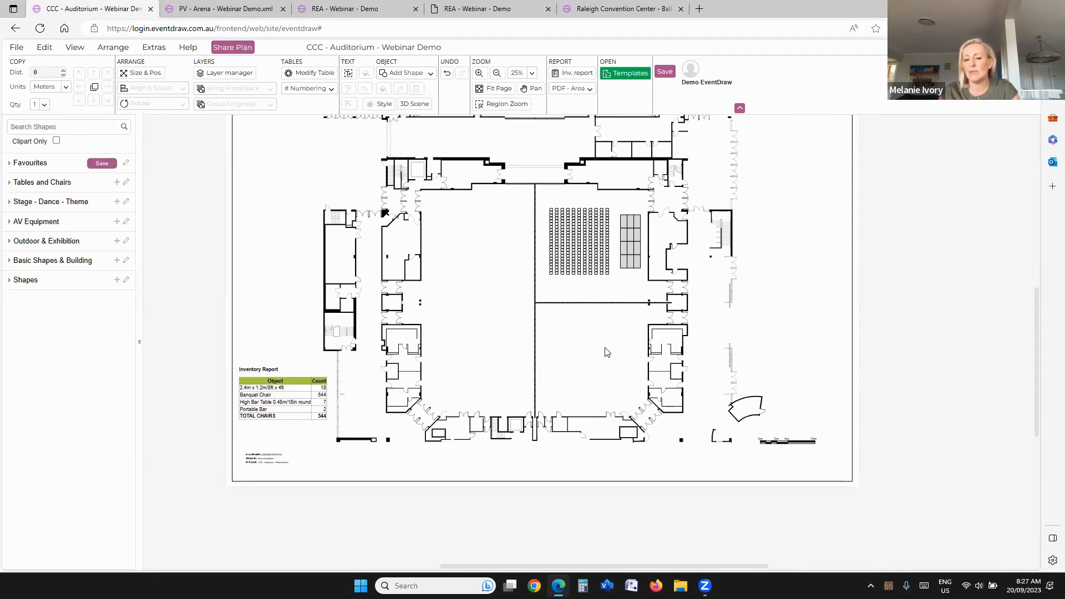
left_click(257, 394)
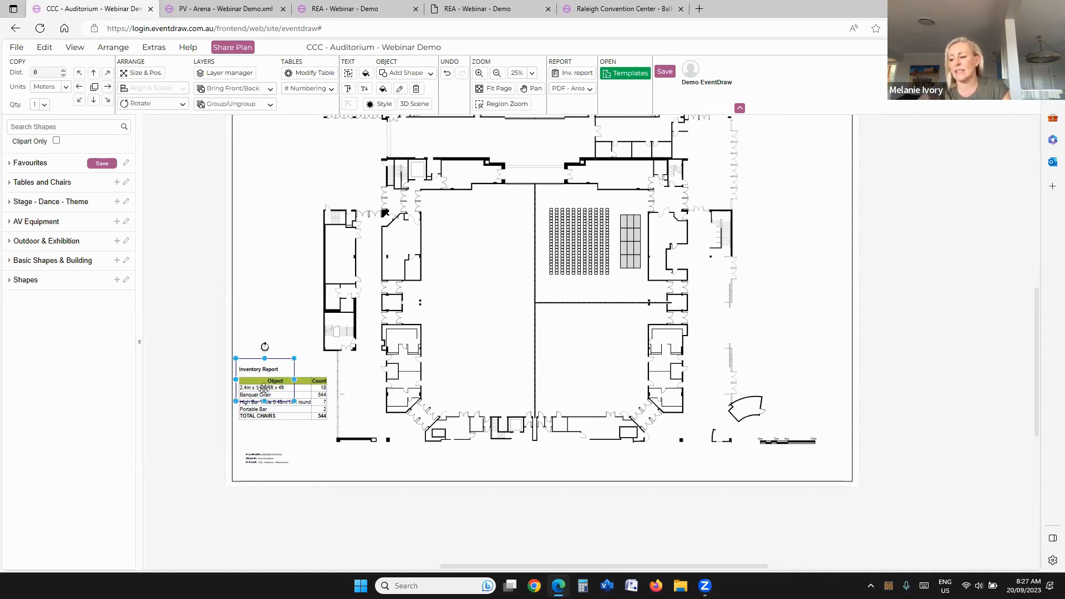
key("Delete")
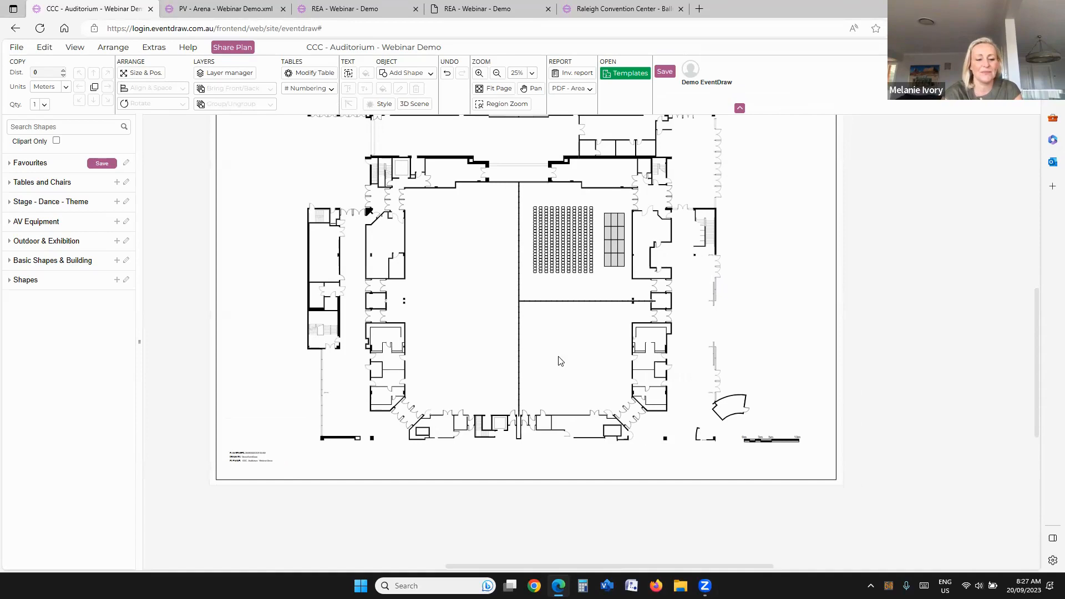
Step: Compare the folder structure of the templates with that of the saved layouts and preview the saved plans
left_click(629, 74)
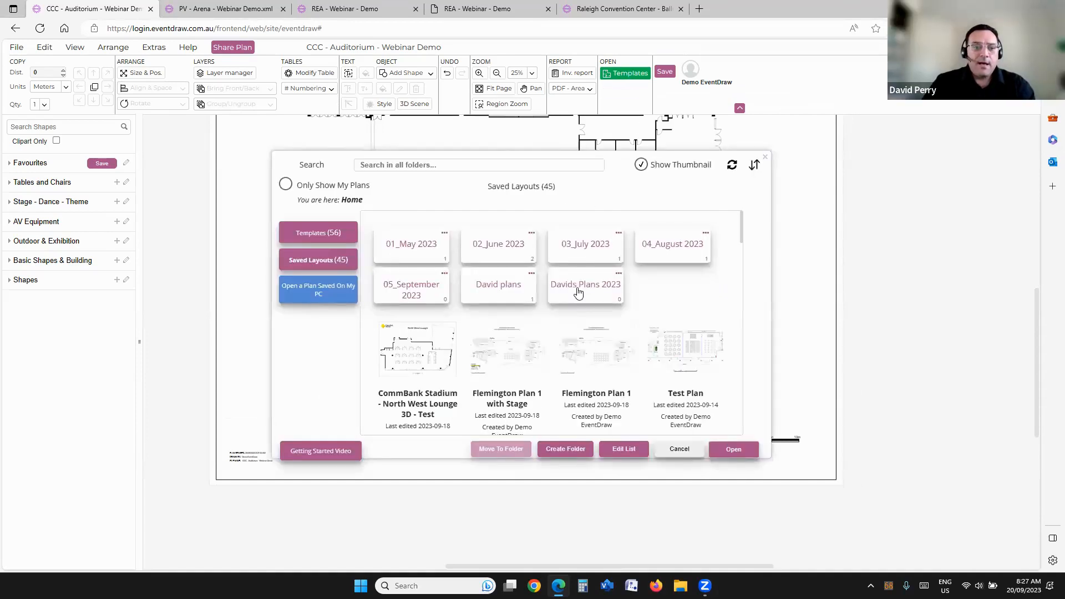
left_click(337, 237)
scroll(517, 327, "down", 2)
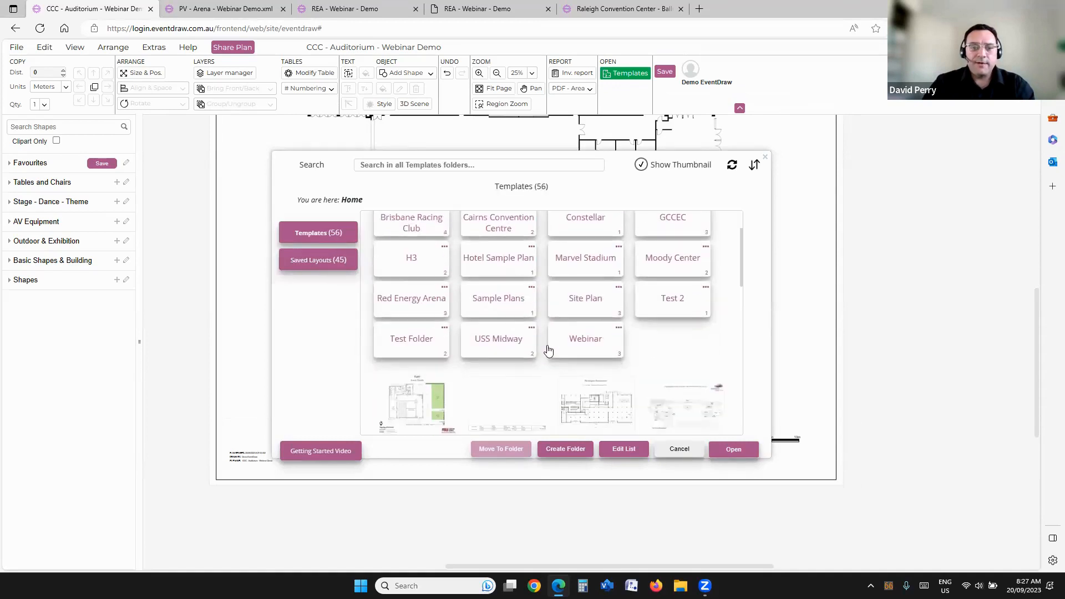
left_click(326, 261)
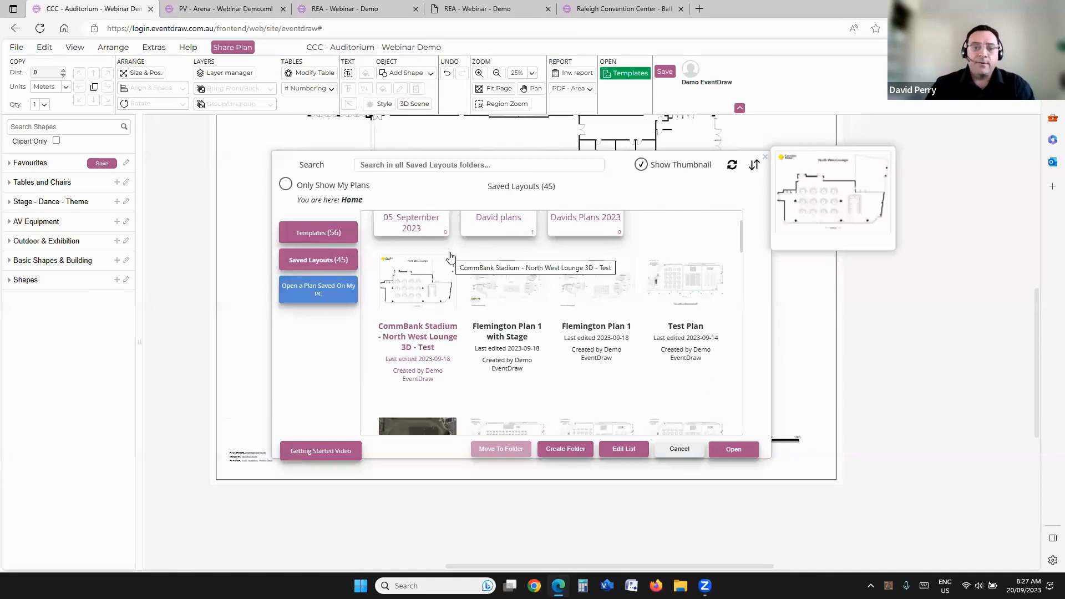
scroll(516, 283, "up", 1)
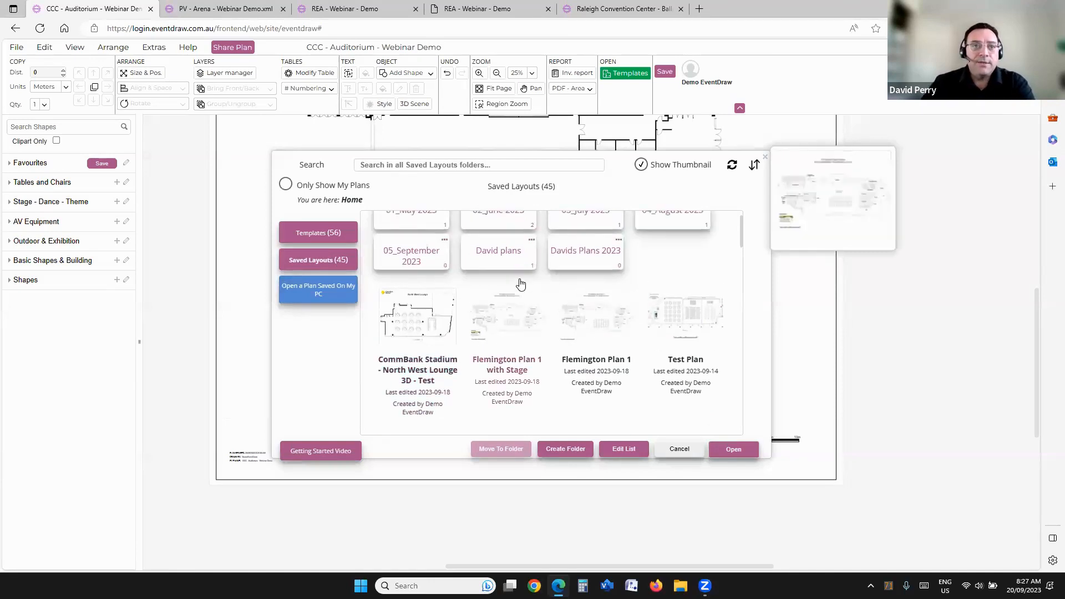
scroll(516, 287, "up", 1)
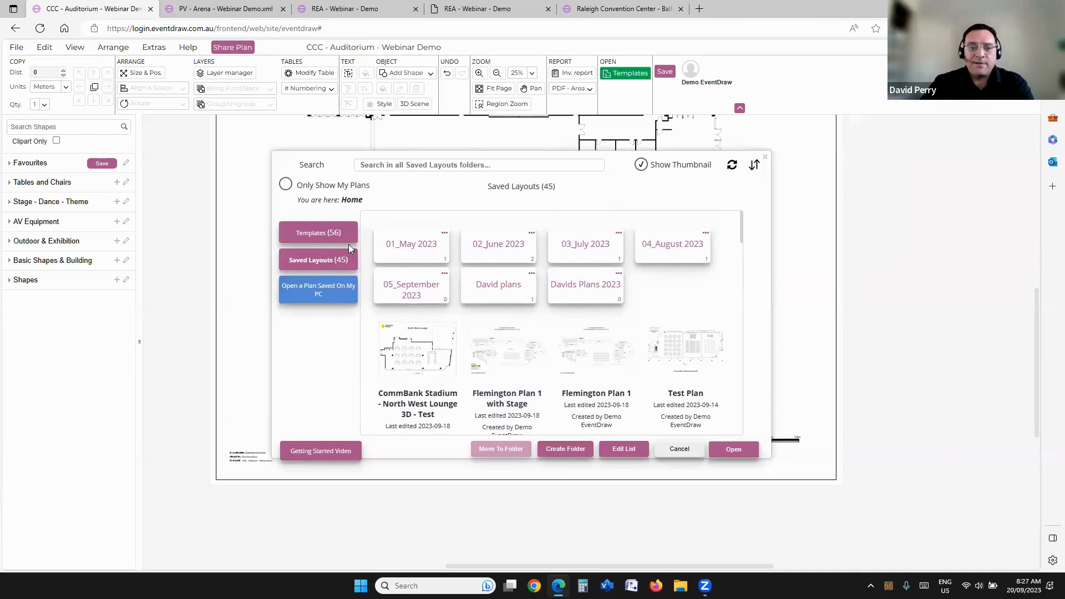
mouse_move(620, 335)
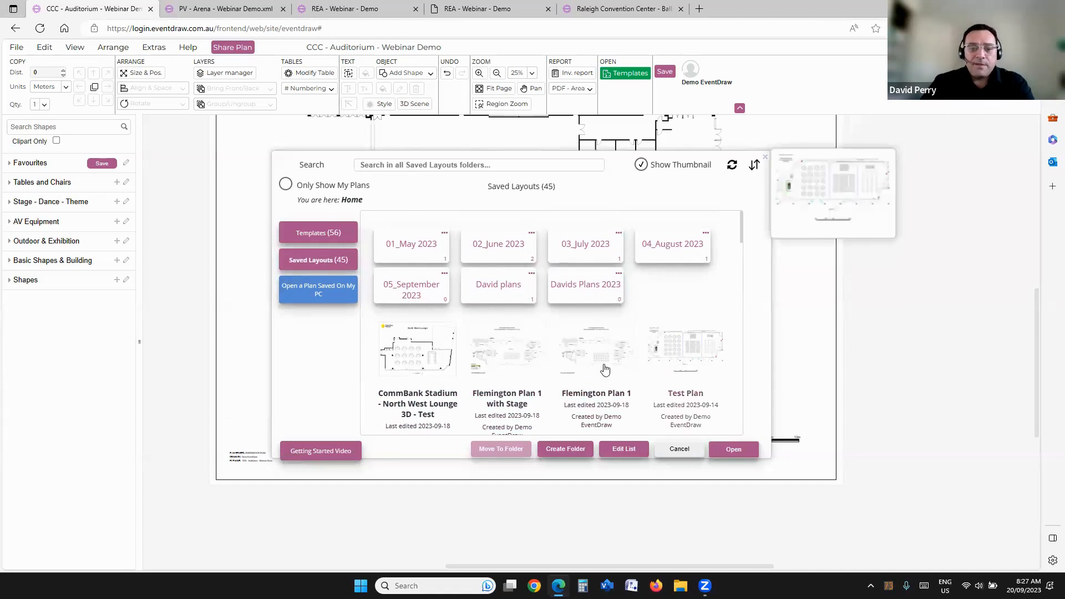
Step: Create a saved-layouts folder named 07_October under HOME
left_click(567, 449)
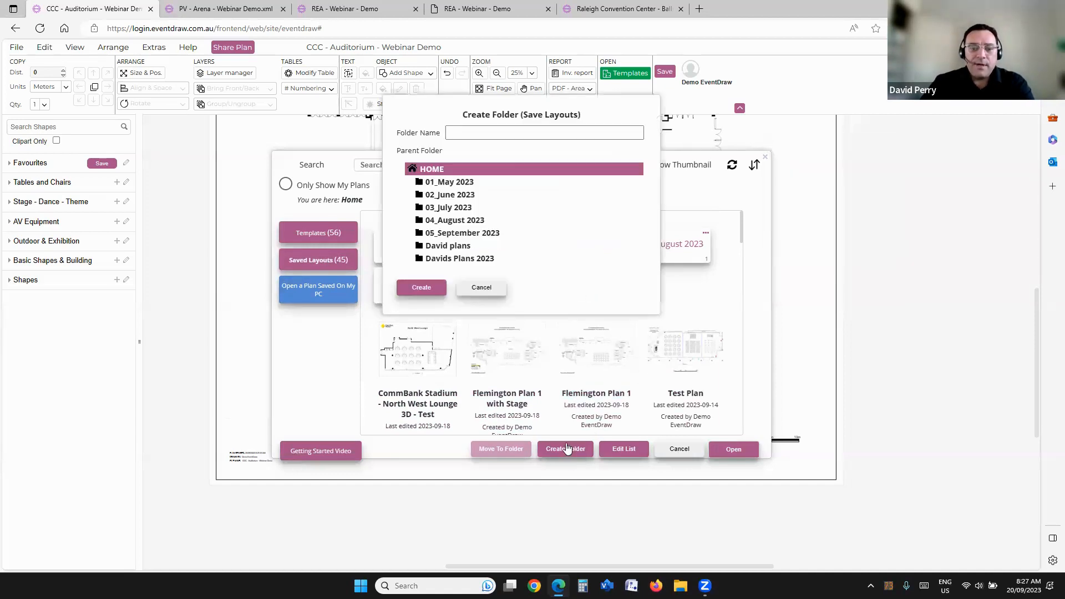
left_click(491, 134)
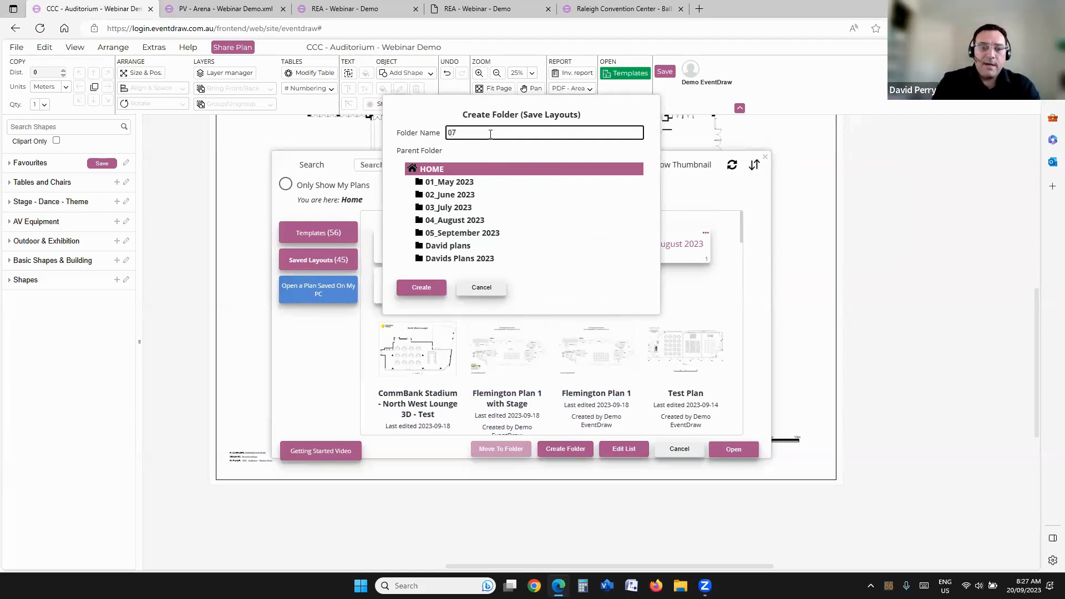
type("07_October")
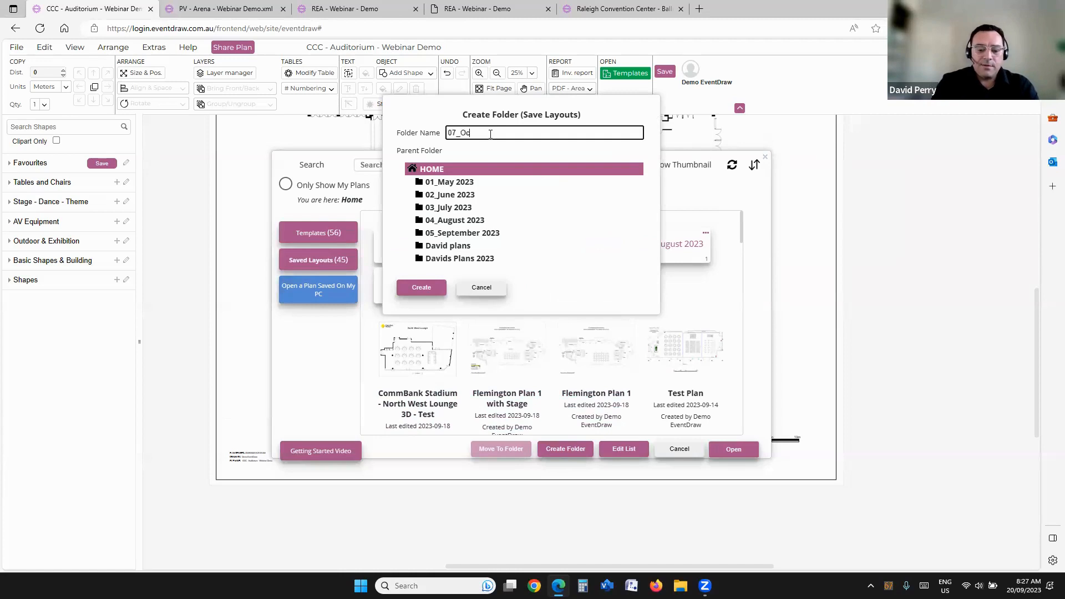
left_click(420, 288)
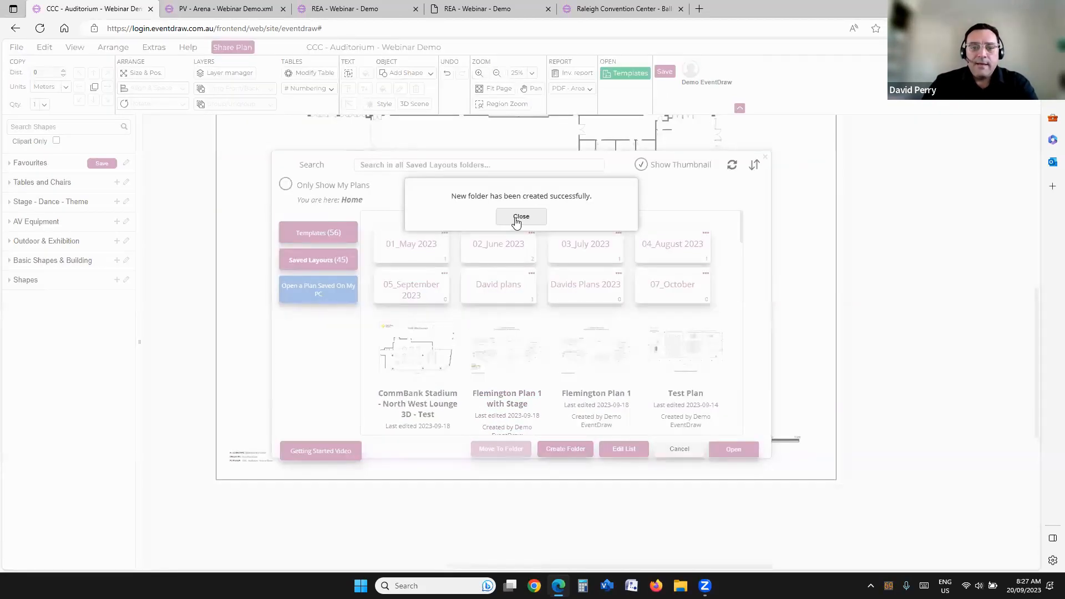
left_click(521, 216)
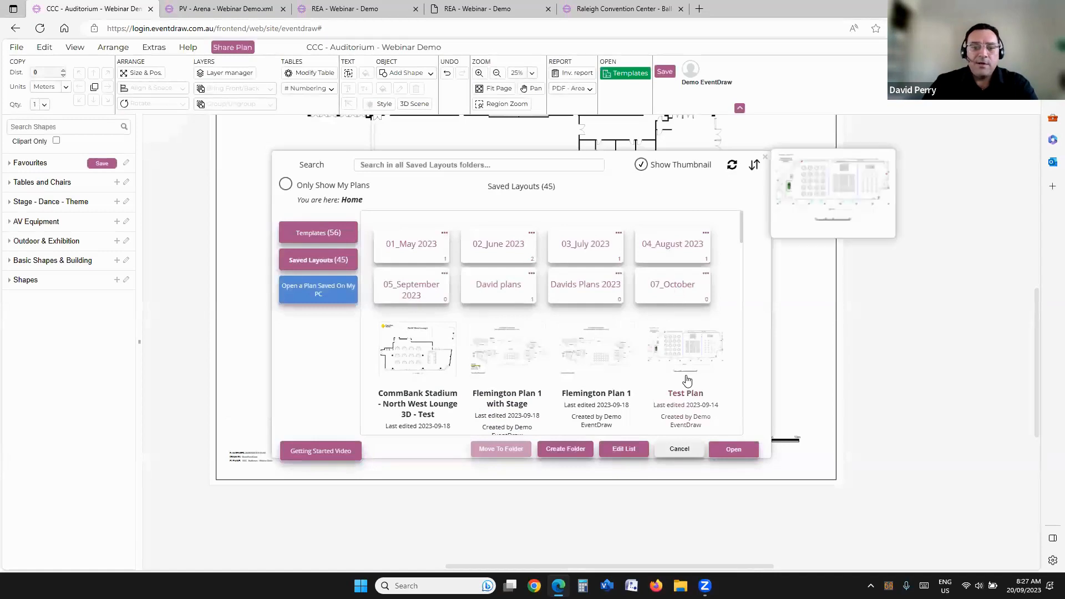
Step: Move the CommBank Stadium - North West Lounge 3D - Test, Flemington Plan 1 with Stage and Flemington Plan 1 layouts into the 07_October folder and check its contents
left_click(430, 357)
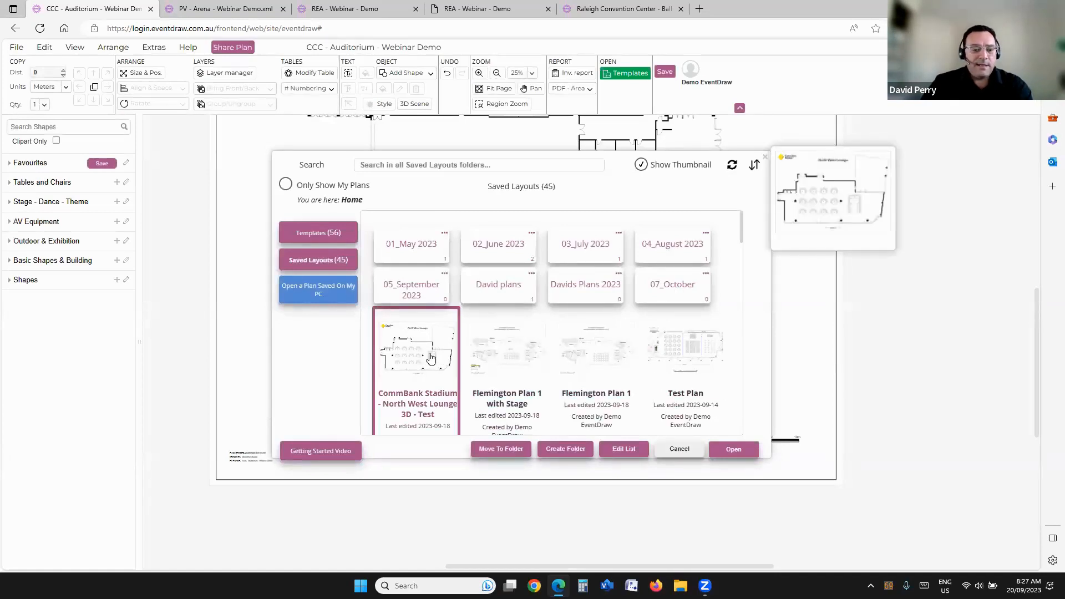
left_click(496, 347)
left_click(593, 359)
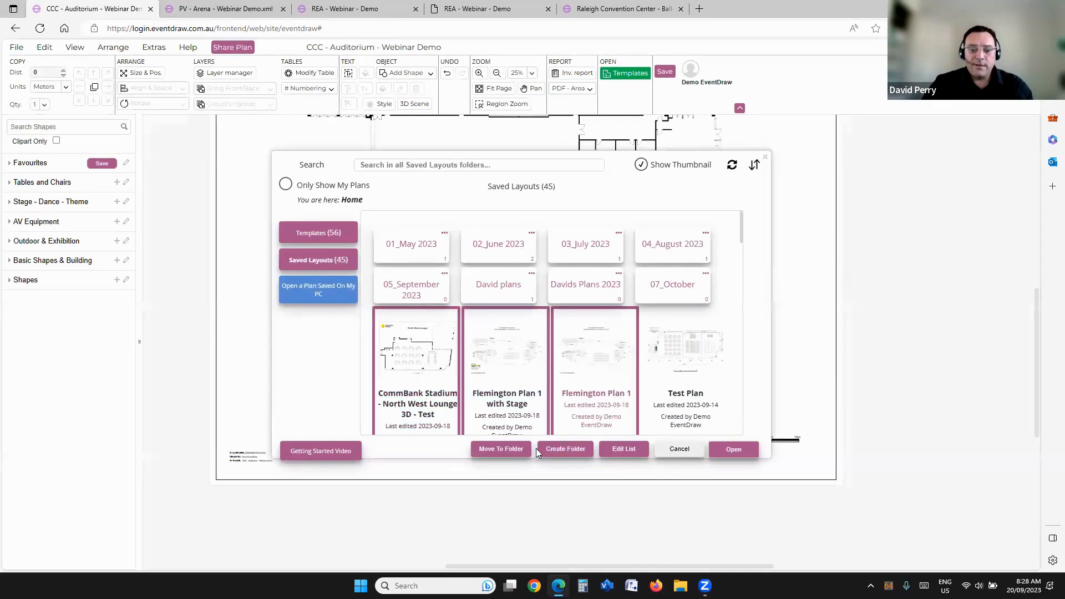
left_click(500, 449)
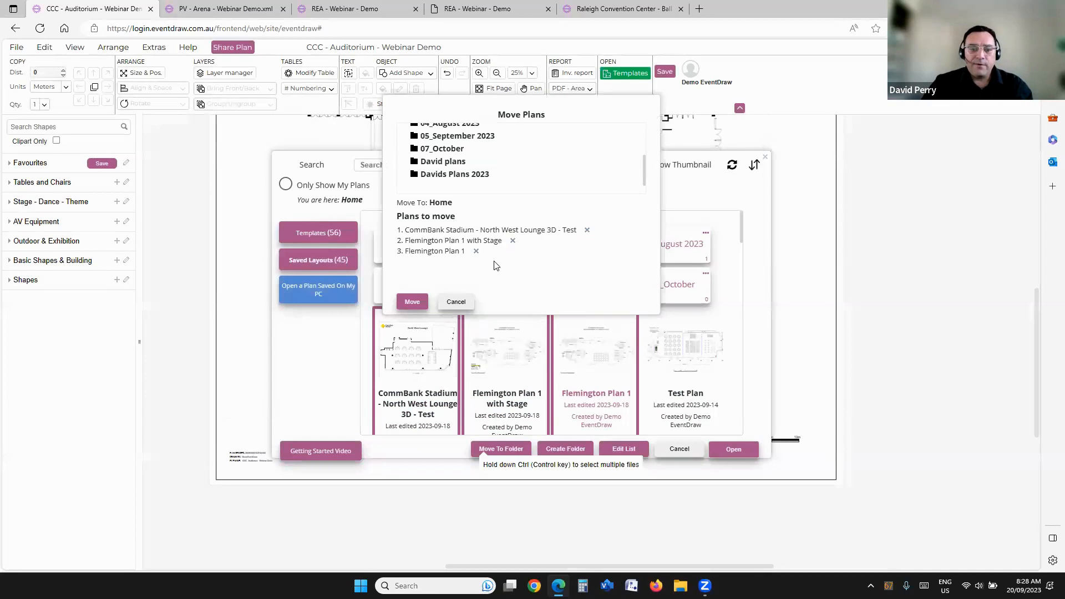
left_click(448, 151)
left_click(416, 303)
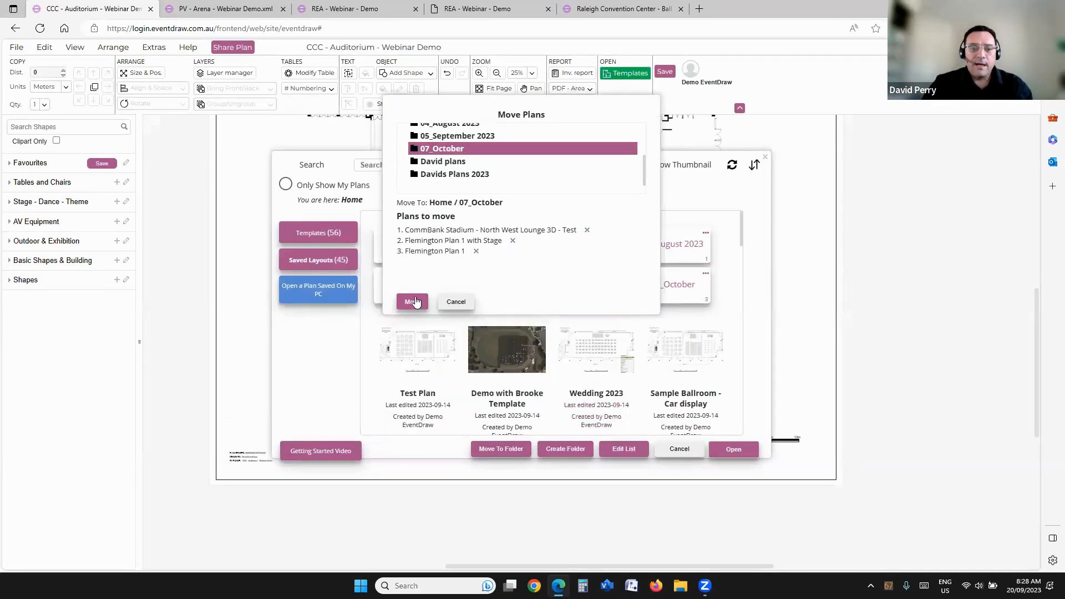
left_click(516, 217)
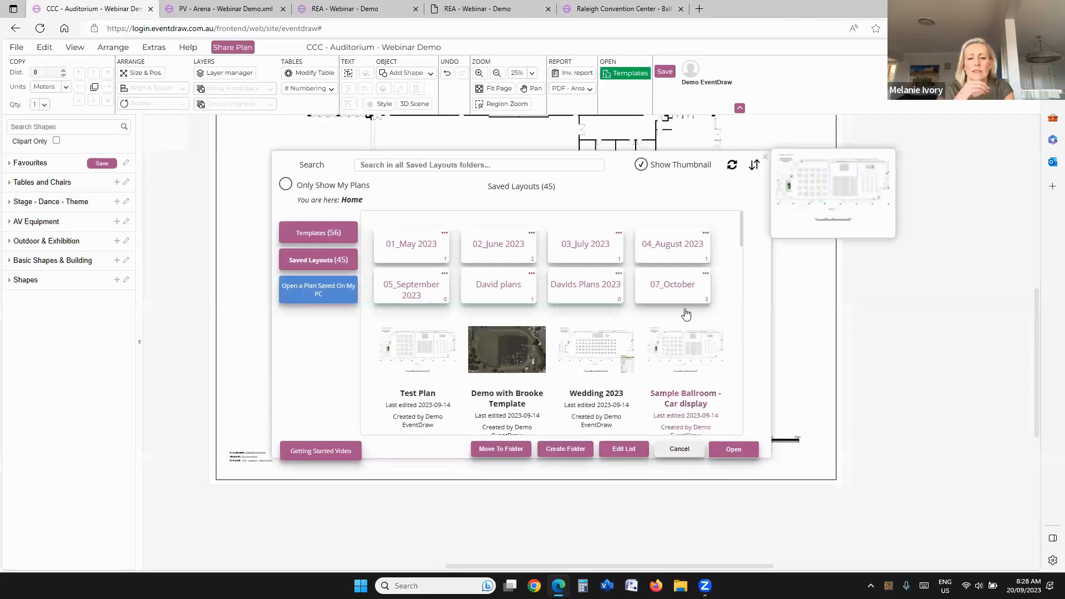
left_click(686, 284)
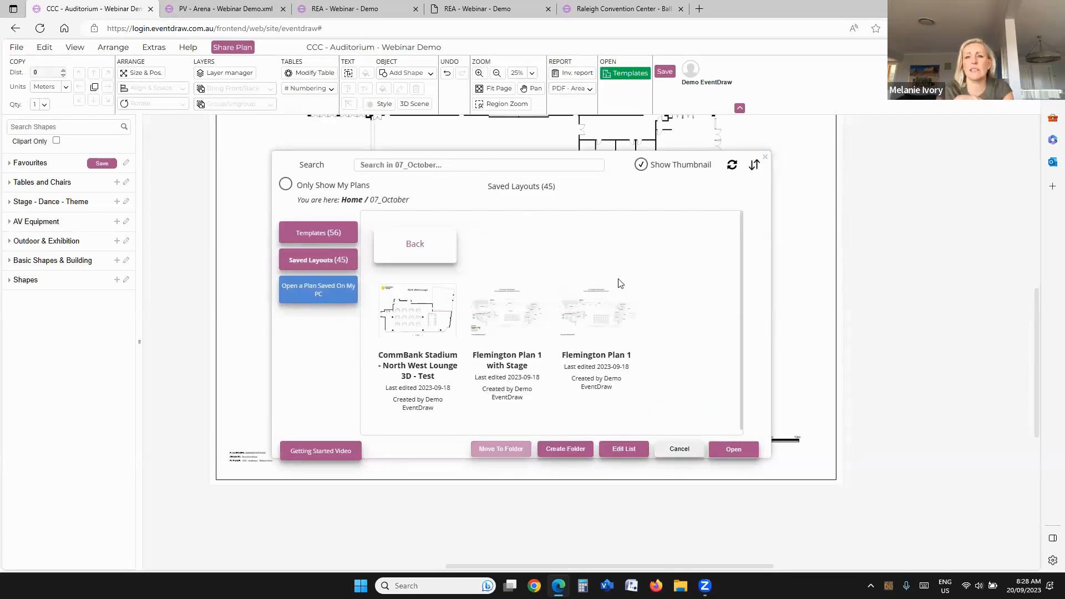
left_click(419, 254)
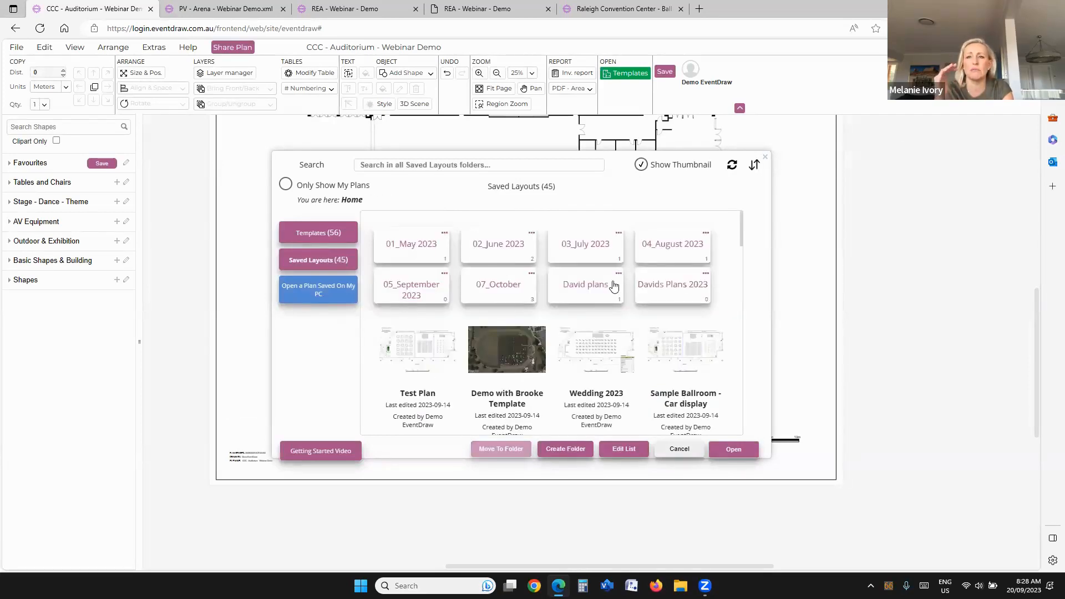
Step: Create another saved-layouts folder under HOME, named with the presenter's first name in possessive form followed by "Plans"
left_click(562, 449)
left_click(472, 132)
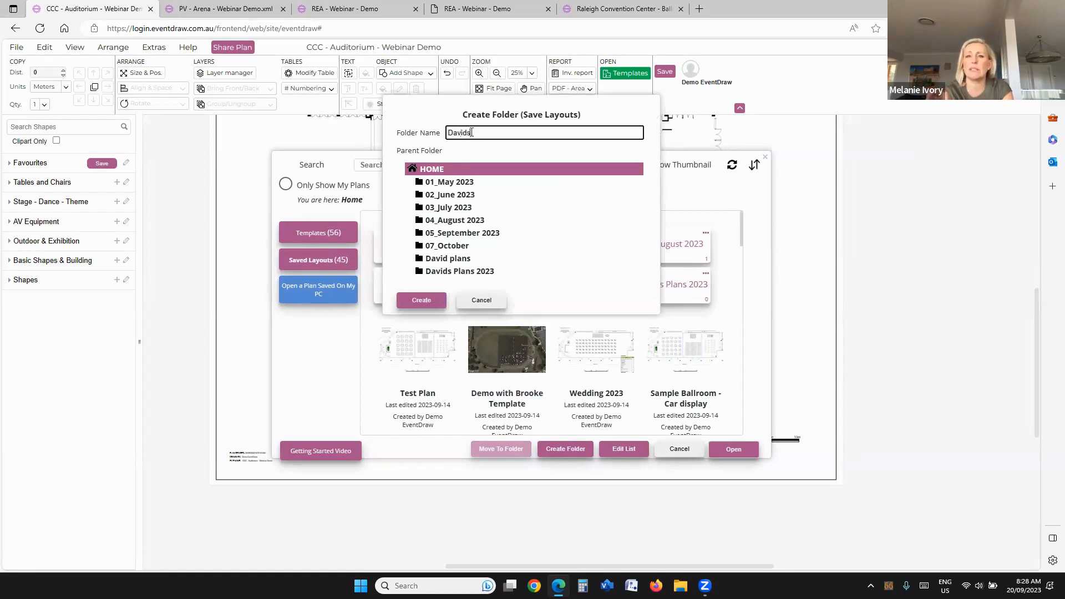
key("BackSpace")
key("BackSpace")
key("BackSpace")
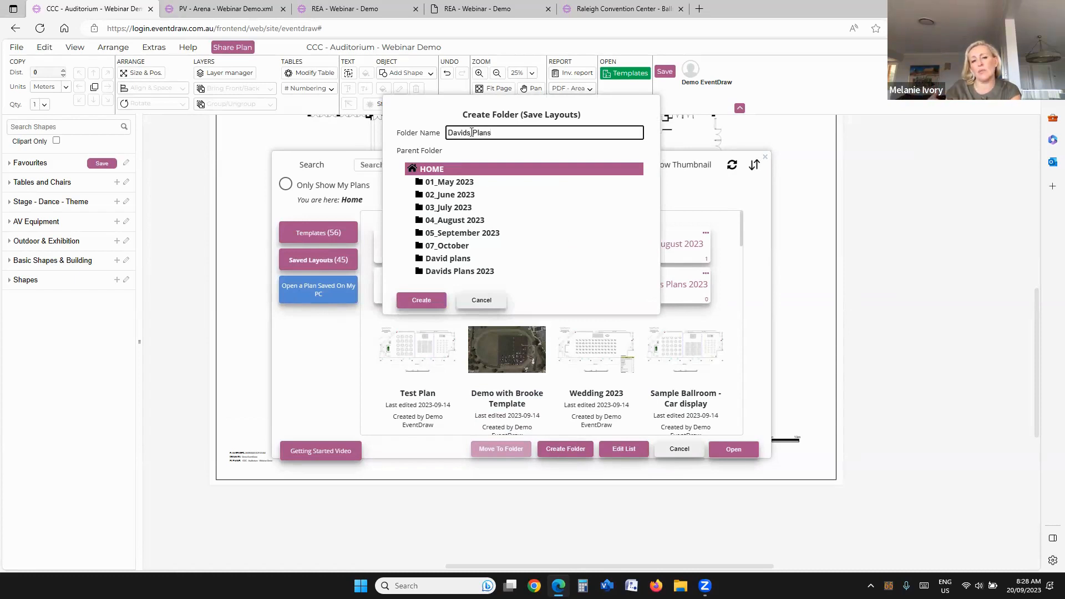
left_click(419, 300)
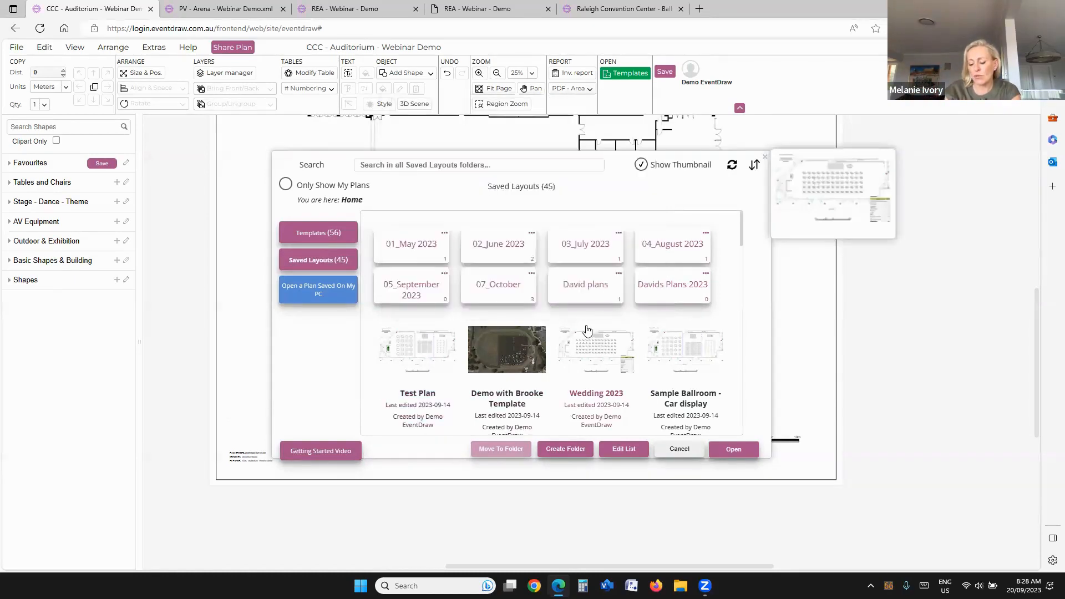
left_click(538, 226)
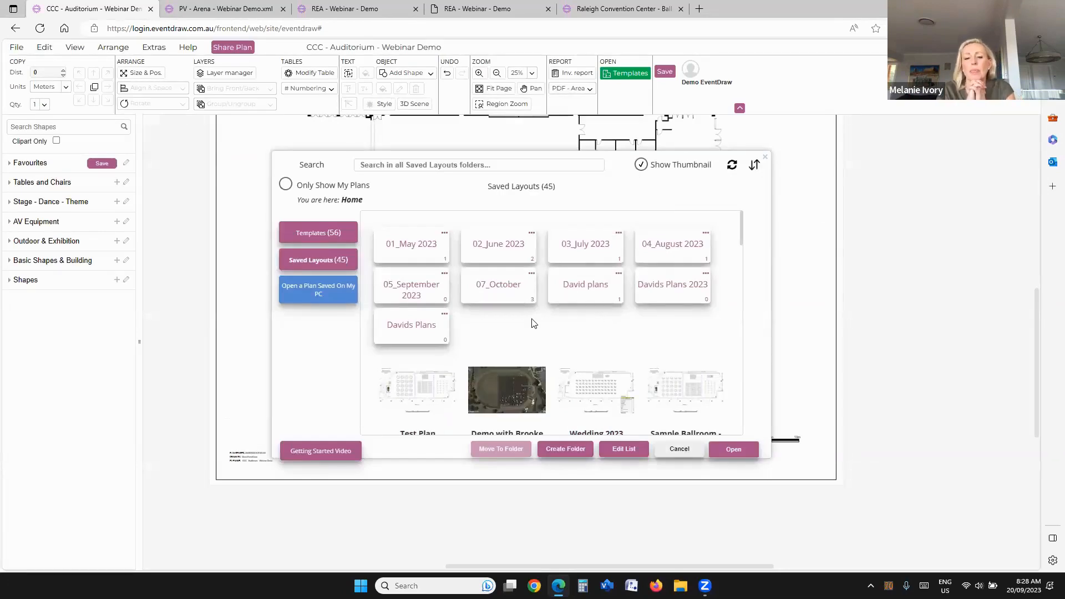
Step: Look at the rename and delete options of the newly created plans folder, and close the library without applying either
left_click(445, 316)
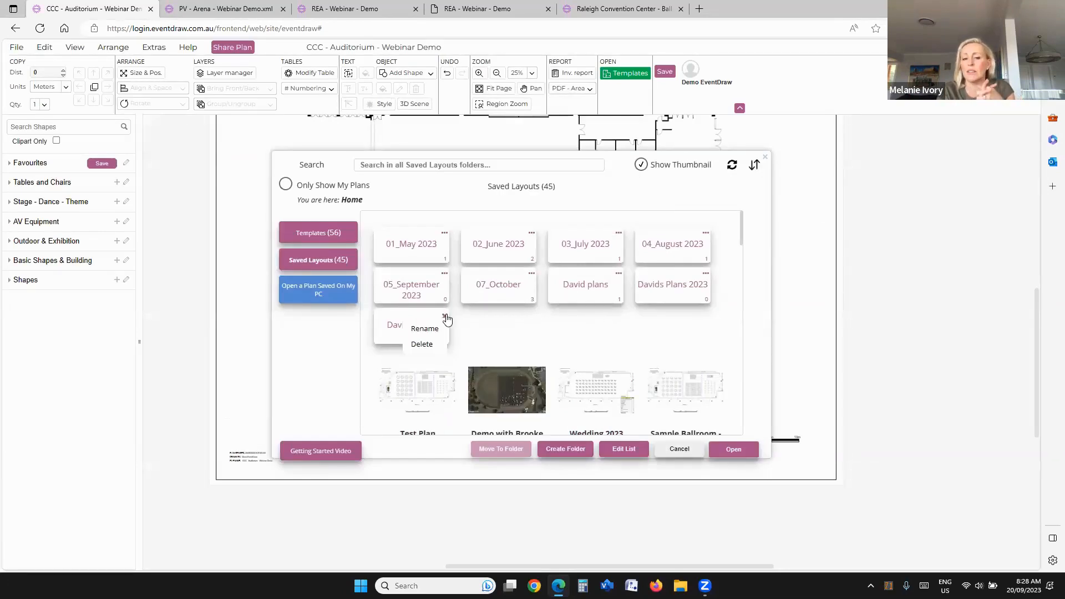
left_click(490, 324)
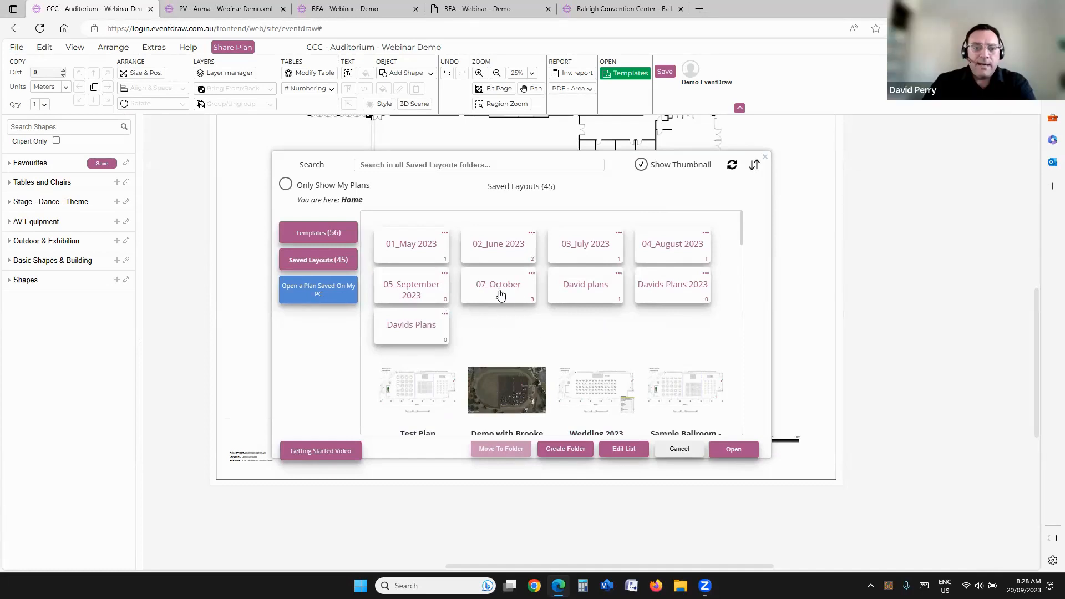
left_click(445, 316)
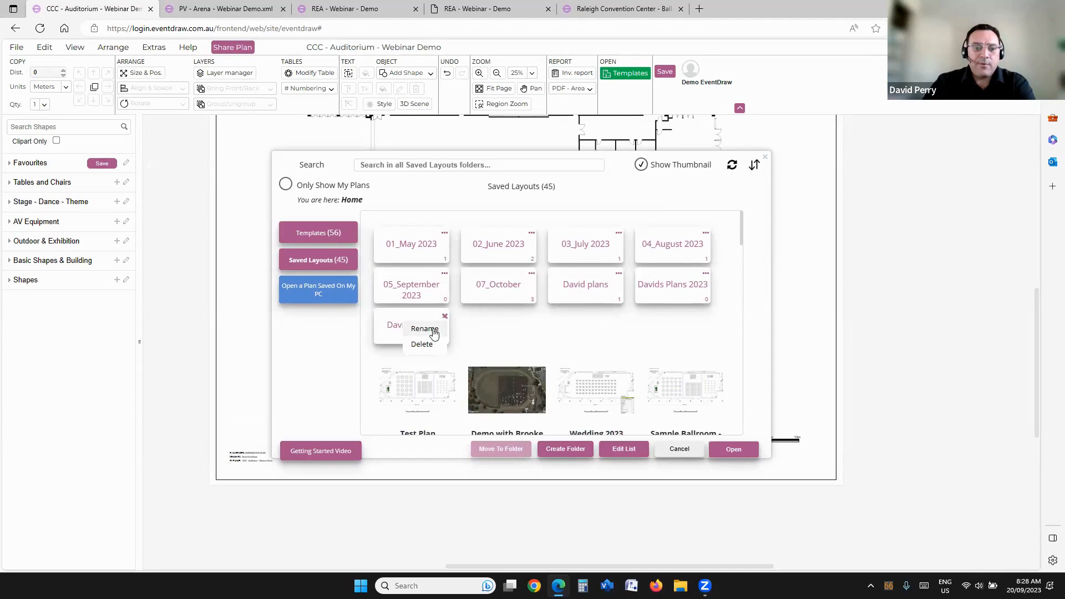
left_click(498, 316)
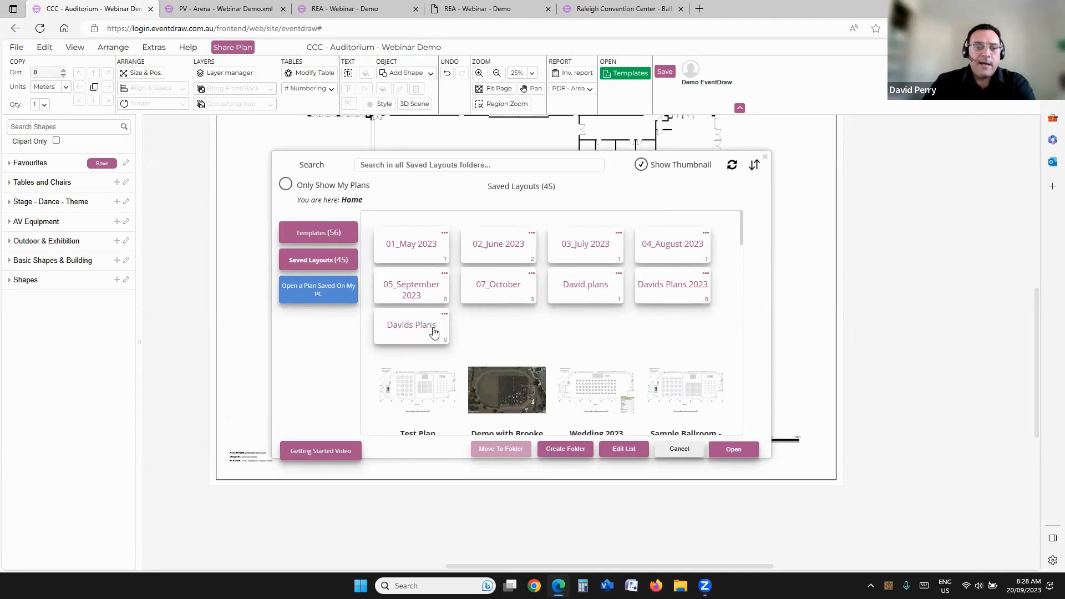
left_click(445, 317)
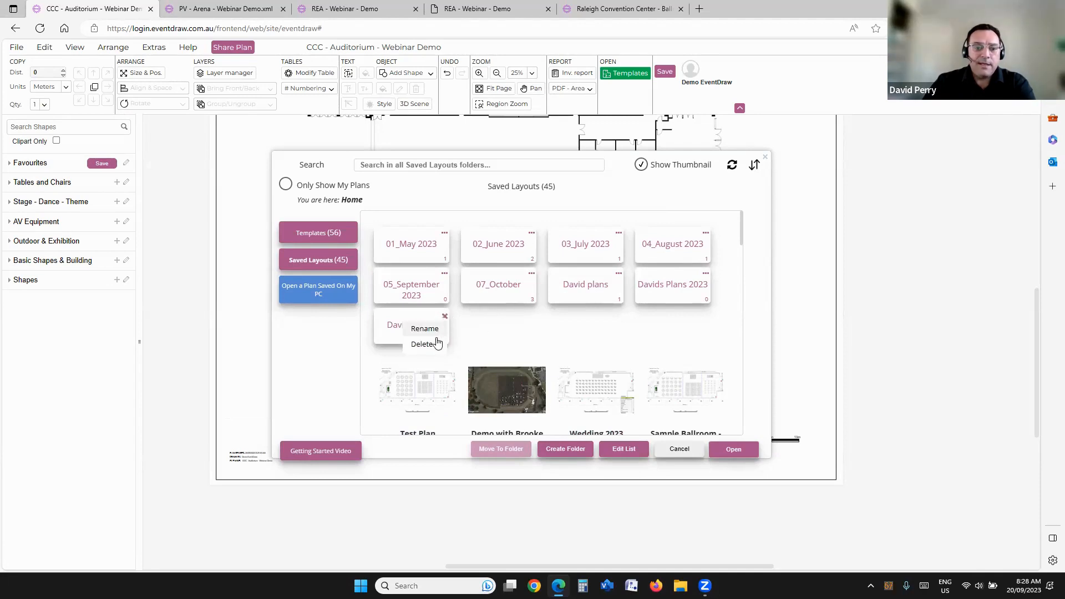
left_click(491, 326)
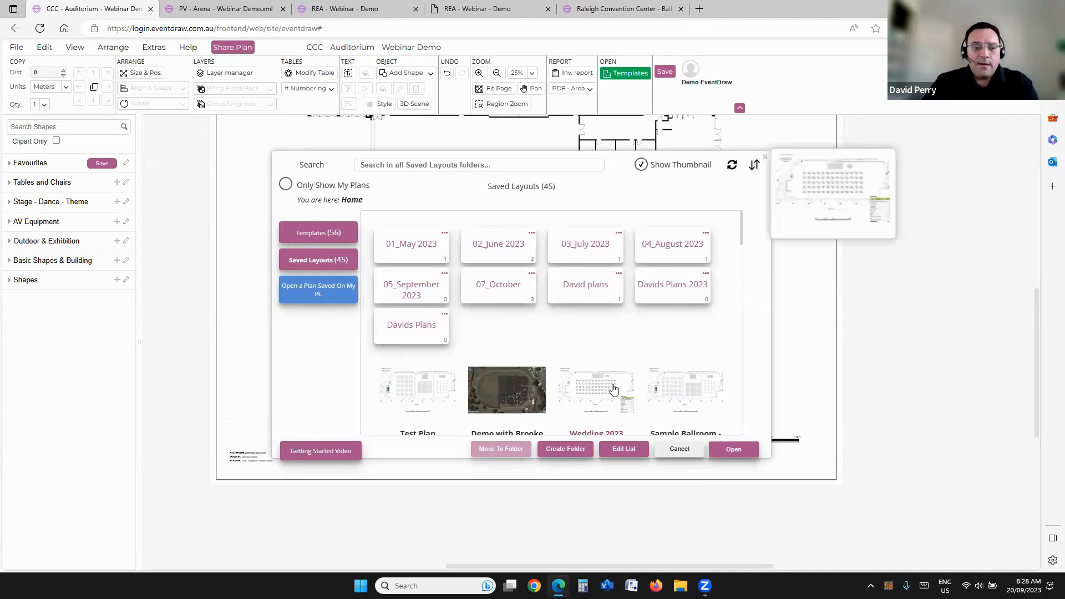
left_click(680, 450)
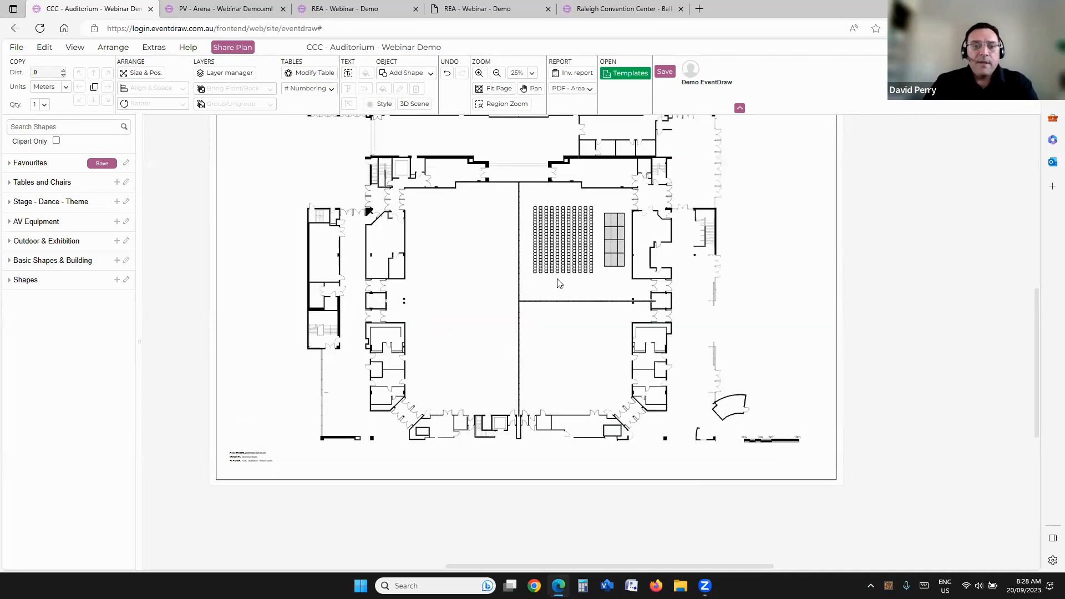
Step: Copy the grouped stage beside the theatre seating into the large empty hall of the auditorium and ungroup the copy
scroll(477, 277, "up", 3)
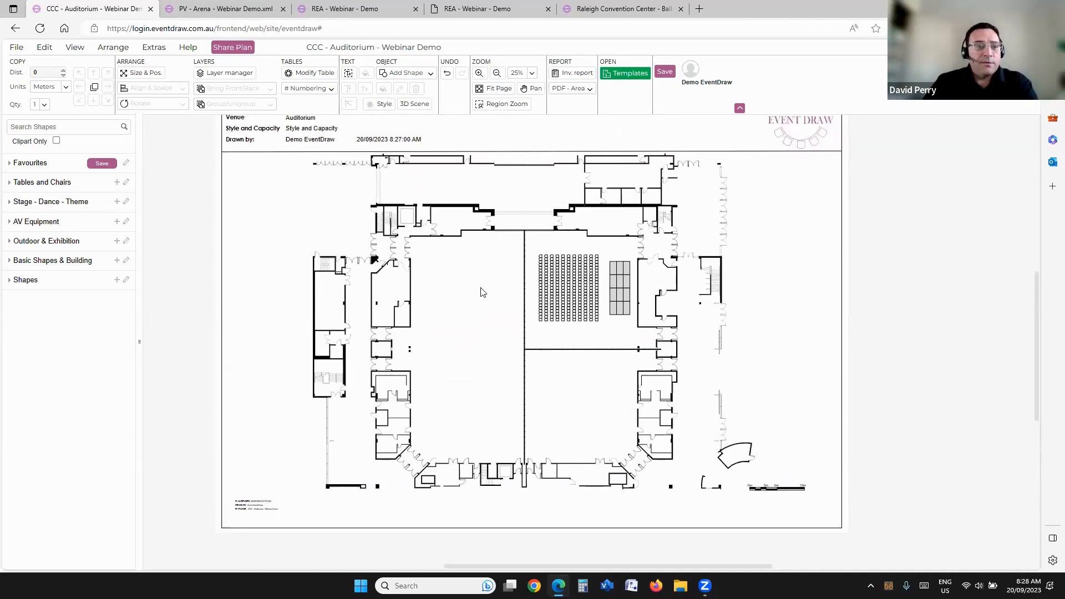
left_click_drag(476, 285, 490, 322)
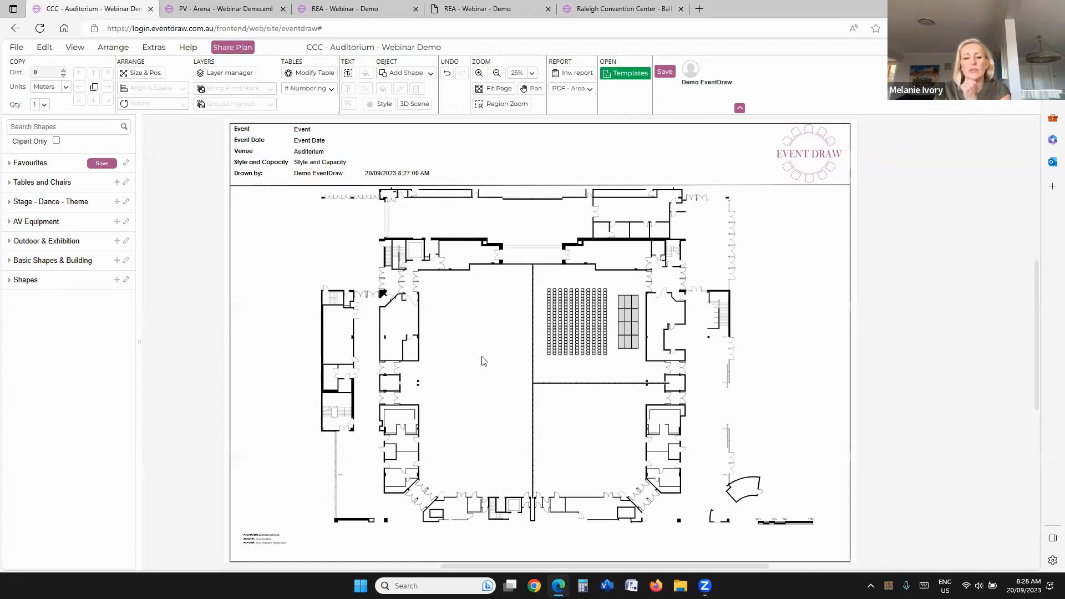
scroll(483, 362, "up", 3)
left_click(777, 243)
left_click_drag(774, 254, 421, 238)
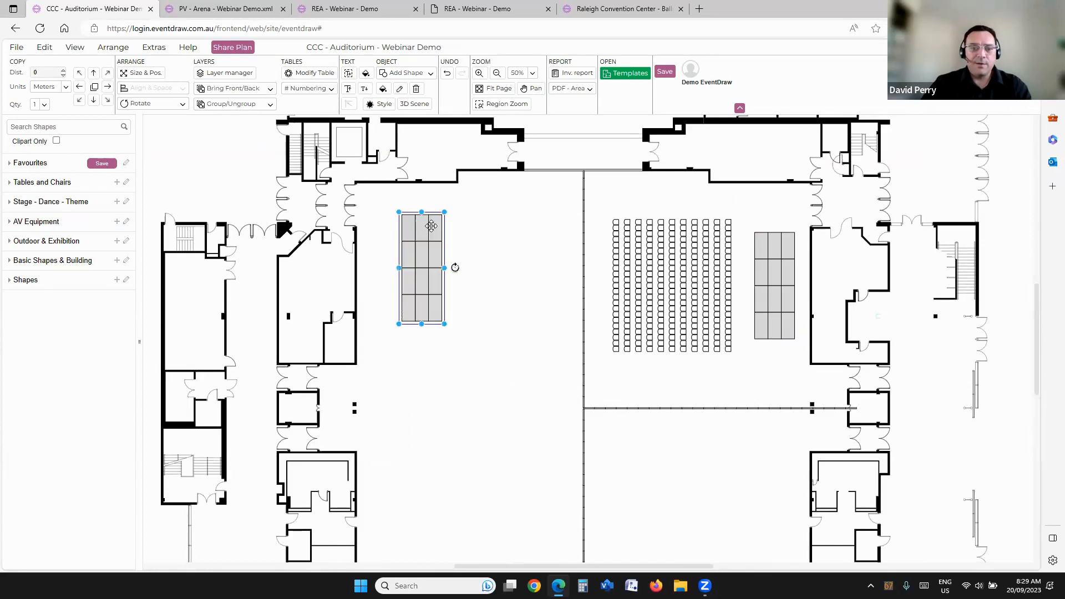
right_click(434, 226)
left_click(465, 415)
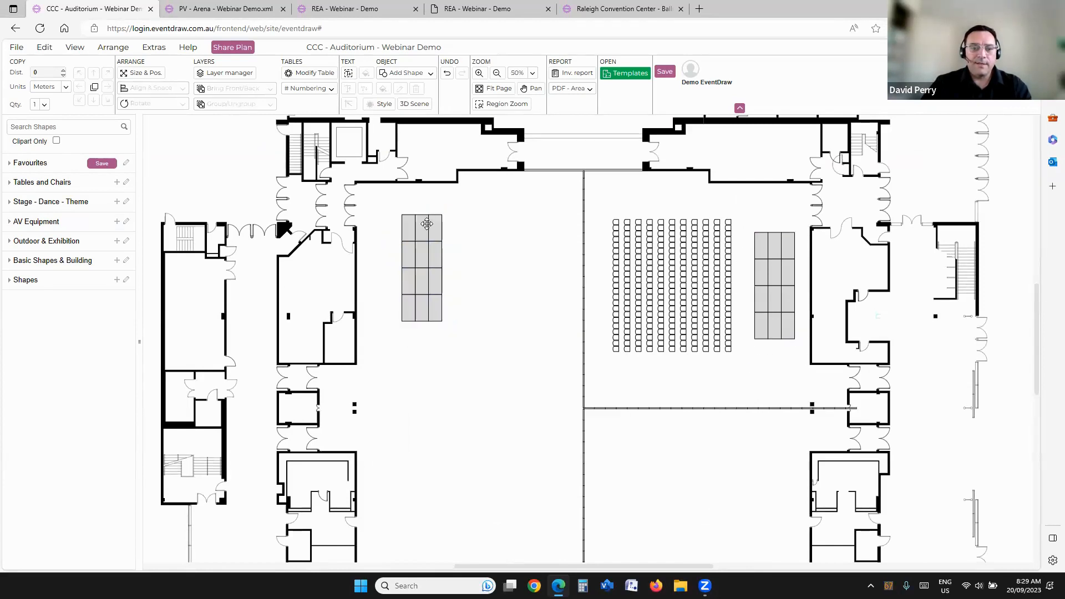
Step: Move one corner section of the ungrouped stage to the open floor below it and rotate the section left 90°
left_click_drag(438, 225, 402, 362)
left_click(149, 104)
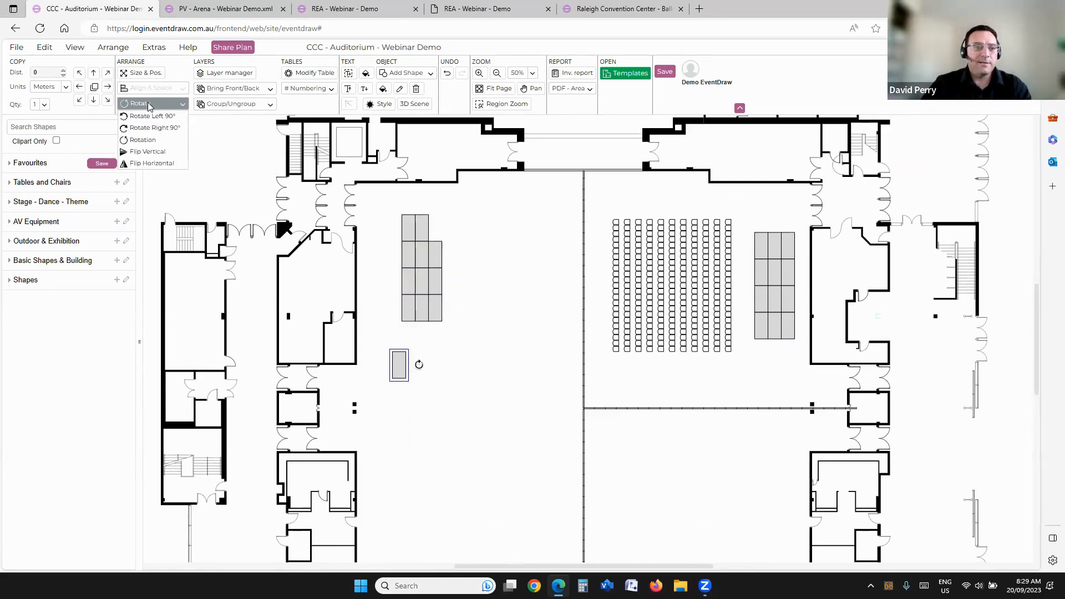
left_click(147, 116)
left_click(463, 402)
left_click_drag(464, 343, 467, 321)
scroll(444, 319, "up", 5)
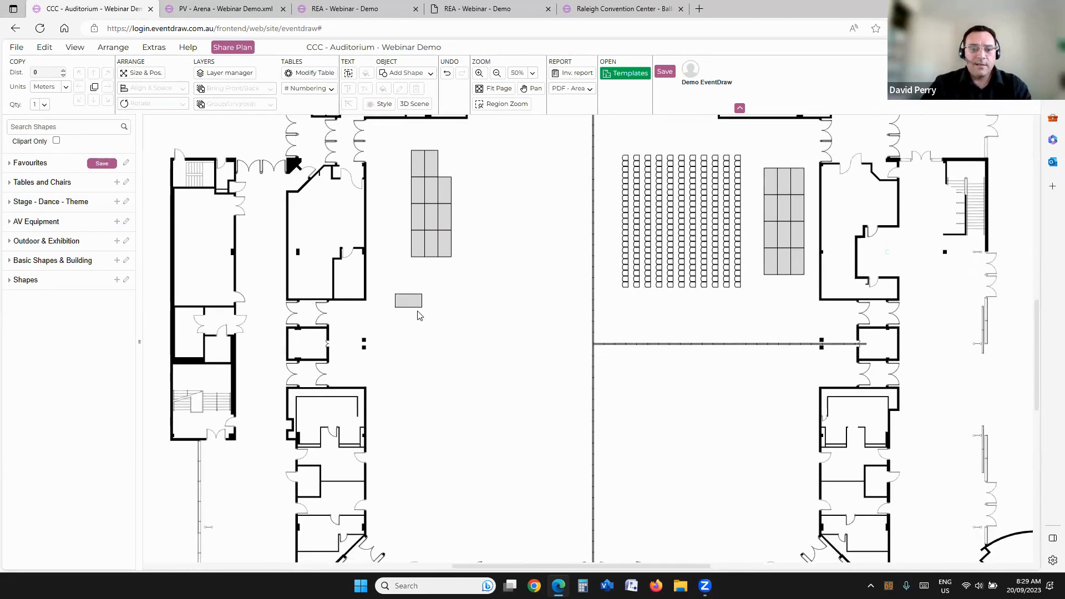
Step: Copy the rotated stage section three times across the hall floor, at uneven heights and distances
left_click(418, 290)
left_click_drag(416, 281, 633, 289)
left_click_drag(492, 321, 533, 332)
left_click_drag(618, 299, 747, 271)
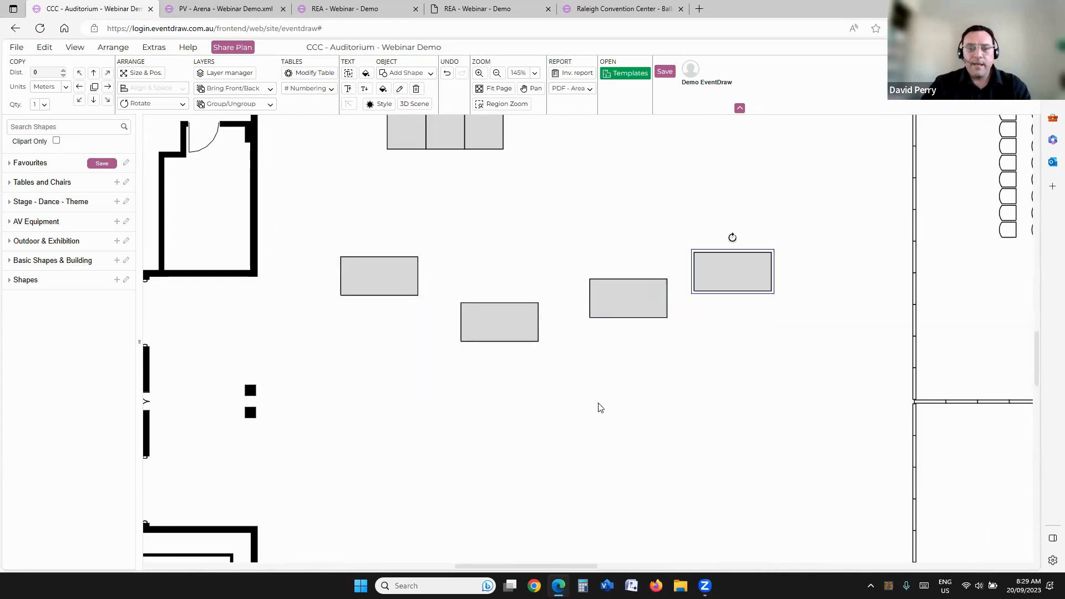
left_click(597, 406)
Step: Align the four loose stage sections into one straight row with Align Across
left_click_drag(310, 196, 896, 451)
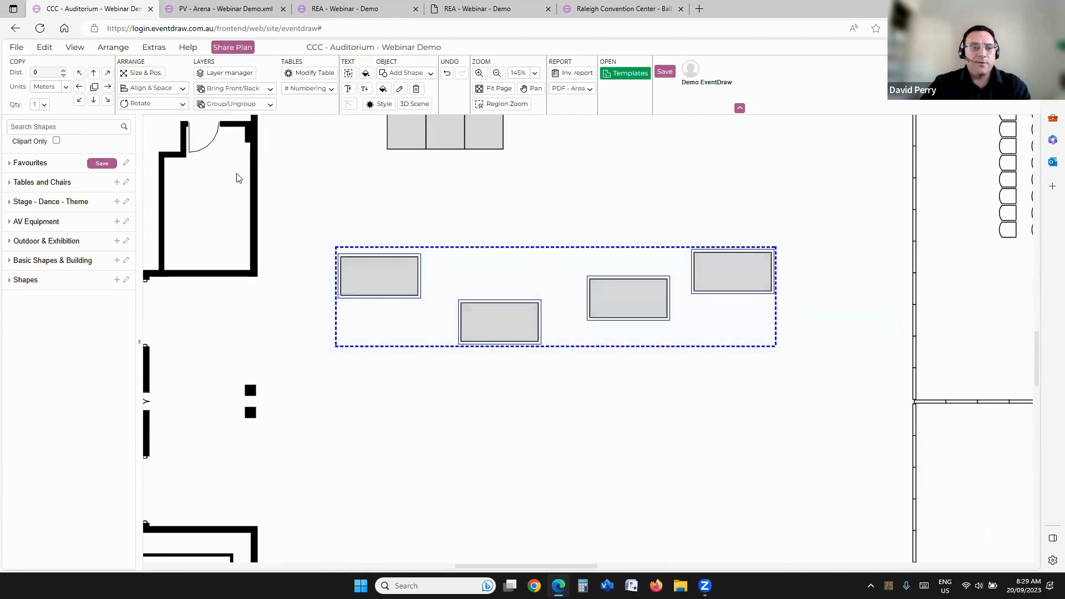
left_click(148, 90)
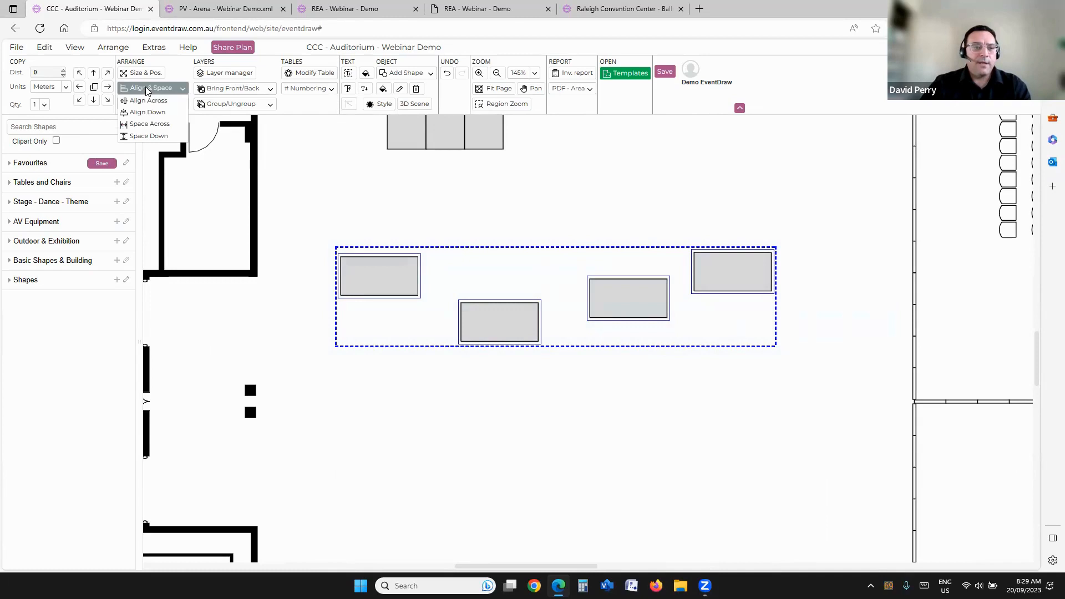
left_click(146, 101)
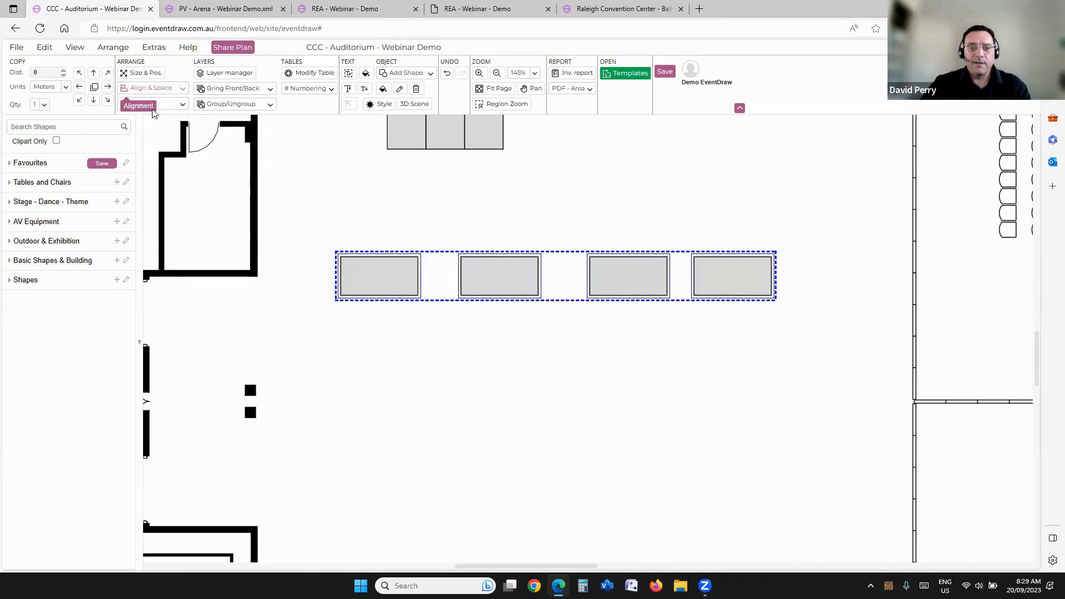
Step: Spread the row across the hall by moving both end sections outward and shifting the third section to leave unequal gaps
left_click(749, 288)
left_click_drag(732, 269, 852, 270)
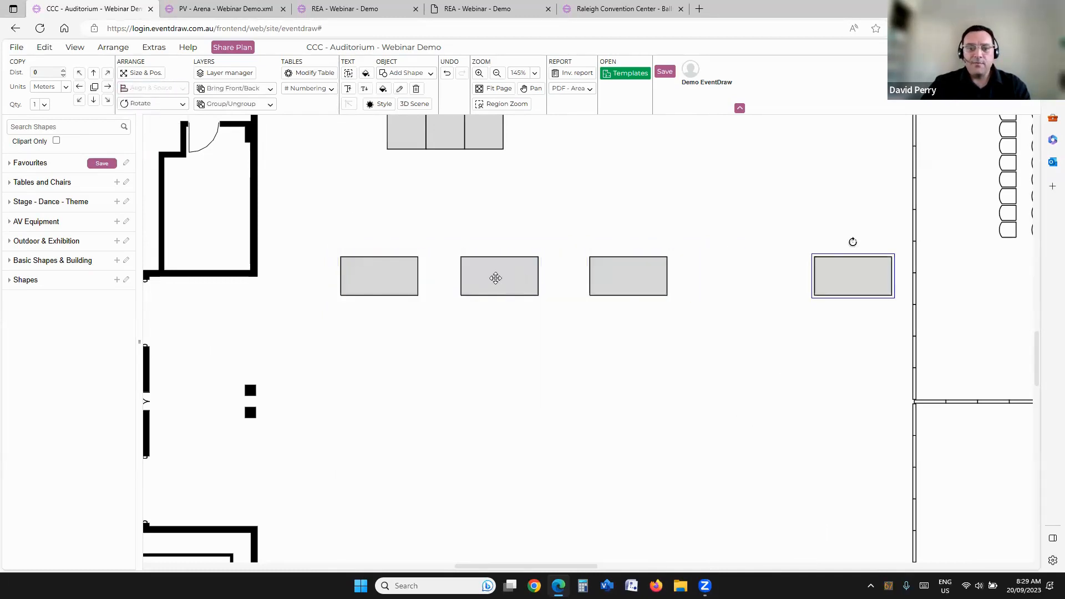
left_click_drag(647, 279, 655, 279)
left_click_drag(415, 278, 347, 277)
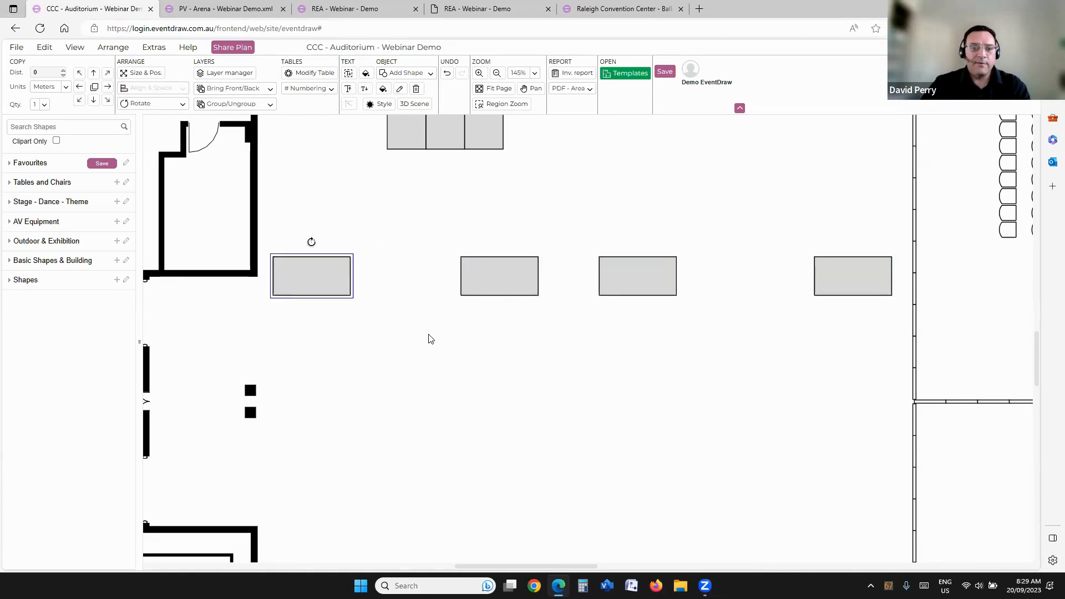
left_click(430, 338)
left_click_drag(640, 278, 609, 278)
Step: Distribute the four stage sections evenly along the row with Space Across, and review the other alignment options
left_click_drag(246, 215, 916, 365)
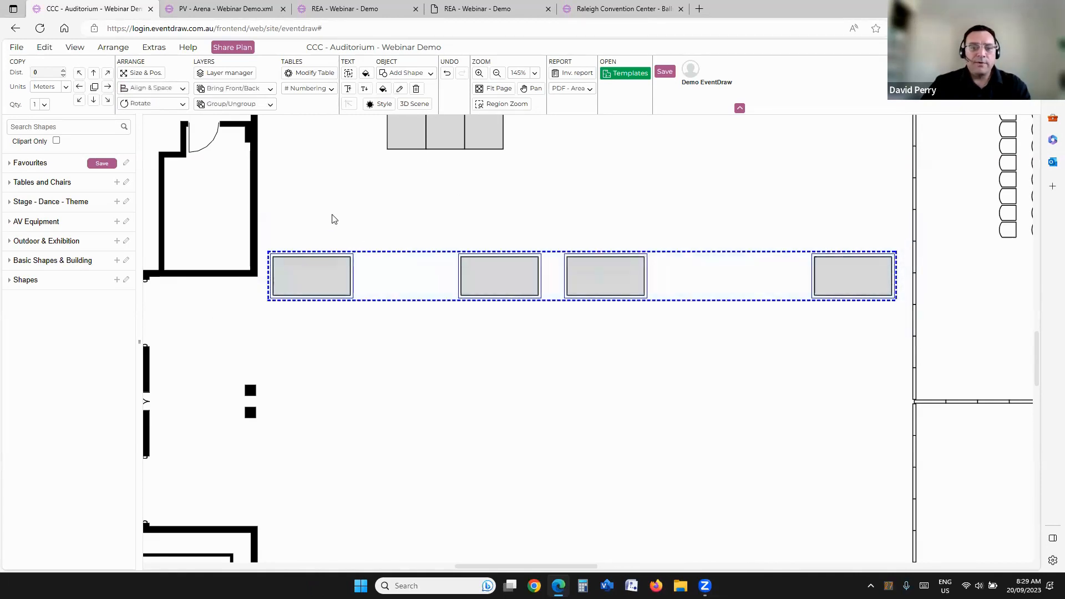
left_click(143, 90)
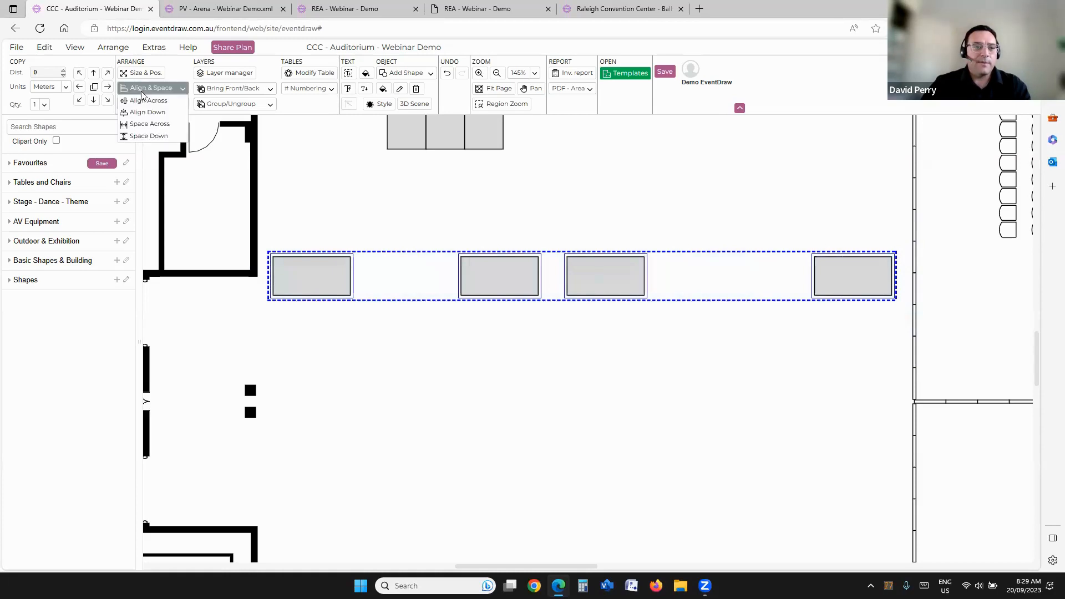
left_click(143, 125)
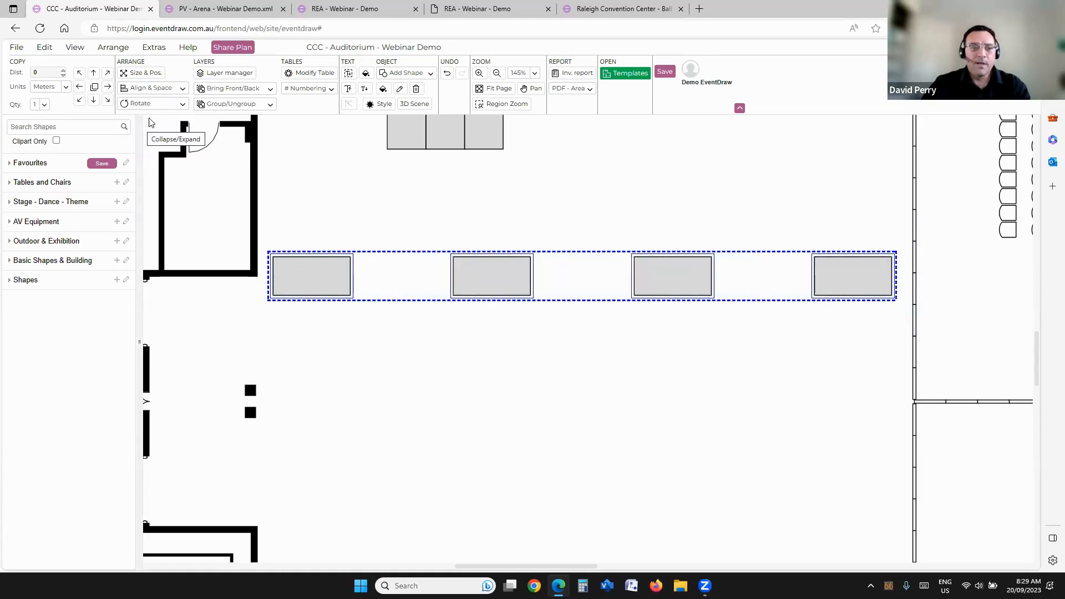
left_click(150, 87)
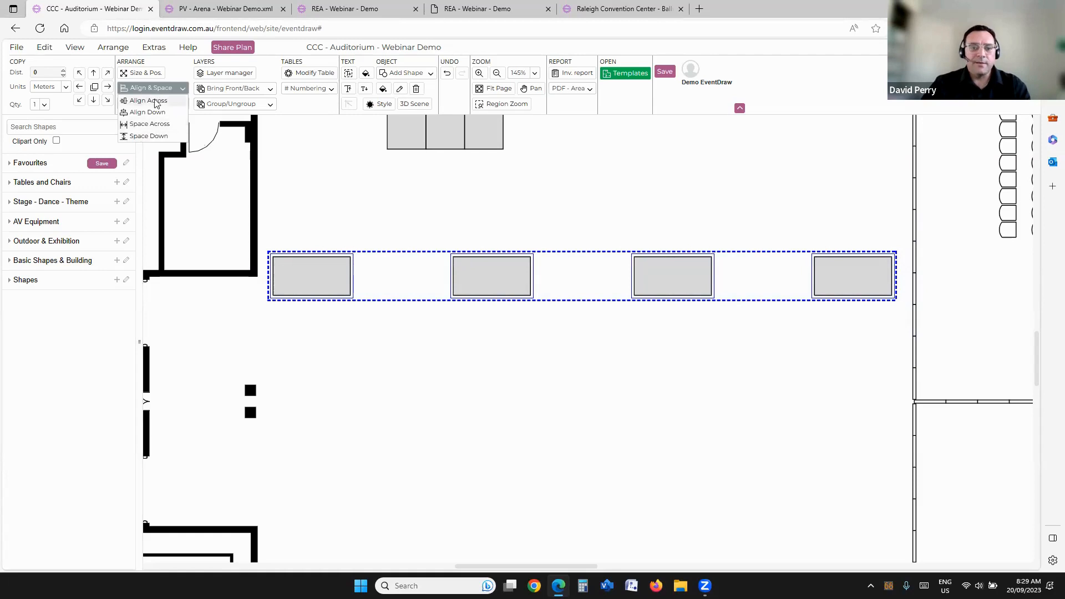
left_click(505, 326)
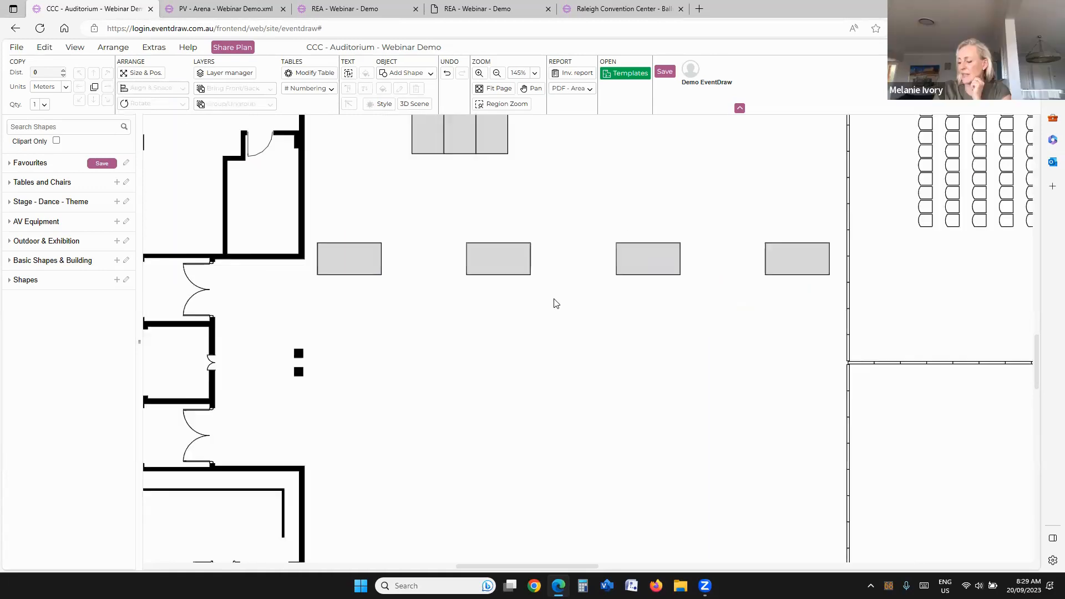
Step: Place the Revised-Drawnby-File+Name stamp from the Basic Shapes & Building library above the existing title text in the plan's lower-left corner
scroll(556, 303, "down", 3)
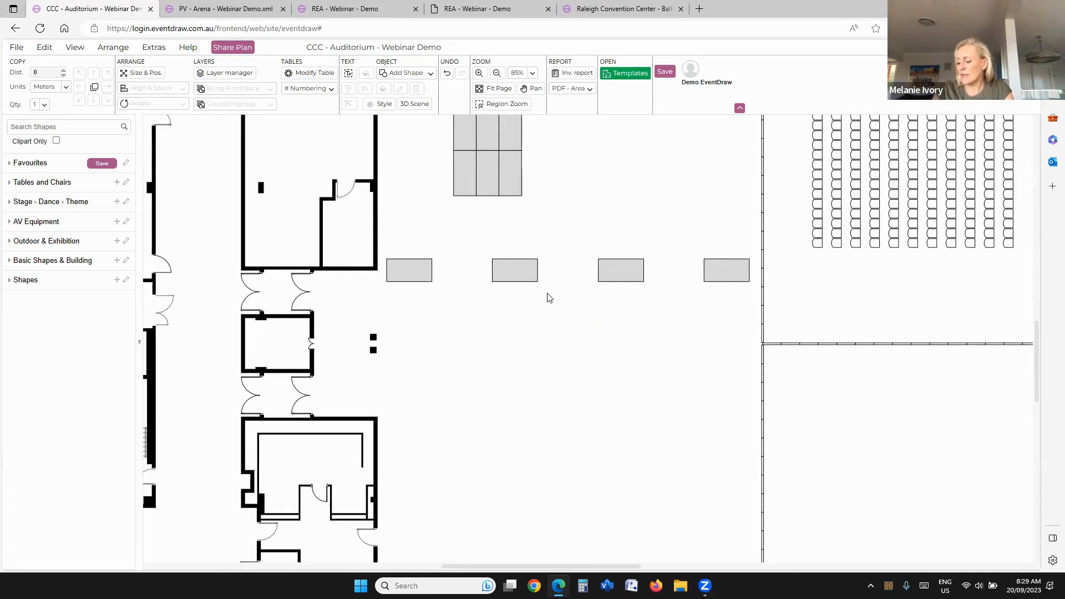
scroll(548, 298, "down", 3)
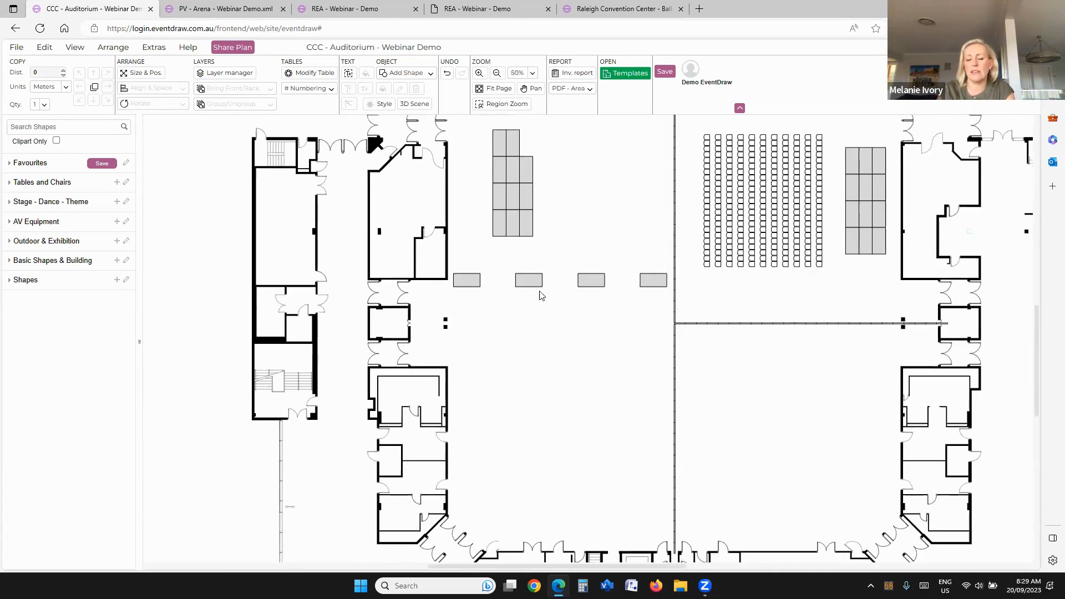
left_click(6, 265)
mouse_move(62, 280)
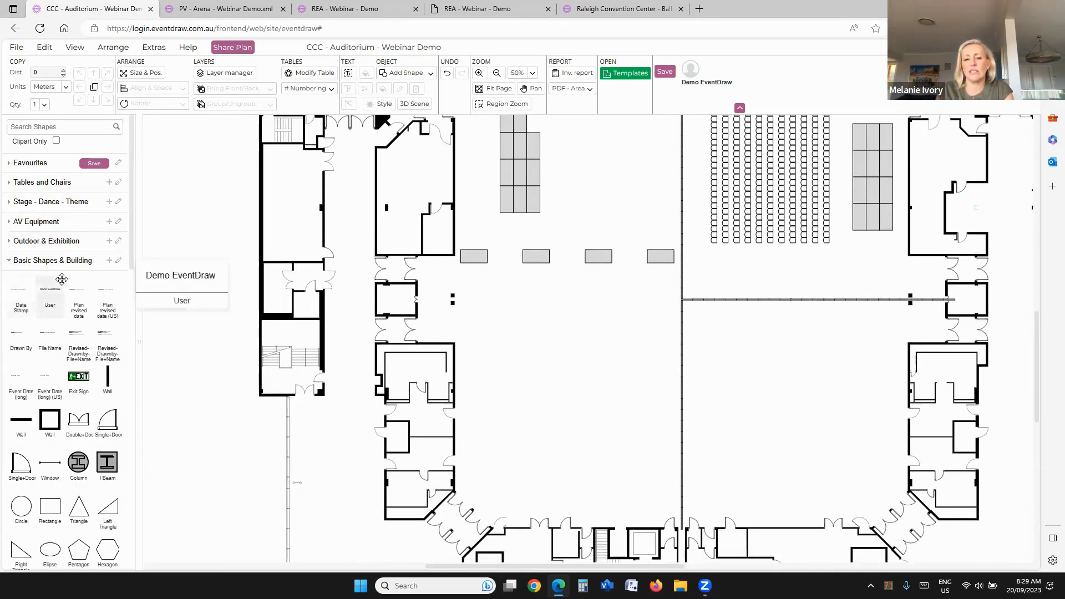
scroll(62, 279, "down", 3)
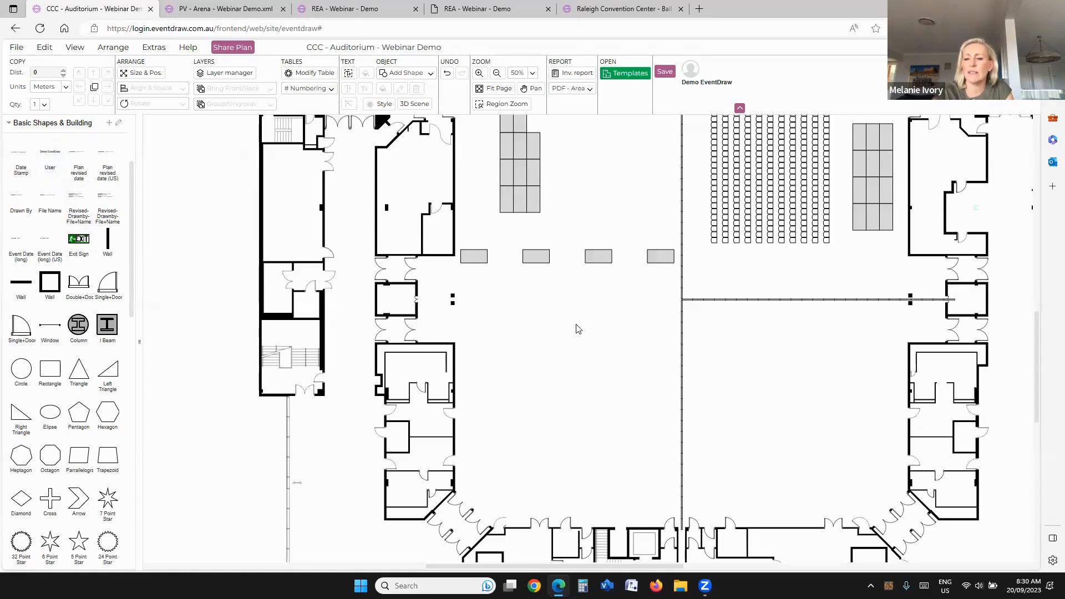
scroll(575, 342, "down", 3)
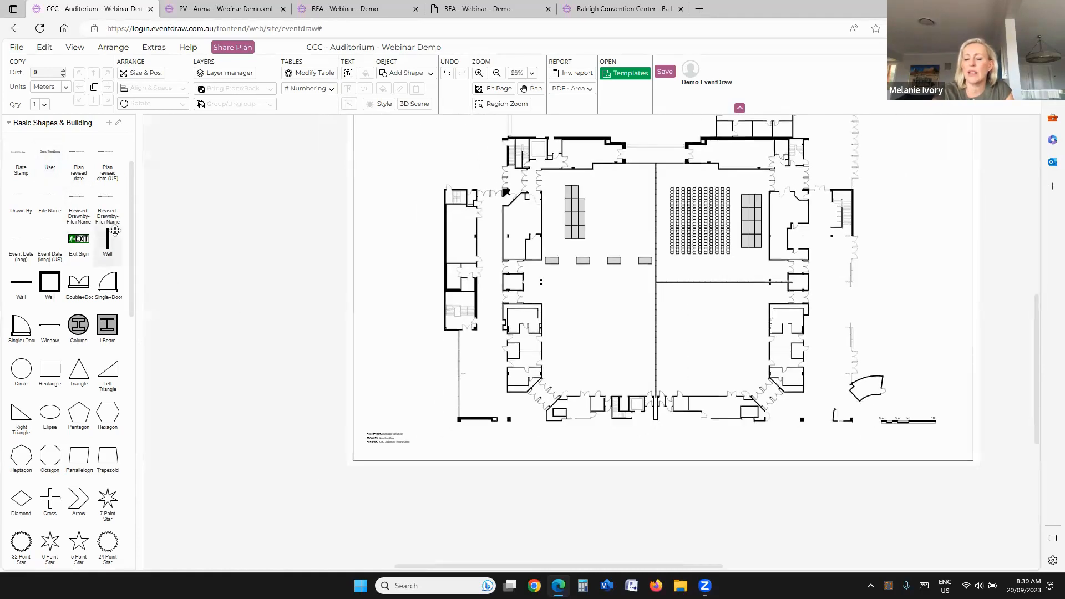
mouse_move(69, 215)
left_click_drag(72, 214, 387, 433)
scroll(386, 434, "up", 5)
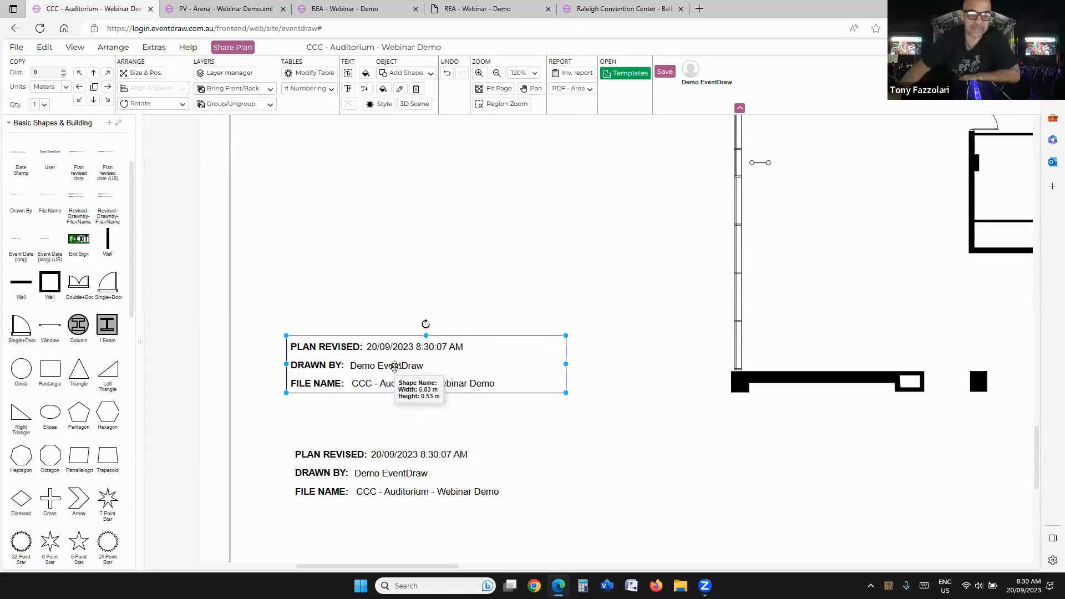
Step: Delete the four evenly spaced stage sections from the hall floor
scroll(393, 368, "down", 5)
left_click_drag(412, 306, 341, 399)
left_click_drag(558, 336, 375, 416)
left_click_drag(516, 354, 486, 450)
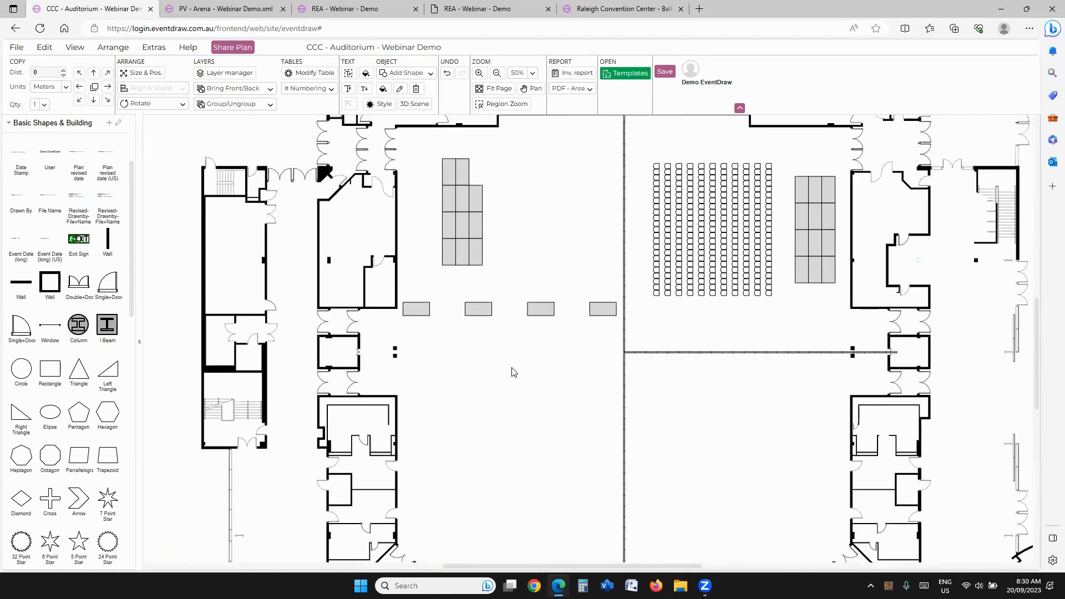
left_click_drag(515, 359, 523, 320)
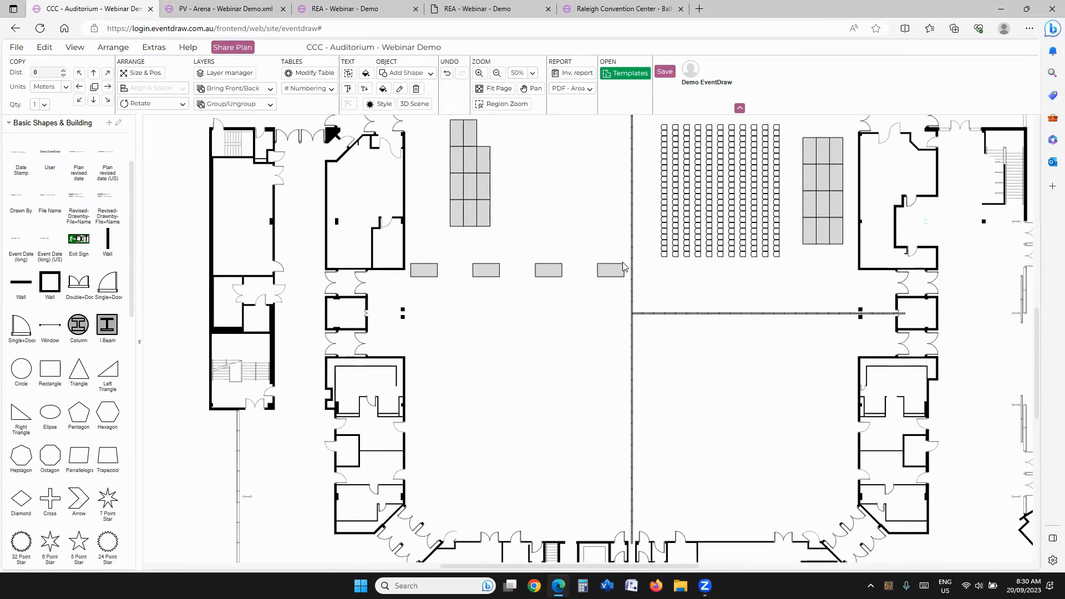
left_click(617, 268)
key("Delete")
left_click(548, 270)
key("Delete")
left_click(486, 271)
key("Delete")
left_click(431, 272)
key("Delete")
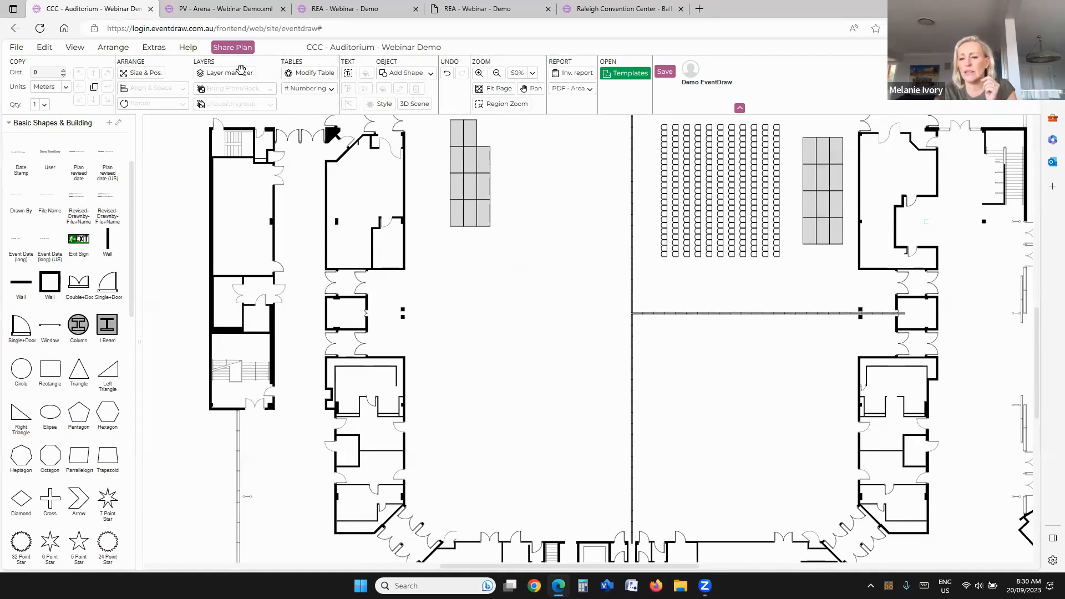
Step: Design a rectangular table 0.45 m wide, with no chairs set along its top or bottom edges
left_click(309, 72)
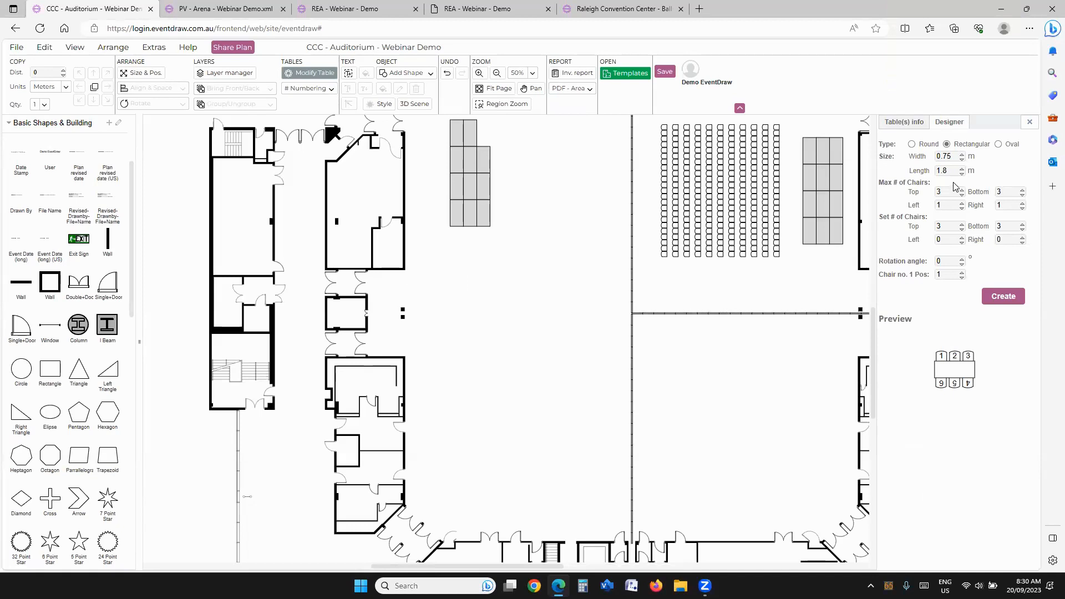
double_click(950, 156)
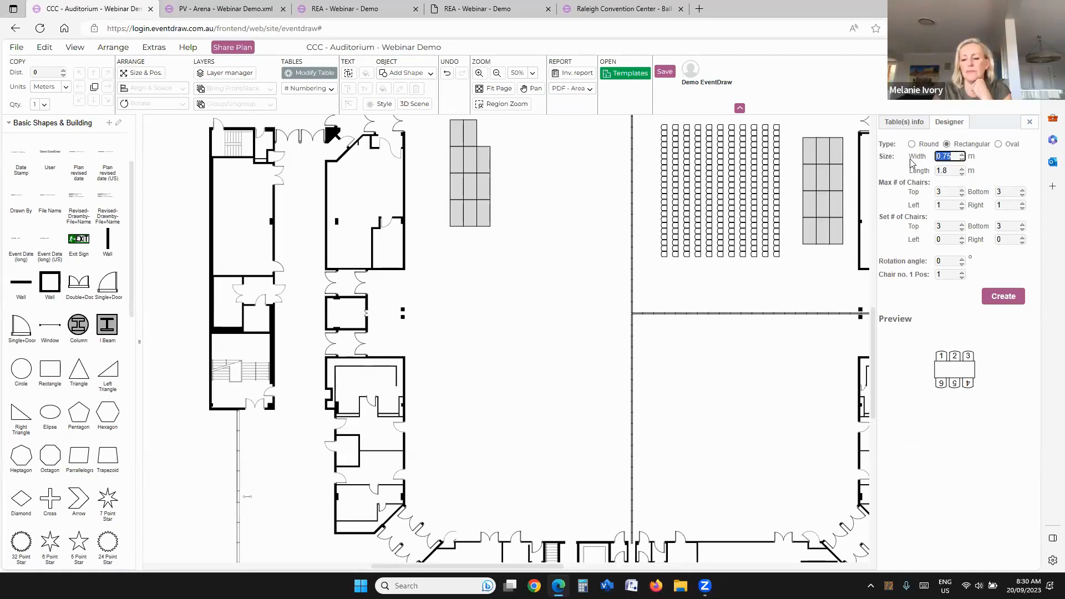
type("0.45")
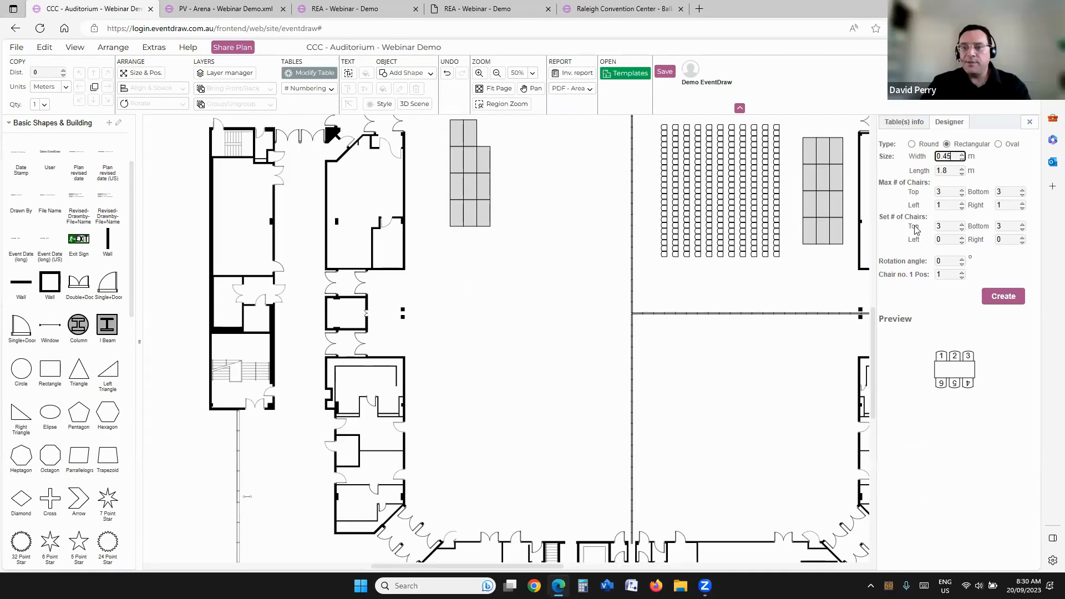
left_click(962, 229)
left_click(963, 229)
left_click(962, 229)
left_click(1022, 228)
left_click(1023, 229)
left_click(1022, 229)
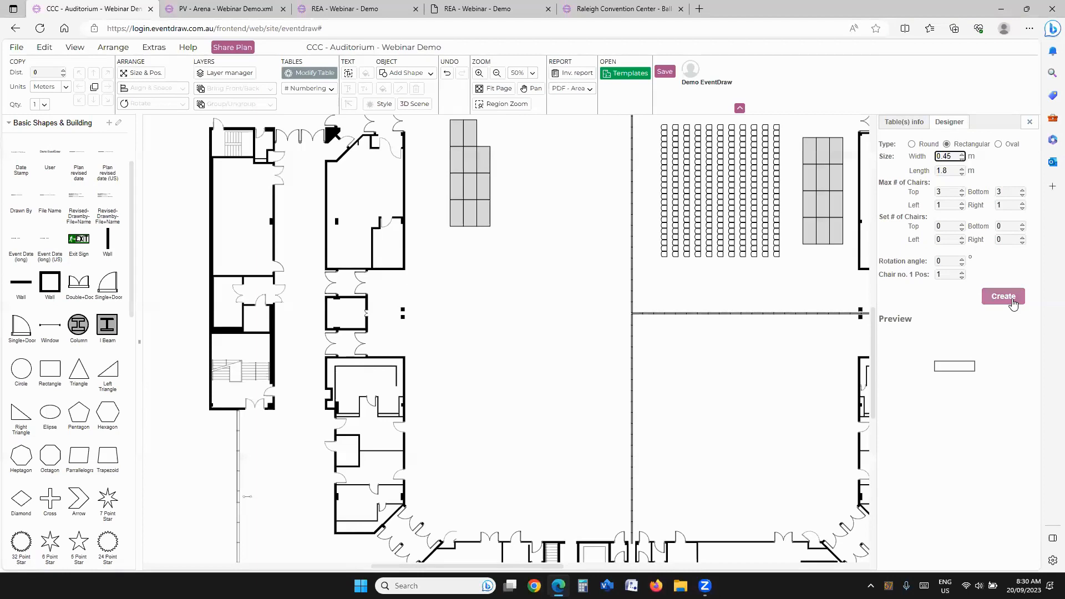
Step: Create the designed table and place it in the middle of the open hall floor
left_click(1012, 301)
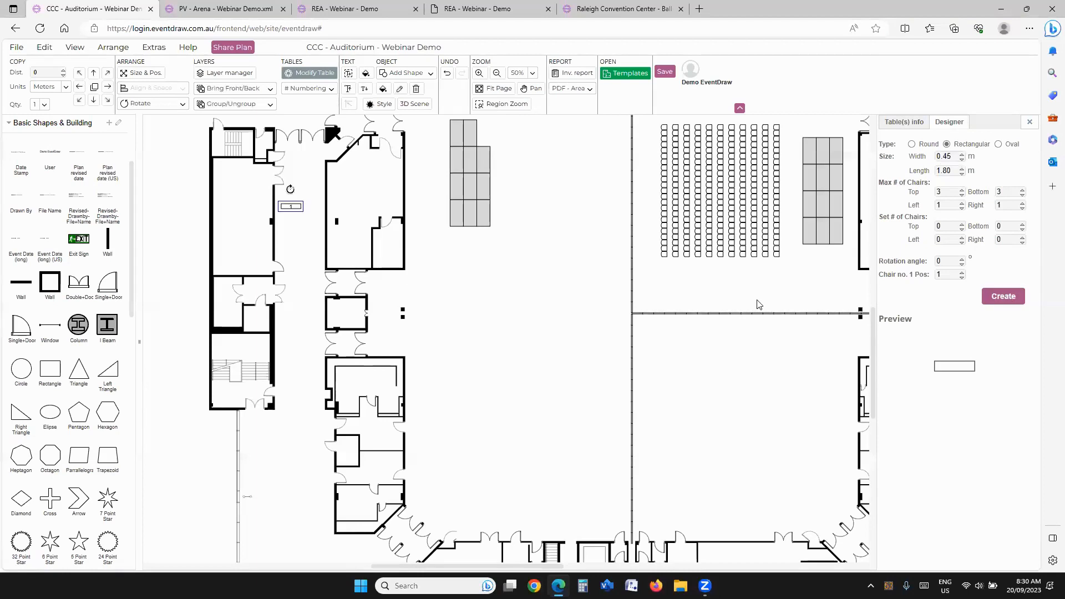
left_click_drag(294, 204, 538, 303)
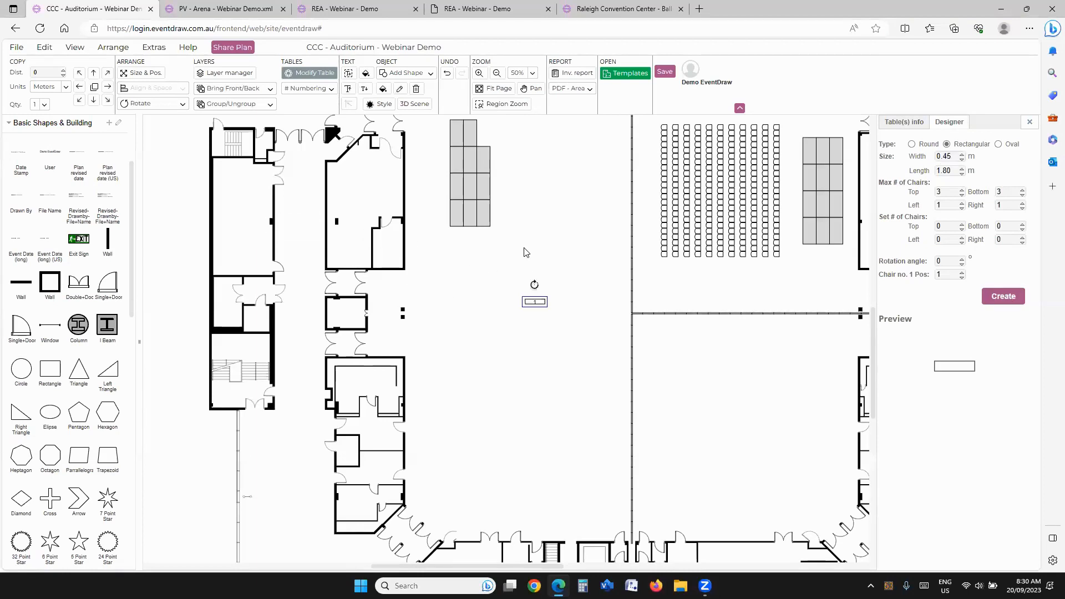
left_click(526, 253)
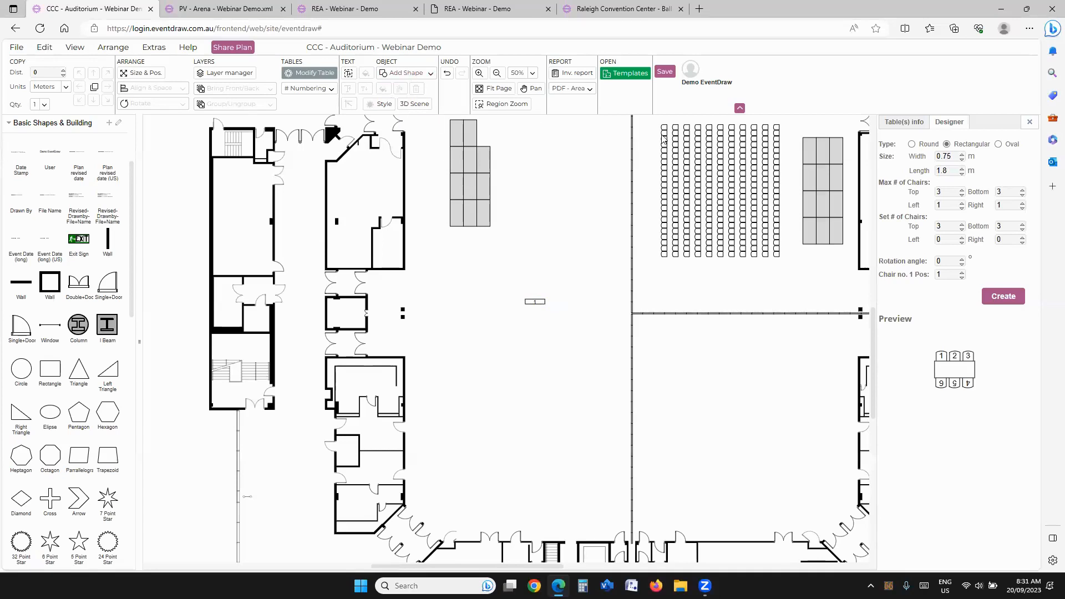
Step: Show the narrow table's info settings and turn off its table number display
left_click(921, 127)
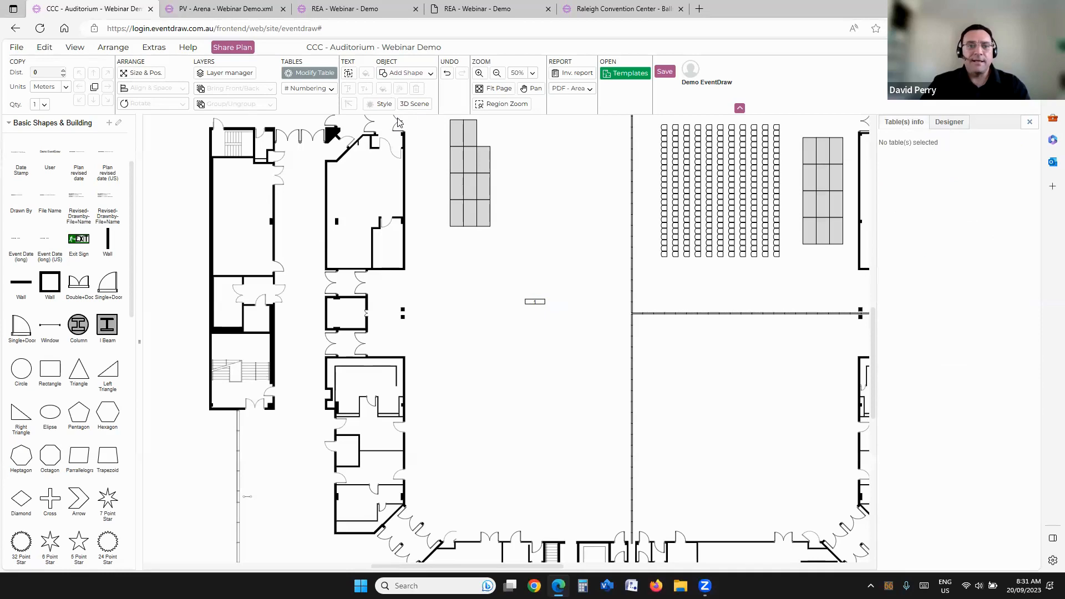
left_click(322, 78)
left_click(323, 78)
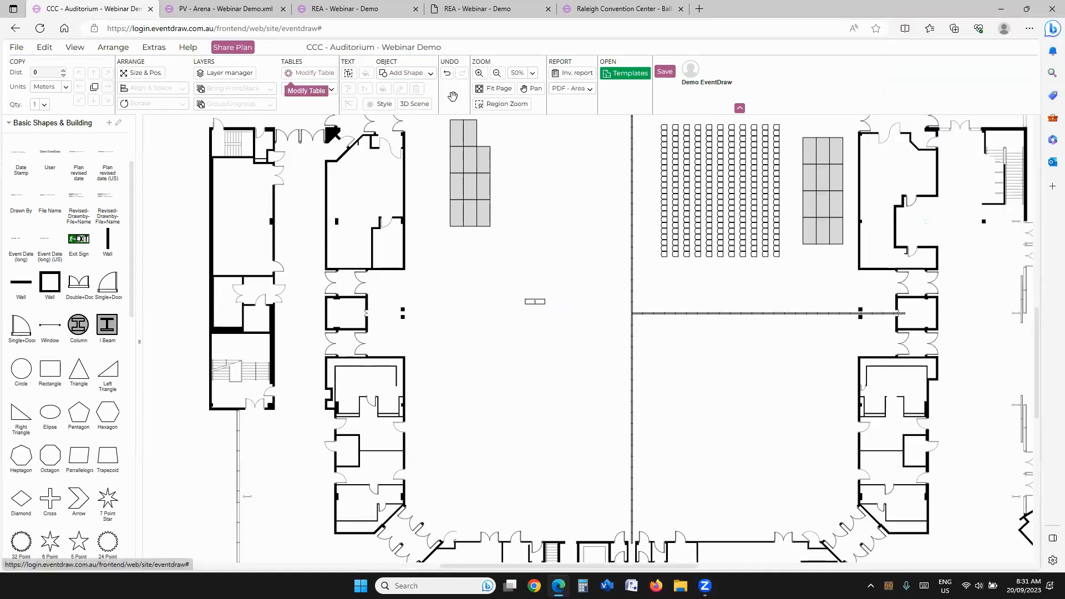
left_click(948, 122)
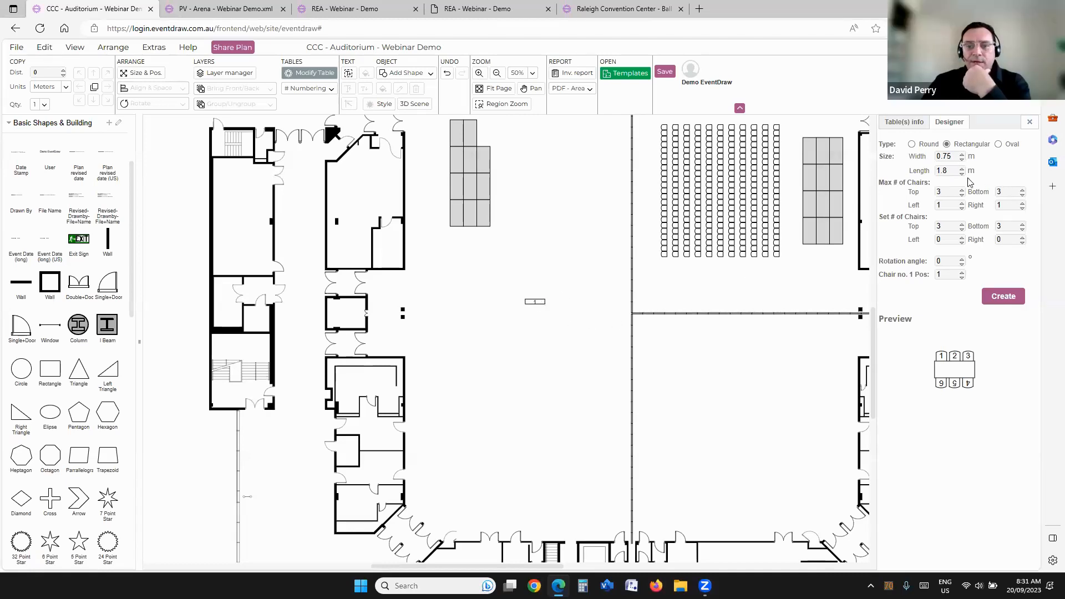
left_click(903, 122)
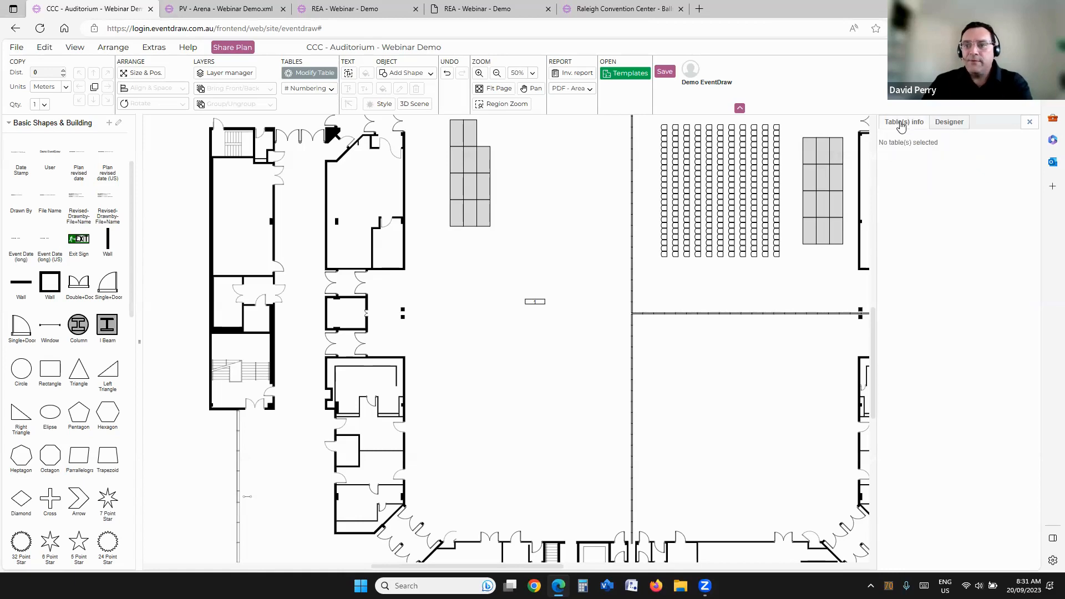
left_click(535, 302)
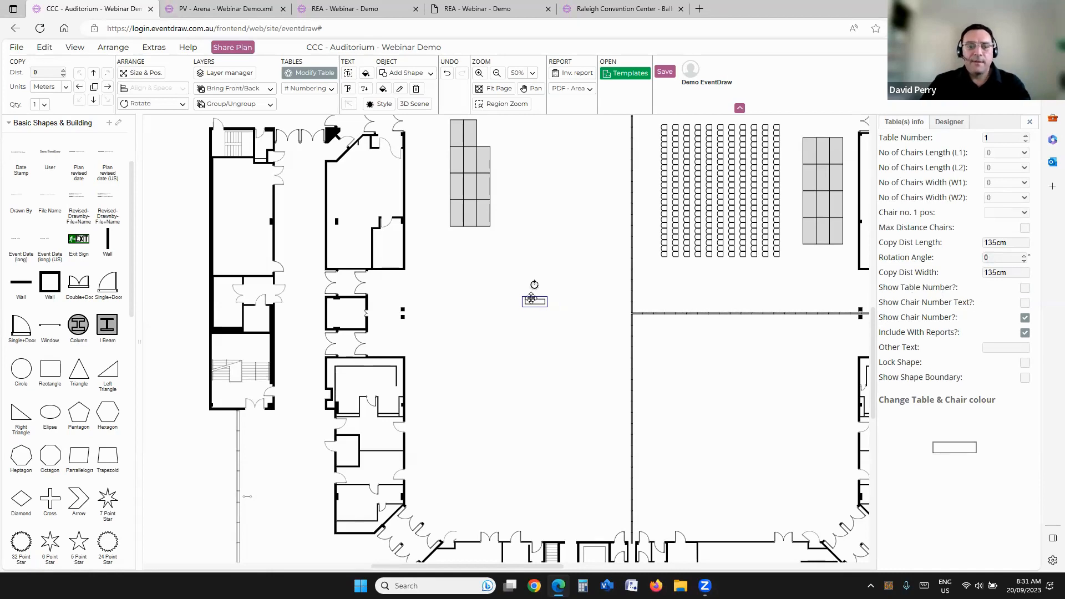
scroll(557, 297, "up", 5)
left_click(511, 313)
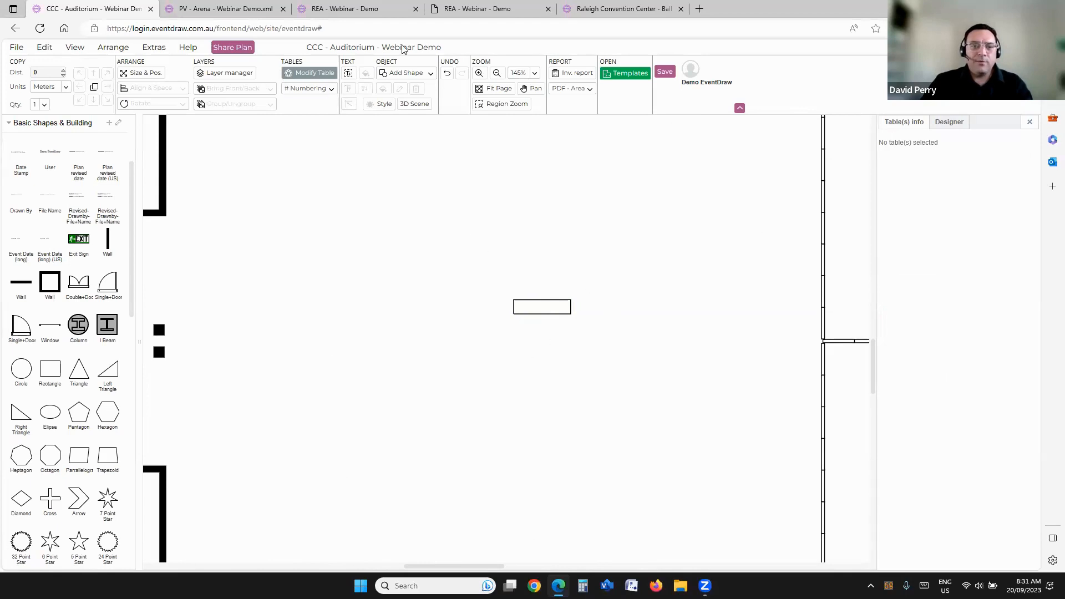
Step: Add a rectangle shape to the plan and position it above and to the left of the narrow table
left_click(401, 74)
left_click(421, 117)
left_click_drag(519, 345, 420, 214)
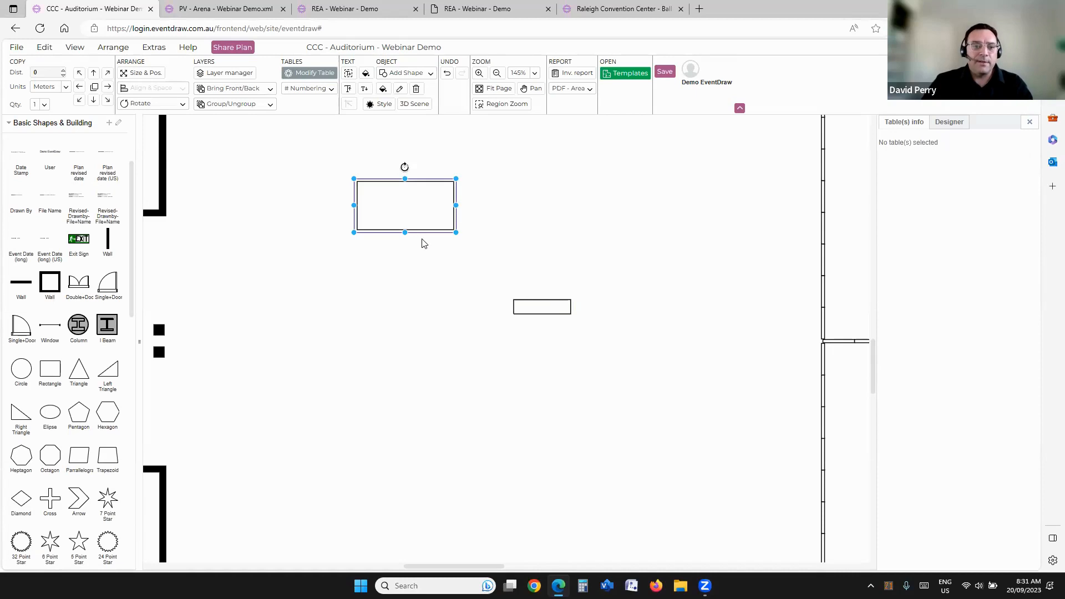
left_click(405, 74)
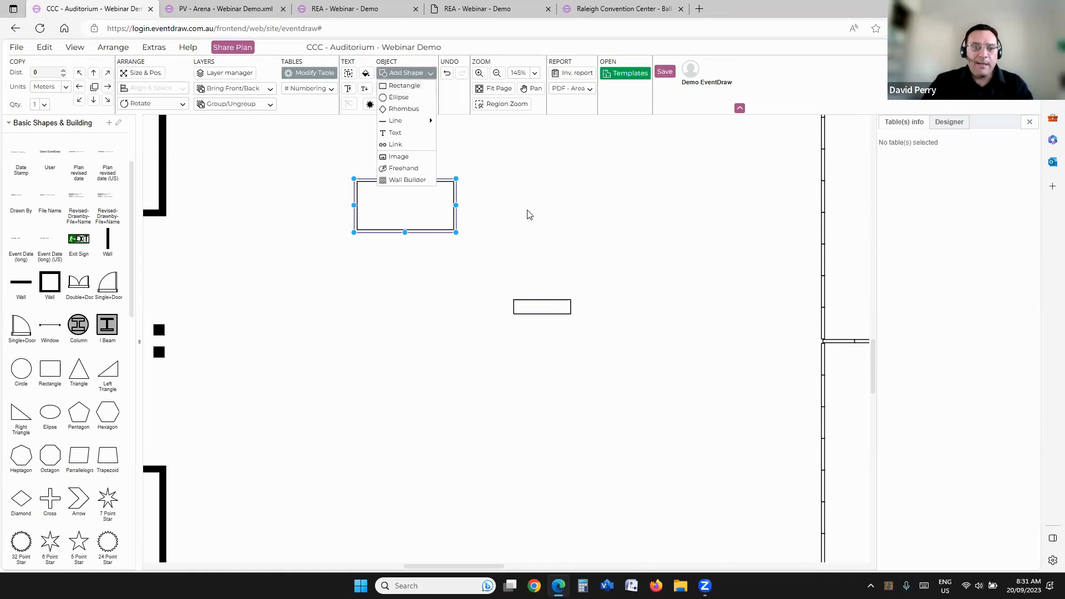
left_click(399, 211)
Step: Set the rectangle's length to 2.40 m and its width to 1.50 m
left_click(142, 73)
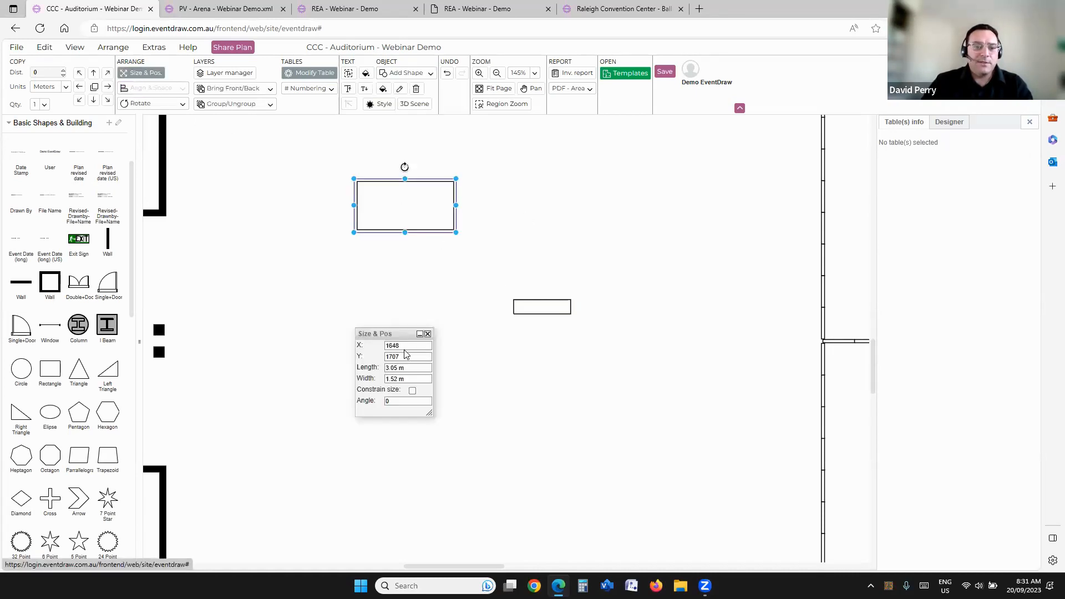
left_click_drag(394, 370, 350, 371)
left_click(428, 274)
left_click(421, 219)
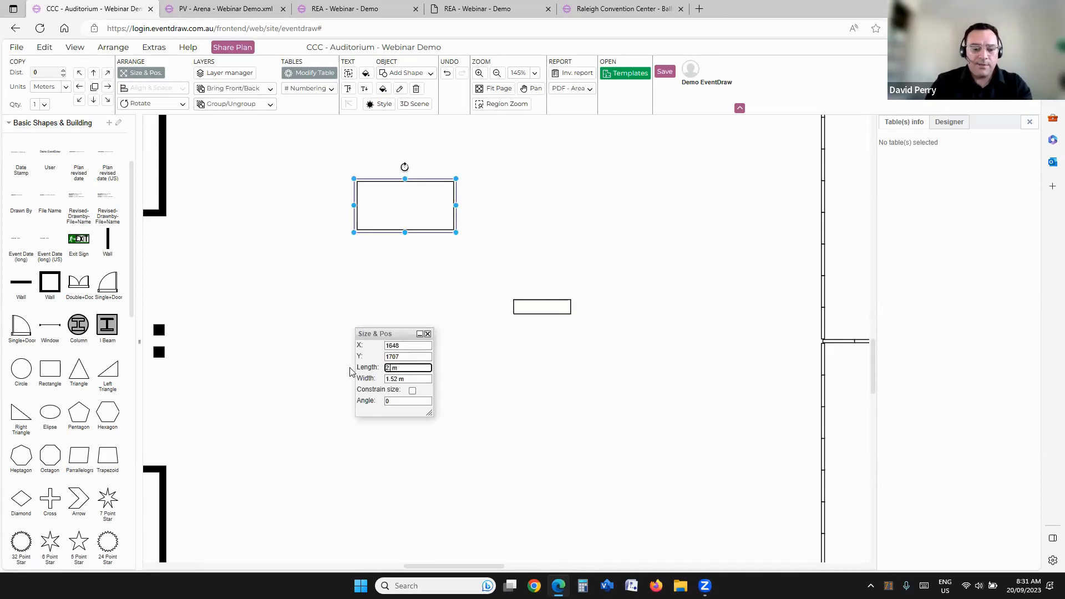
double_click(397, 379)
left_click(401, 380)
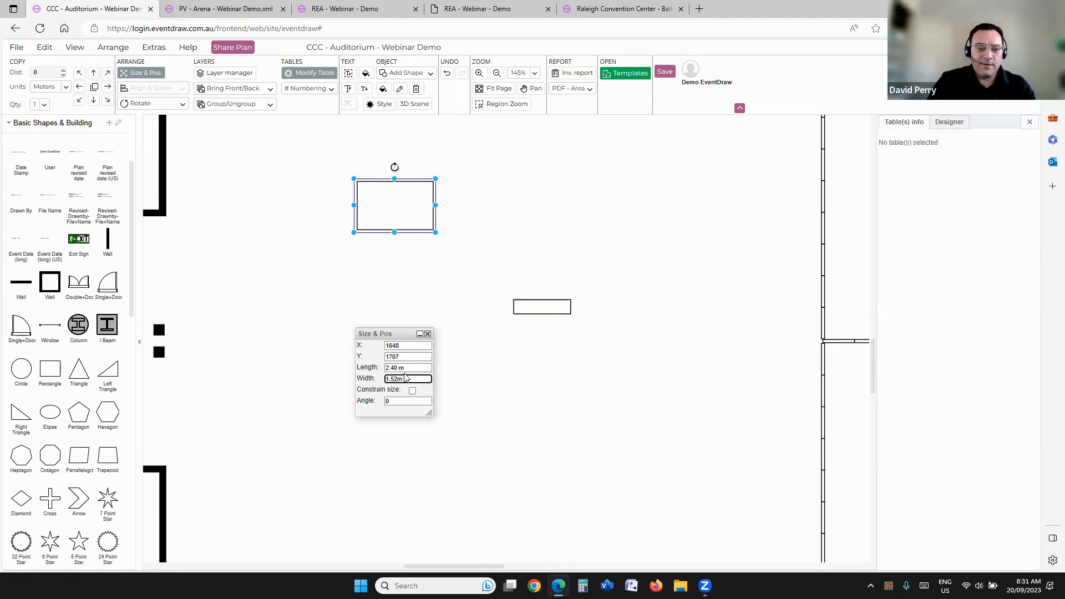
key("Return")
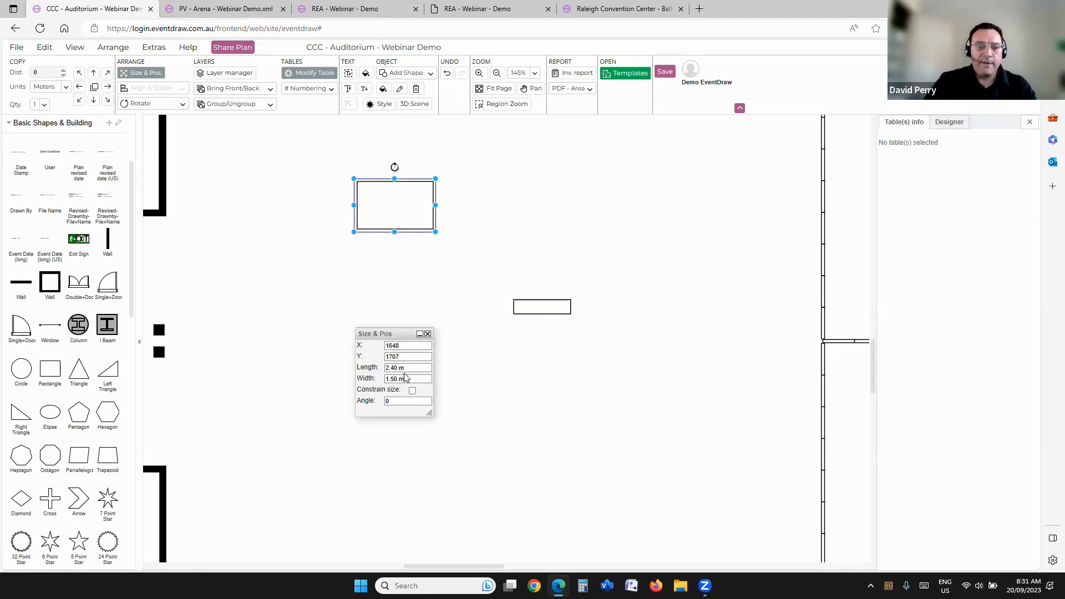
left_click(416, 285)
left_click(397, 216)
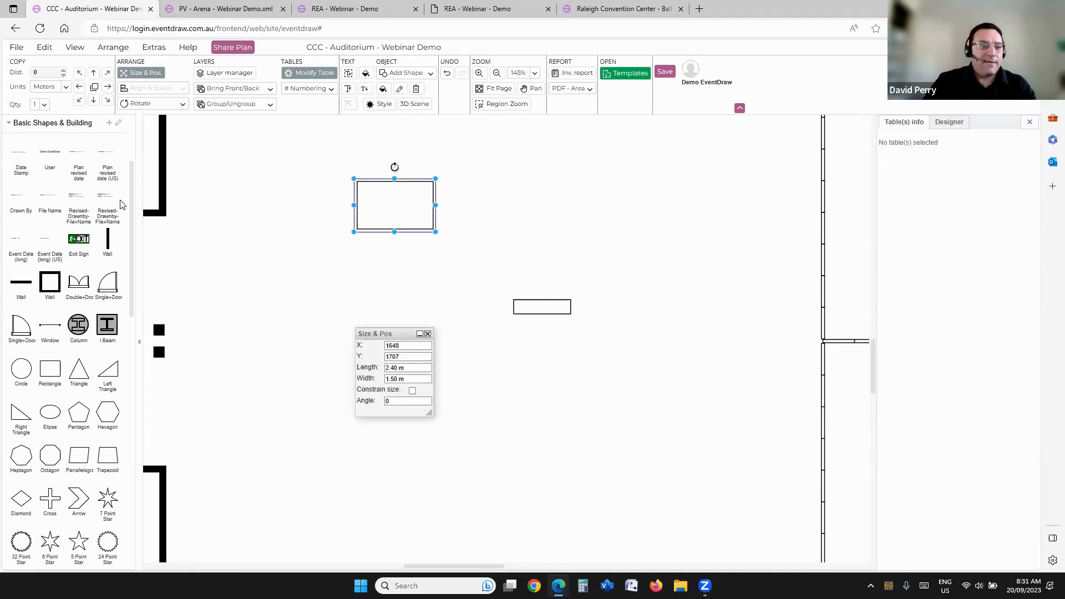
Step: Save the rectangle to Favourites as "Stage 1.8m" and place a copy from there below the original on the hall floor
scroll(122, 204, "up", 3)
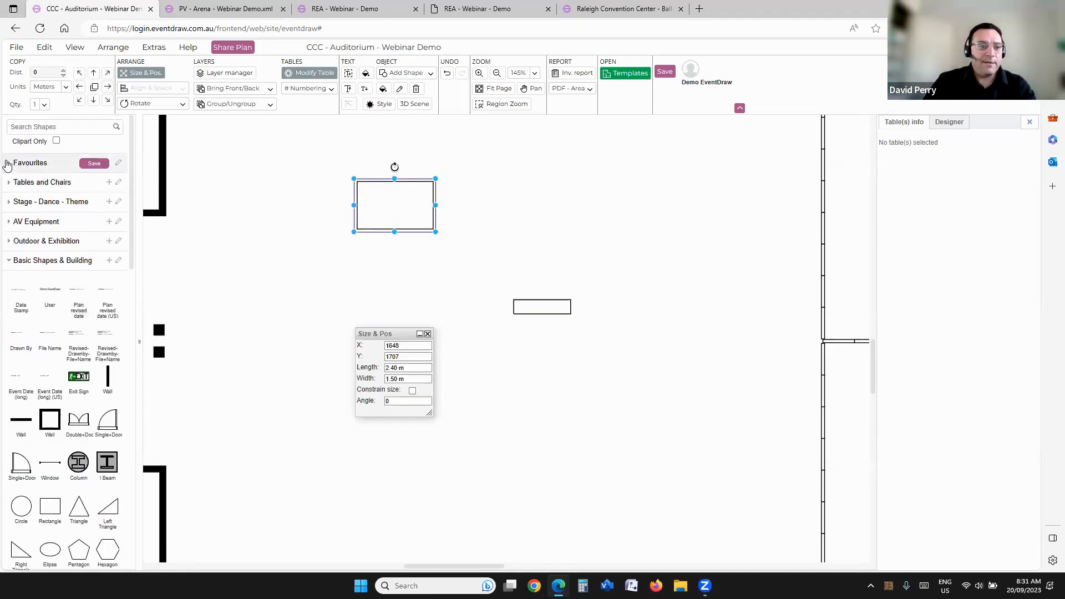
left_click(7, 164)
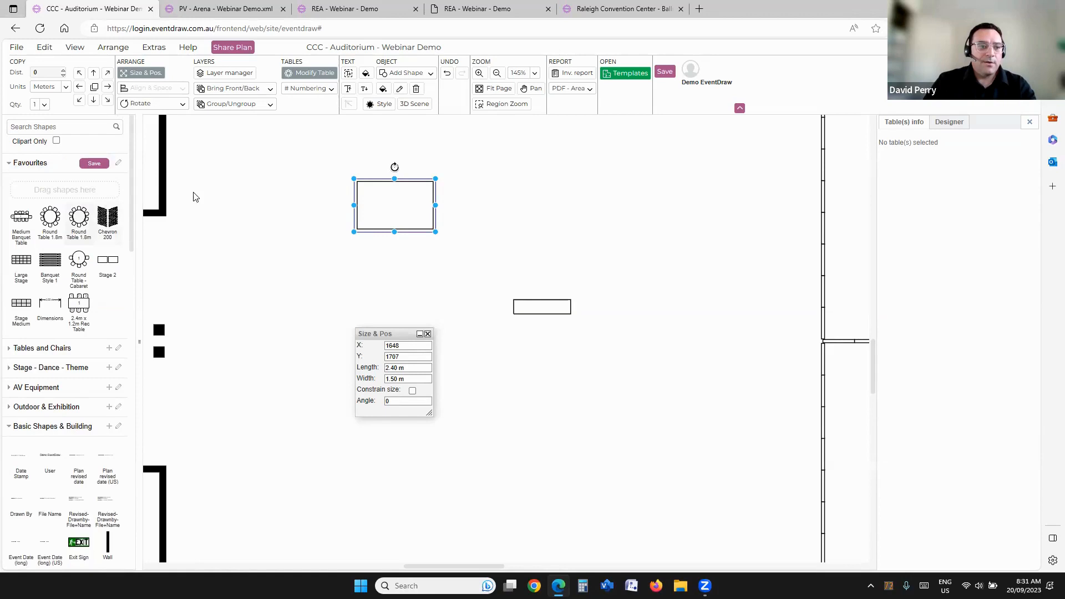
left_click_drag(379, 201, 114, 198)
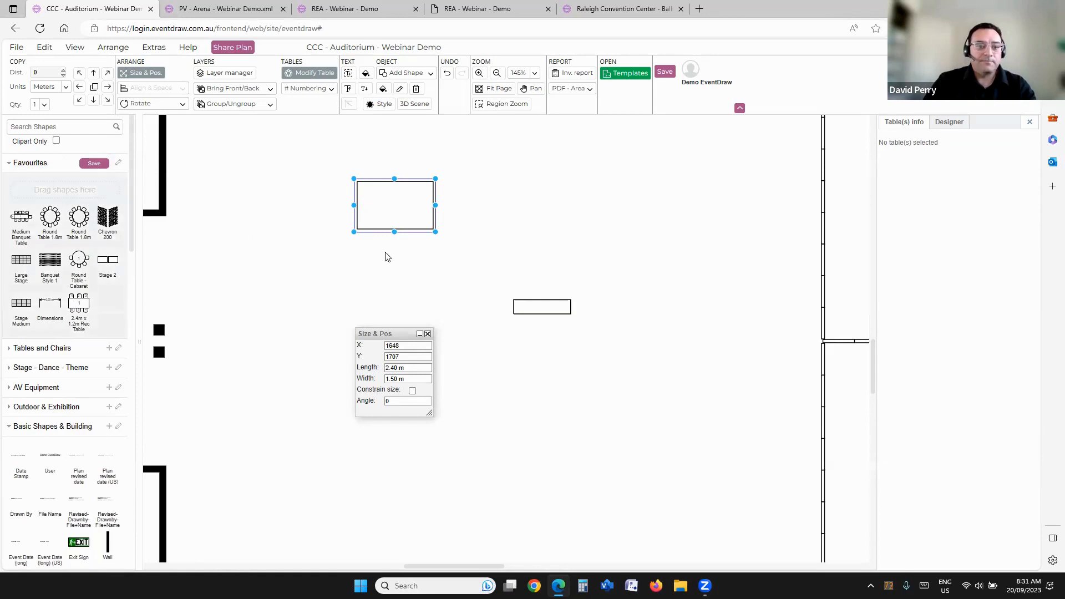
type("Stage 1.8m")
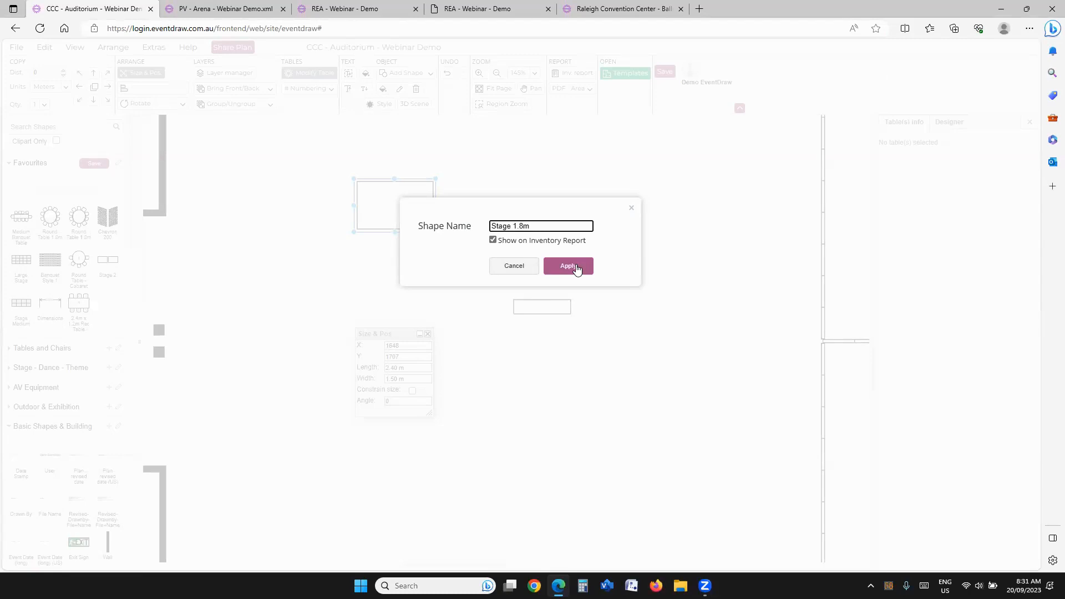
left_click(576, 268)
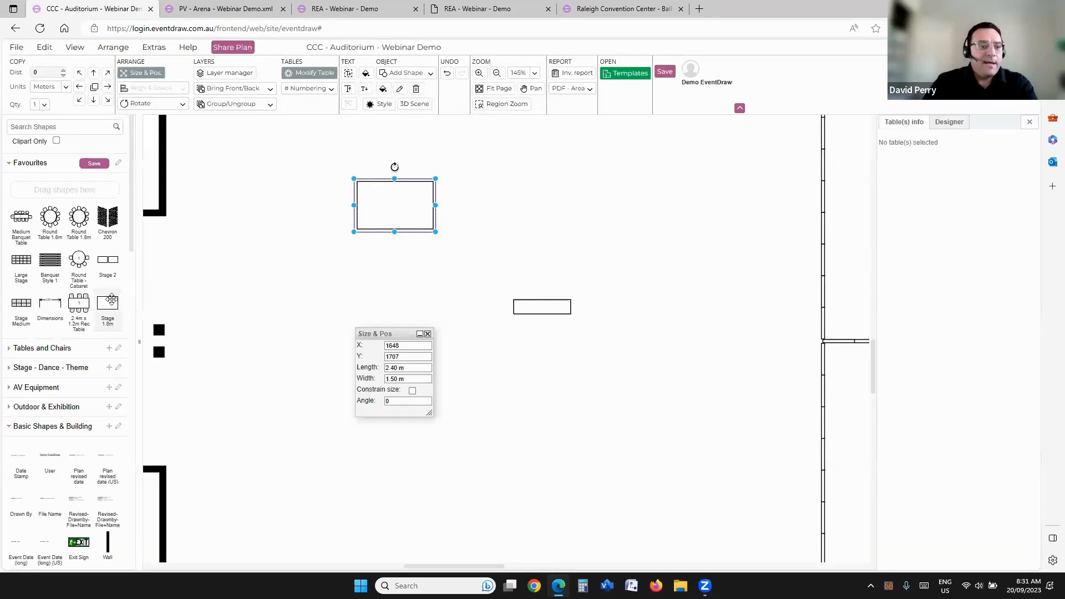
left_click_drag(107, 304, 268, 275)
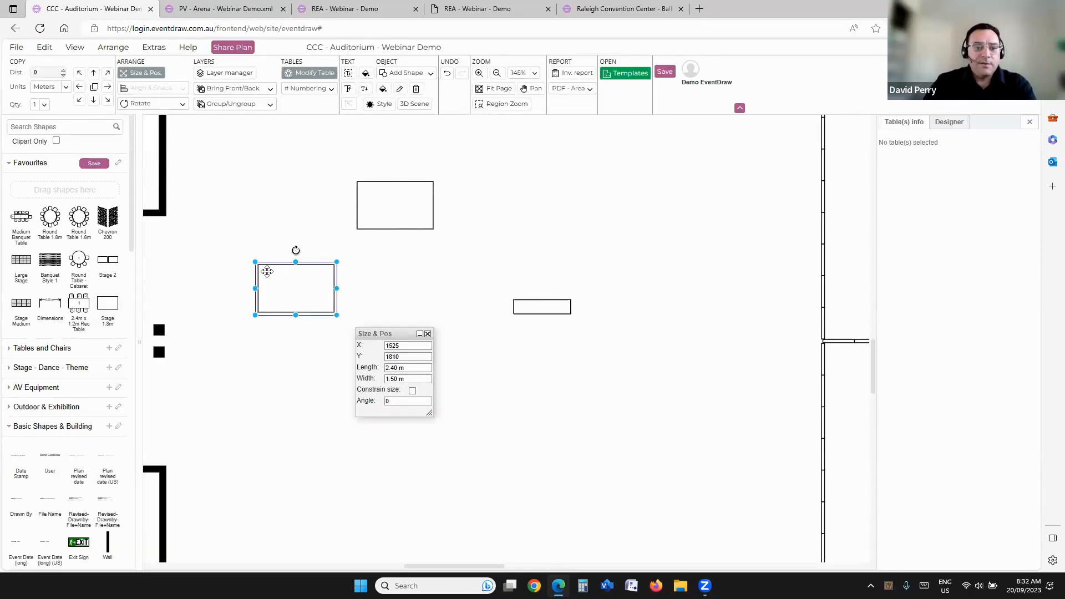
Step: Open the inventory report and show the item label on the Stage 1.8m copy
left_click(562, 73)
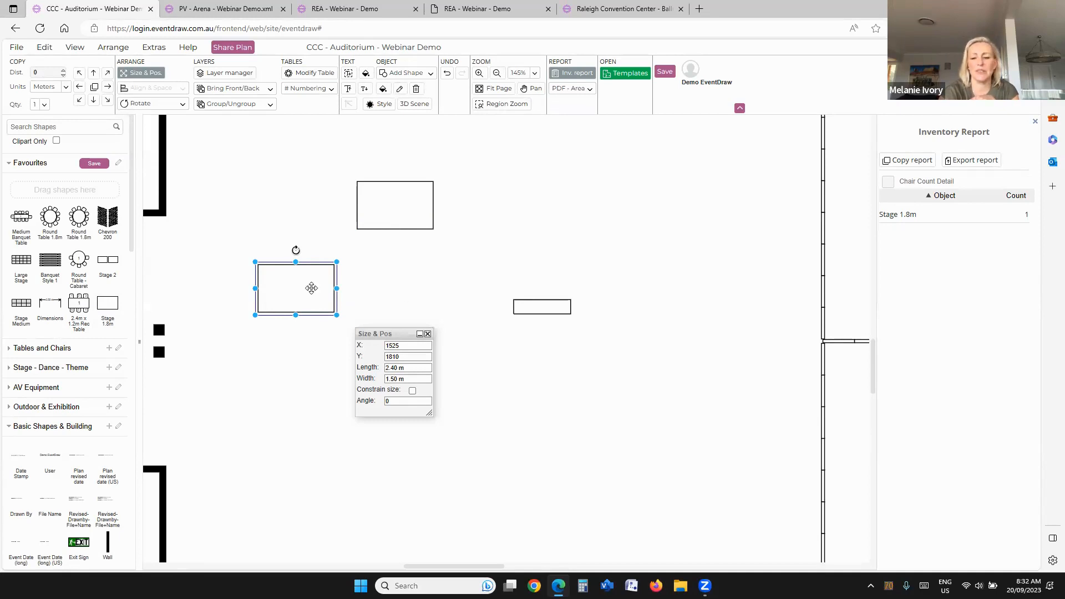
right_click(306, 282)
left_click(358, 300)
left_click(447, 299)
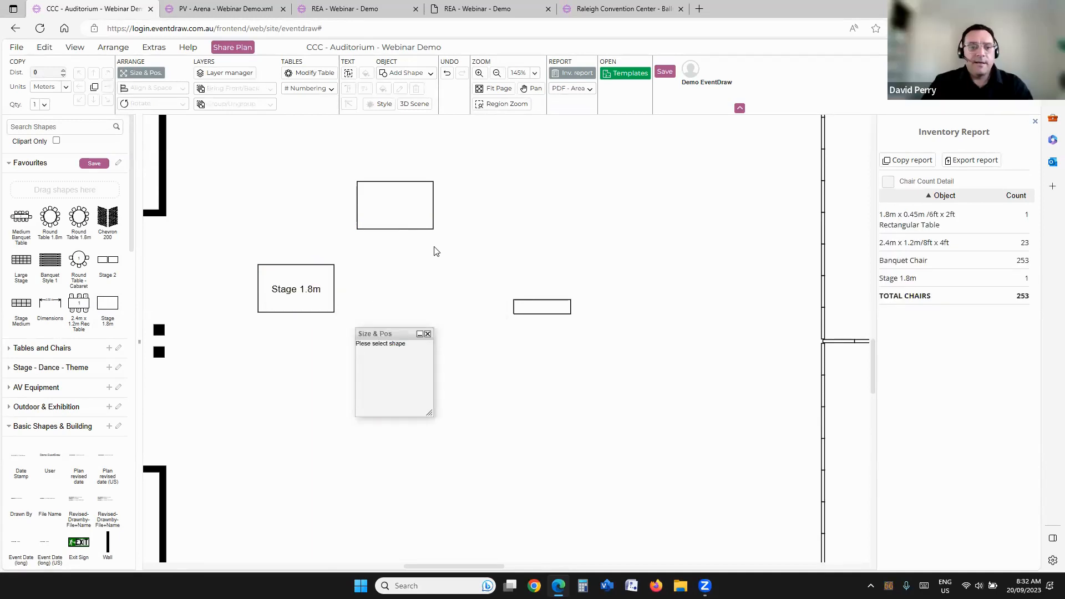
Step: Check the inventory report entries and shape options of the Stage 1.8m copy, the unnamed rectangle and the narrow table
scroll(436, 249, "down", 5)
left_click(408, 268)
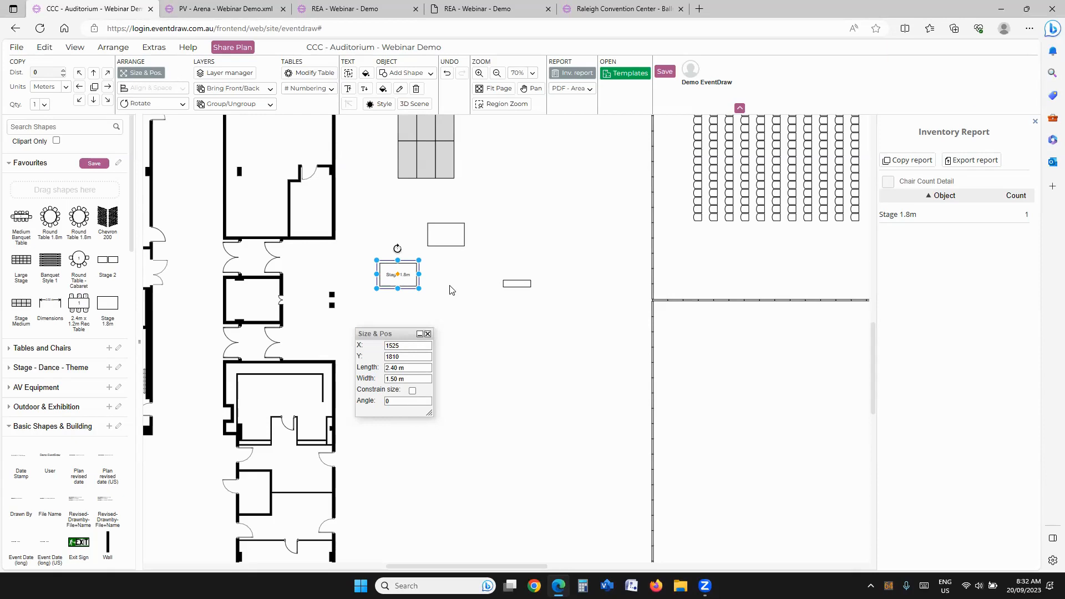
right_click(448, 241)
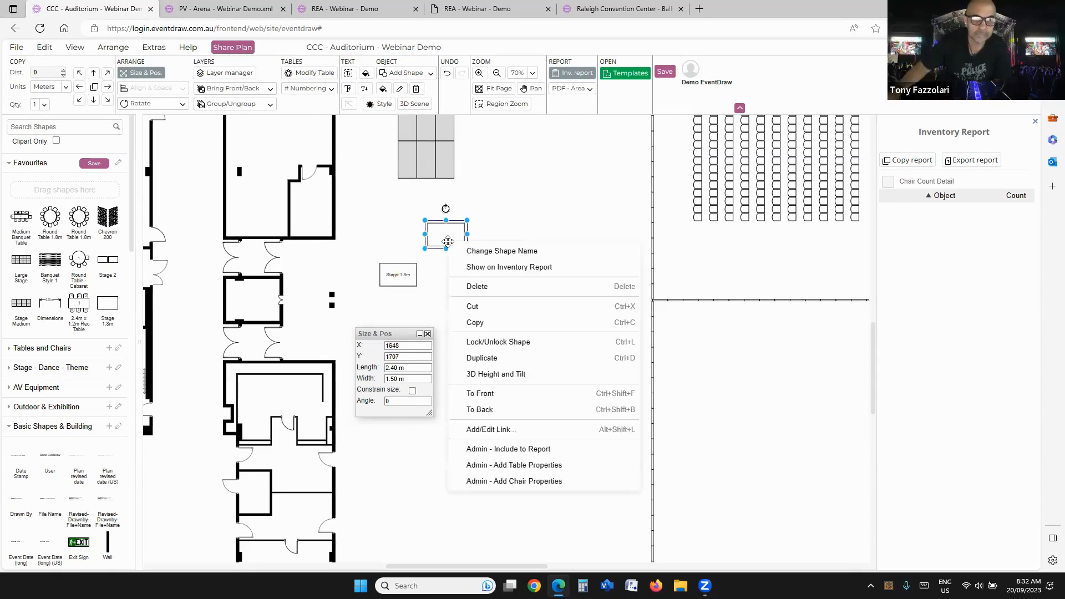
left_click(495, 233)
right_click(519, 286)
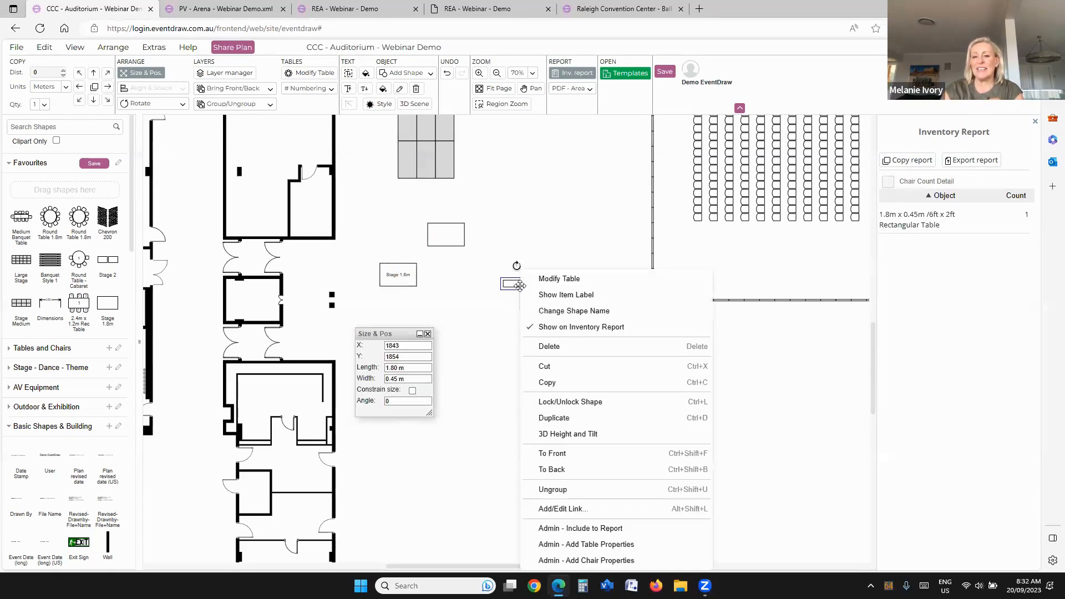
left_click(533, 231)
Step: Select the whole block of banquet chairs in the upper-right hall and open theatre style numbering for it
scroll(523, 221, "down", 2)
scroll(720, 357, "down", 4)
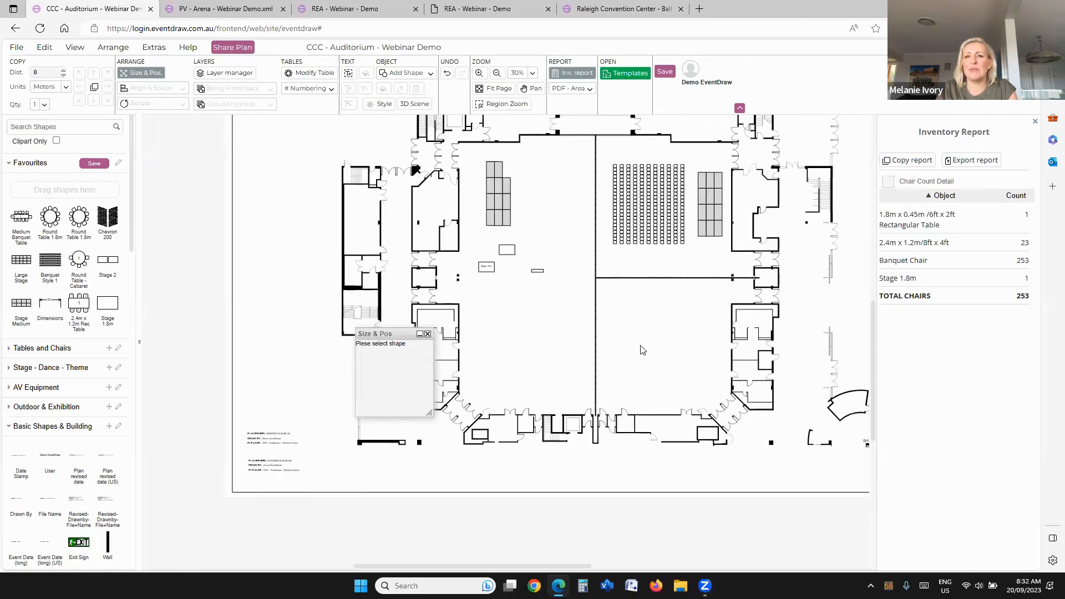
left_click_drag(642, 349, 620, 327)
scroll(579, 311, "up", 3)
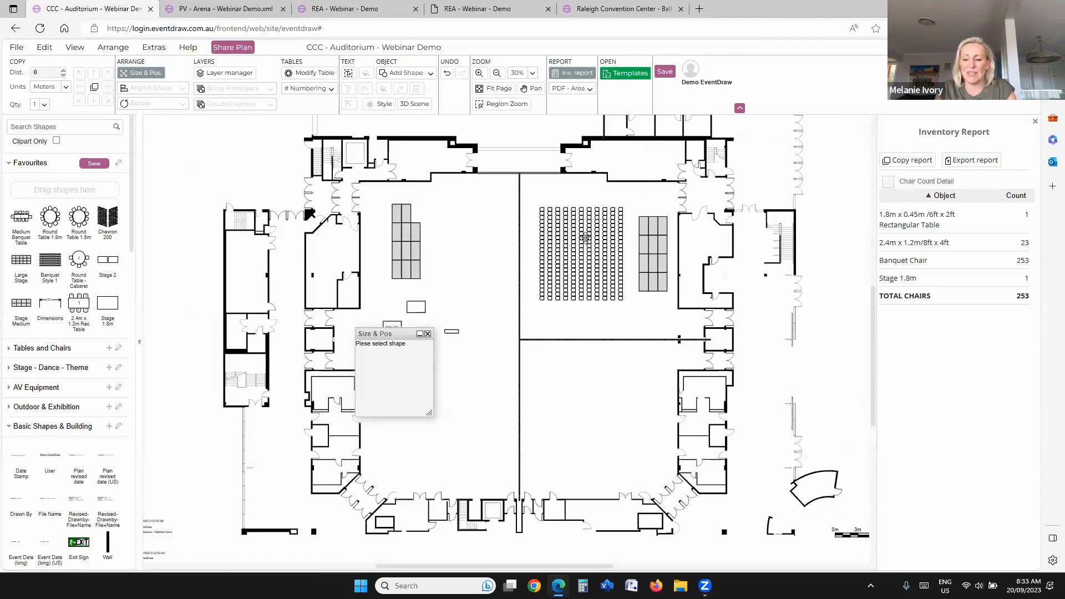
scroll(585, 238, "up", 2)
left_click_drag(502, 242, 653, 416)
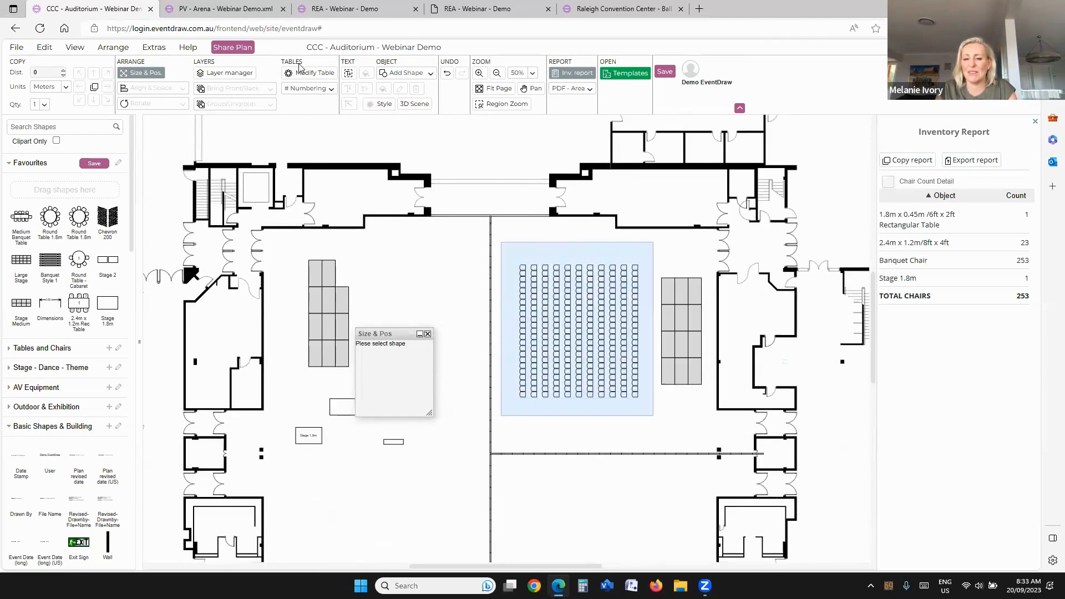
left_click(309, 88)
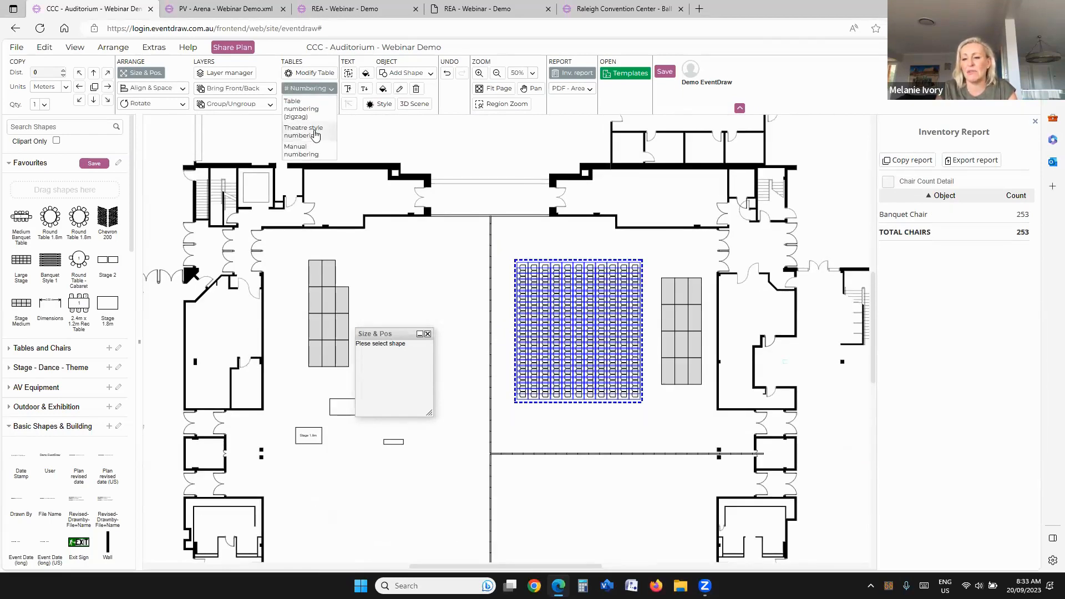
left_click(315, 135)
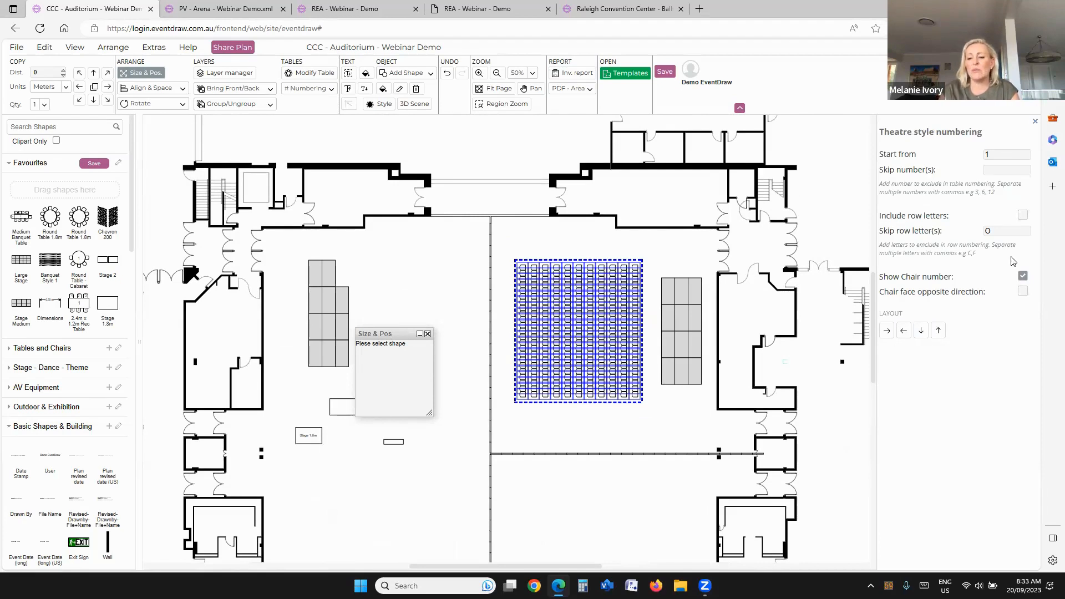
Step: Include row letters and number the block of banquet chairs from top to bottom
left_click(1024, 215)
left_click(921, 330)
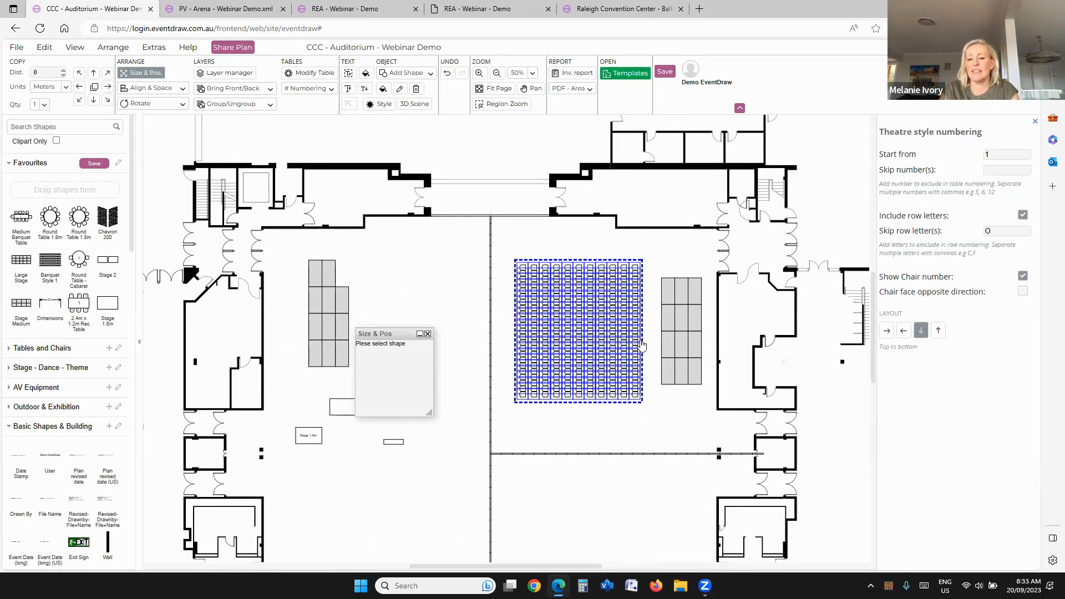
scroll(611, 360, "up", 4)
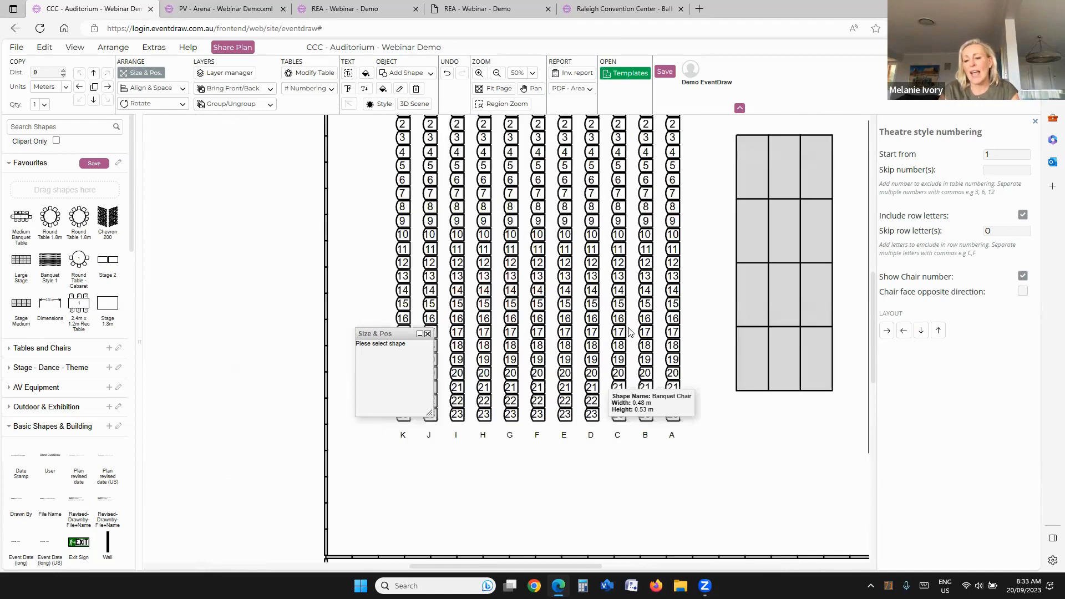
scroll(596, 304, "down", 4)
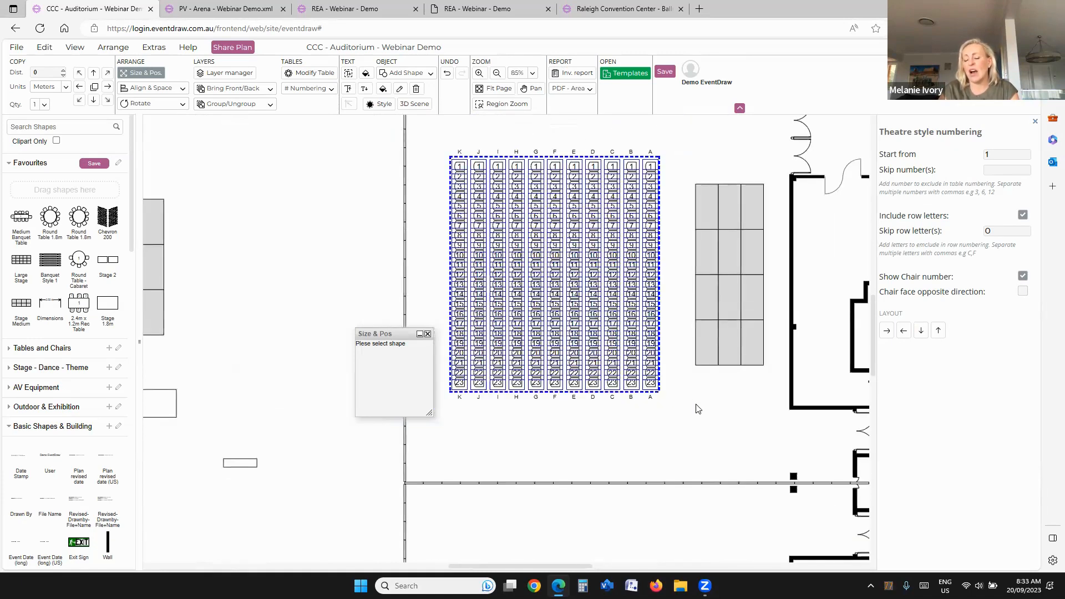
left_click(703, 373)
scroll(701, 386, "down", 1)
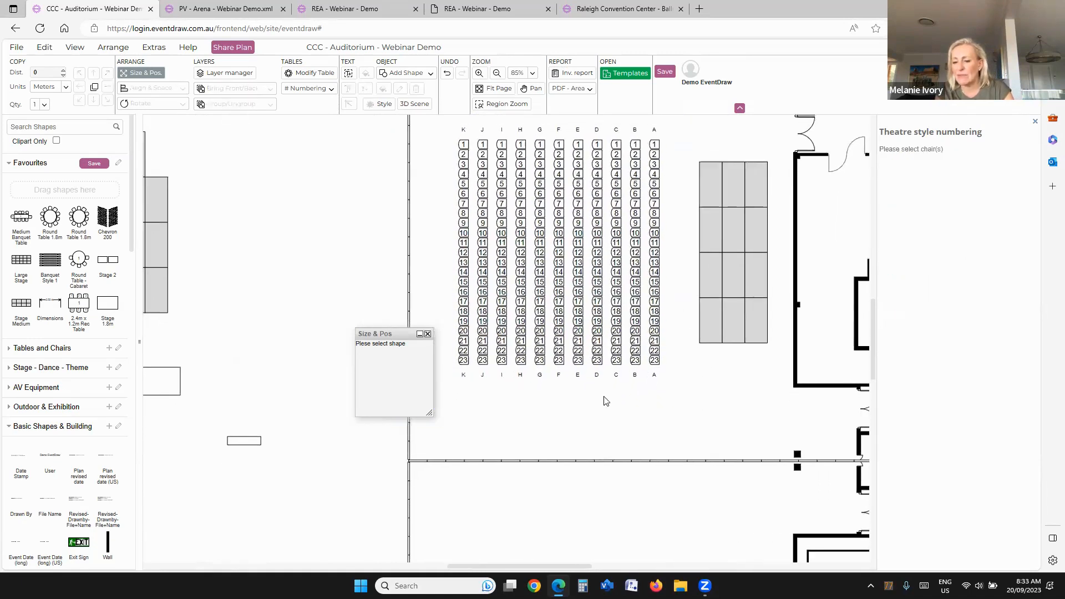
Step: Search the shapes for "chair" and place banquet chairs on the open floor of the lower-left hall
scroll(507, 347, "down", 5)
scroll(538, 304, "up", 3)
mouse_move(59, 238)
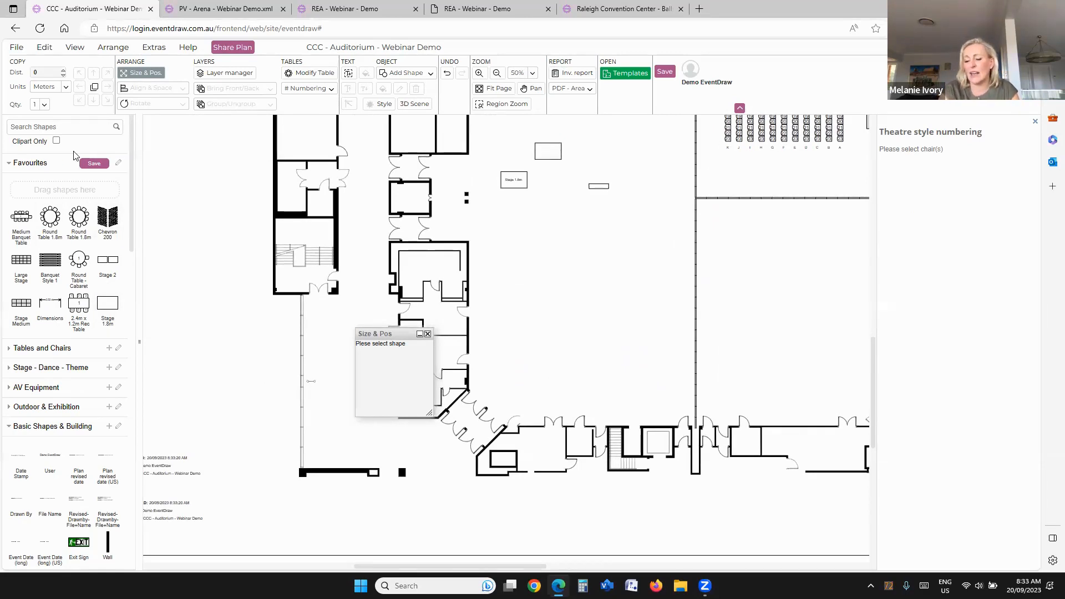
type("ch")
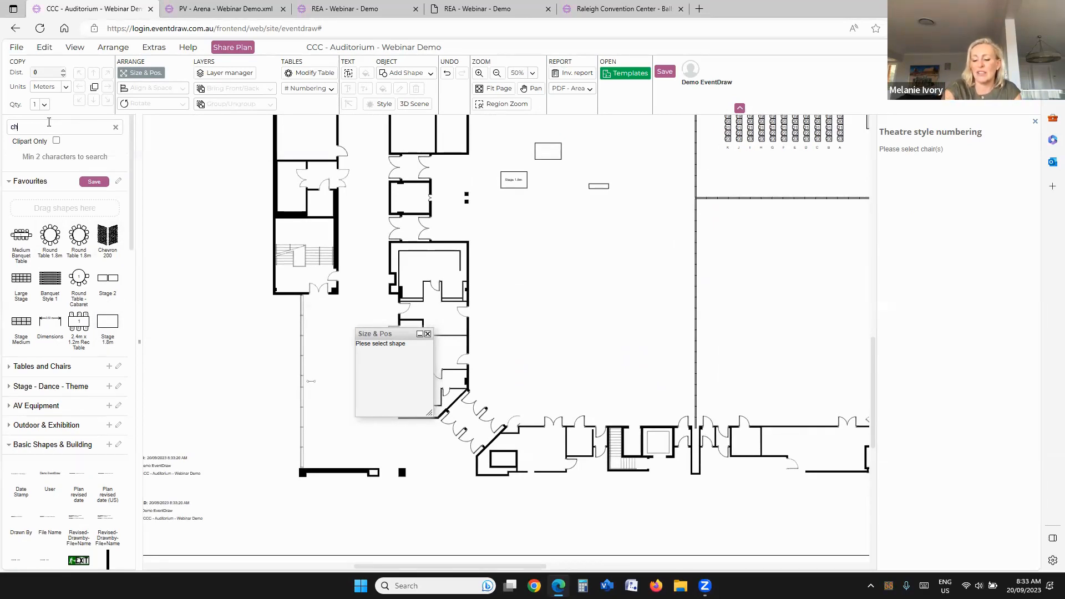
type("air")
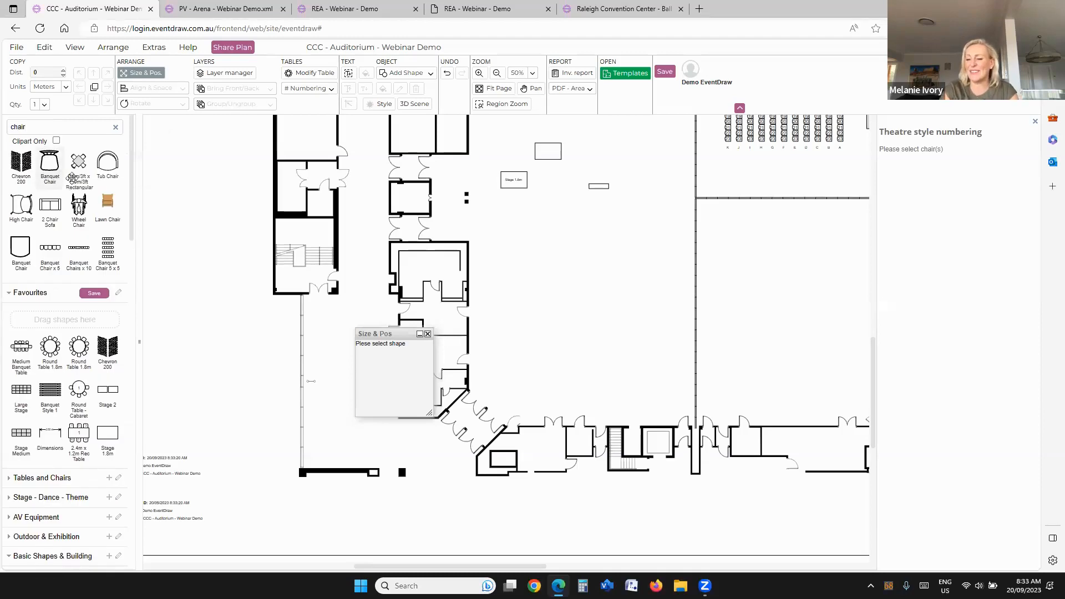
left_click_drag(578, 312, 608, 482)
scroll(530, 275, "up", 3)
Step: Copy the banquet chairs repeatedly to build a block of eight angled rows and select the whole block
left_click(93, 101)
left_click(93, 101)
left_click(93, 101)
left_click(93, 101)
left_click(94, 101)
left_click(93, 101)
left_click(93, 101)
left_click(108, 87)
left_click(107, 87)
left_click(108, 87)
Step: Copy the angled chair block to its right side and mirror the copy to form a chevron seating layout
left_click(108, 87)
left_click(108, 87)
left_click(108, 87)
left_click(108, 88)
left_click(108, 87)
scroll(388, 183, "right", 5)
scroll(389, 183, "down", 2)
left_click_drag(373, 185, 642, 475)
left_click(108, 87)
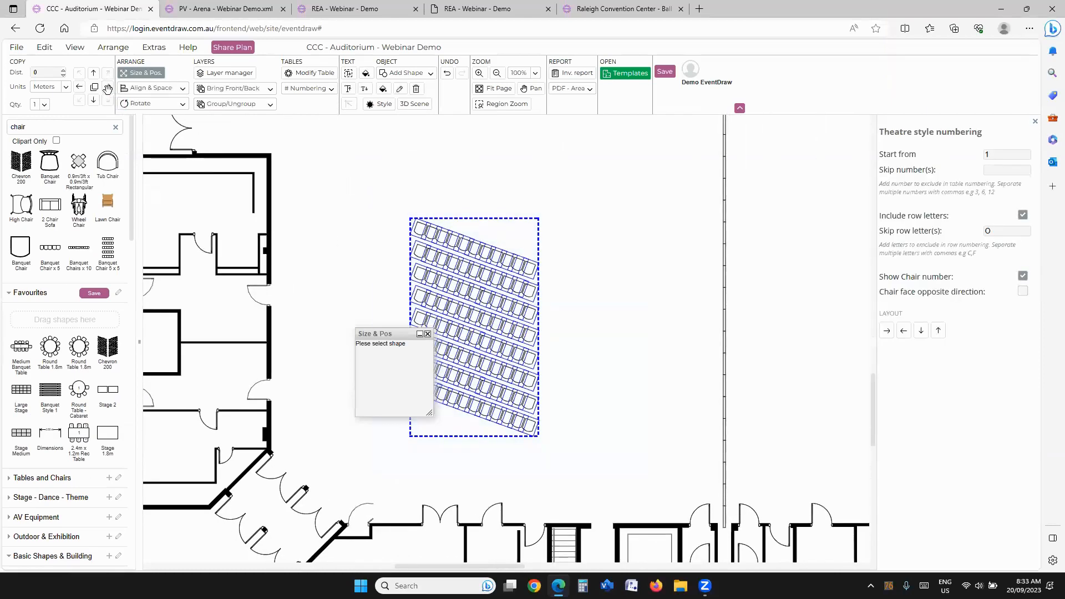
left_click(553, 251)
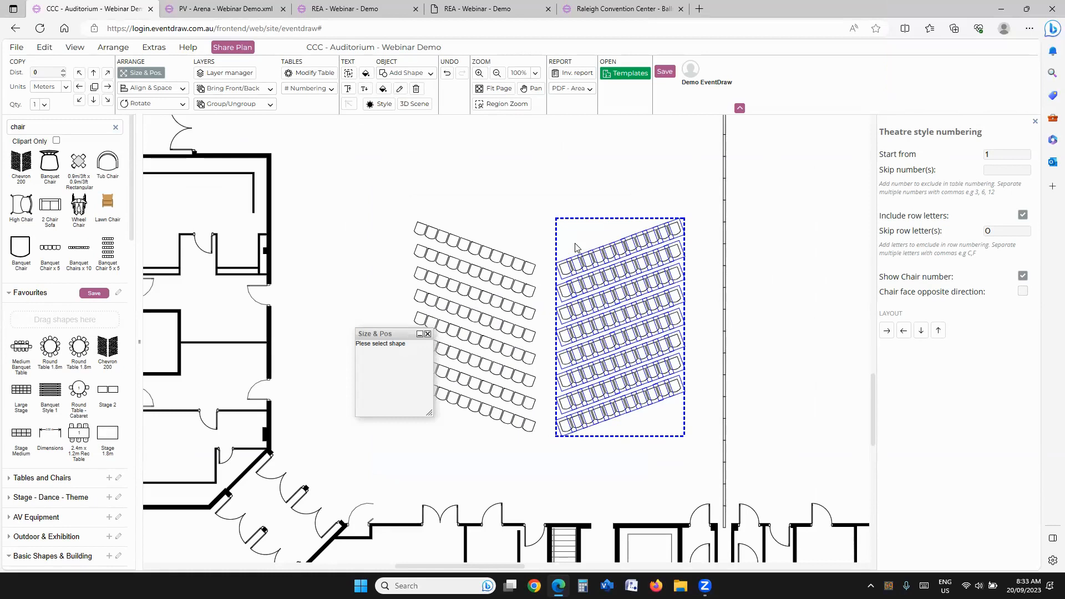
left_click(647, 199)
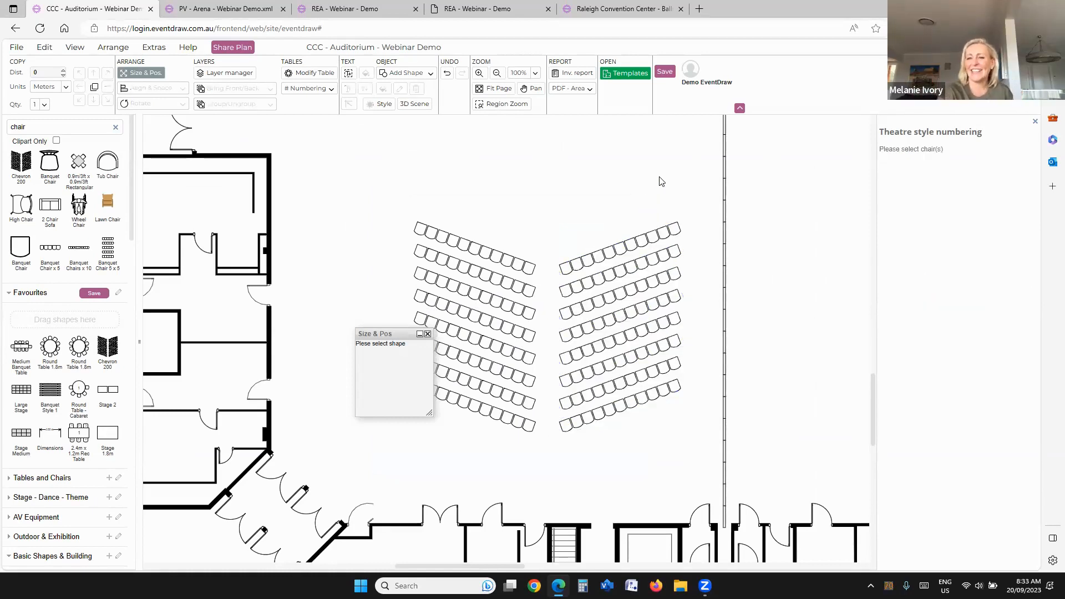